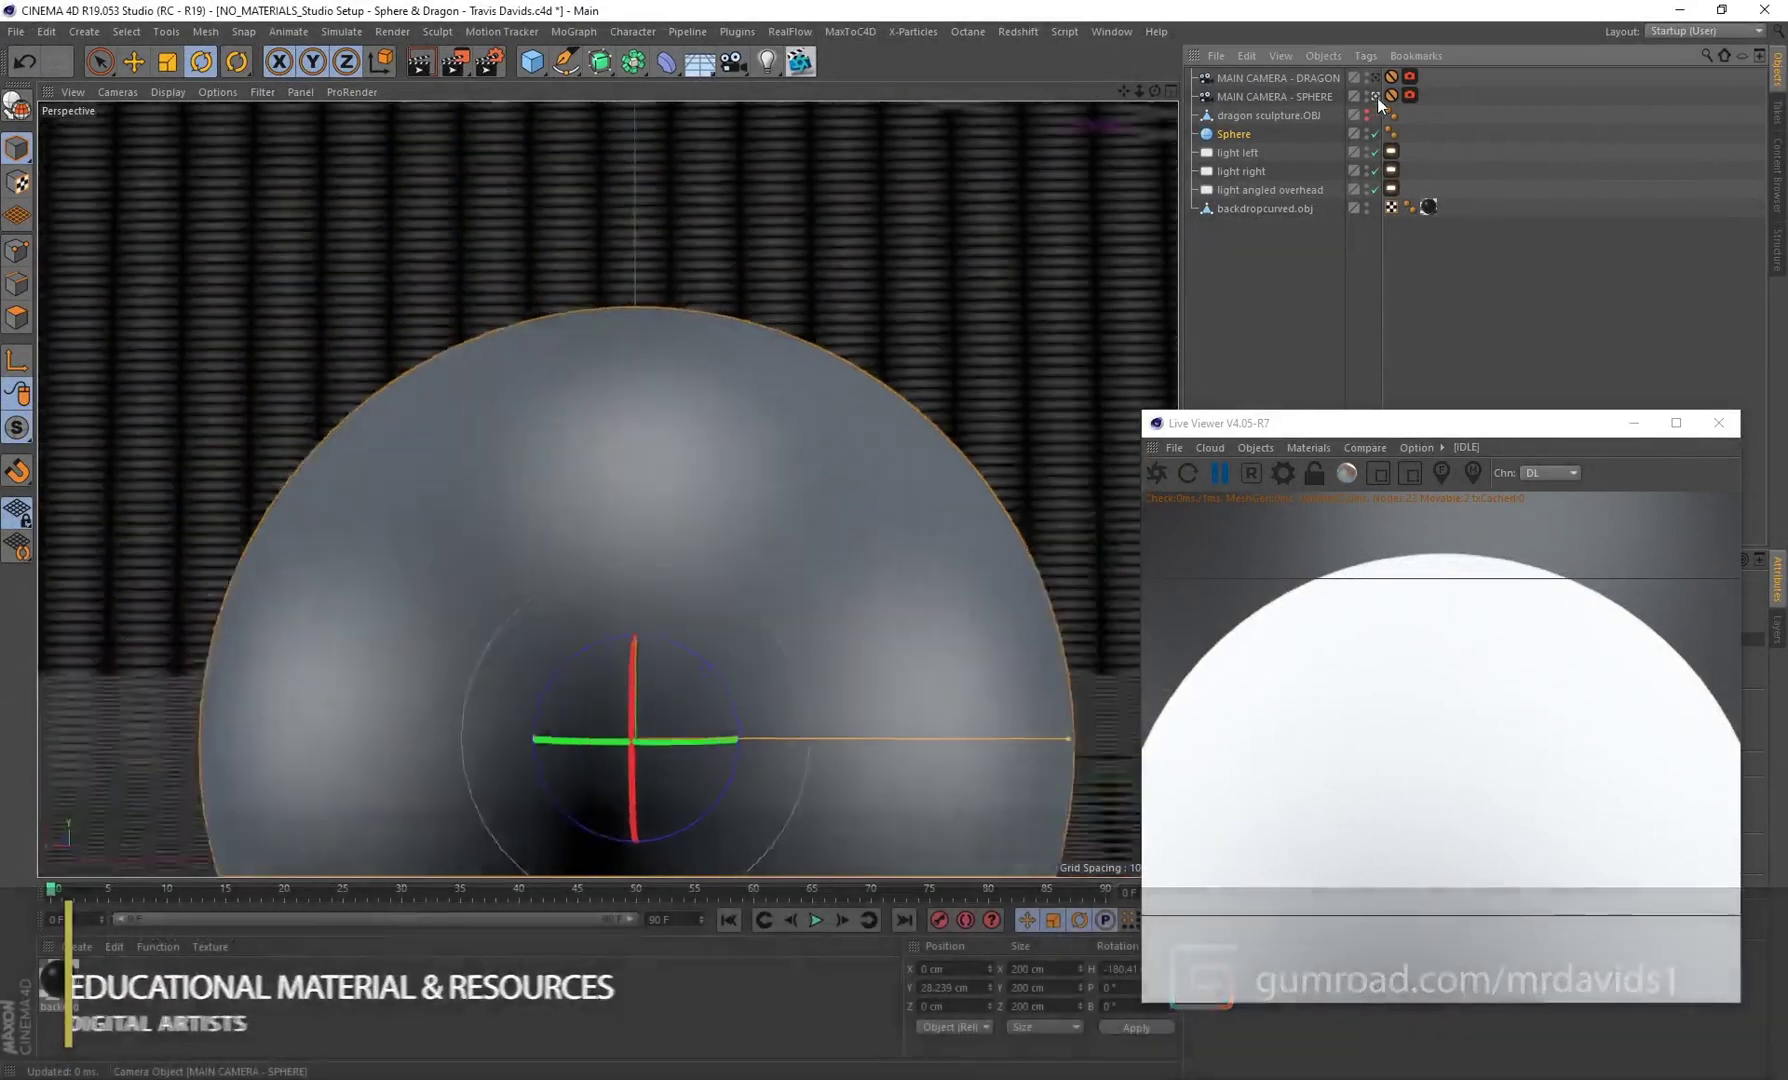
Step: Look at the studio light setup from outside MAIN CAMERA - SPHERE and return to that camera's view
{"action": "left_click", "coordinate": [1376, 96]}
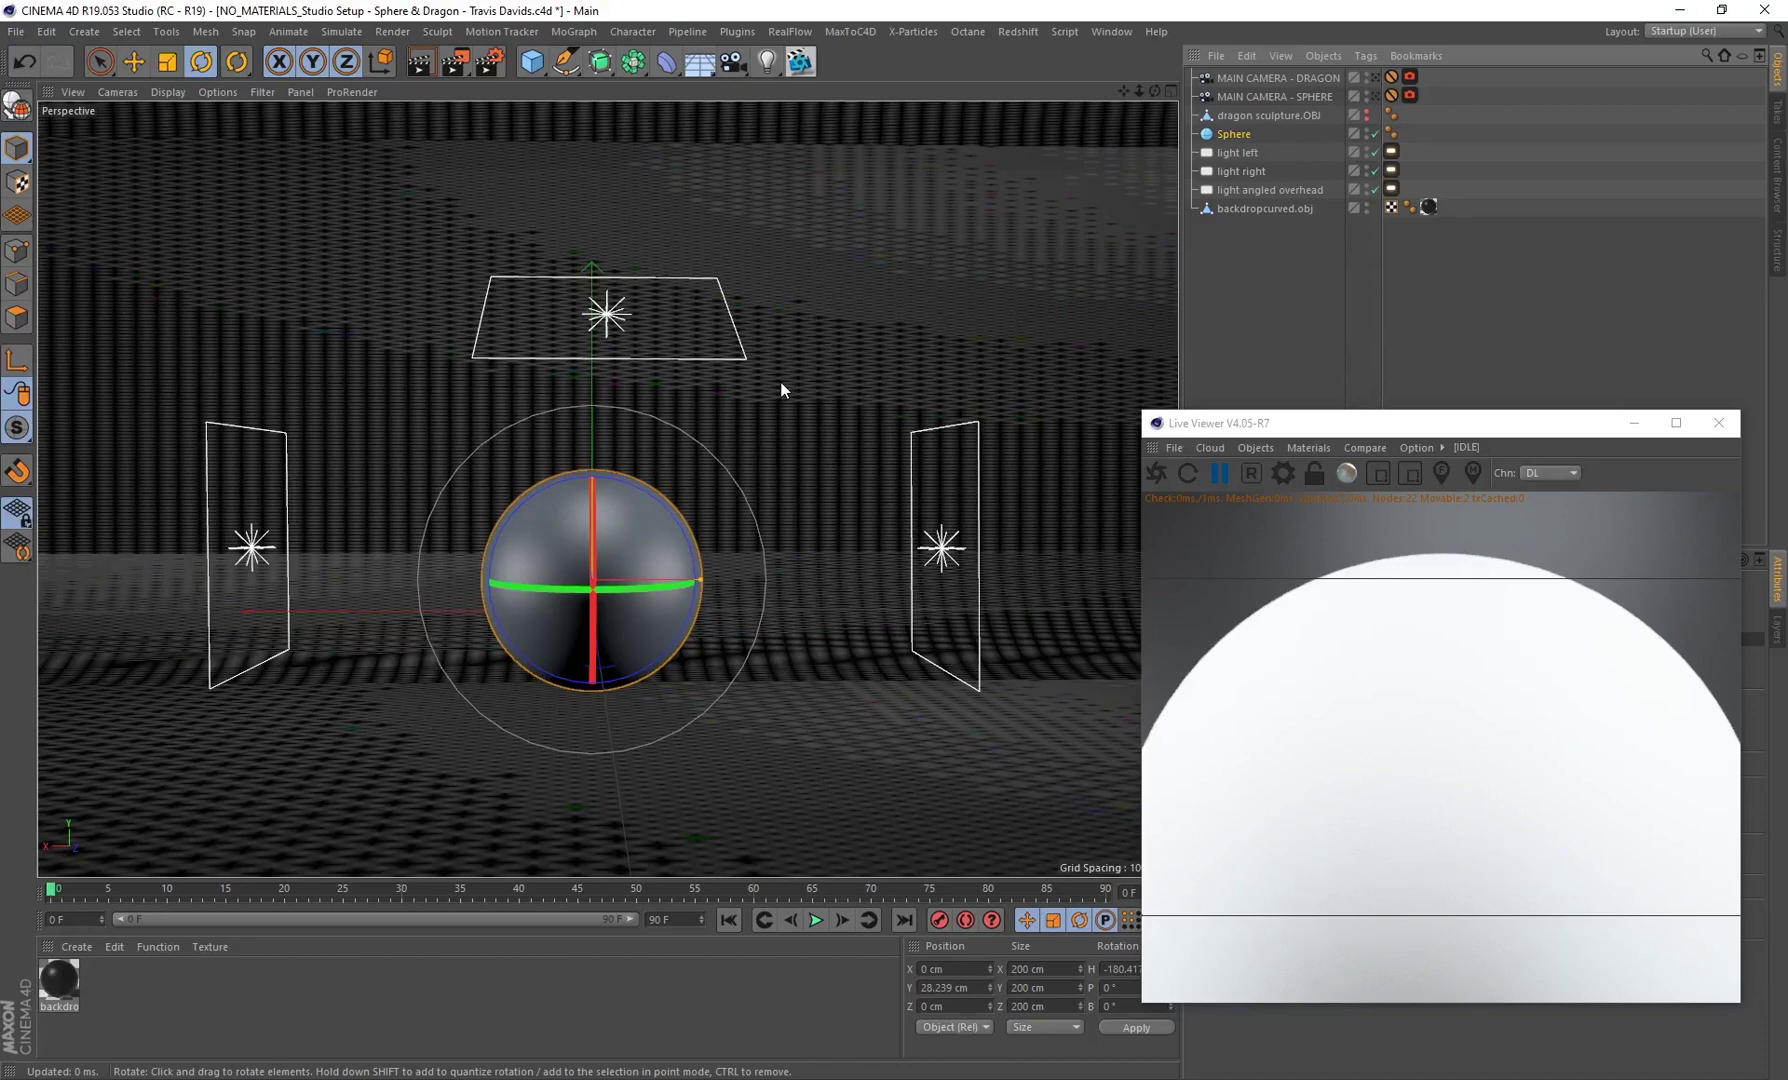
{"action": "left_click", "coordinate": [1375, 96]}
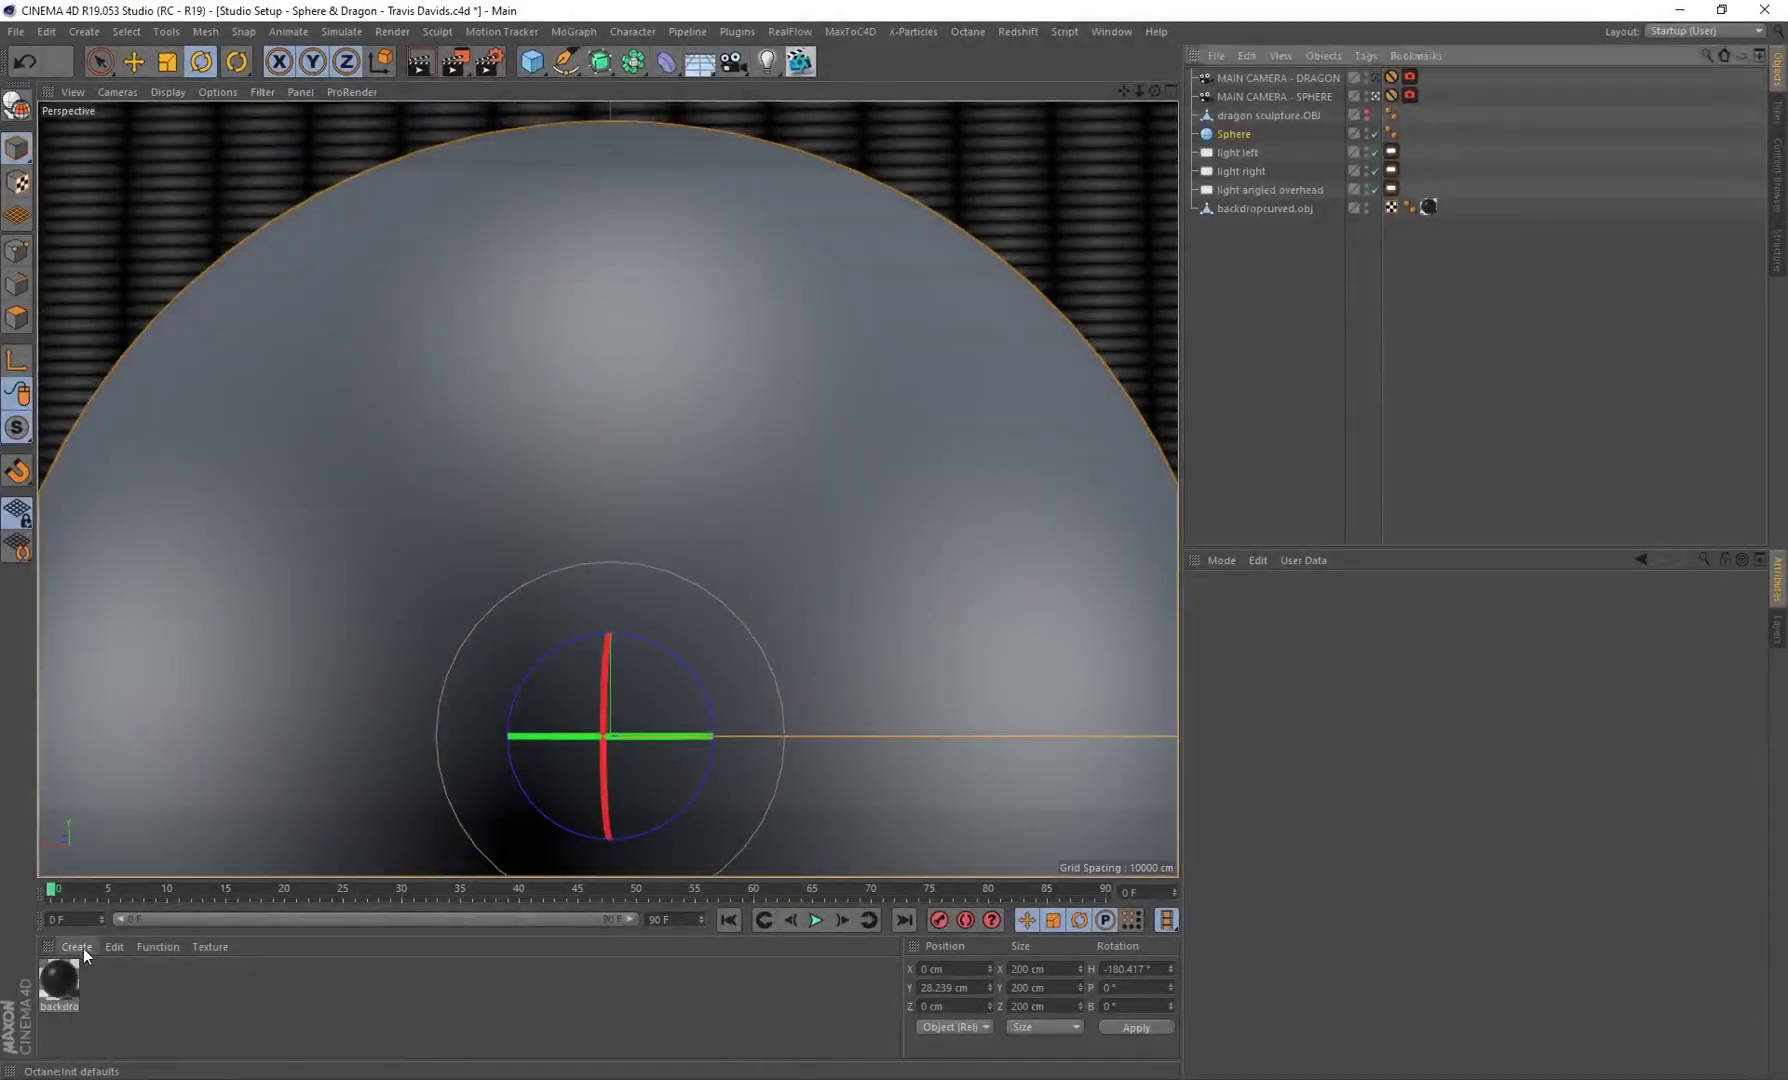
Step: Create an Octane Composite material and apply it to the sphere
{"action": "left_click", "coordinate": [78, 948]}
{"action": "mouse_move", "coordinate": [191, 793]}
{"action": "mouse_move", "coordinate": [331, 767]}
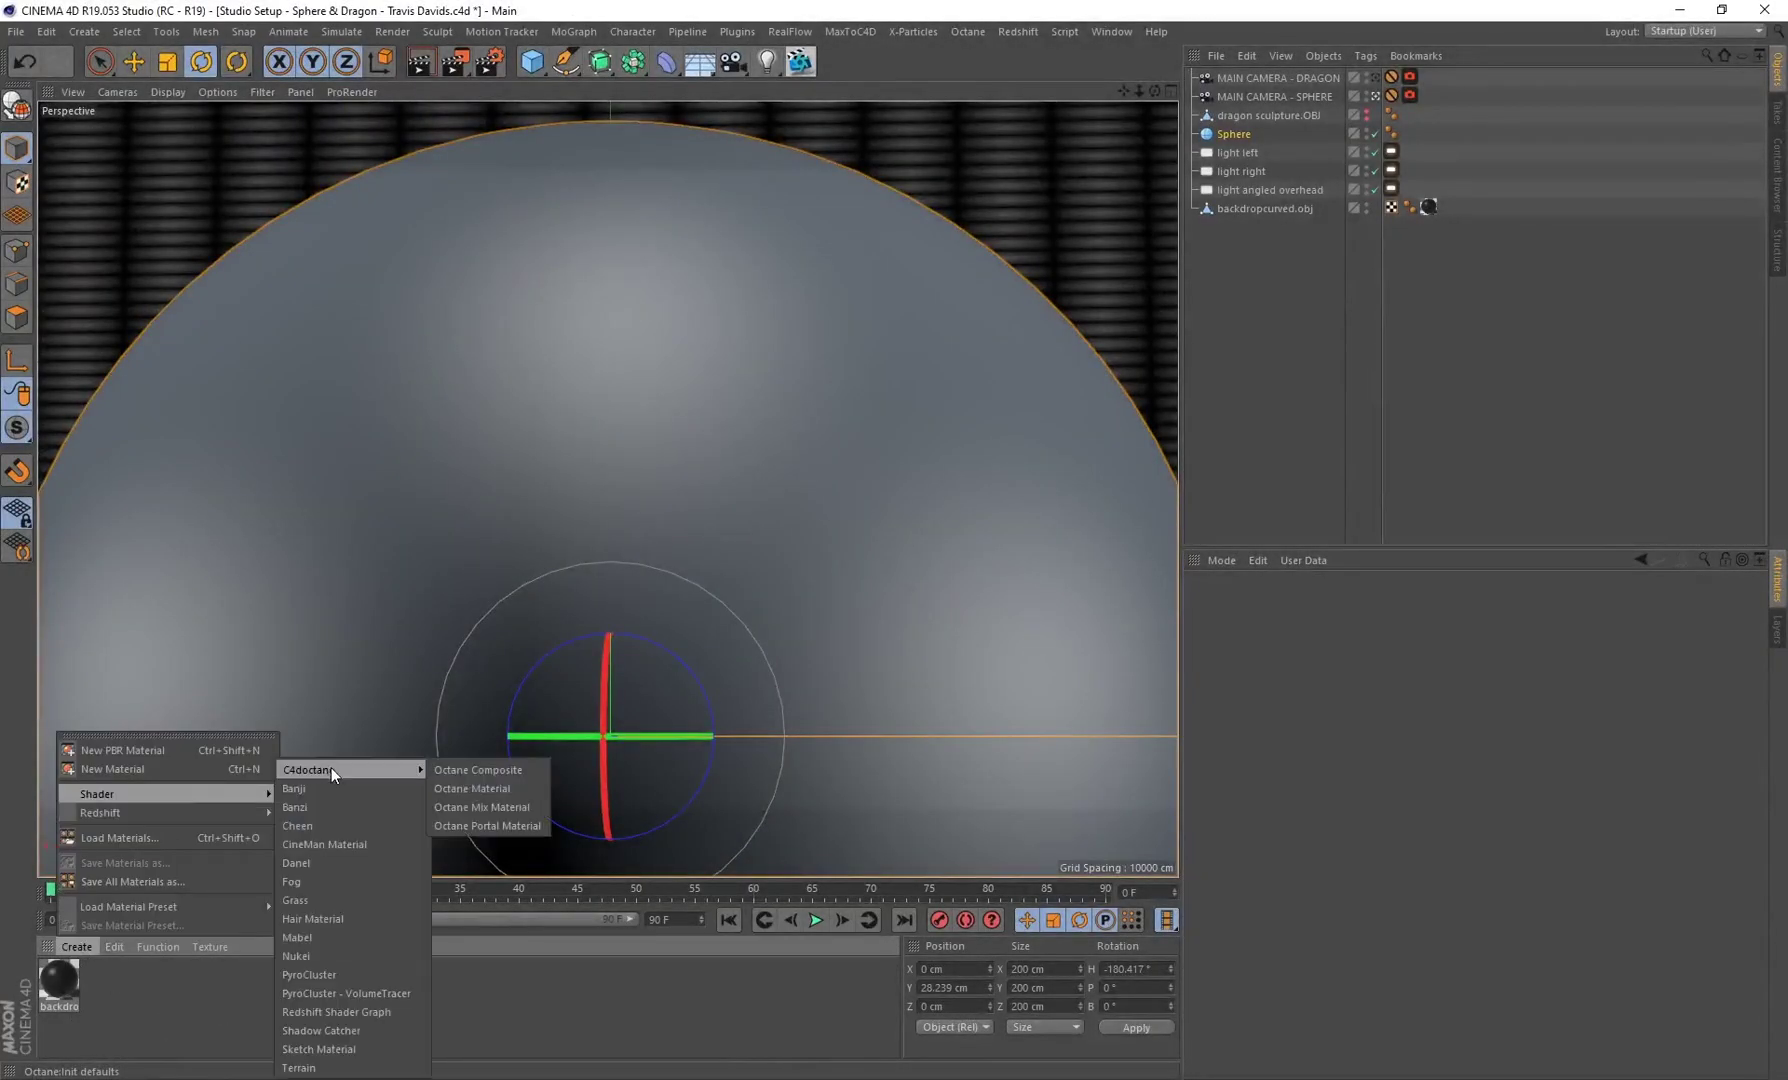
{"action": "left_click", "coordinate": [490, 772]}
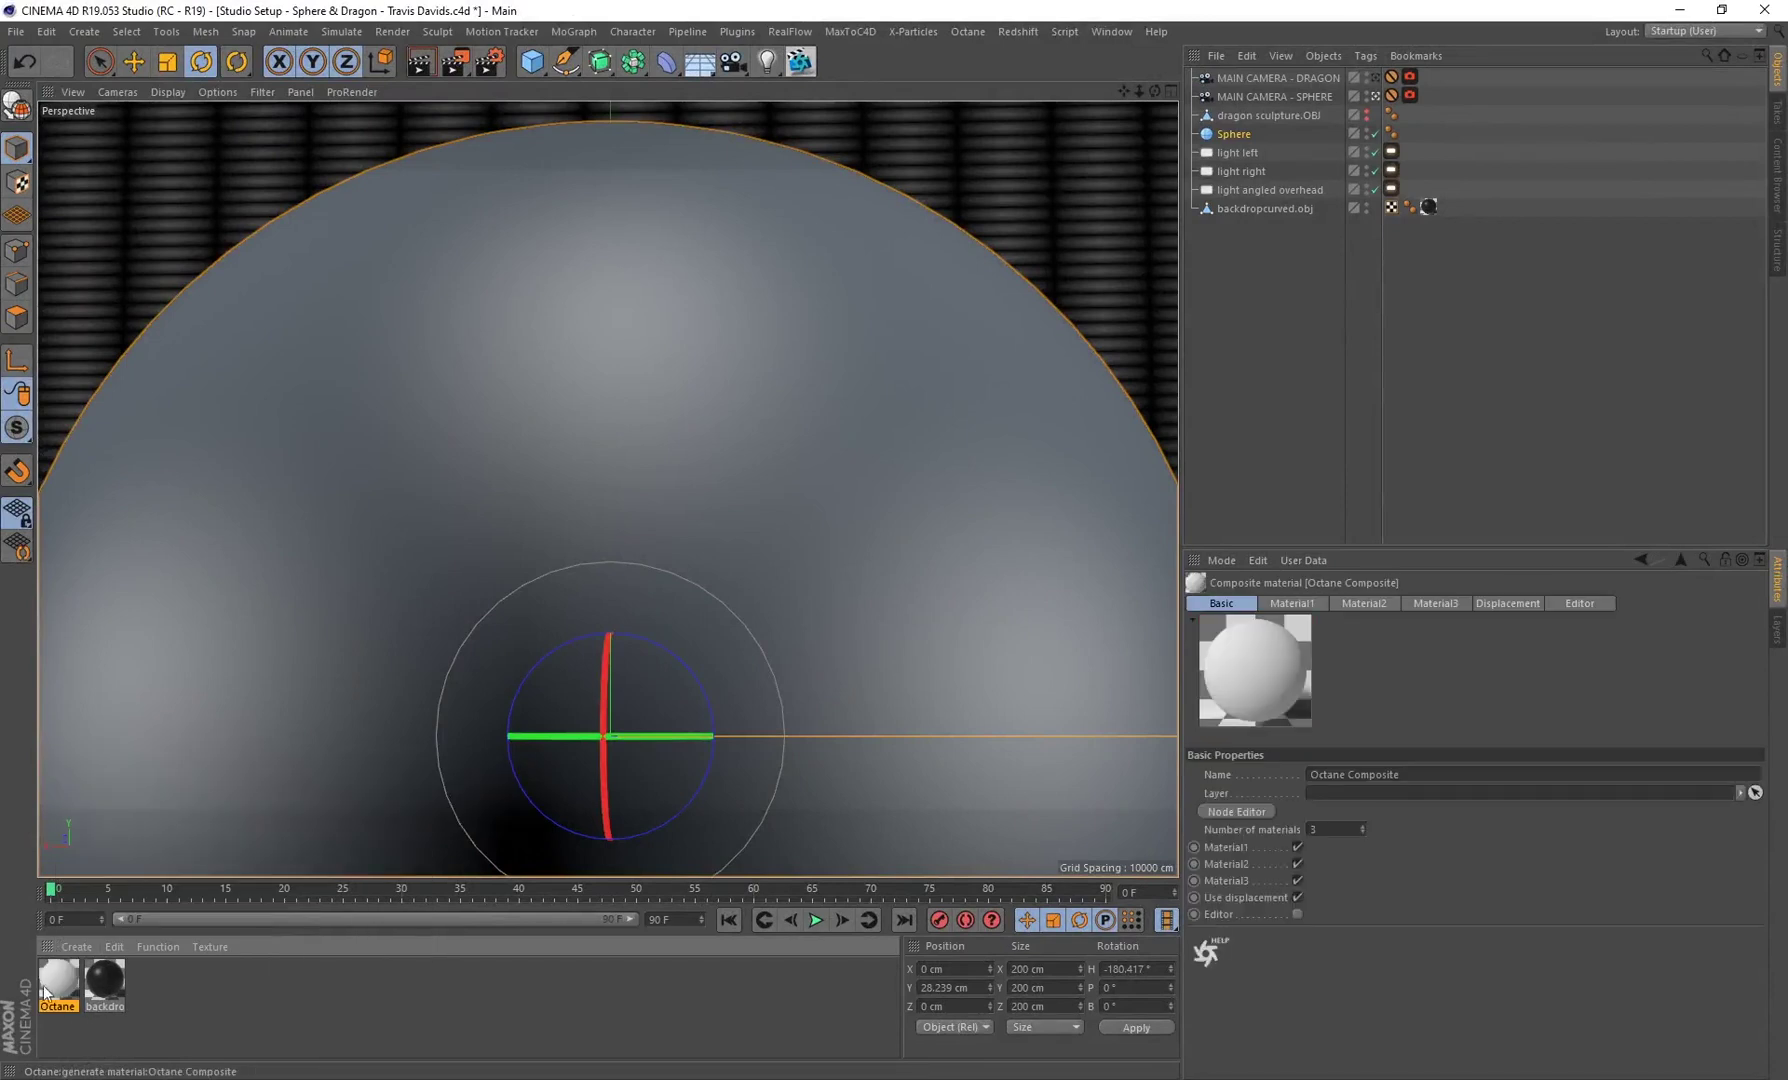
{"action": "left_click_drag", "start_coordinate": [458, 528], "coordinate": [363, 535]}
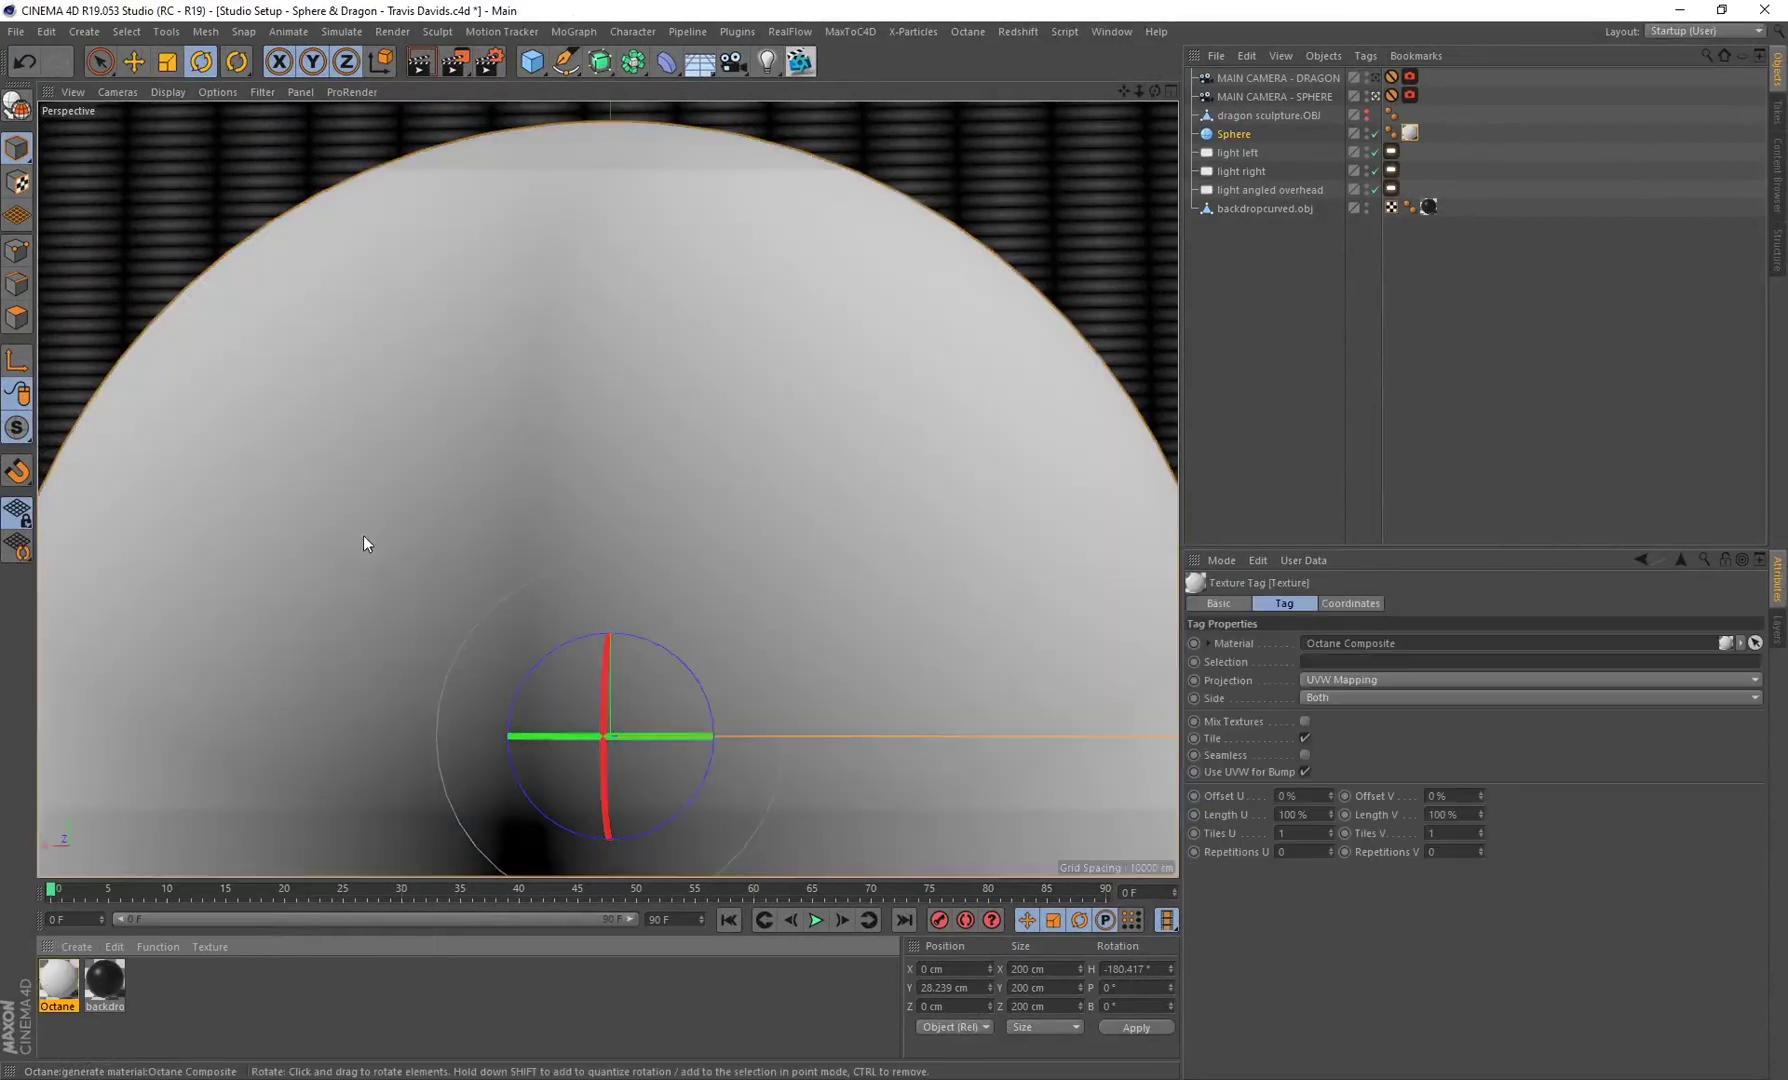
Step: Open the Octane Live Viewer, start rendering the scene, and move the viewer clear of the perspective view
{"action": "left_click", "coordinate": [730, 33]}
{"action": "mouse_move", "coordinate": [772, 85]}
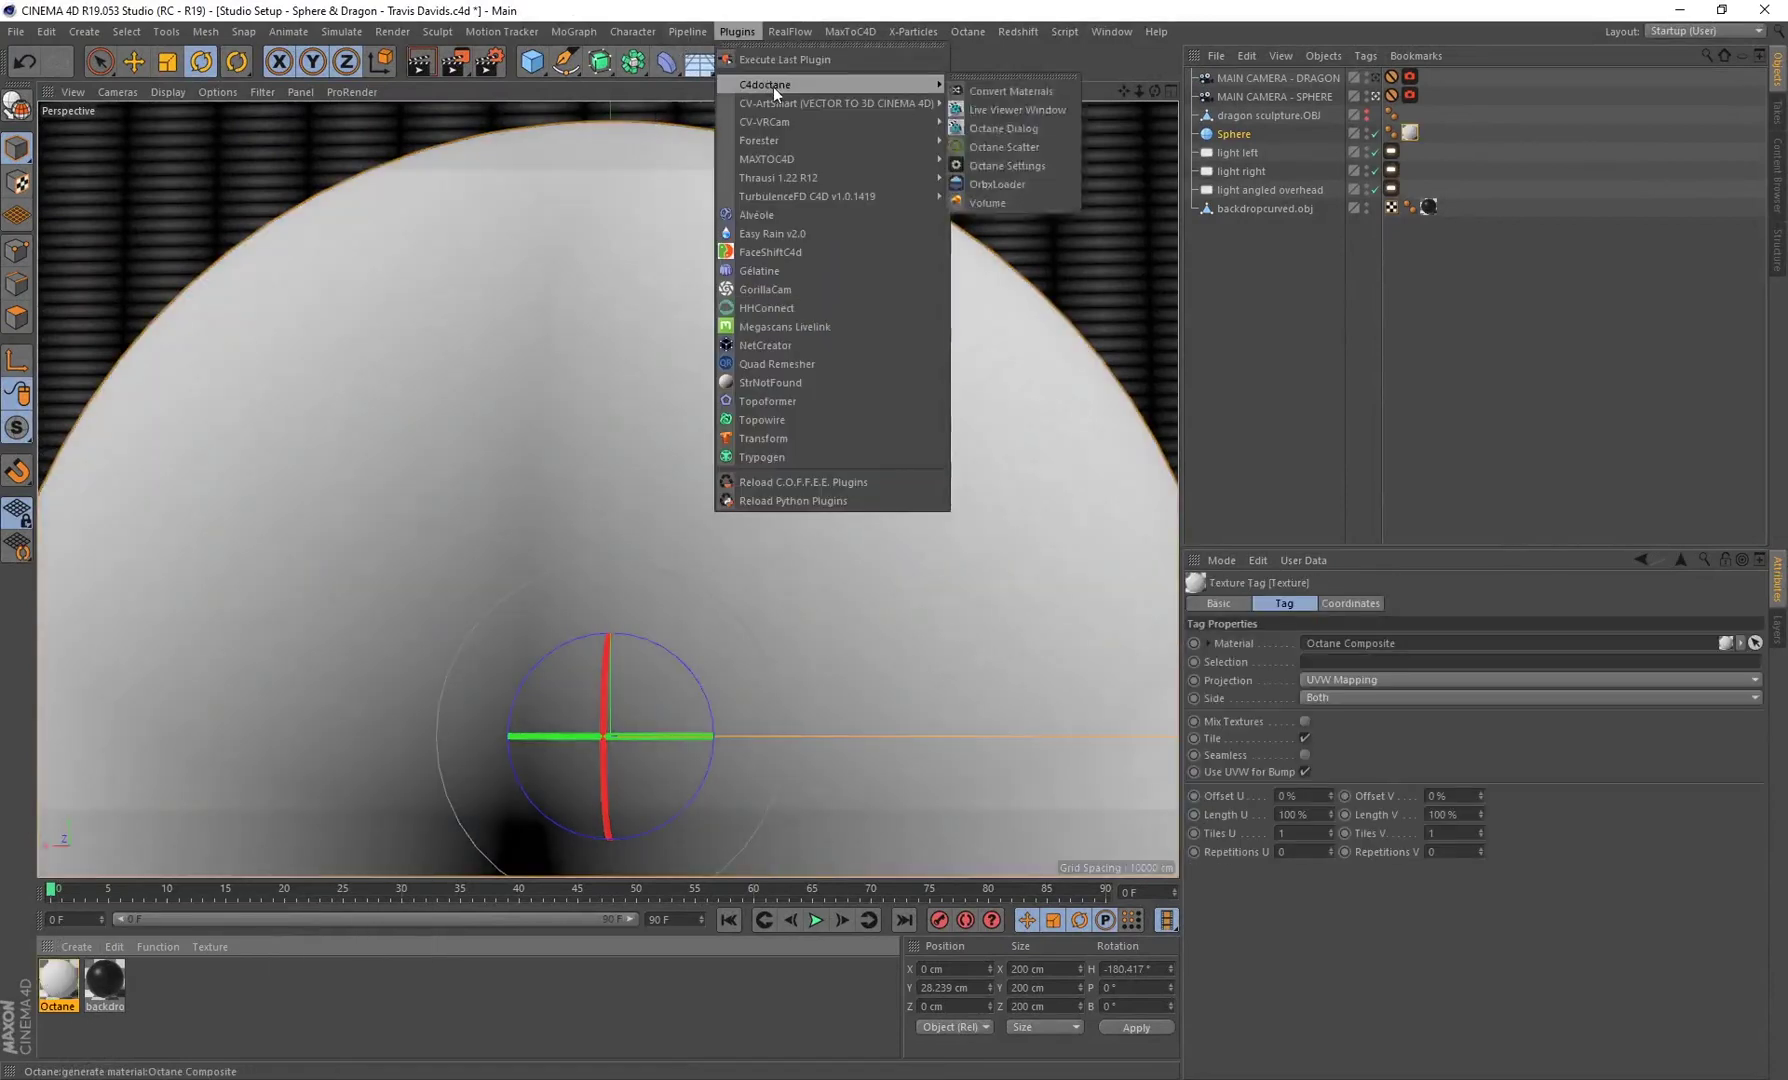
{"action": "left_click", "coordinate": [1000, 112]}
{"action": "left_click", "coordinate": [387, 408]}
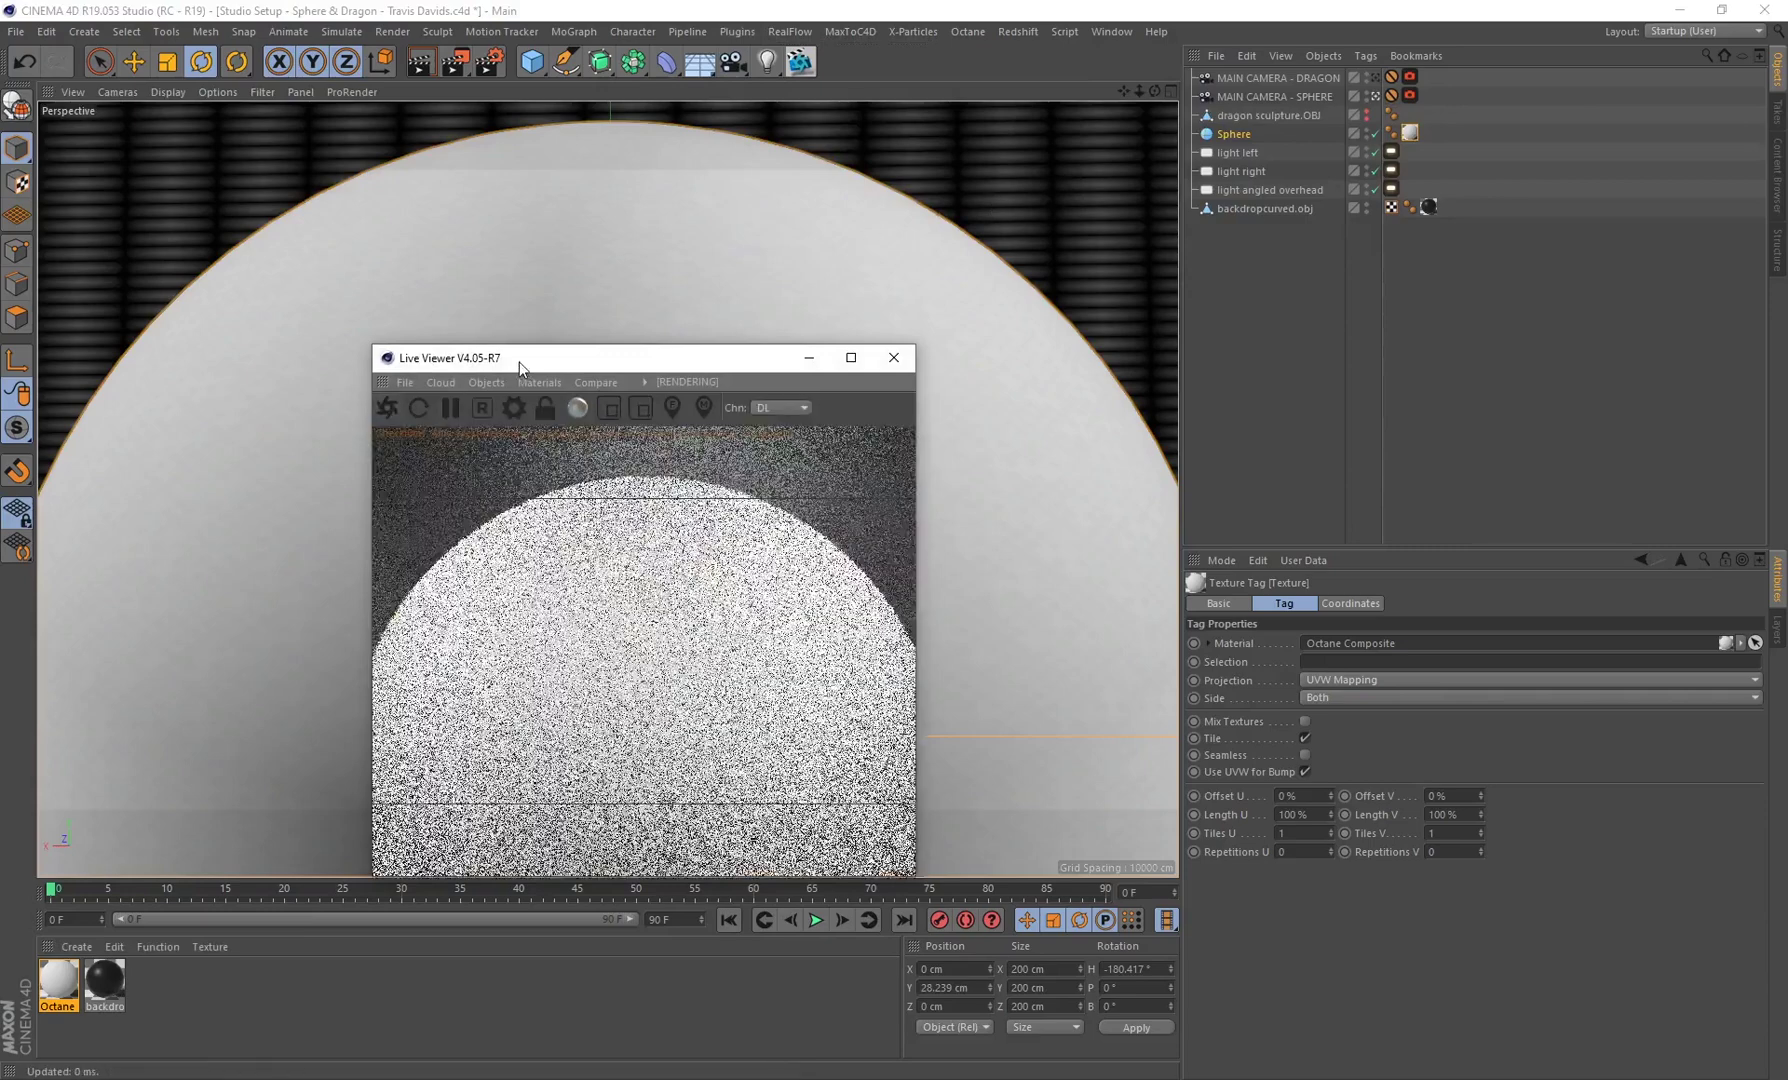
{"action": "left_click_drag", "start_coordinate": [520, 362], "coordinate": [1250, 551]}
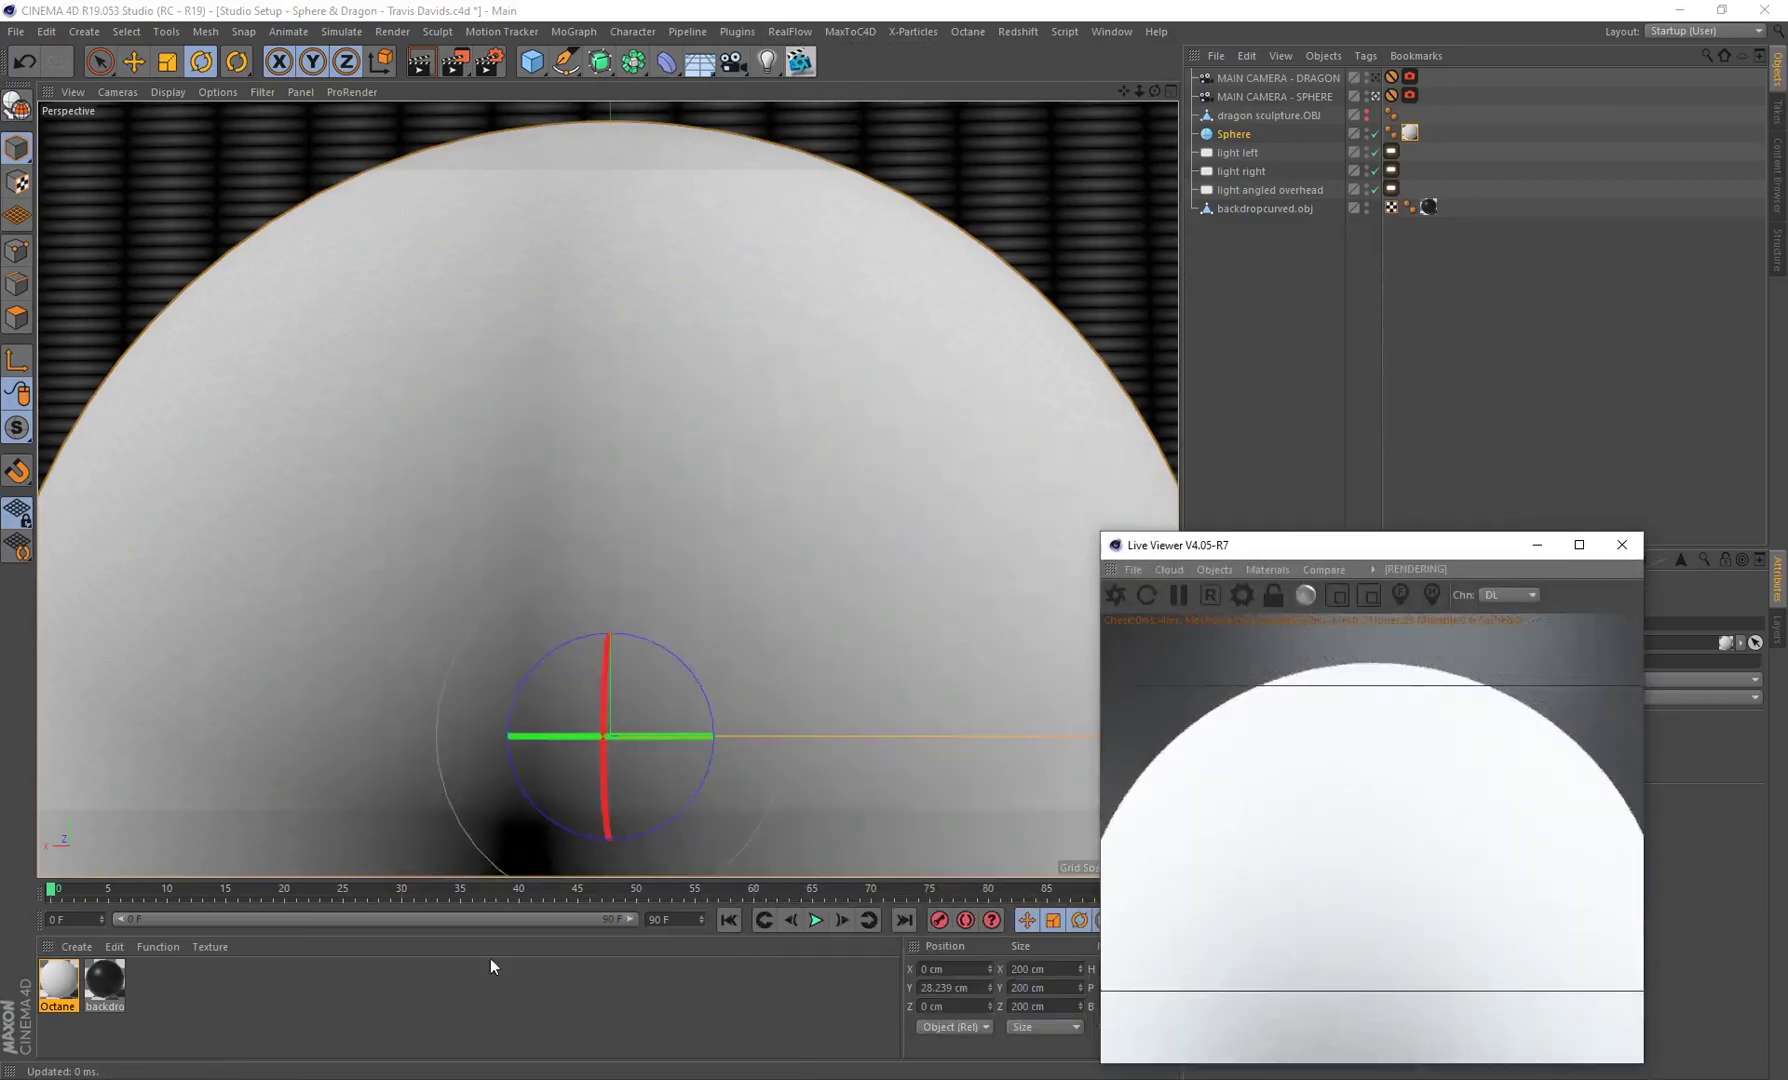
Step: Open the Octane Composite material in the Node Editor and reposition its node to leave room for inputs
{"action": "double_click", "coordinate": [59, 985]}
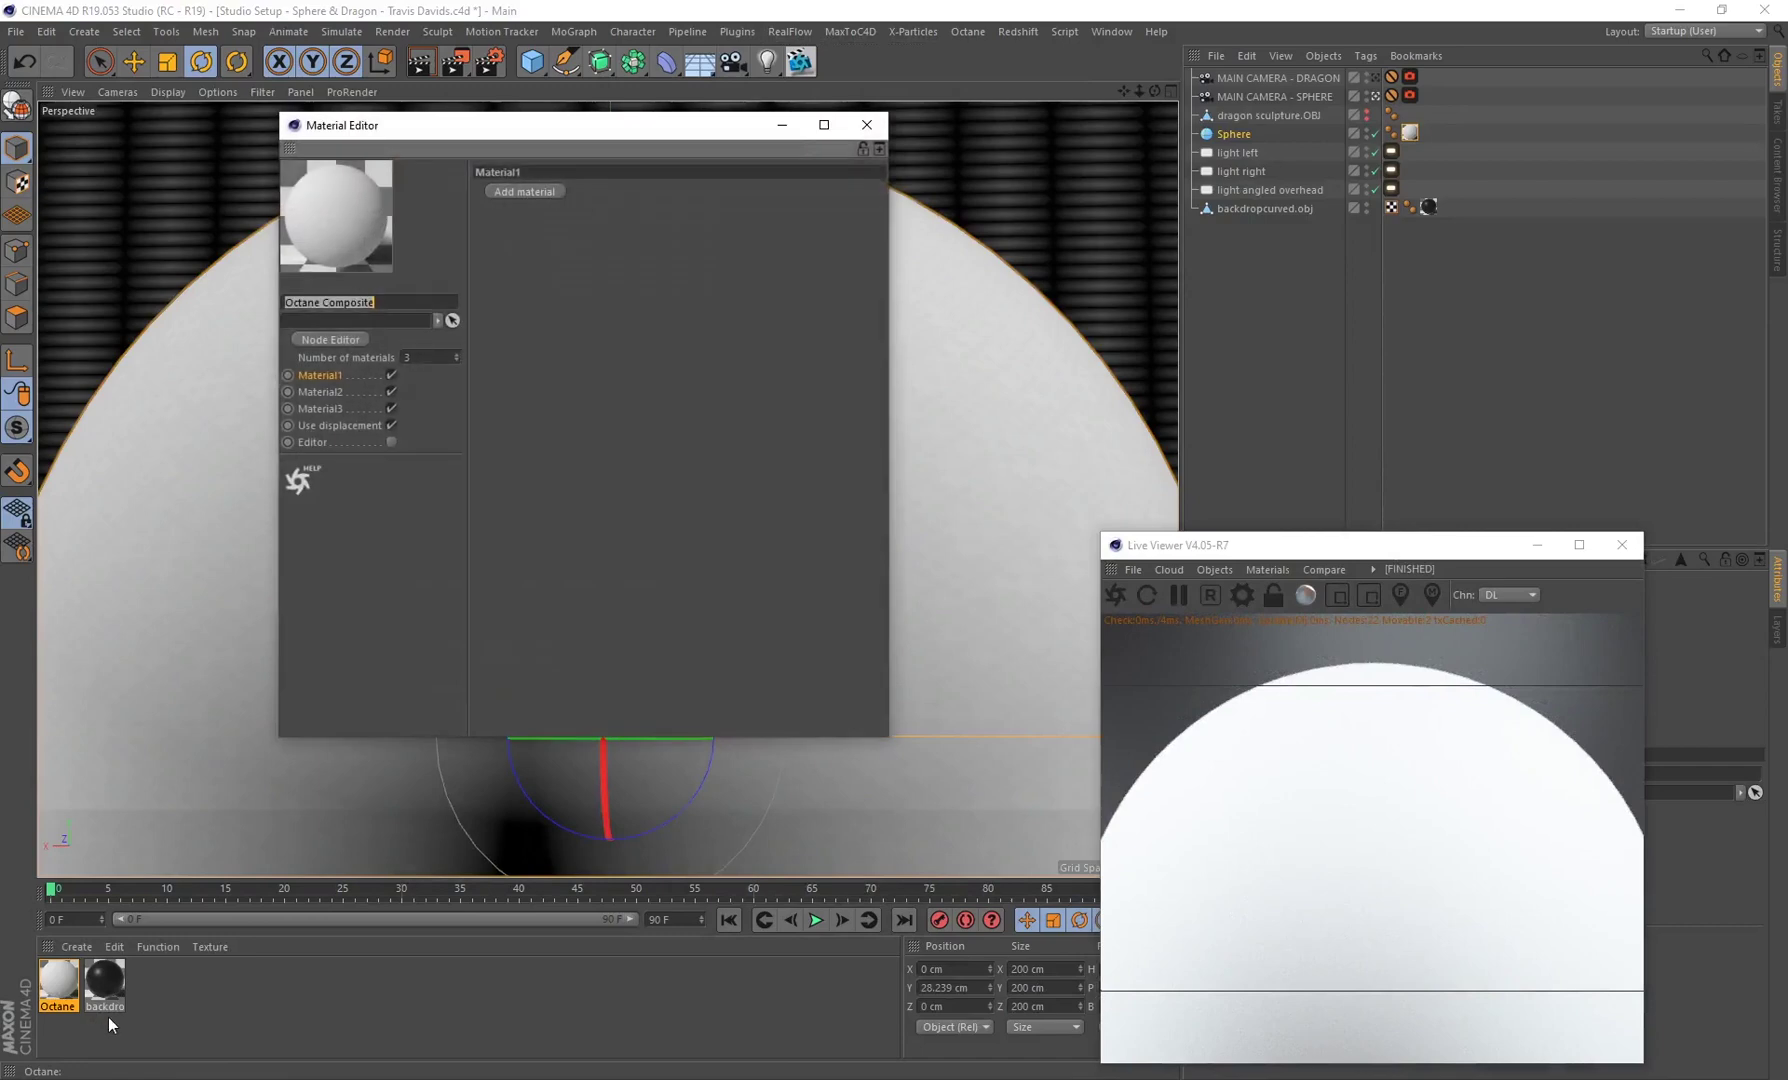
{"action": "left_click", "coordinate": [330, 339]}
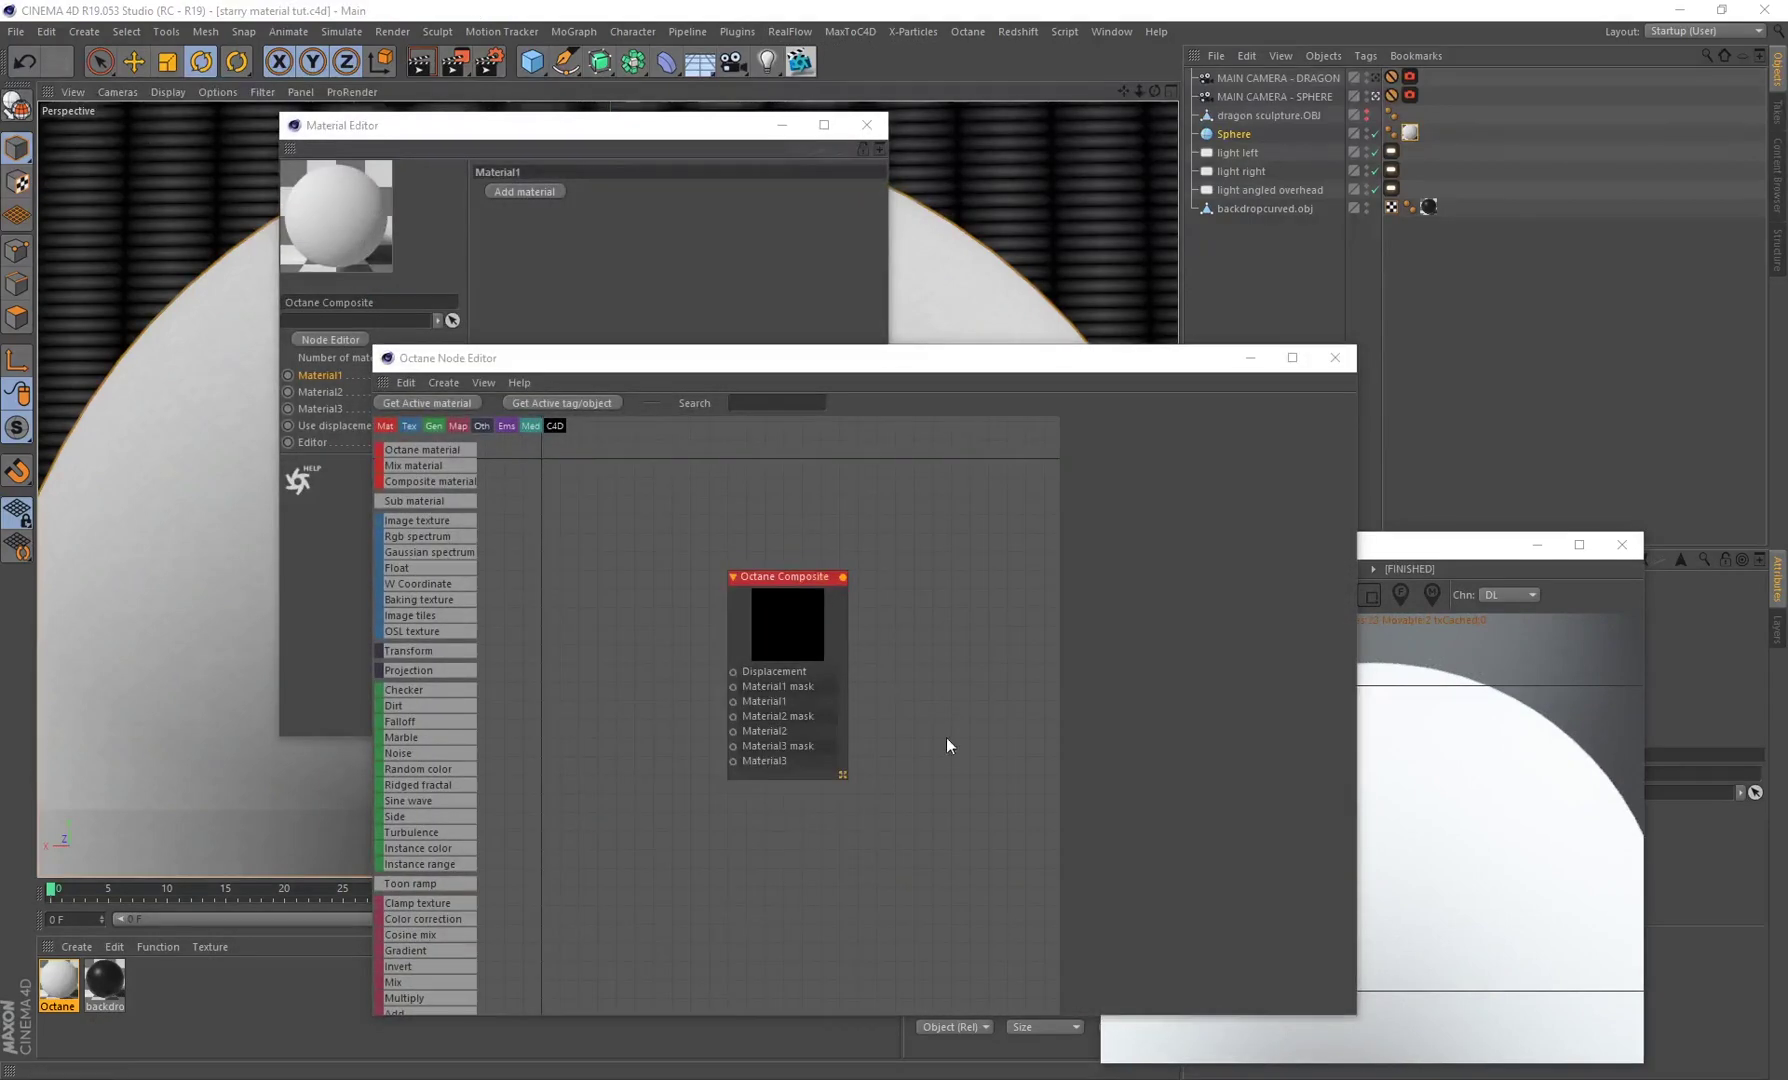
{"action": "left_click_drag", "start_coordinate": [811, 641], "coordinate": [850, 629]}
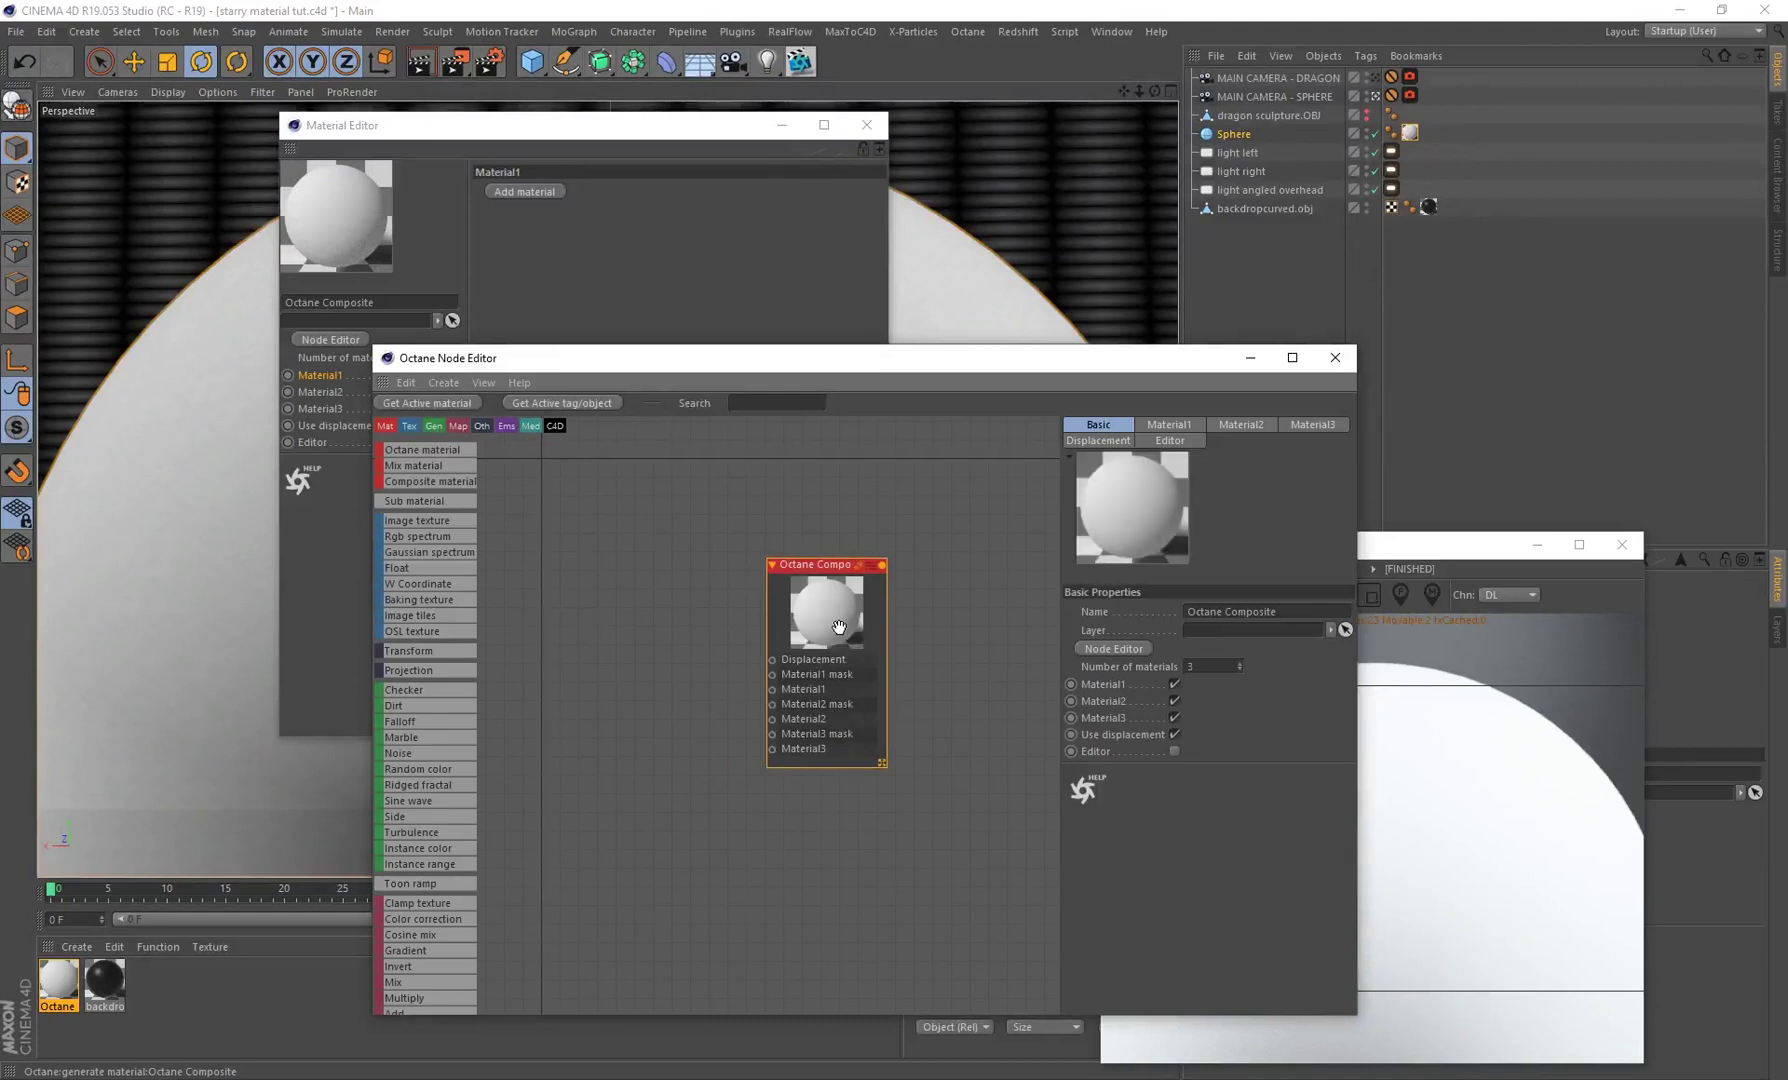
{"action": "mouse_move", "coordinate": [838, 620]}
{"action": "left_mouse_down"}
{"action": "mouse_move", "coordinate": [843, 592]}
{"action": "mouse_move", "coordinate": [866, 601]}
{"action": "left_mouse_up"}
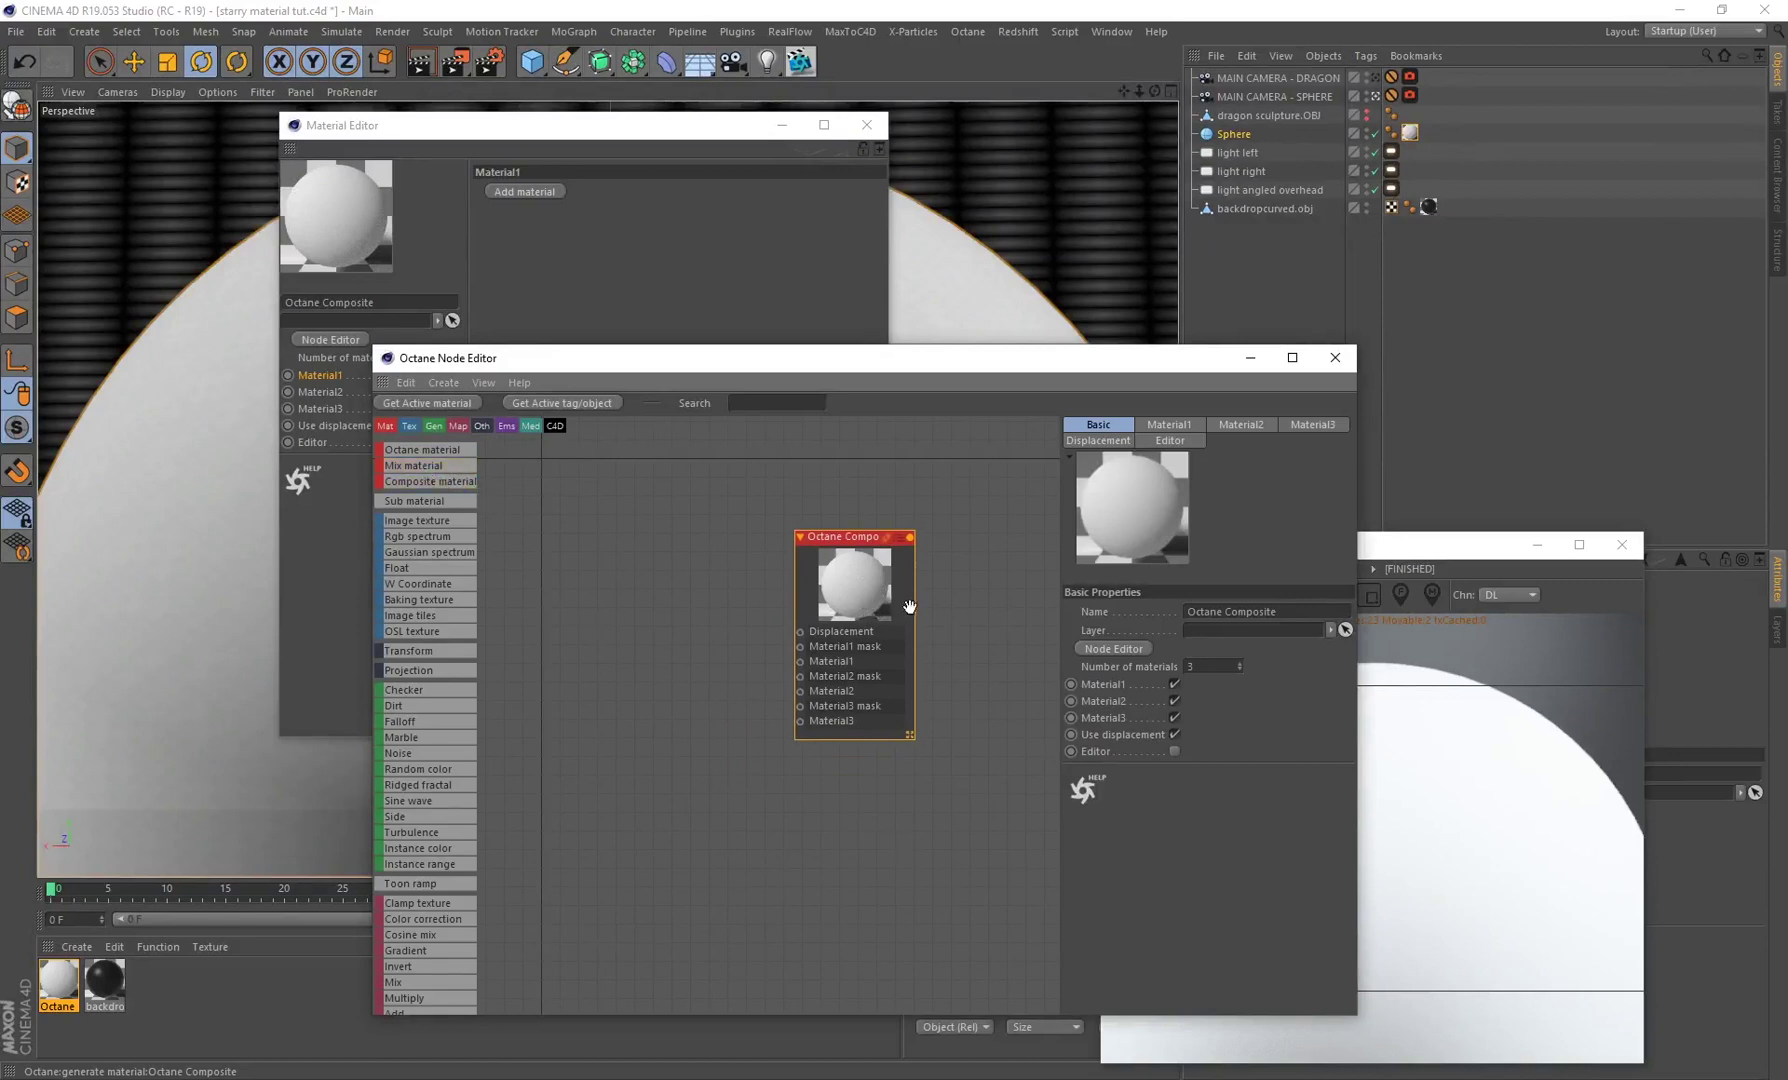
{"action": "left_click_drag", "start_coordinate": [848, 594], "coordinate": [856, 627]}
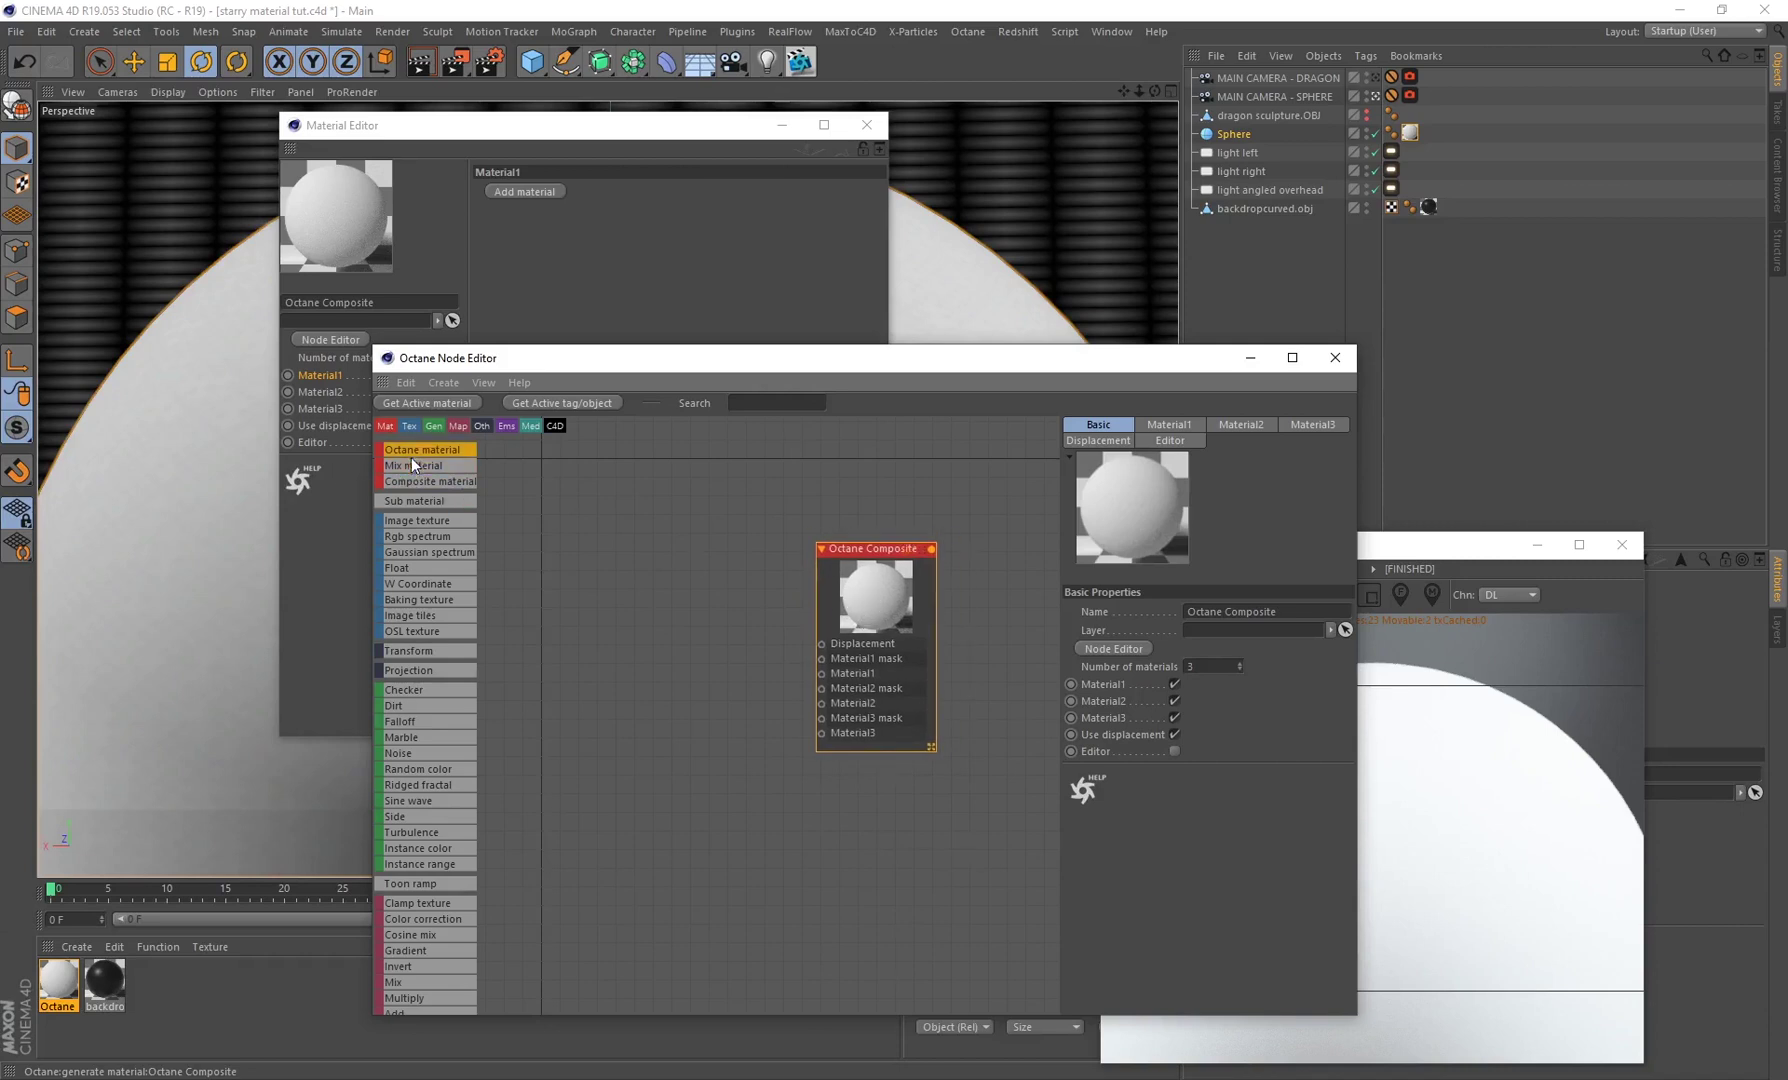
Step: Try to feed a new Octane Material node into the Octane Composite node, and delete the added node
{"action": "left_click_drag", "start_coordinate": [412, 451], "coordinate": [590, 706]}
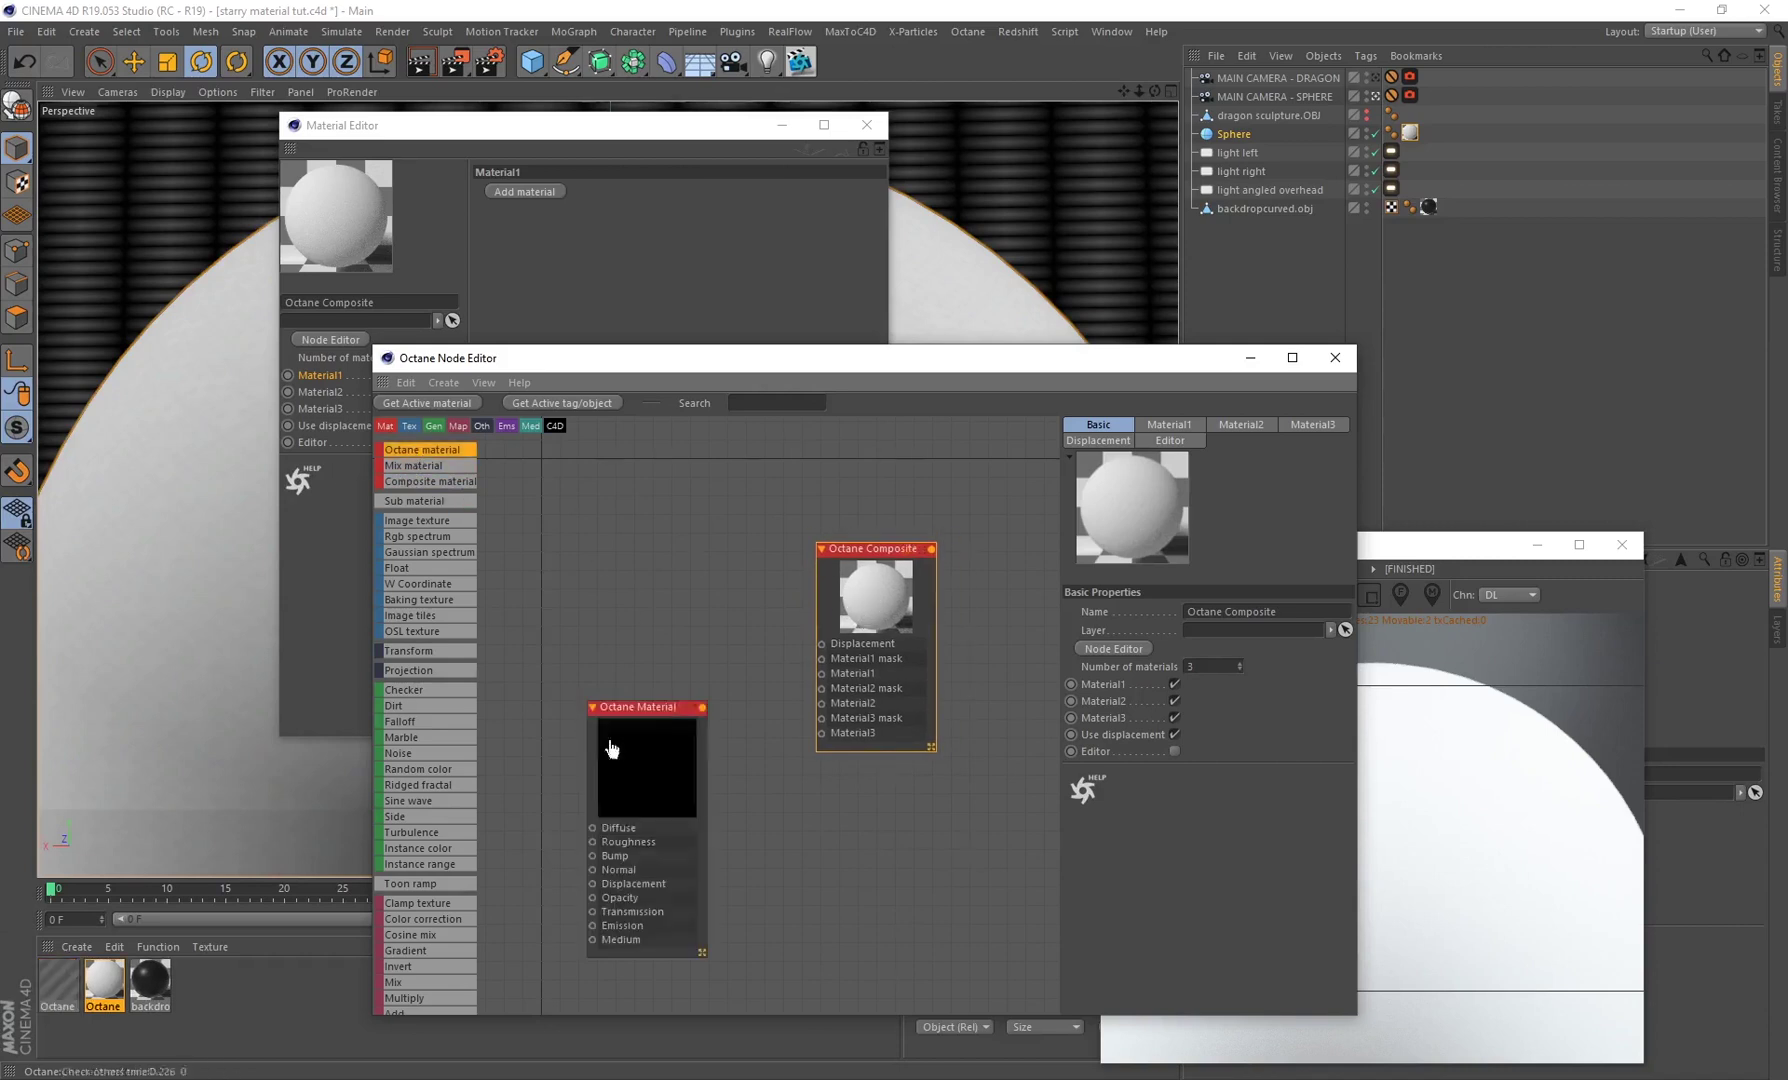
{"action": "left_click_drag", "start_coordinate": [702, 707], "coordinate": [828, 765]}
{"action": "left_click", "coordinate": [599, 706]}
{"action": "key", "text": "Delete"}
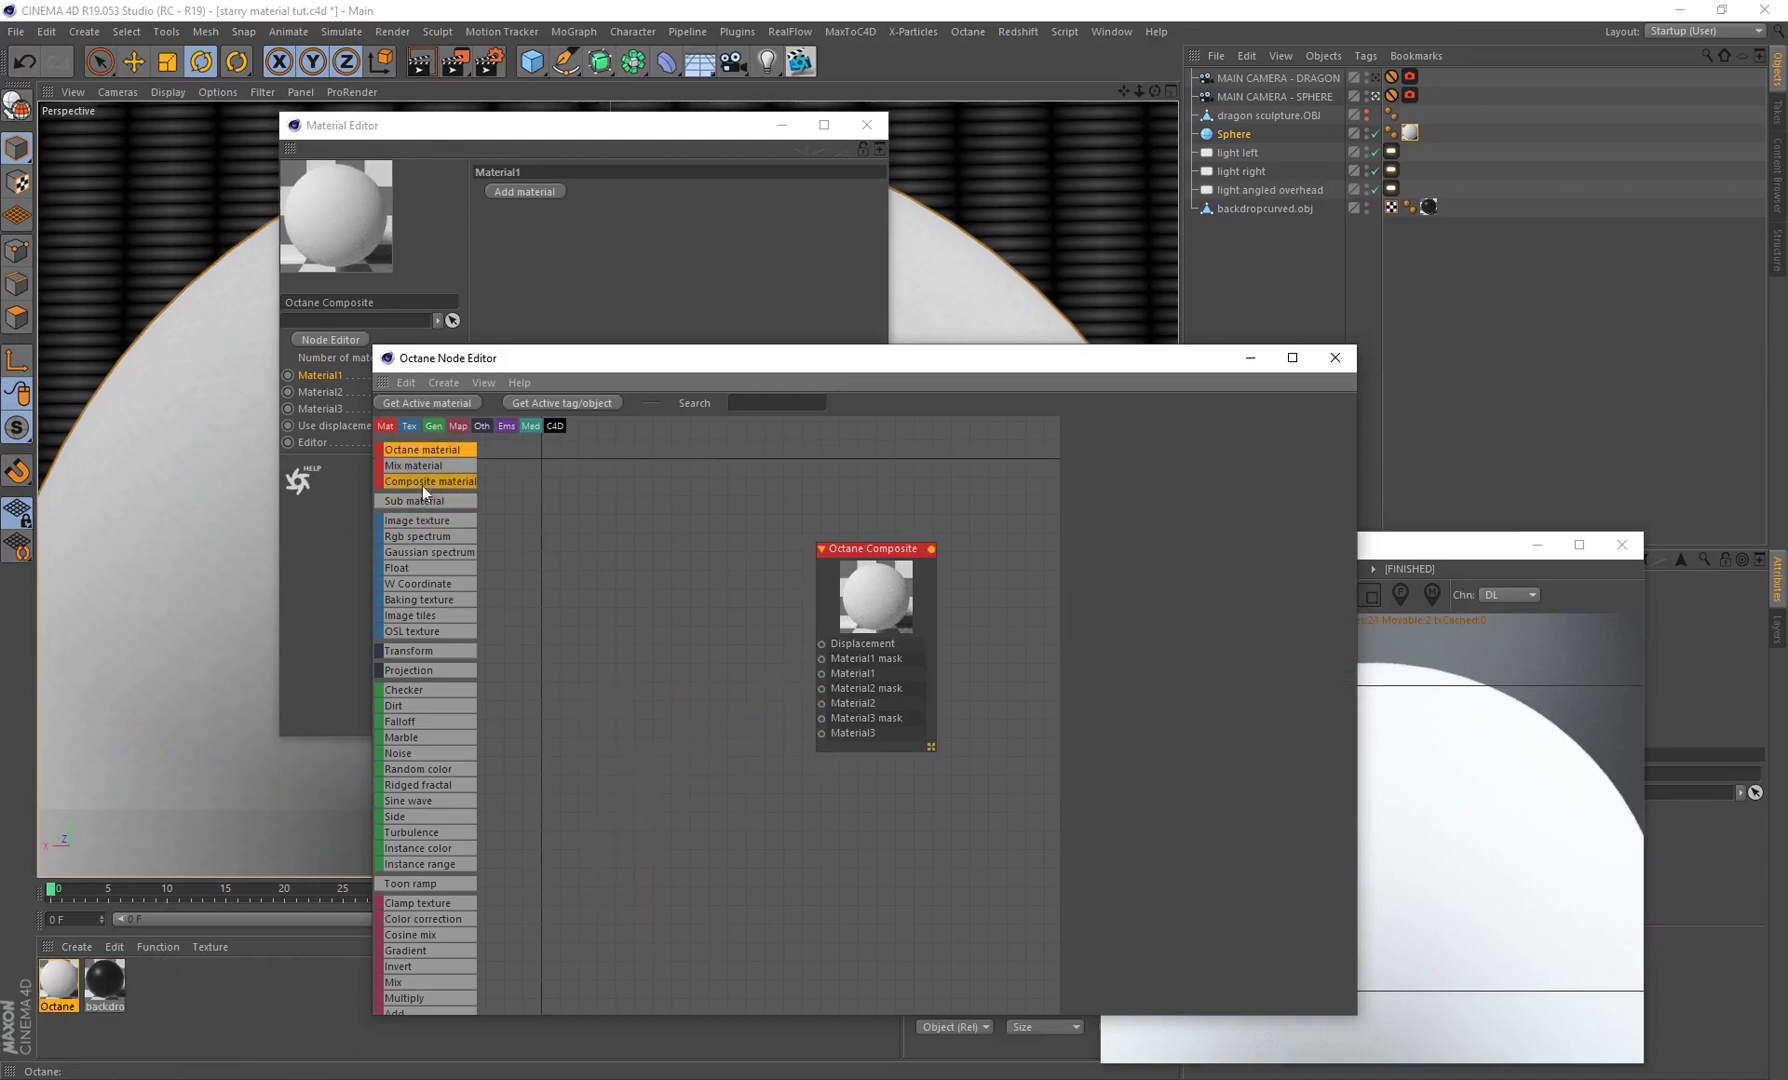
Step: Add a Sub material node and connect it to the Material1 input of the Octane Composite node
{"action": "left_click_drag", "start_coordinate": [884, 607], "coordinate": [891, 621]}
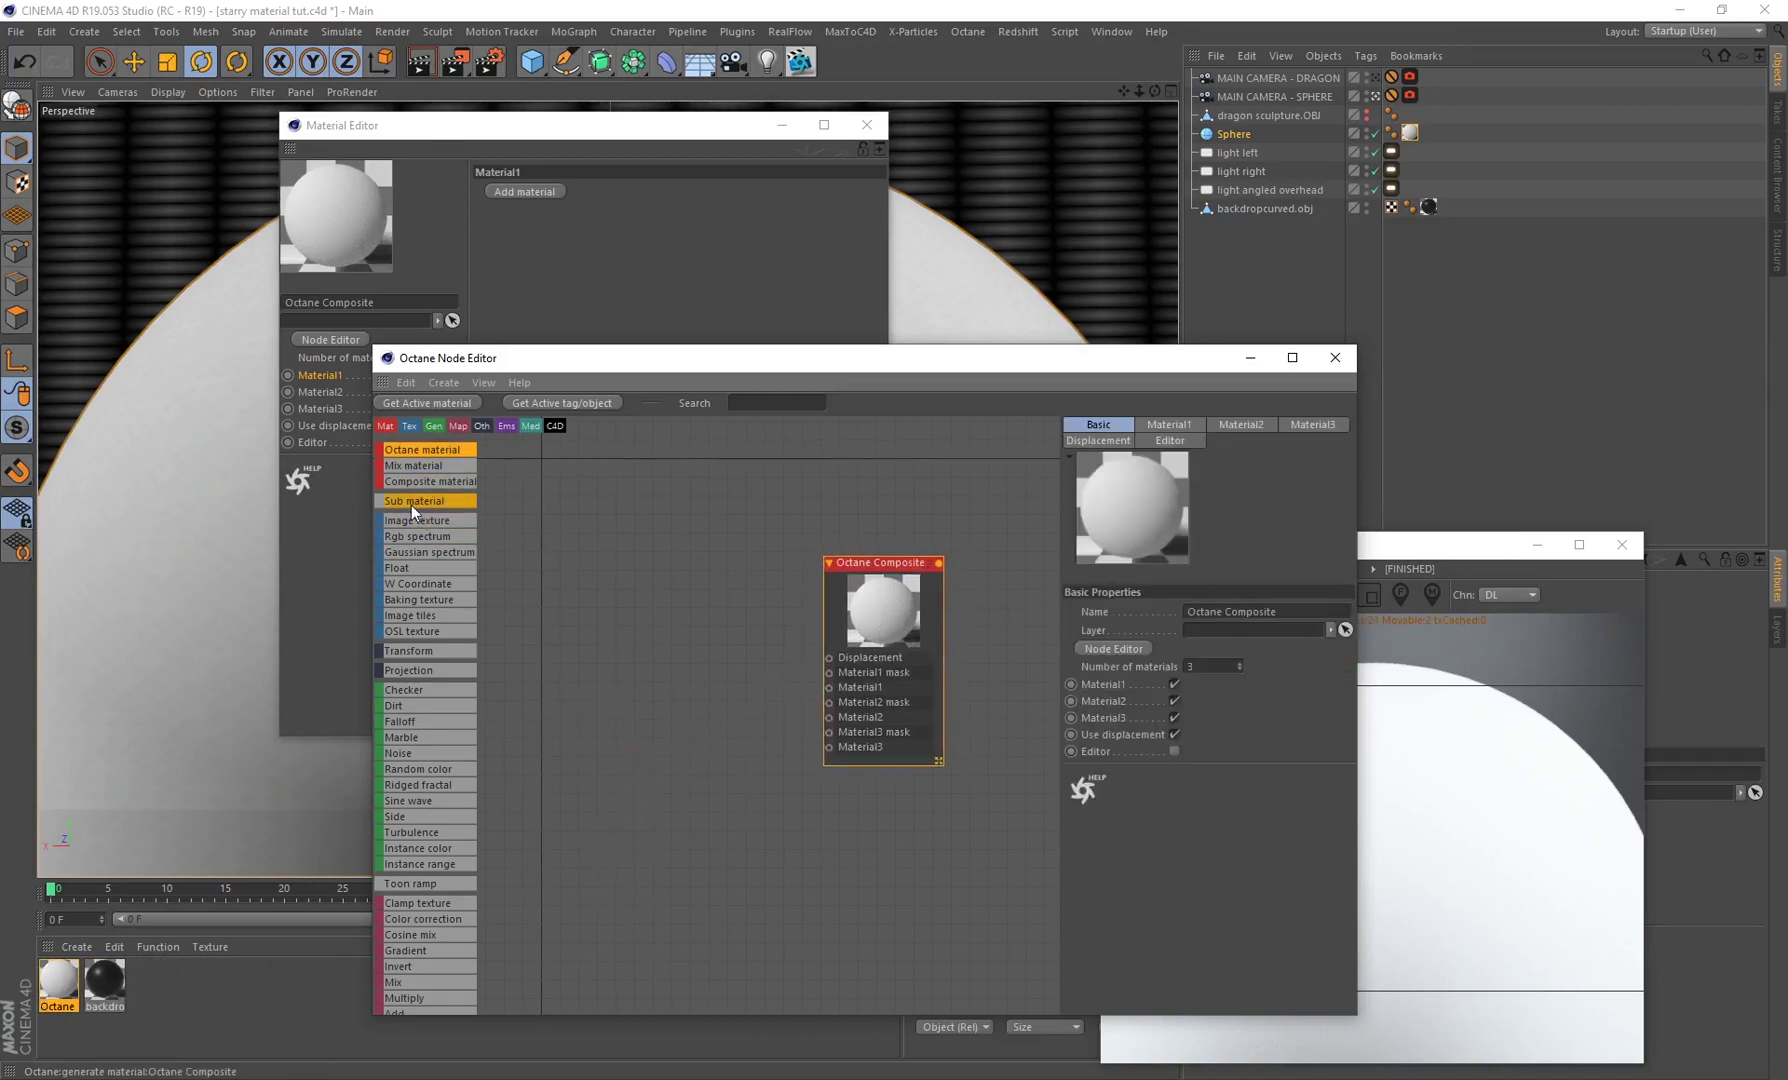
{"action": "left_click_drag", "start_coordinate": [411, 502], "coordinate": [497, 560]}
{"action": "left_click_drag", "start_coordinate": [566, 752], "coordinate": [574, 736]}
{"action": "left_click_drag", "start_coordinate": [690, 746], "coordinate": [829, 687]}
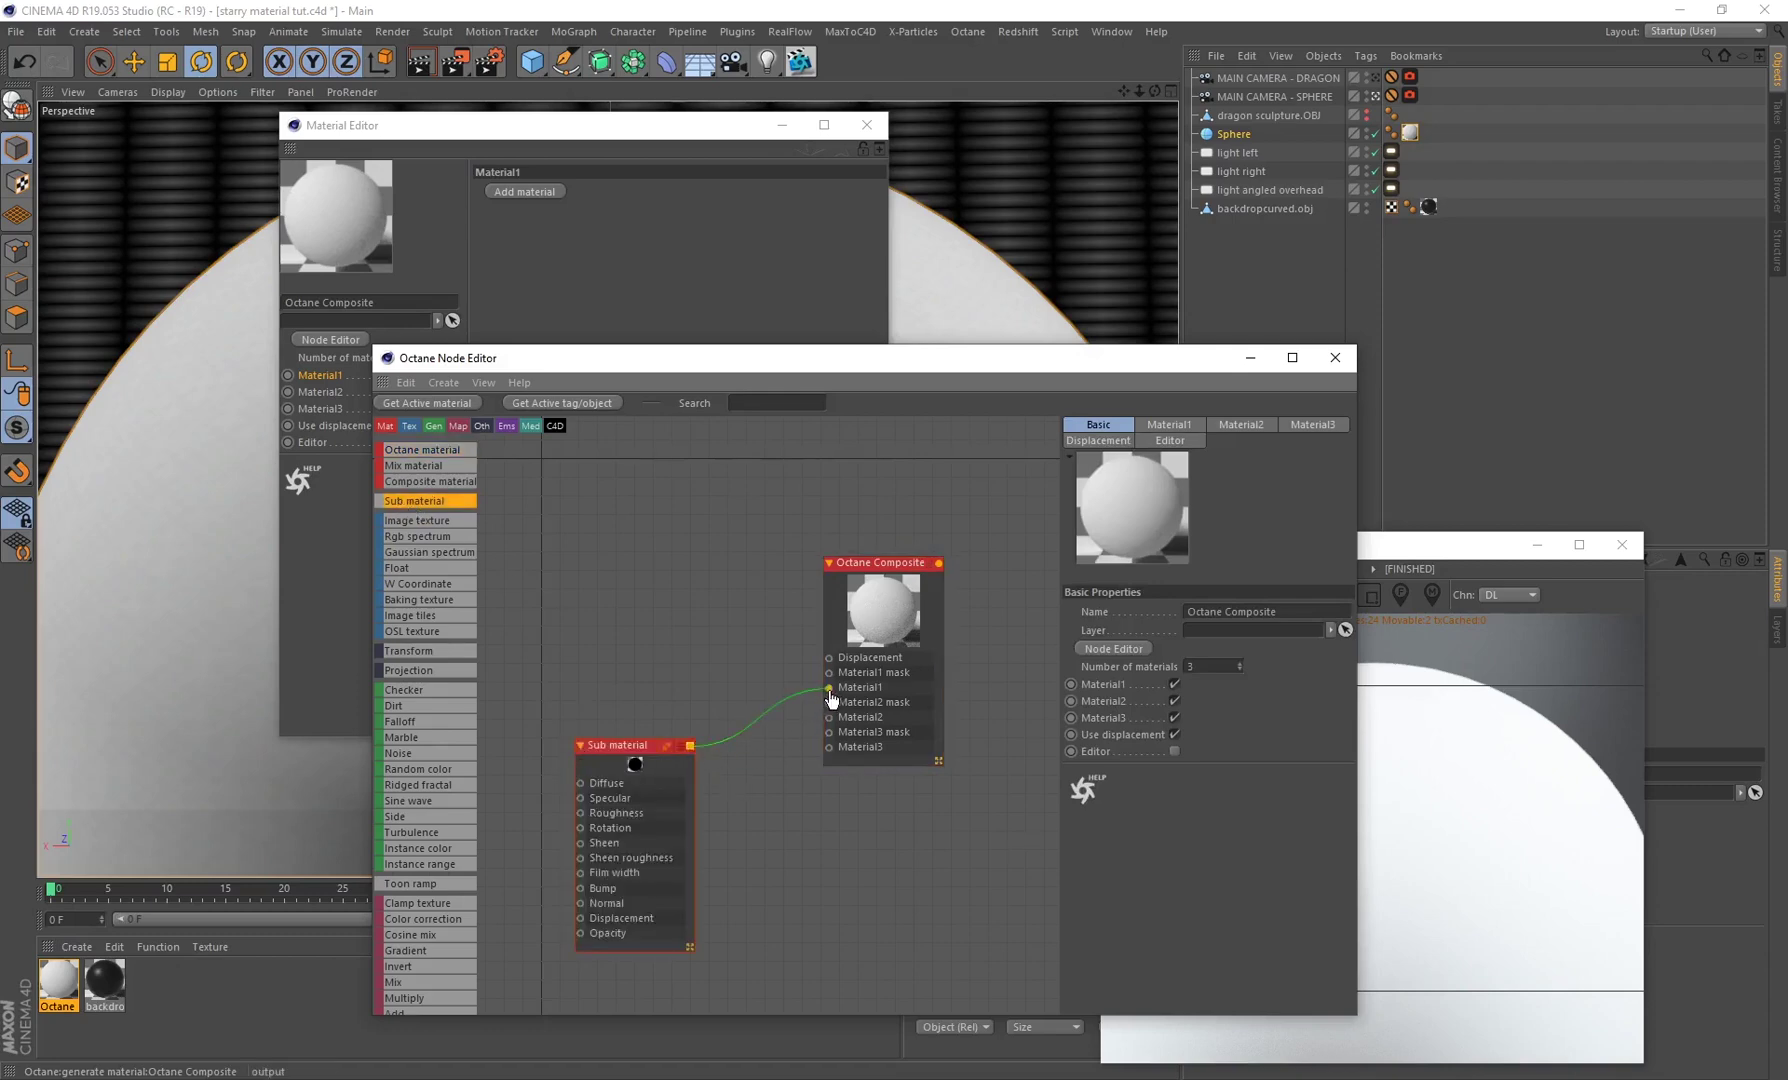
Step: Choose Glossy as the material type of the Sub material node
{"action": "left_click", "coordinate": [663, 825]}
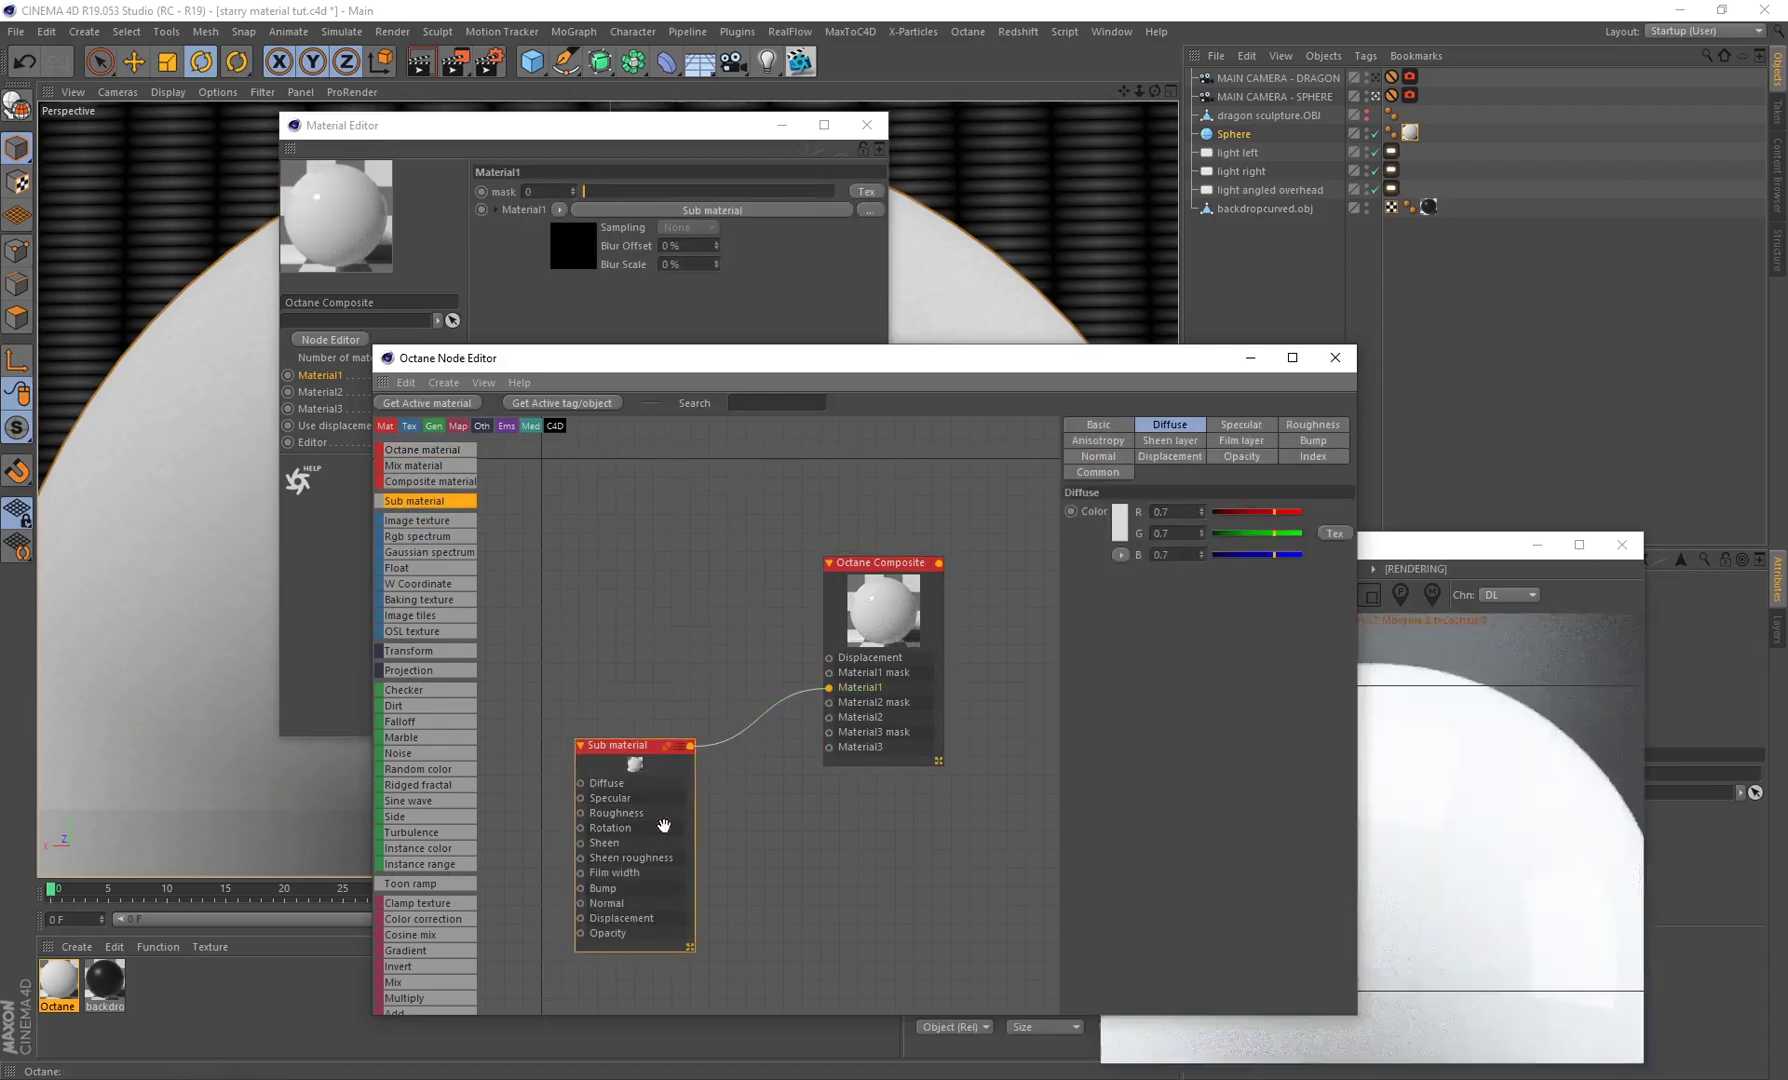
{"action": "left_click", "coordinate": [1098, 428]}
{"action": "left_click", "coordinate": [1165, 549]}
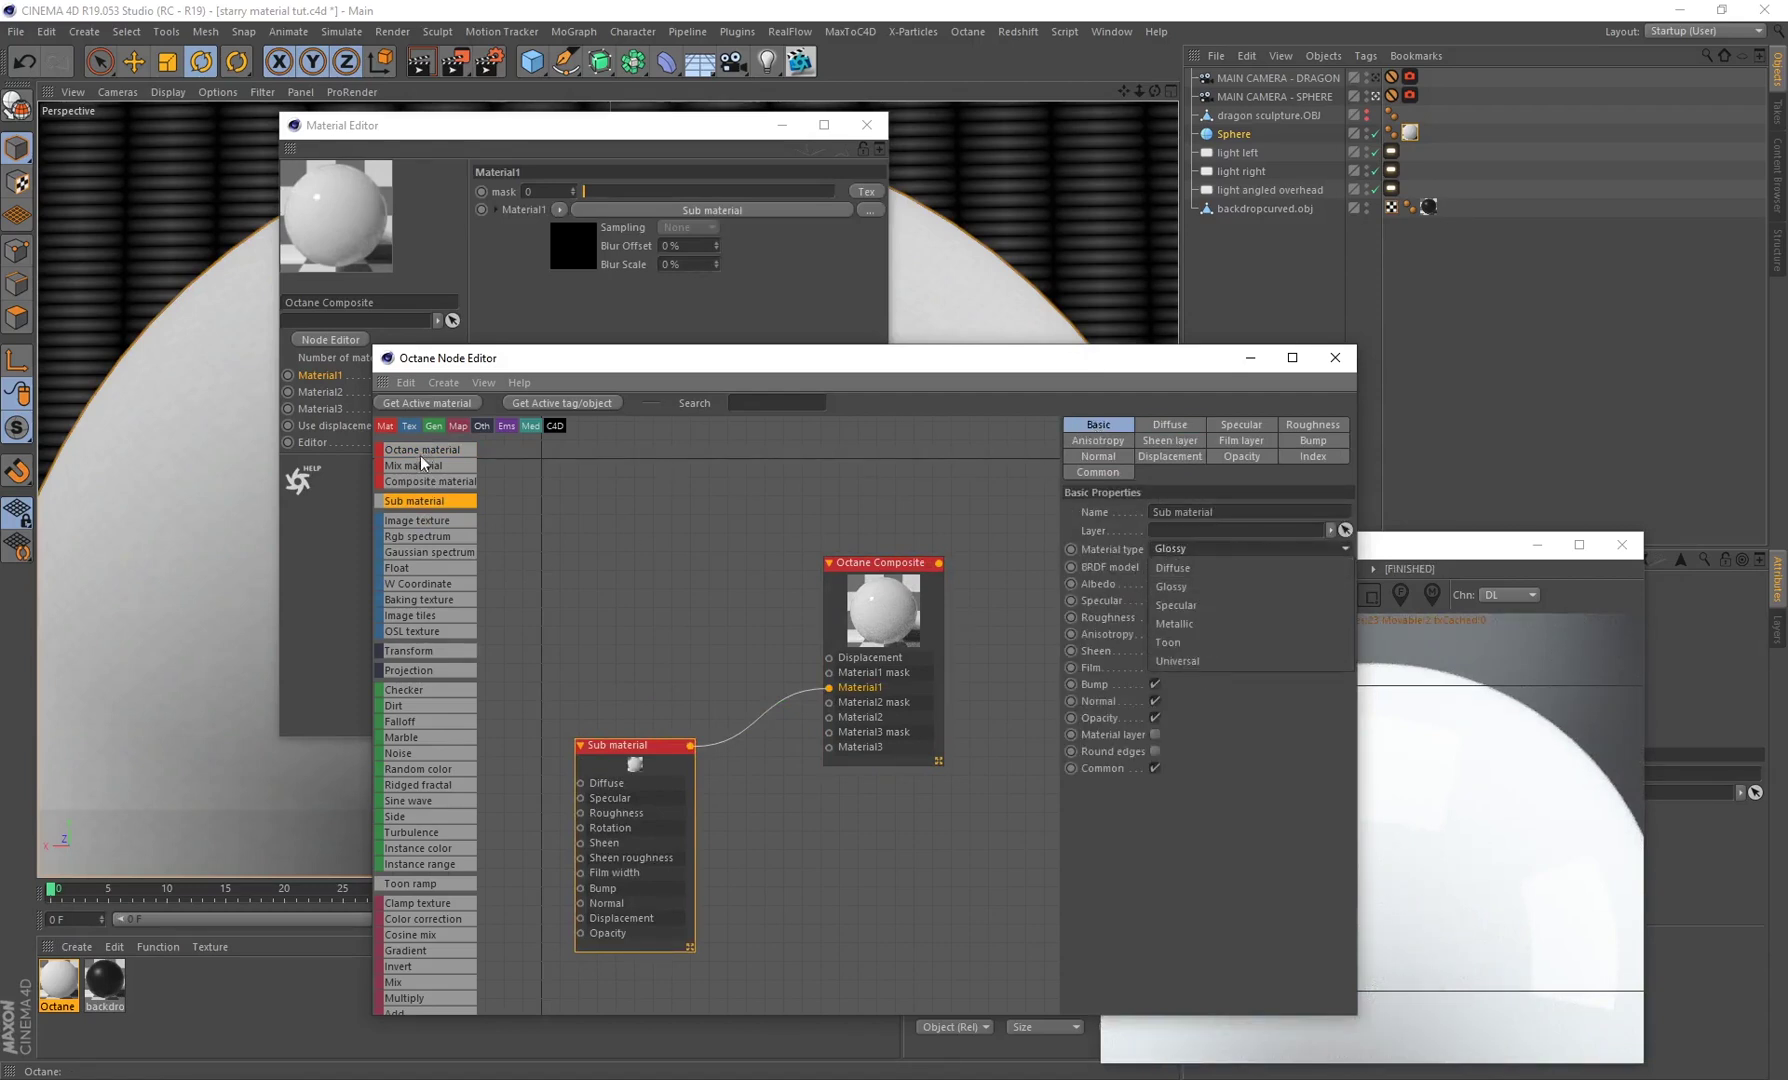
{"action": "left_click", "coordinate": [1192, 594]}
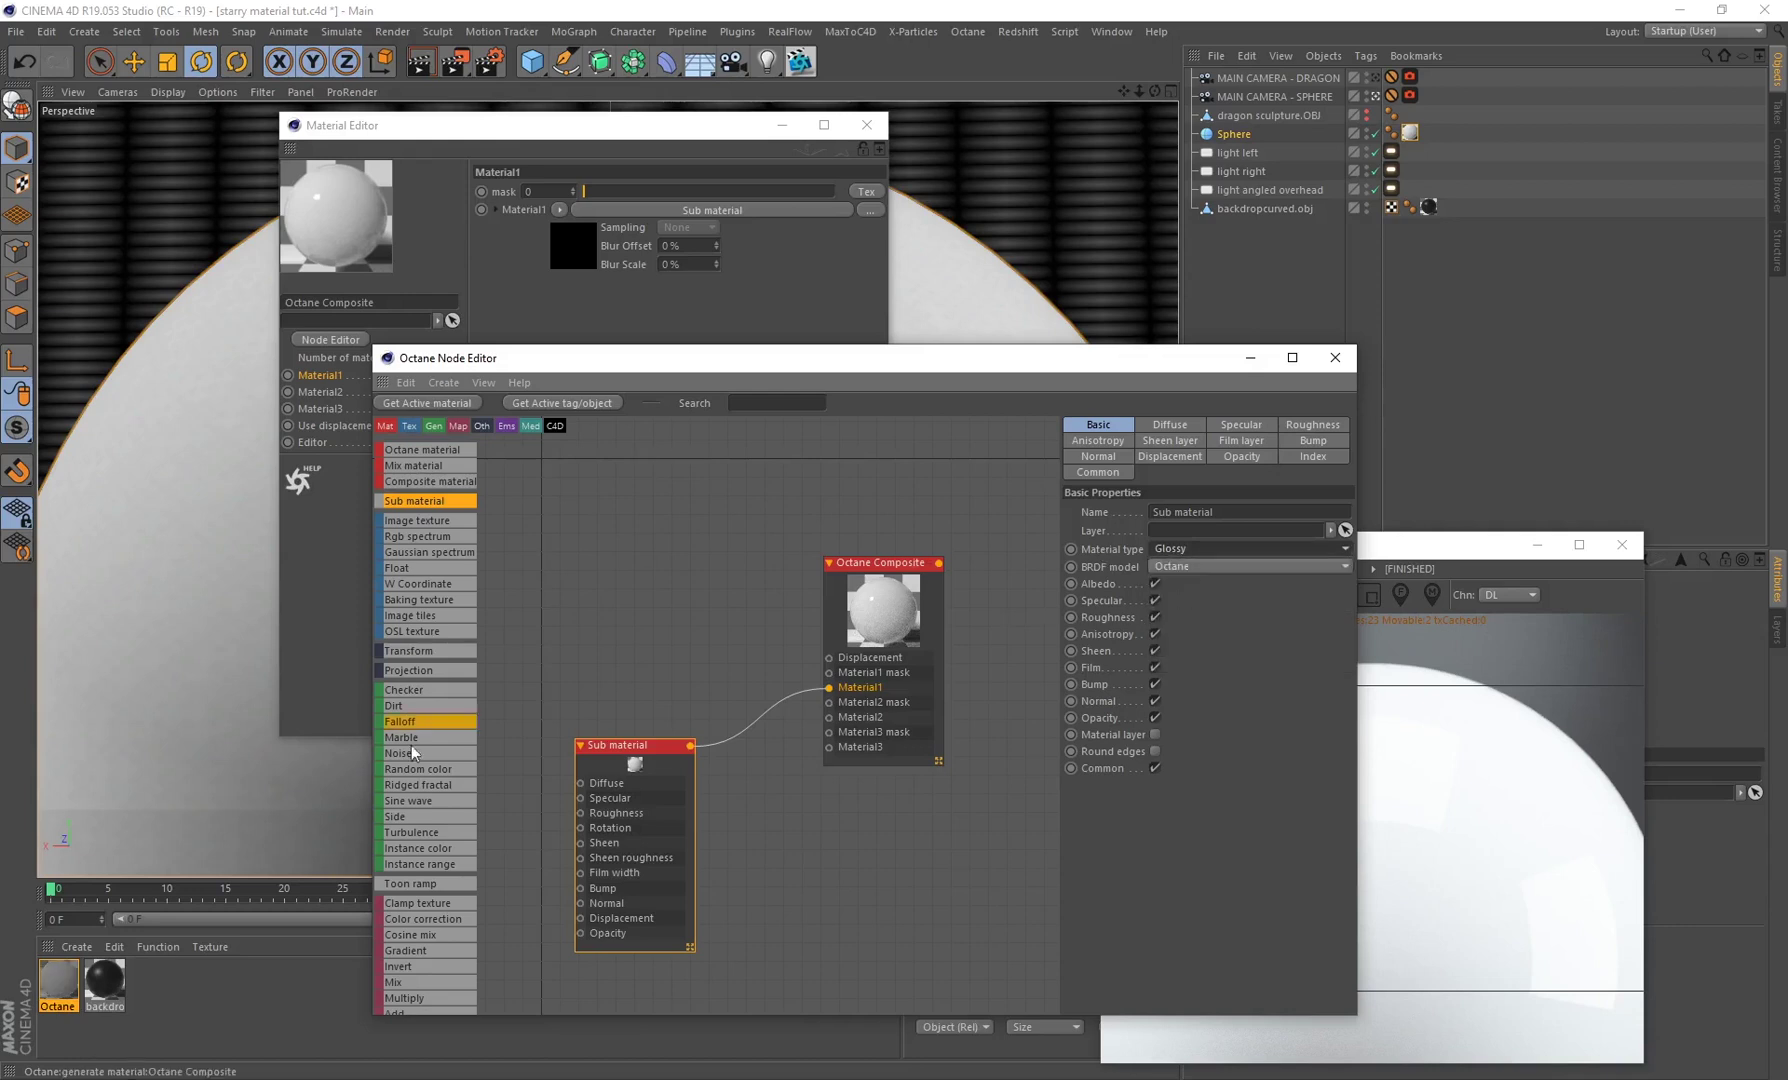
Step: Arrange the Node Editor and Live Viewer side by side and tidy the Sub material node's placement
{"action": "left_click_drag", "start_coordinate": [680, 762], "coordinate": [700, 728]}
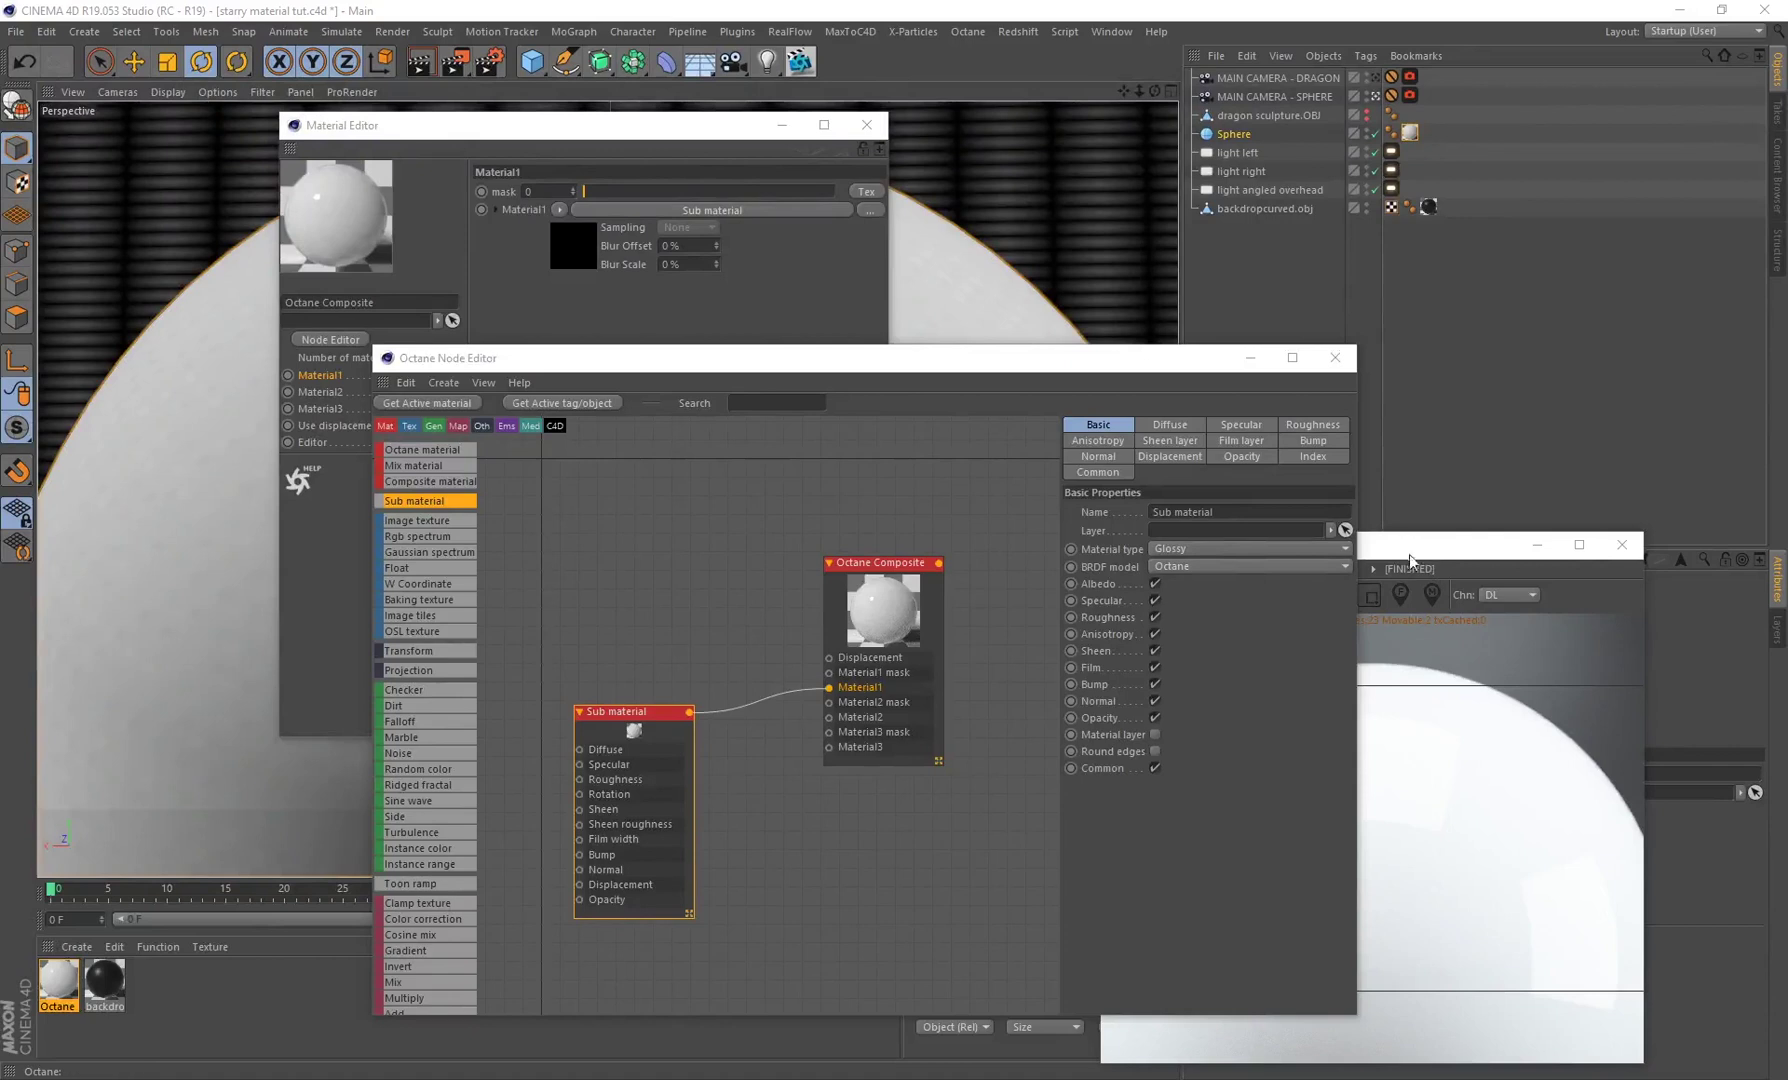
{"action": "left_click_drag", "start_coordinate": [1403, 550], "coordinate": [1445, 522]}
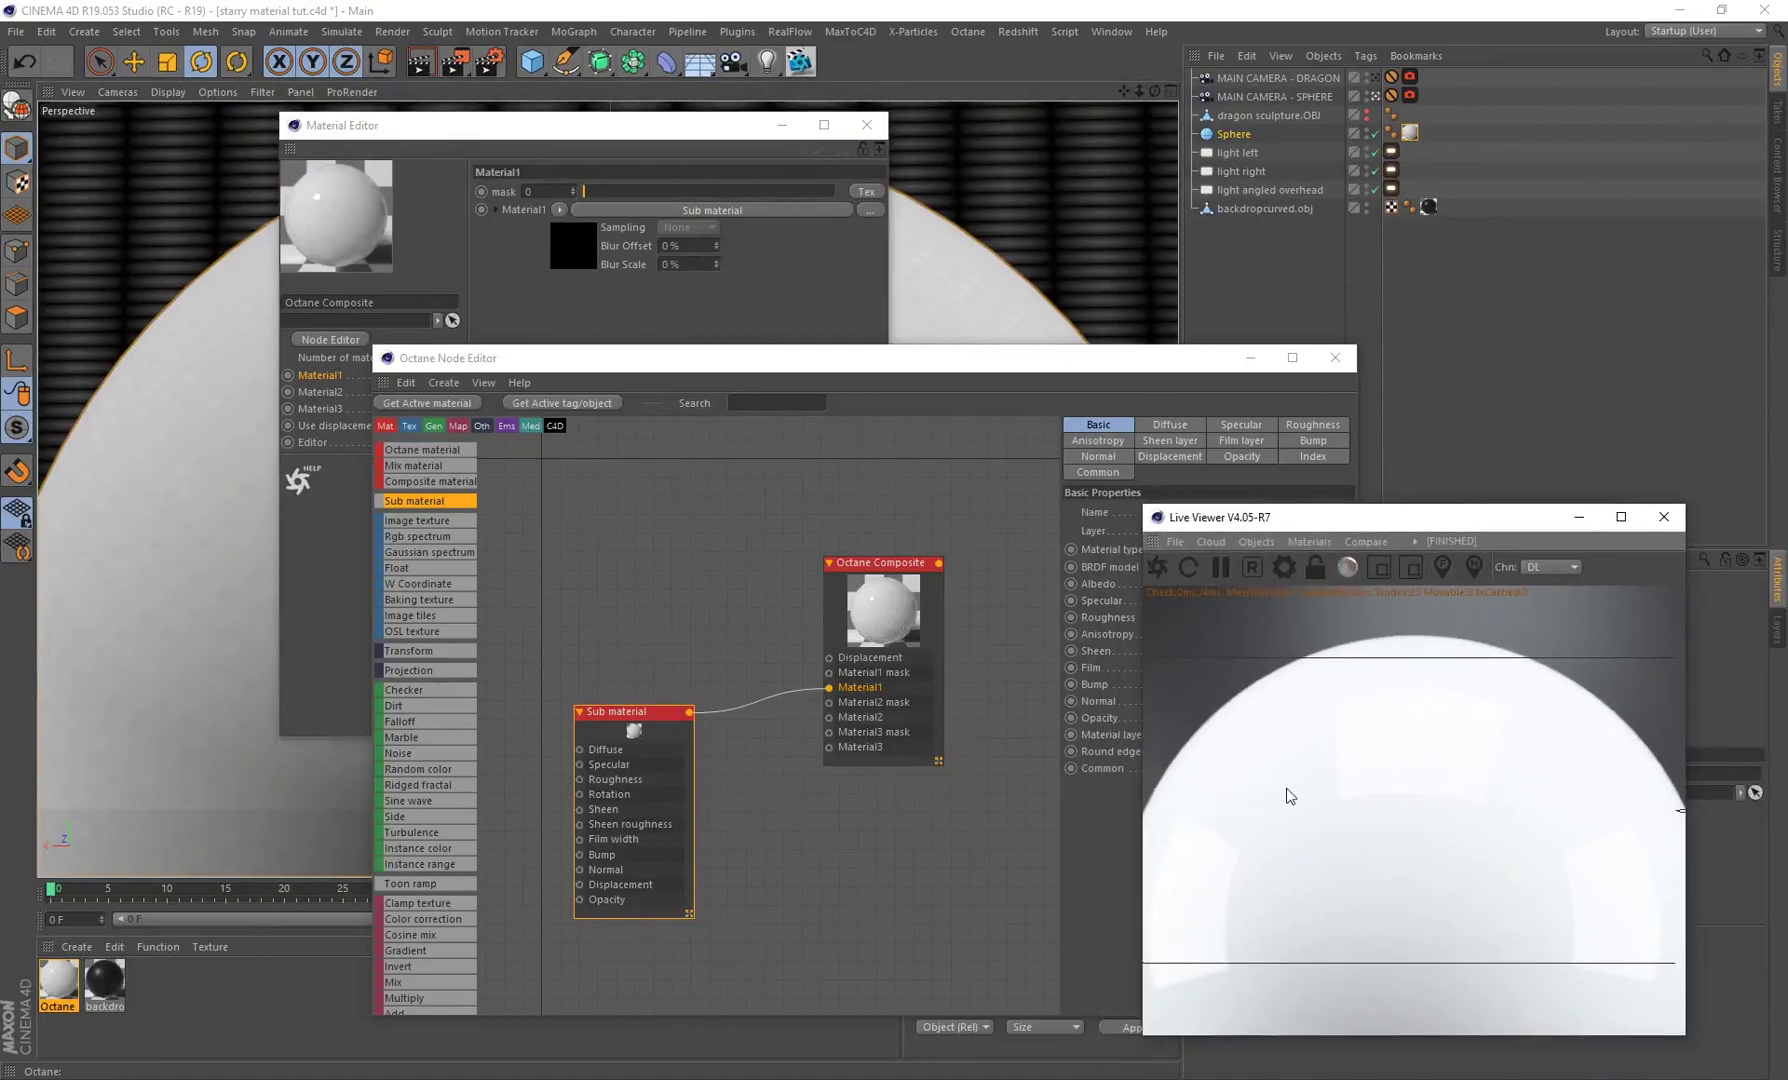
{"action": "left_click_drag", "start_coordinate": [795, 362], "coordinate": [600, 350]}
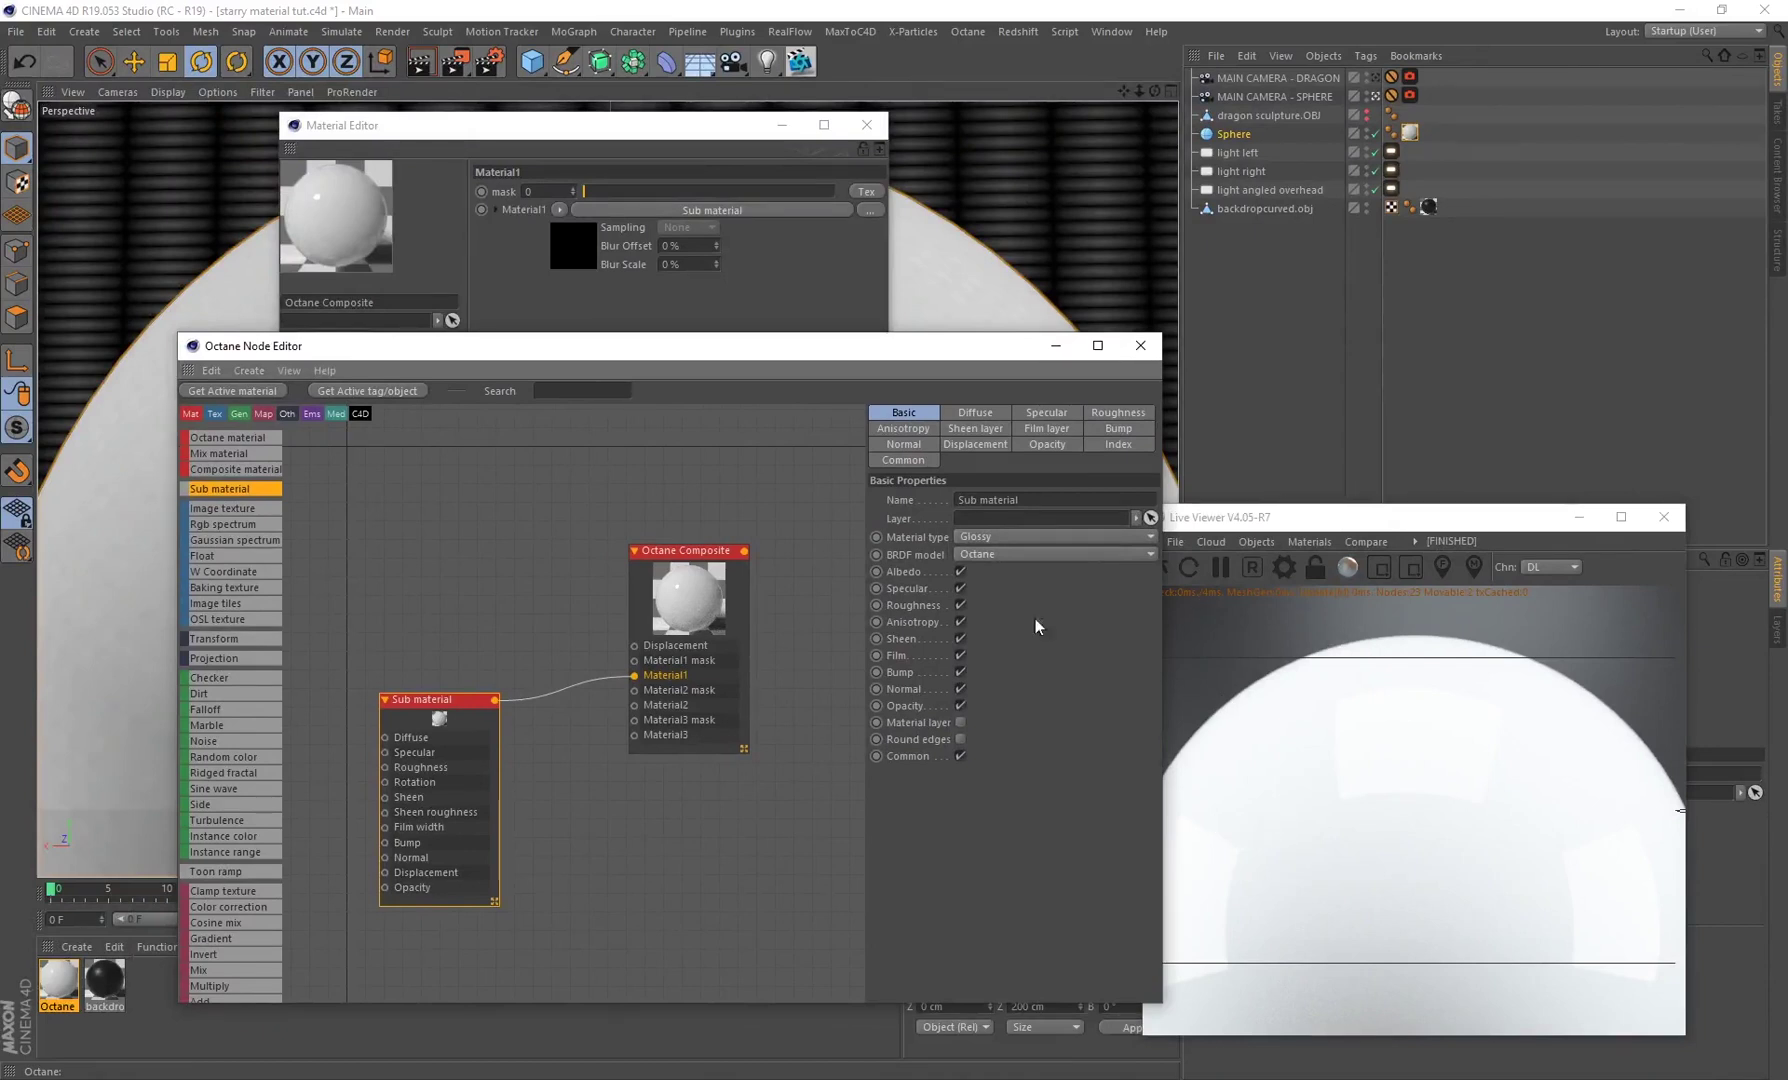
{"action": "left_click_drag", "start_coordinate": [461, 732], "coordinate": [474, 742]}
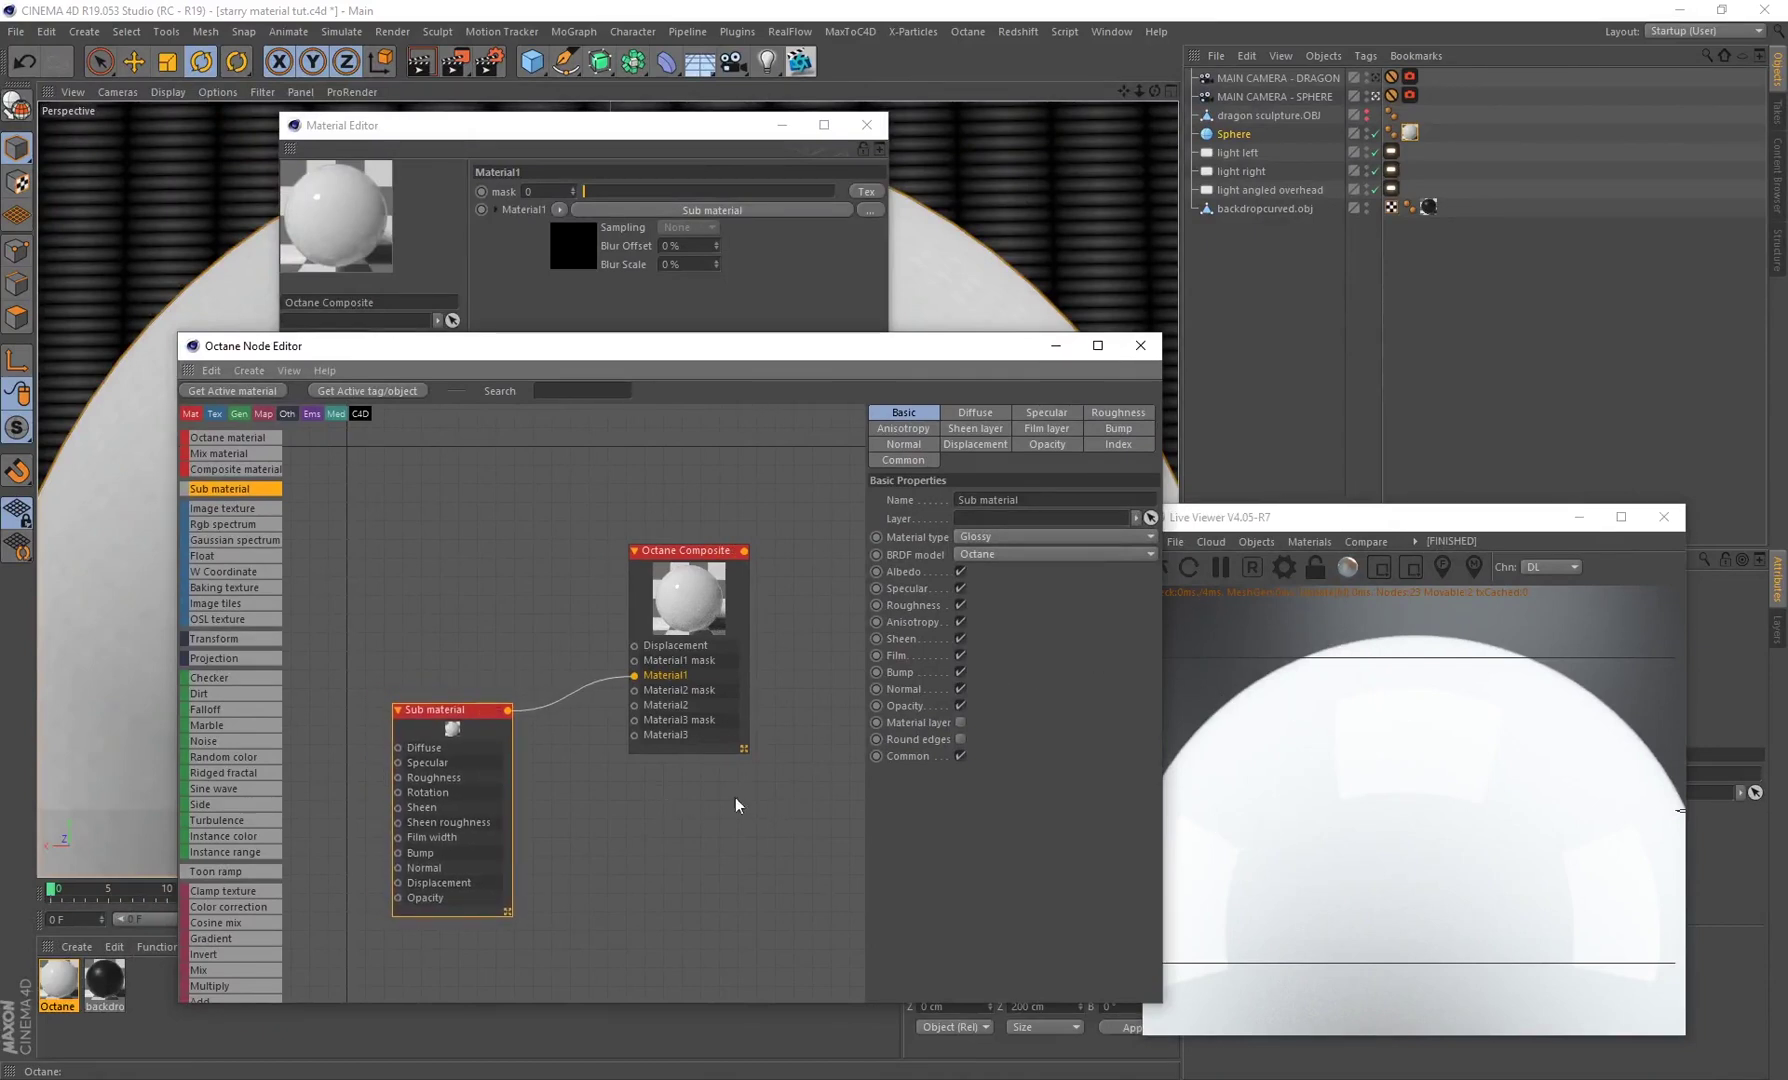
Step: Set the Sub material's specular to 0 and its roughness to 0.3
{"action": "left_click", "coordinate": [1048, 416]}
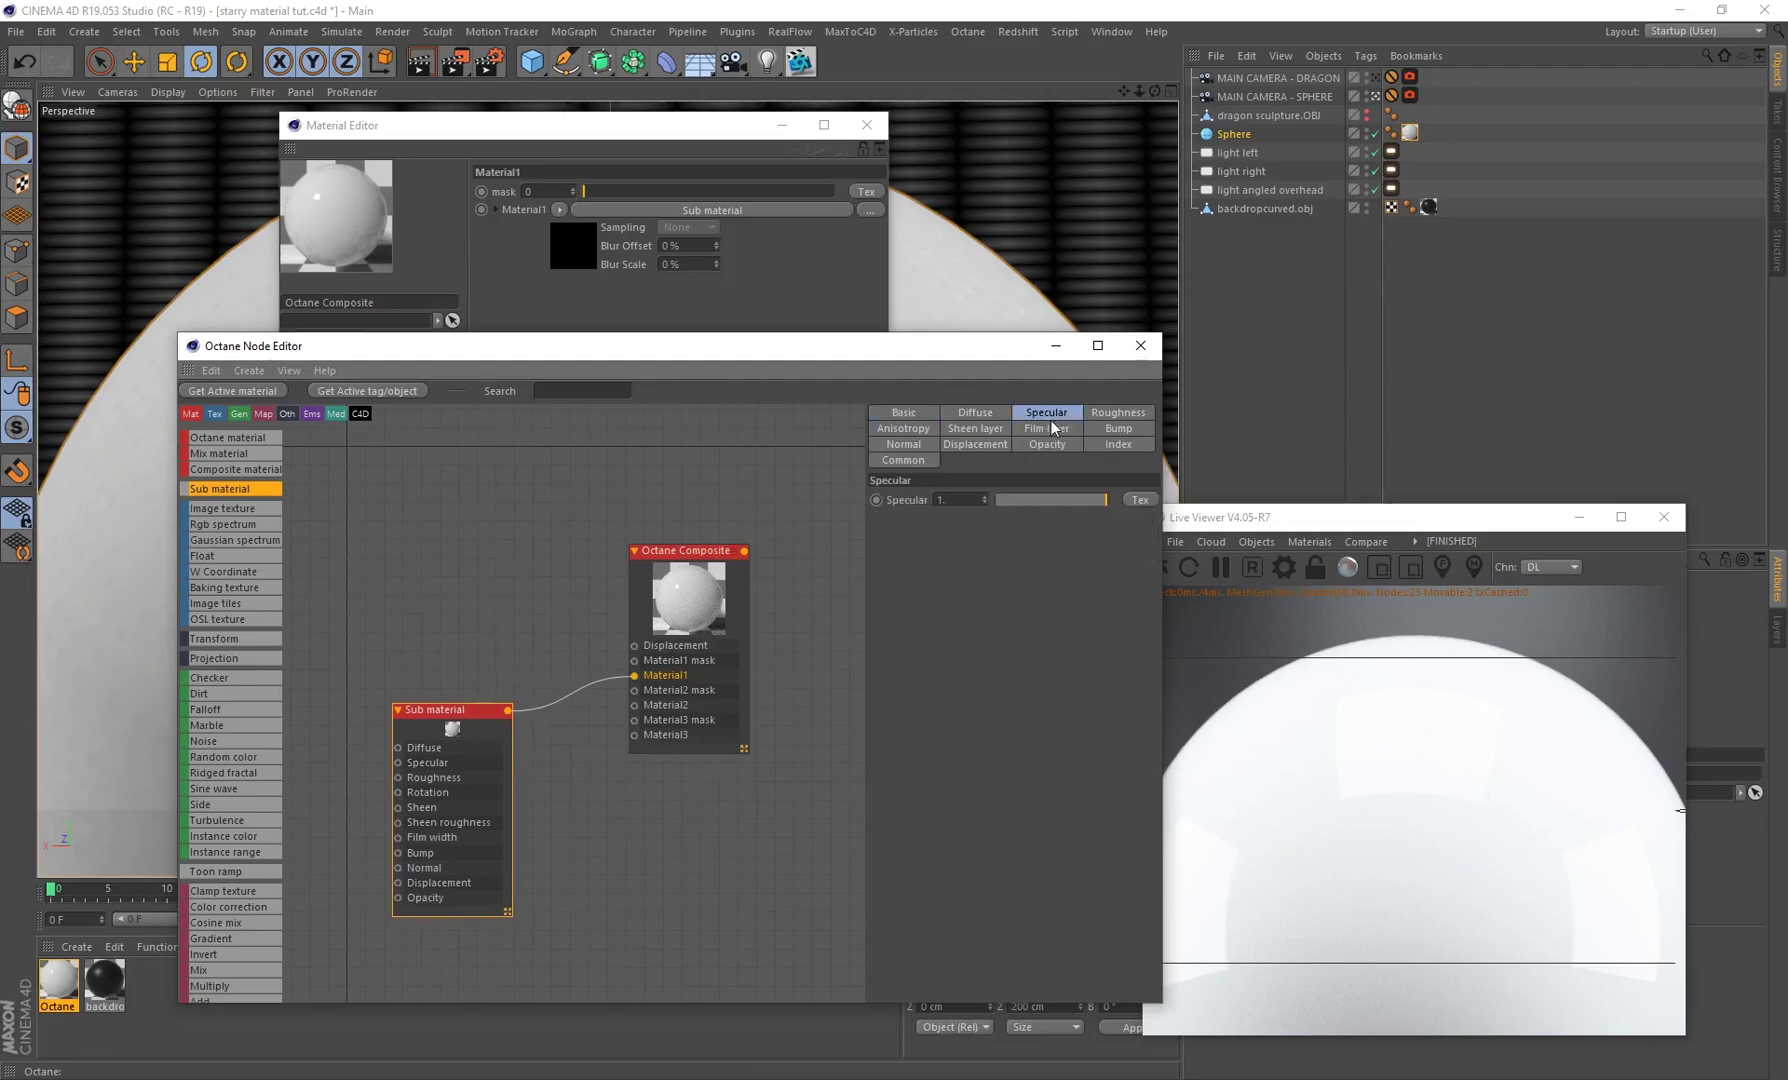
{"action": "left_click_drag", "start_coordinate": [1060, 503], "coordinate": [986, 503]}
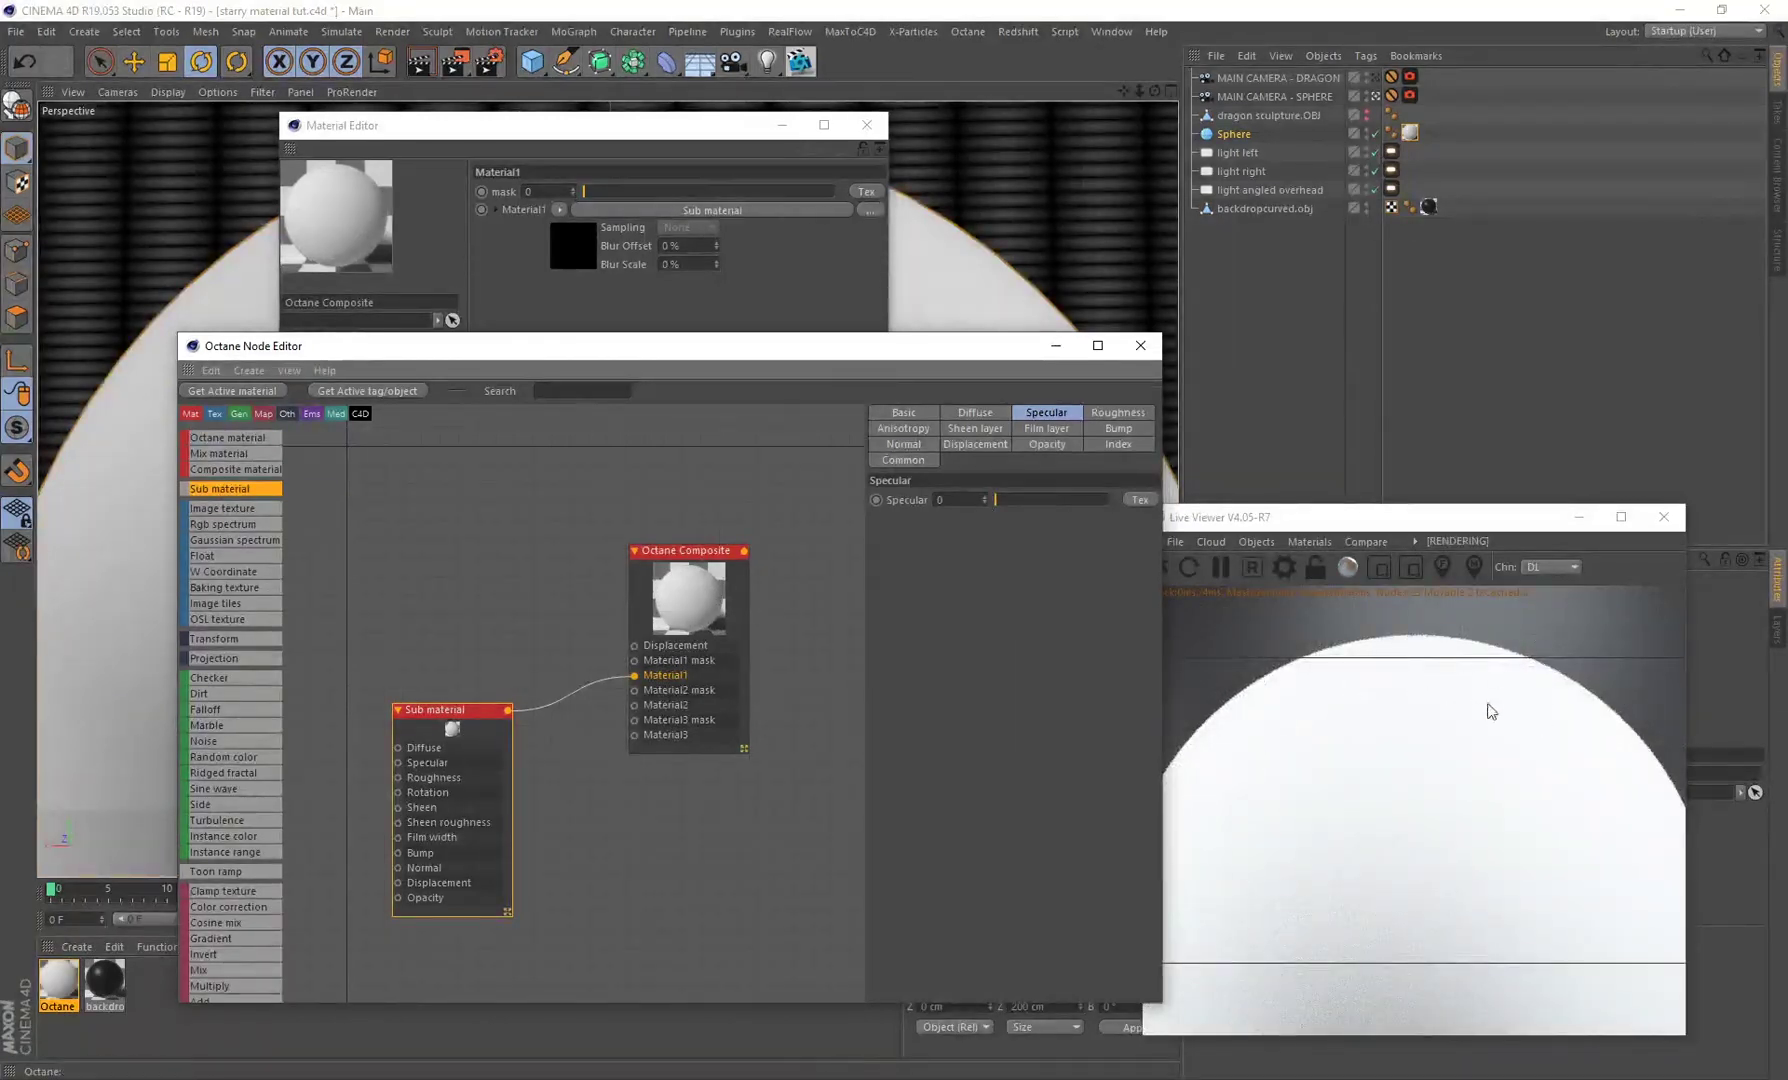
{"action": "left_click", "coordinate": [1108, 414]}
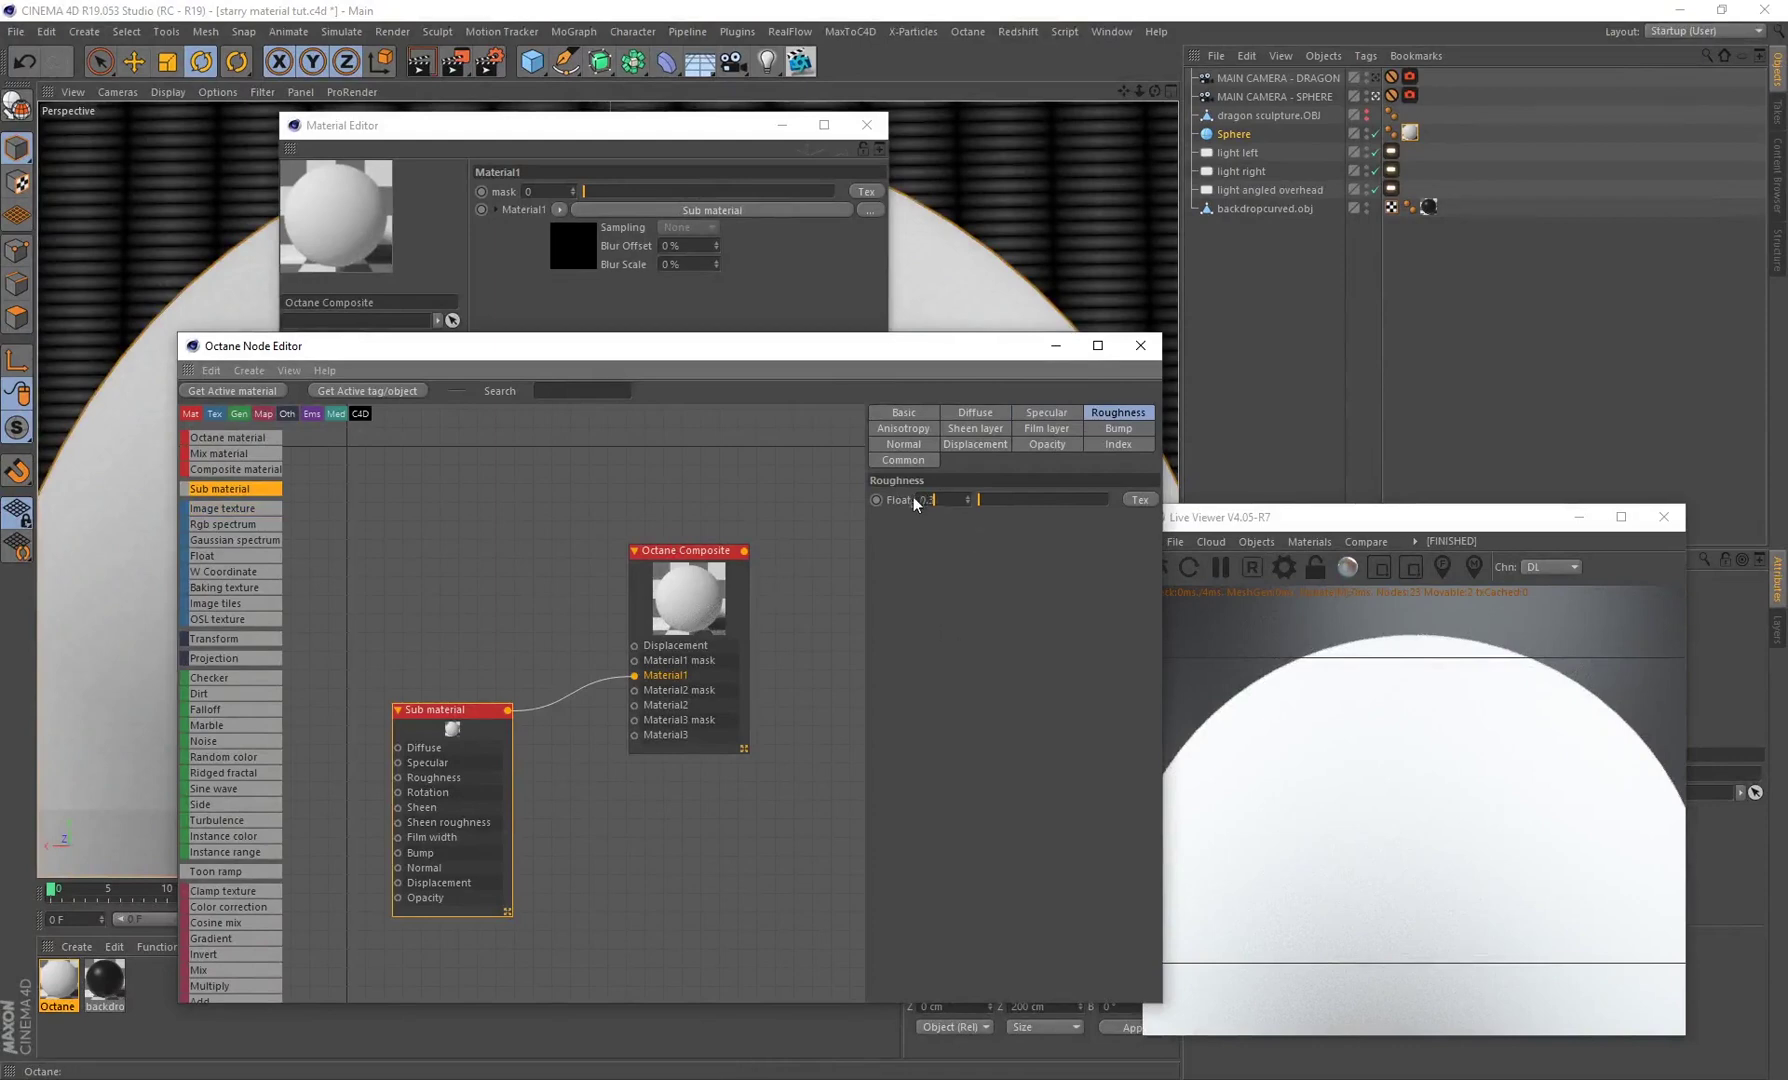
{"action": "key", "text": "Return"}
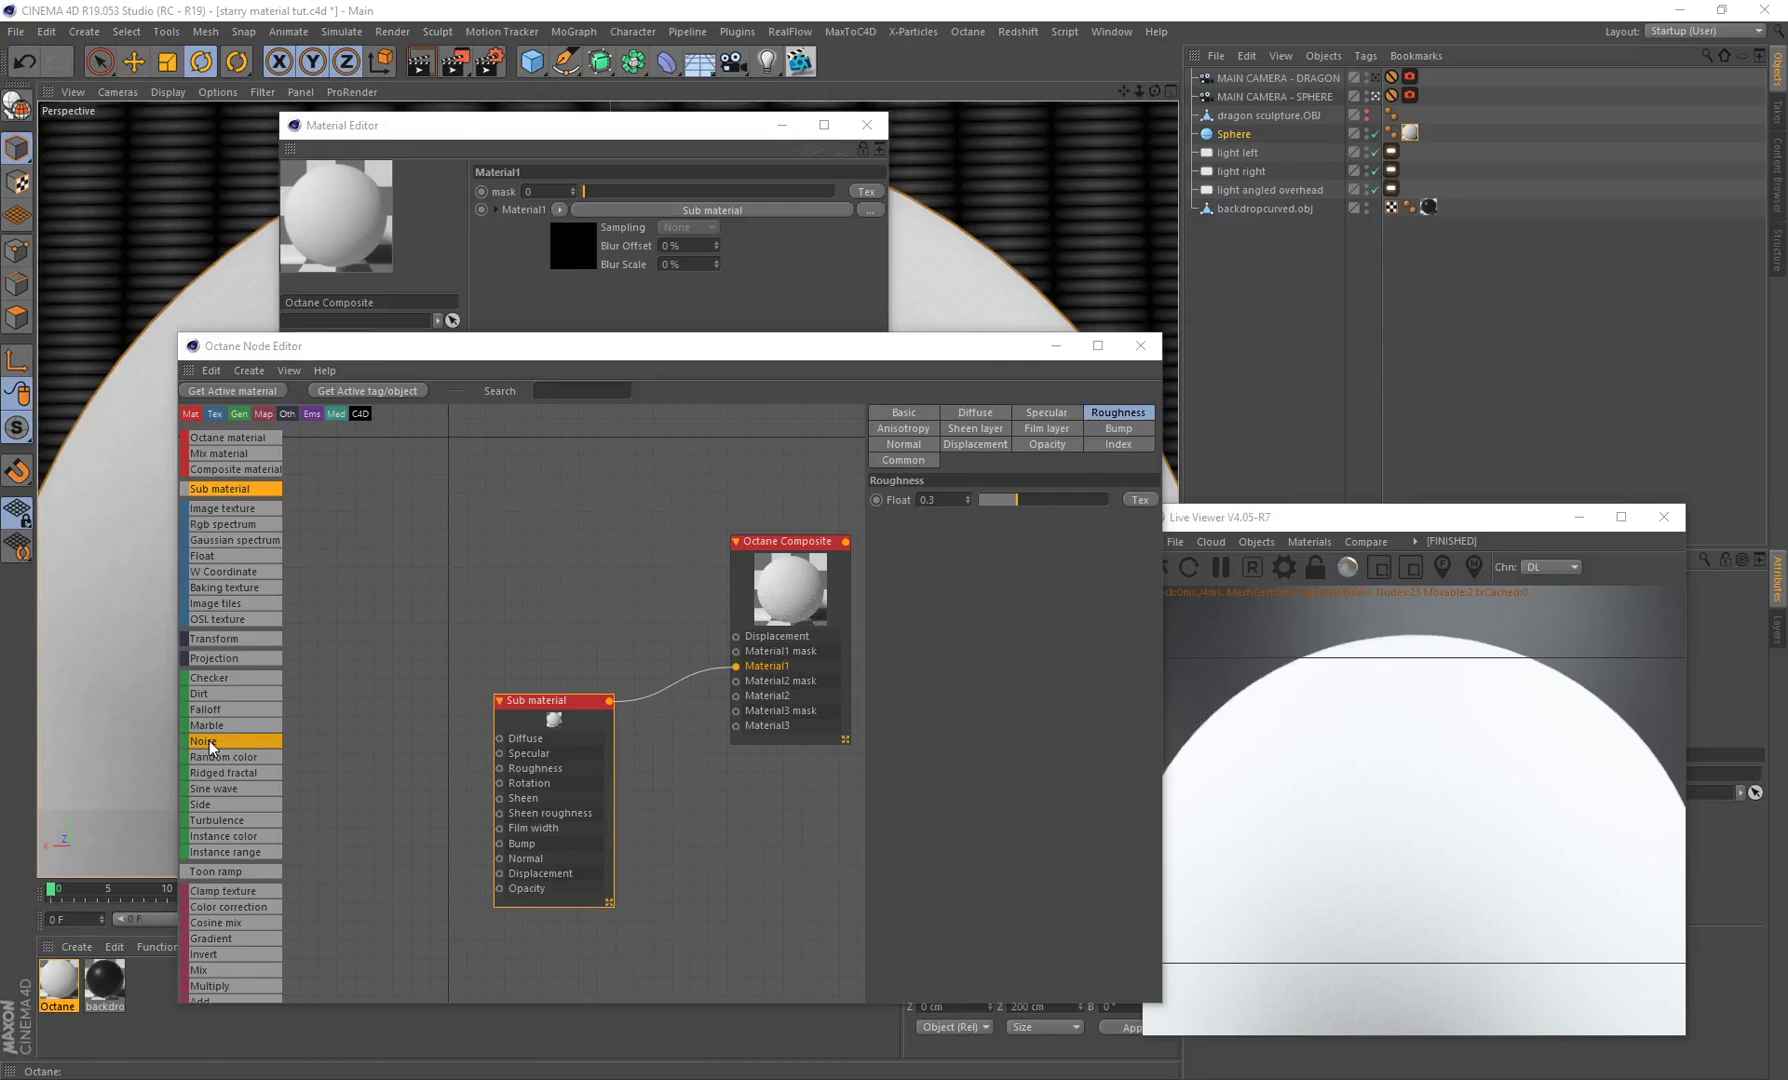
Step: Add a Noise node and connect it to the Diffuse input of the Sub material
{"action": "left_click_drag", "start_coordinate": [210, 745], "coordinate": [337, 861]}
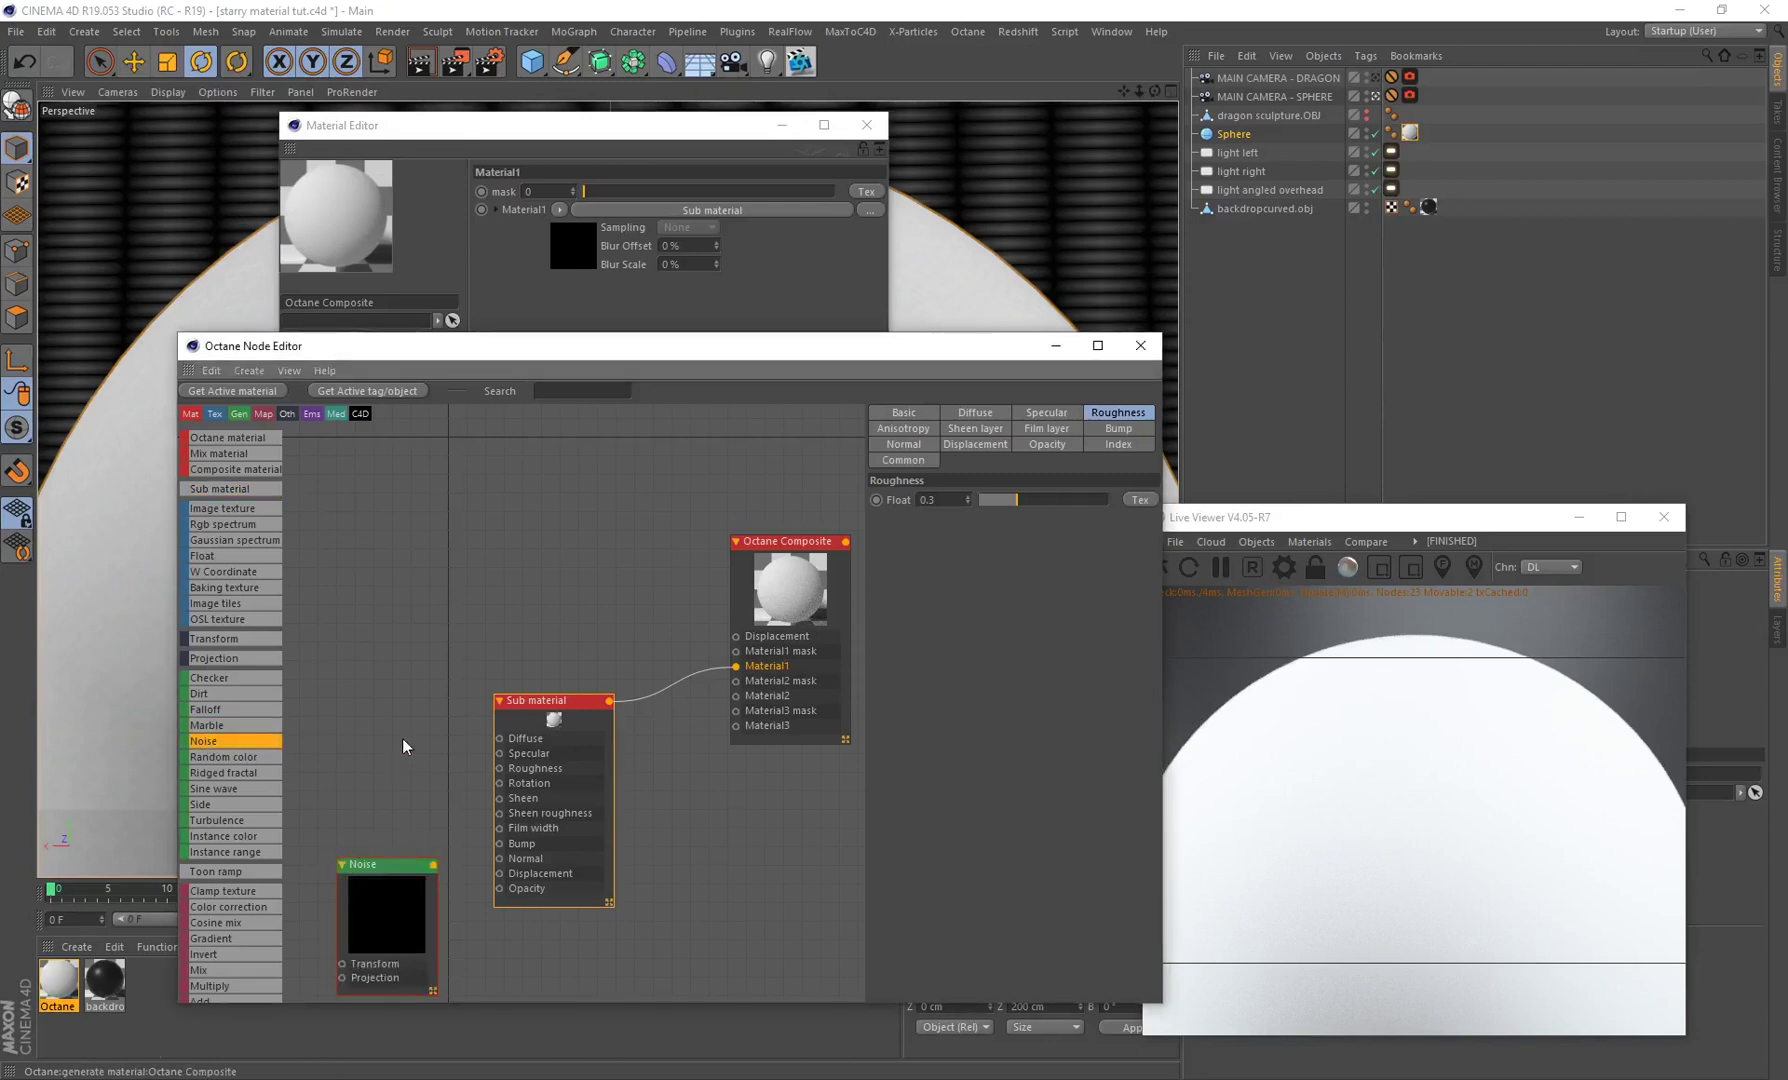
{"action": "middle_click_drag", "start_coordinate": [403, 746], "coordinate": [437, 701]}
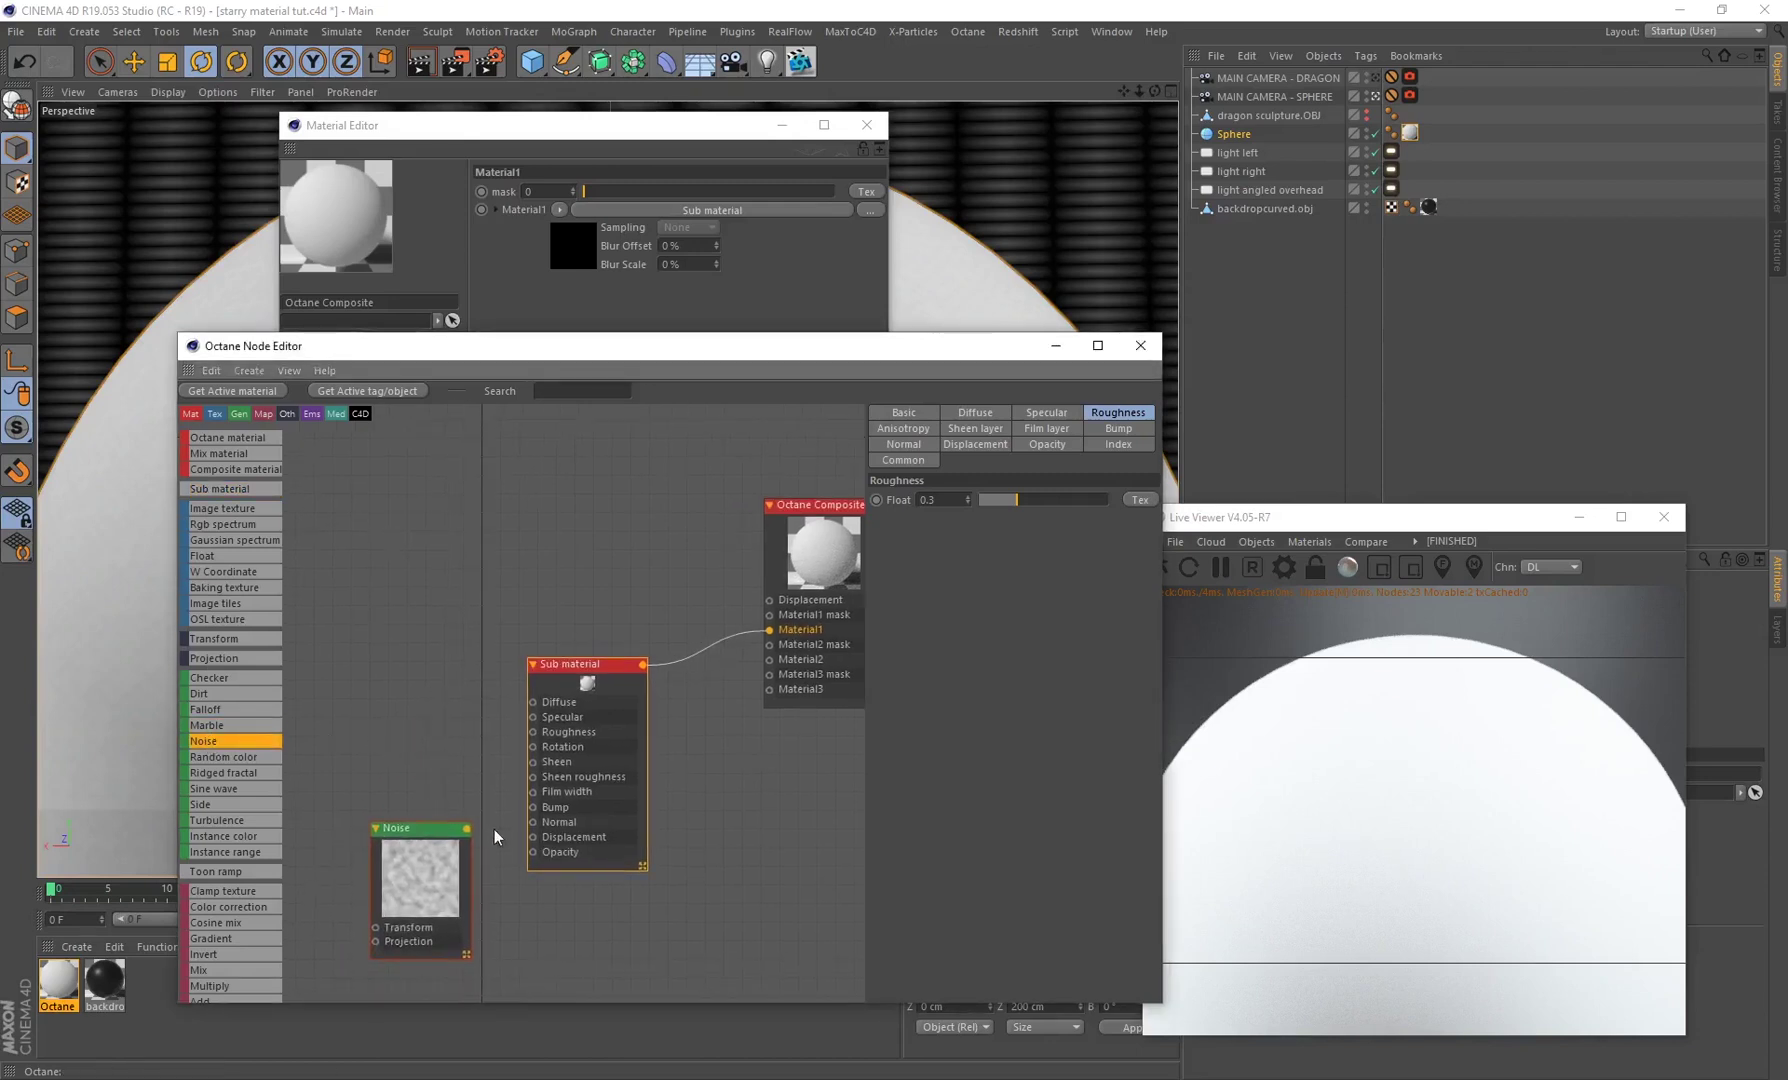
{"action": "left_click_drag", "start_coordinate": [466, 828], "coordinate": [533, 702]}
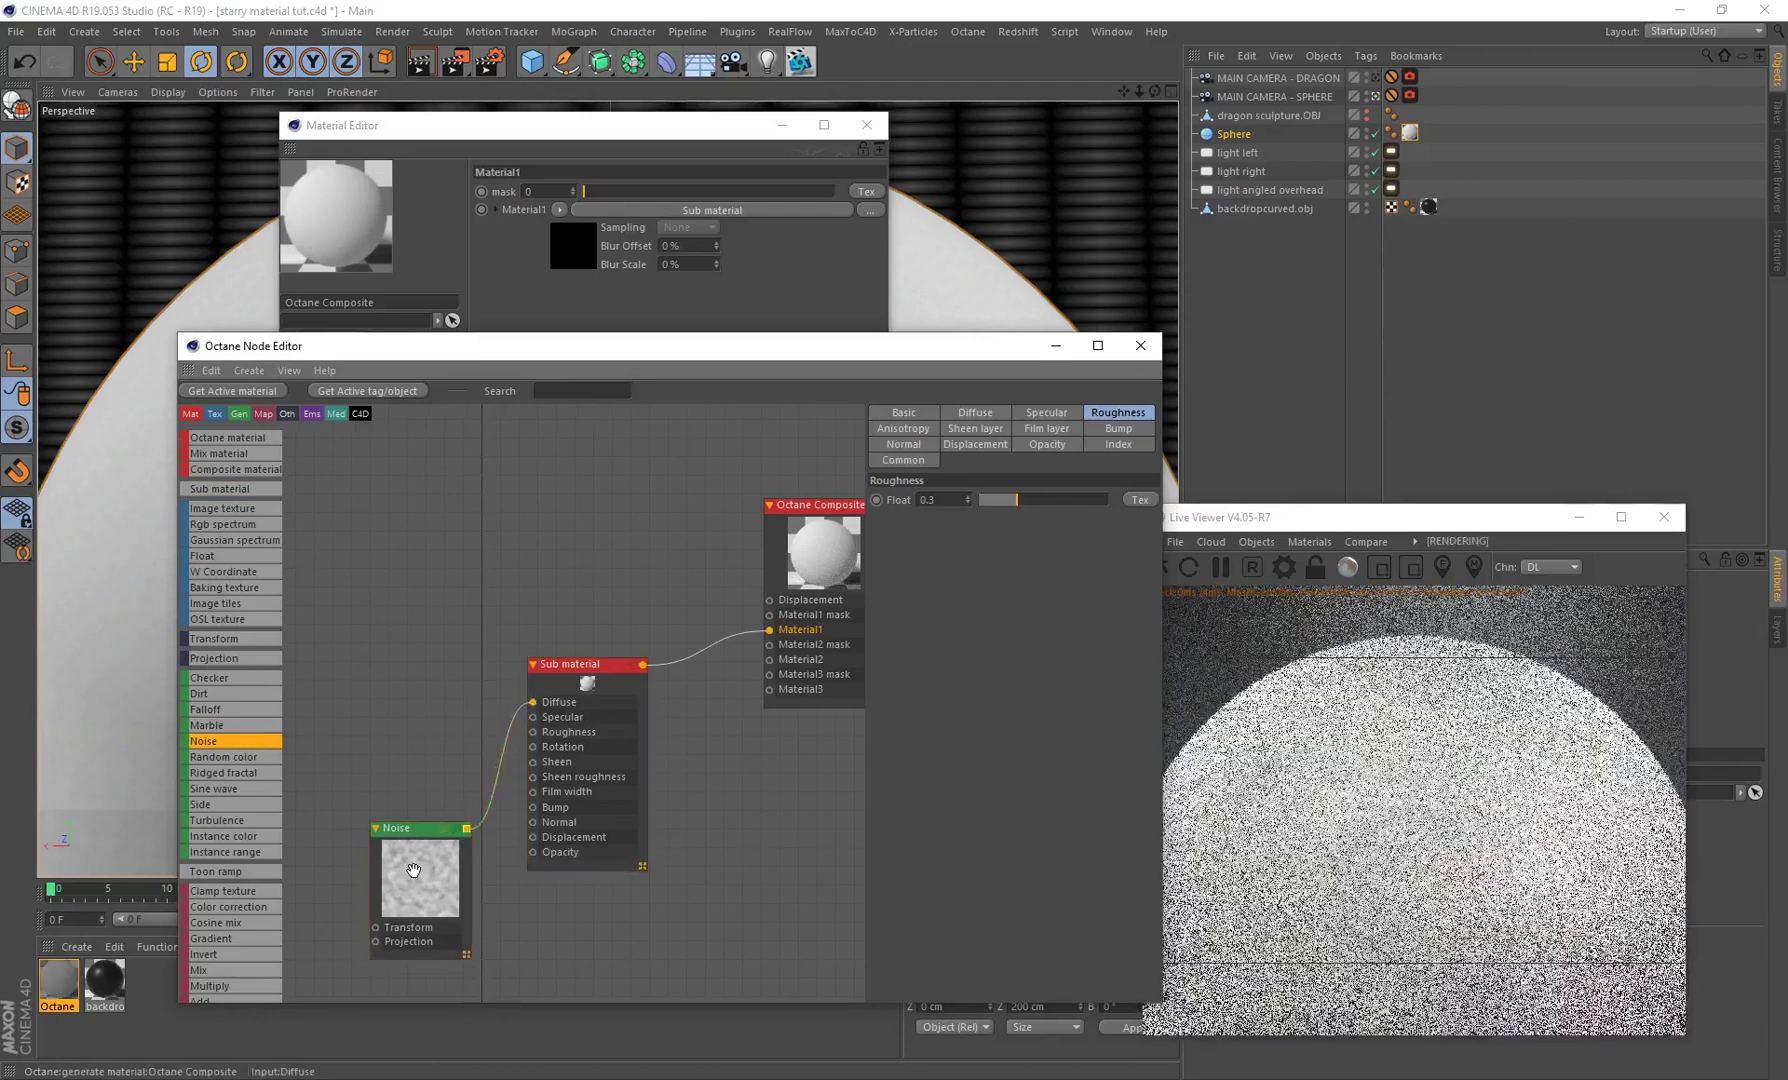
{"action": "left_click_drag", "start_coordinate": [413, 870], "coordinate": [396, 791]}
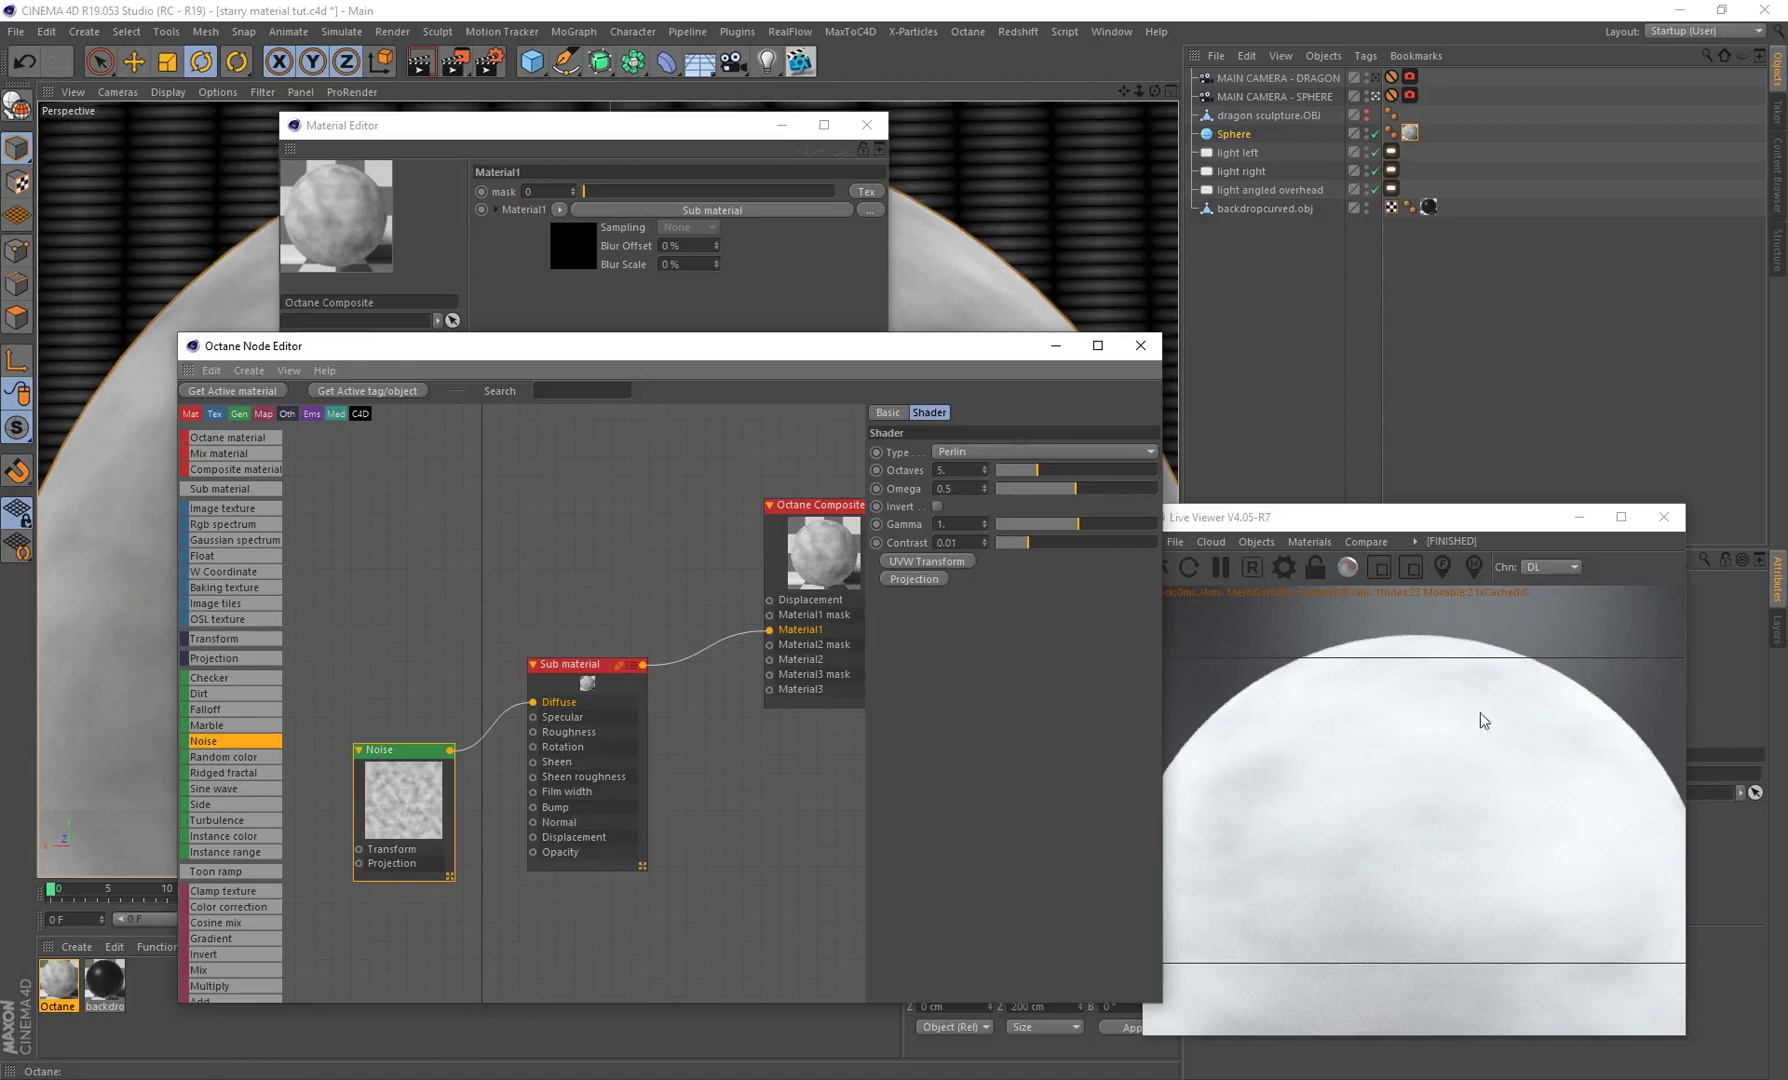
Step: Set the Noise node's type to Circular and its omega to 0
{"action": "left_click", "coordinate": [975, 455]}
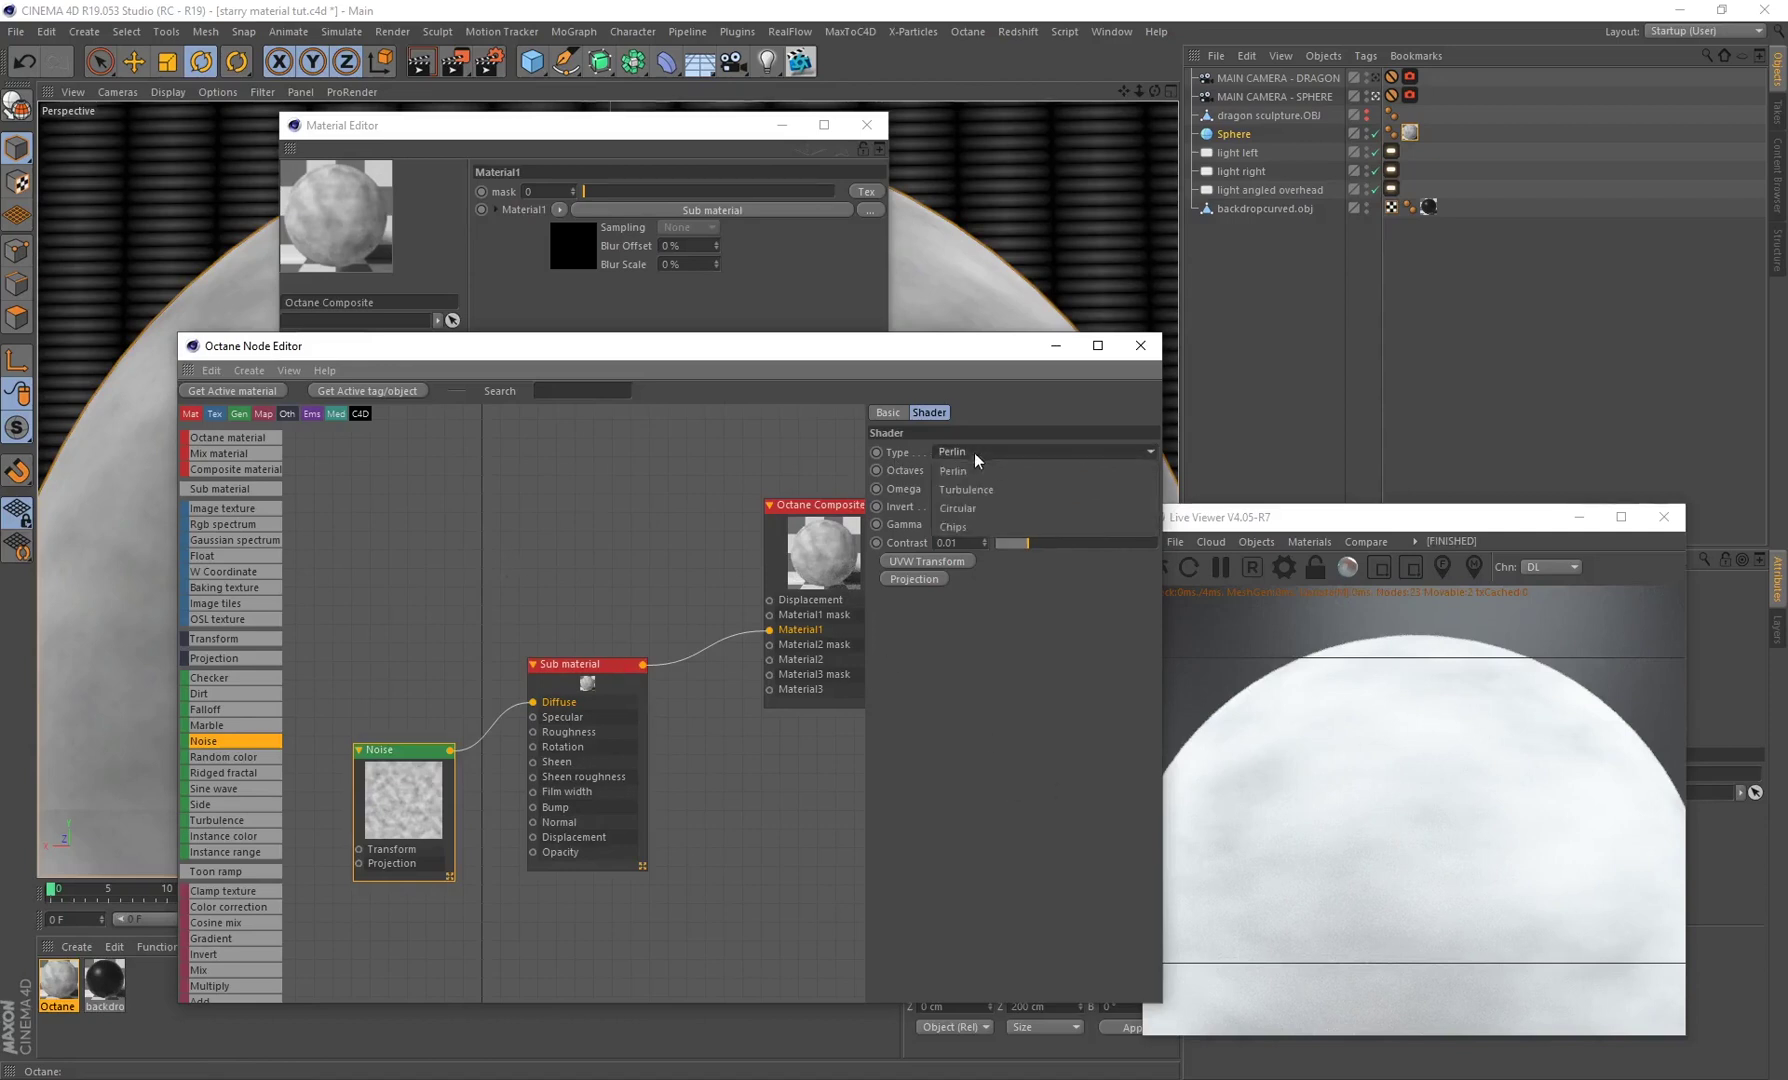
{"action": "left_click", "coordinate": [960, 508]}
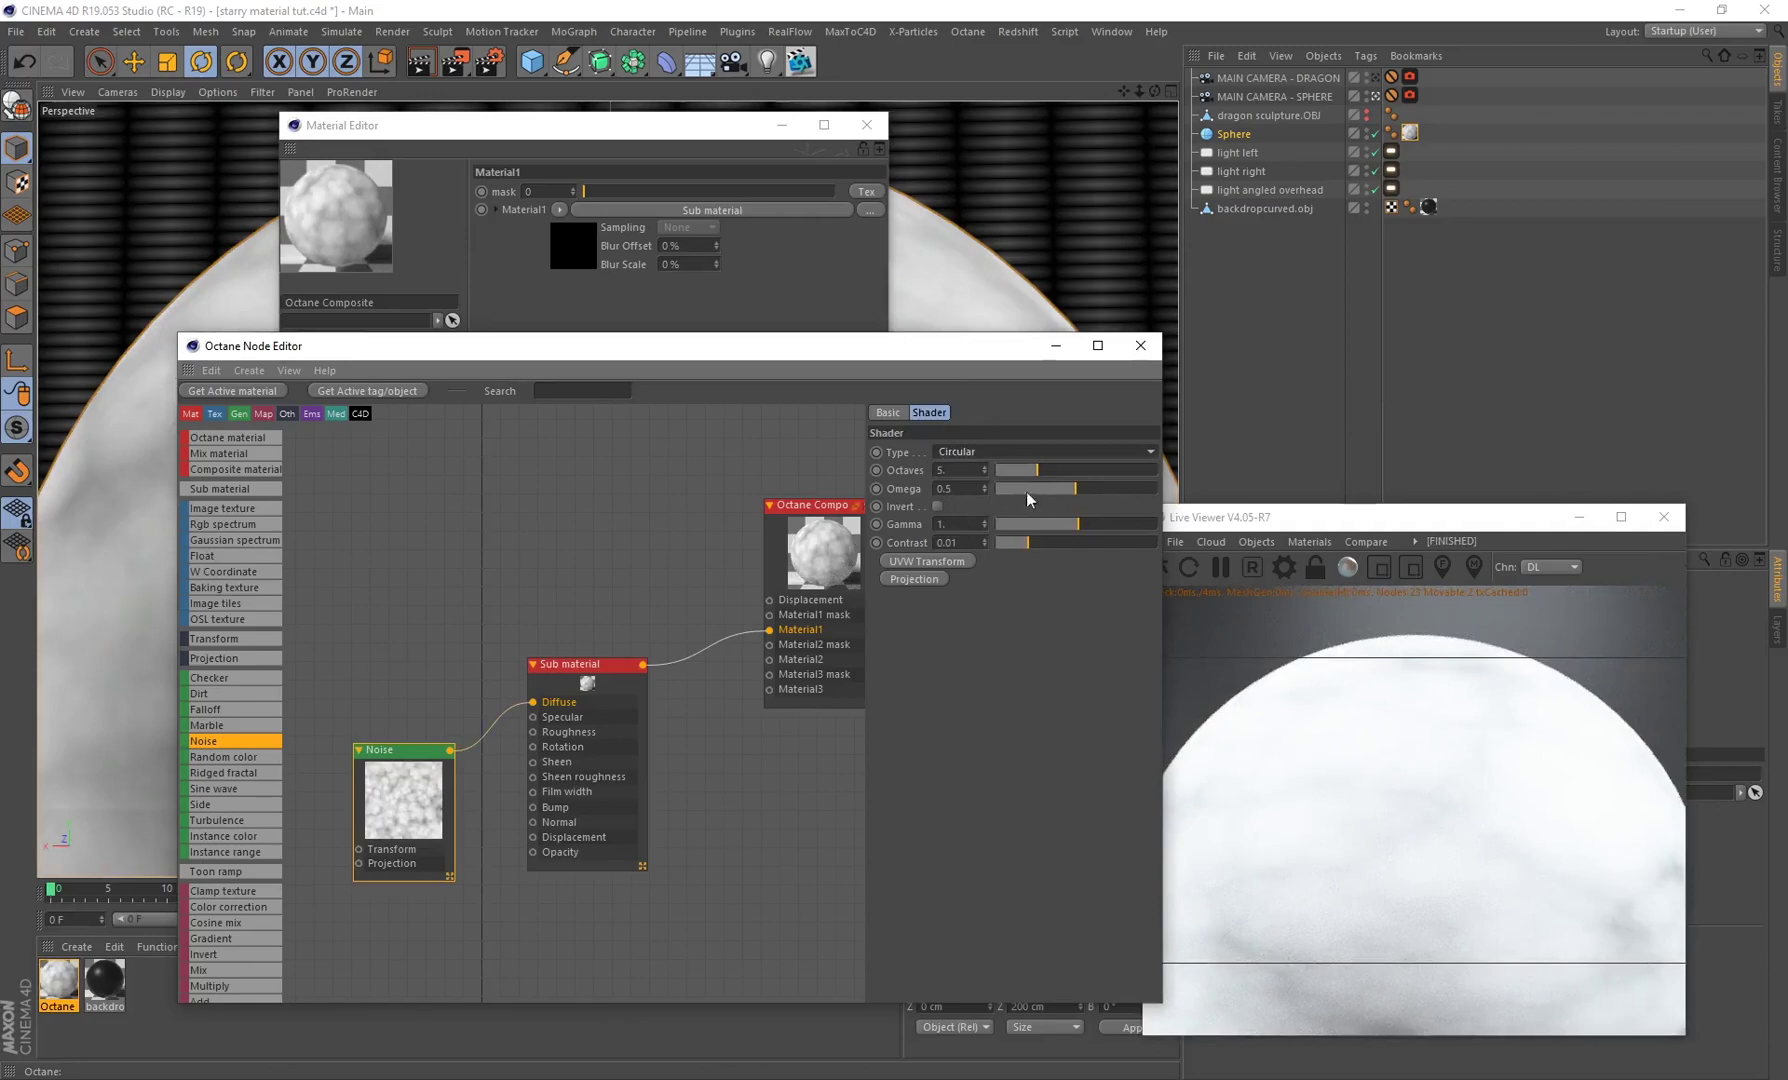
{"action": "left_click_drag", "start_coordinate": [1076, 490], "coordinate": [992, 489]}
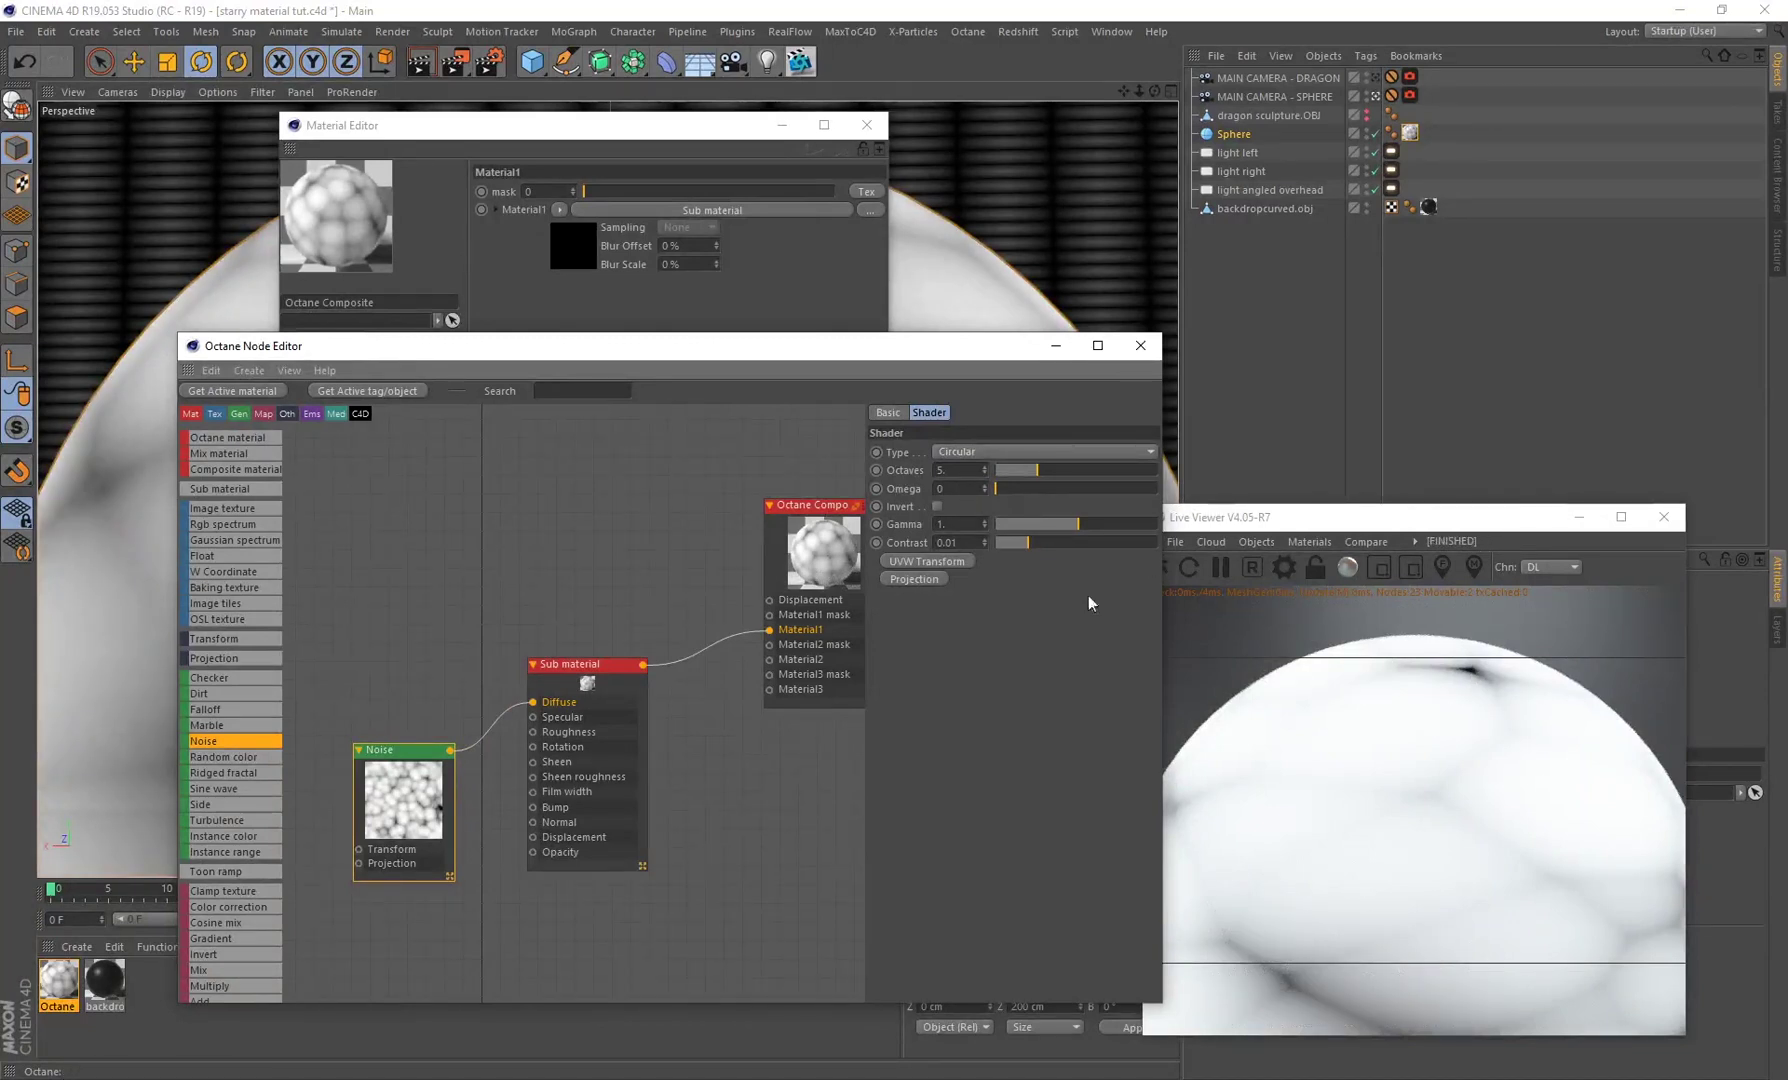
Step: Move the Noise node slightly lower in the graph and set its gamma to 73
{"action": "left_click_drag", "start_coordinate": [437, 847], "coordinate": [436, 870]}
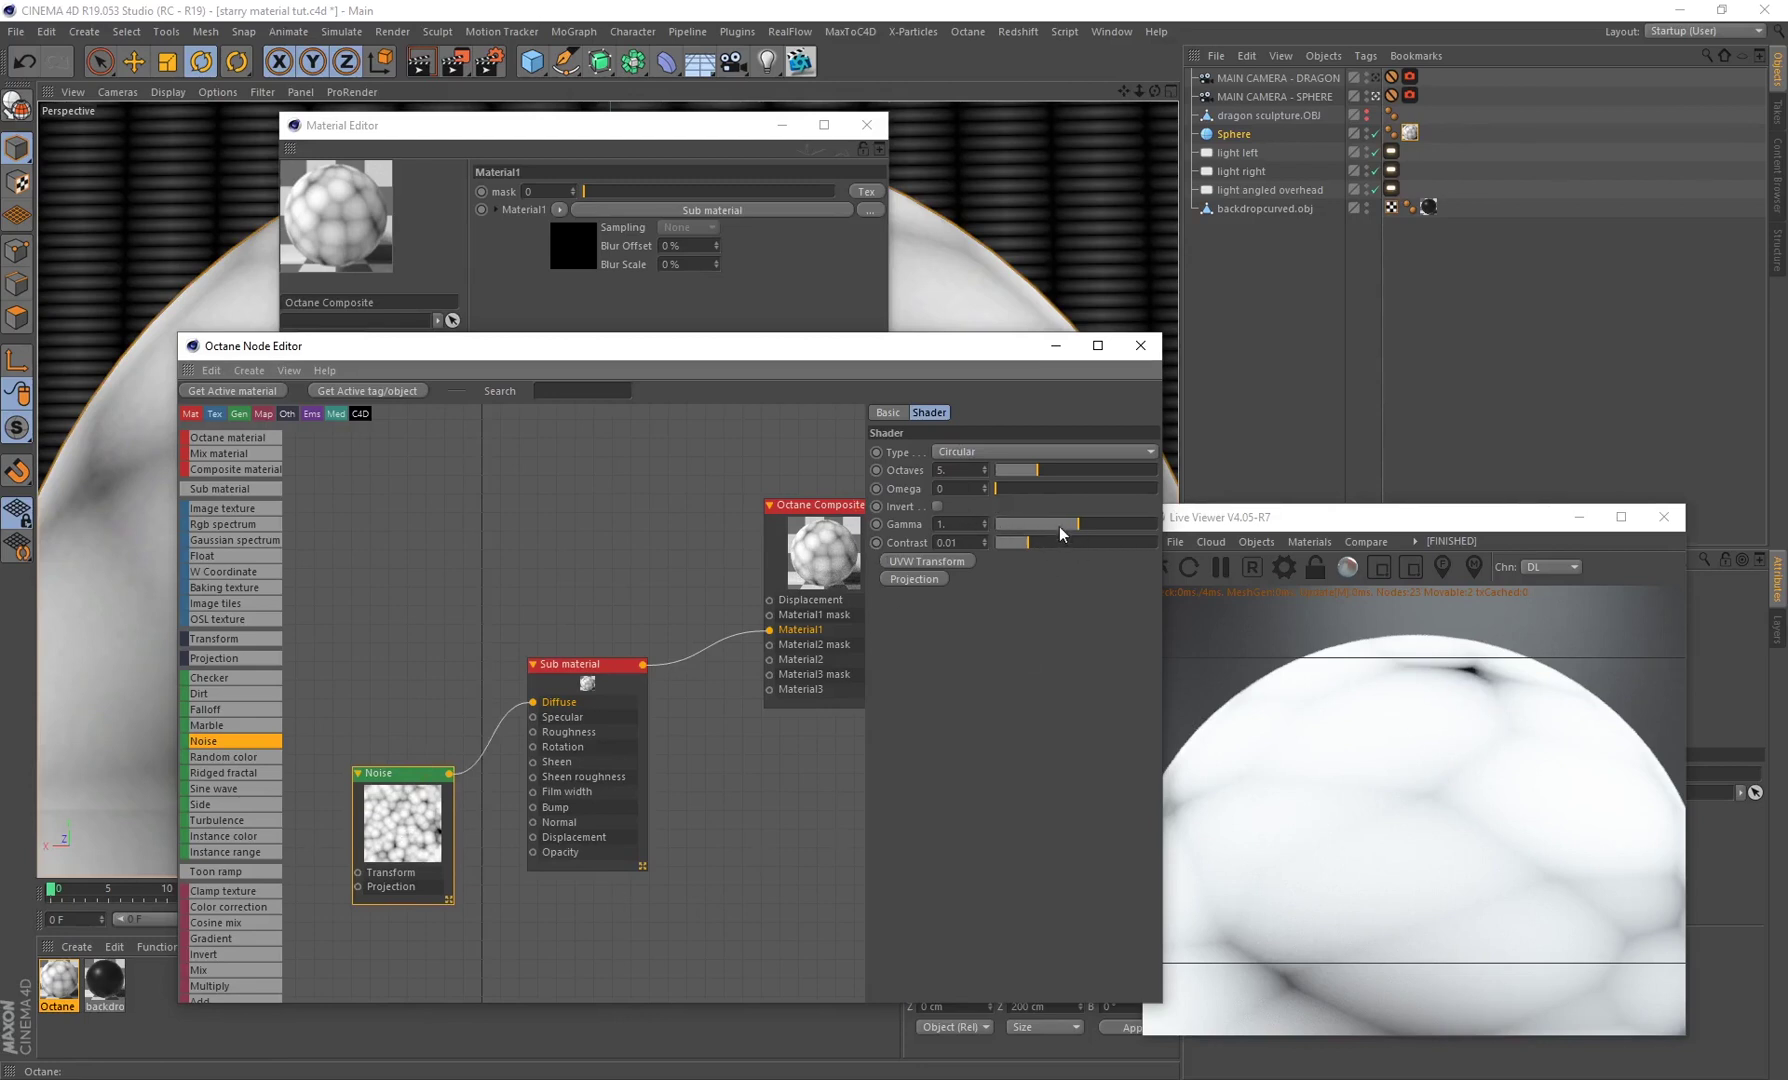
{"action": "left_click_drag", "start_coordinate": [1063, 531], "coordinate": [1132, 524]}
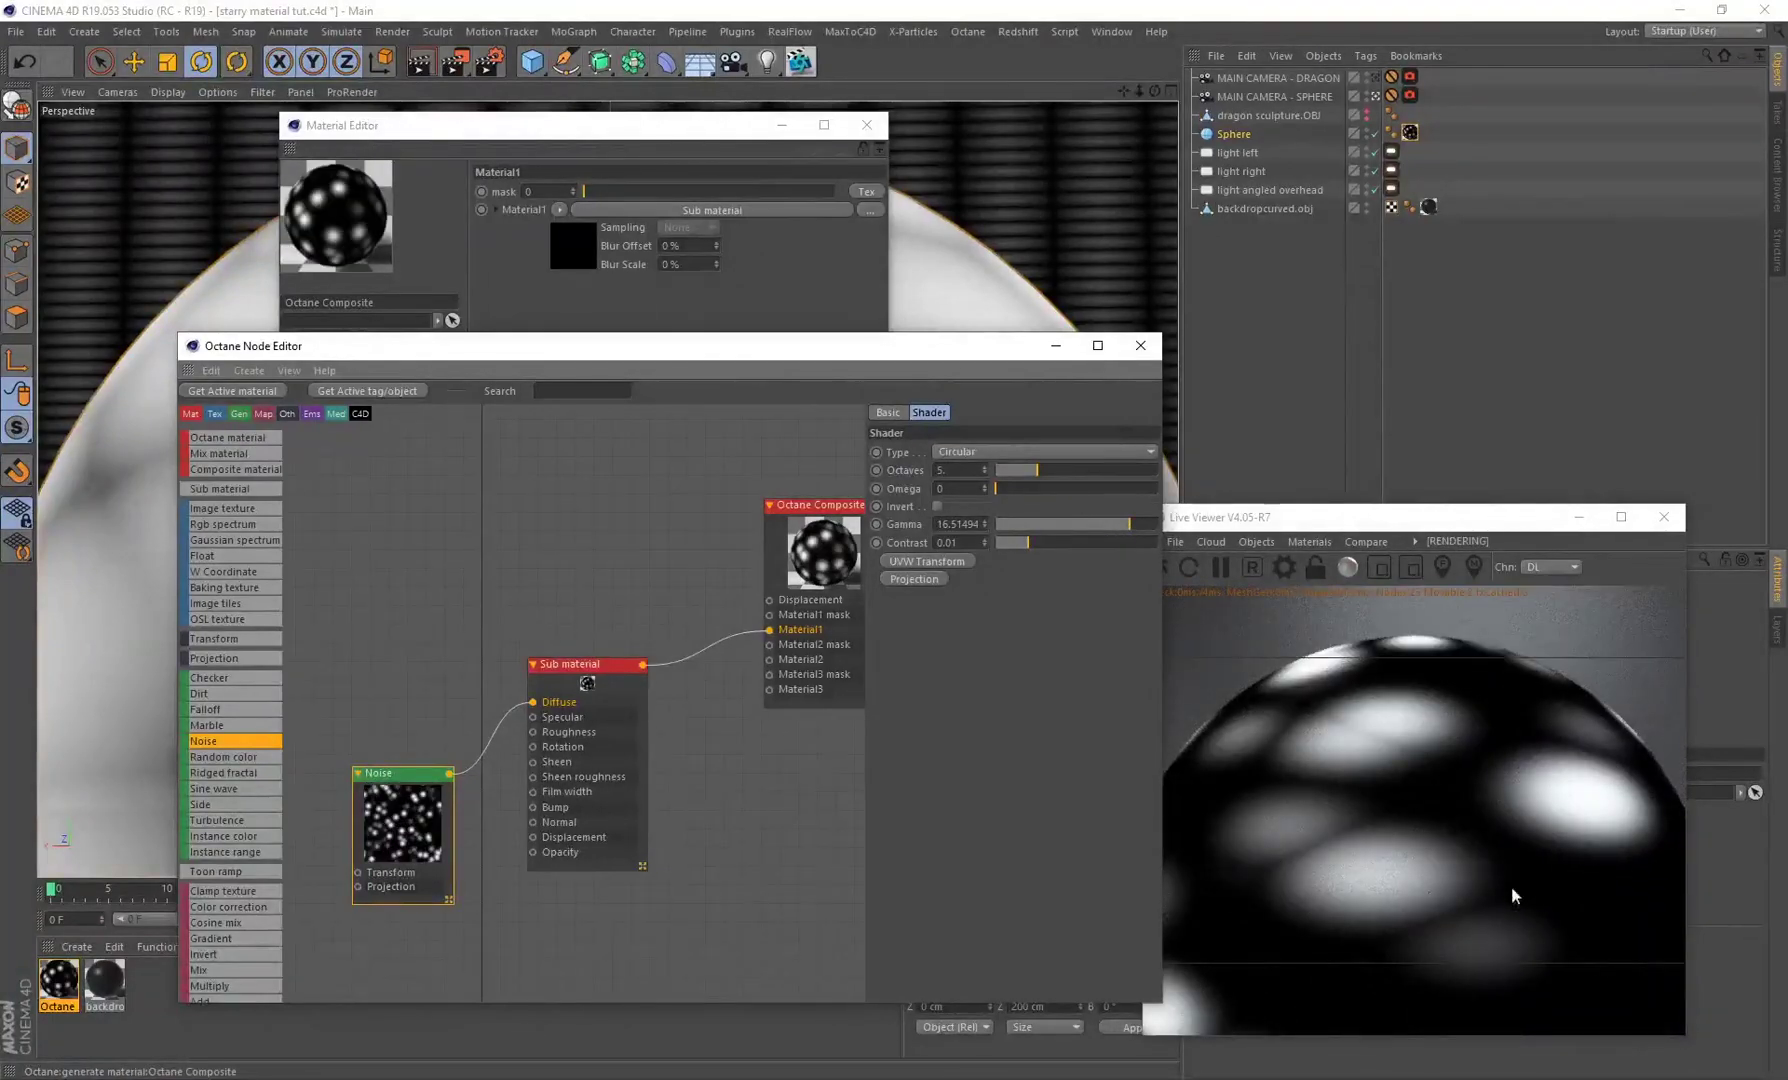
{"action": "double_click", "coordinate": [935, 524]}
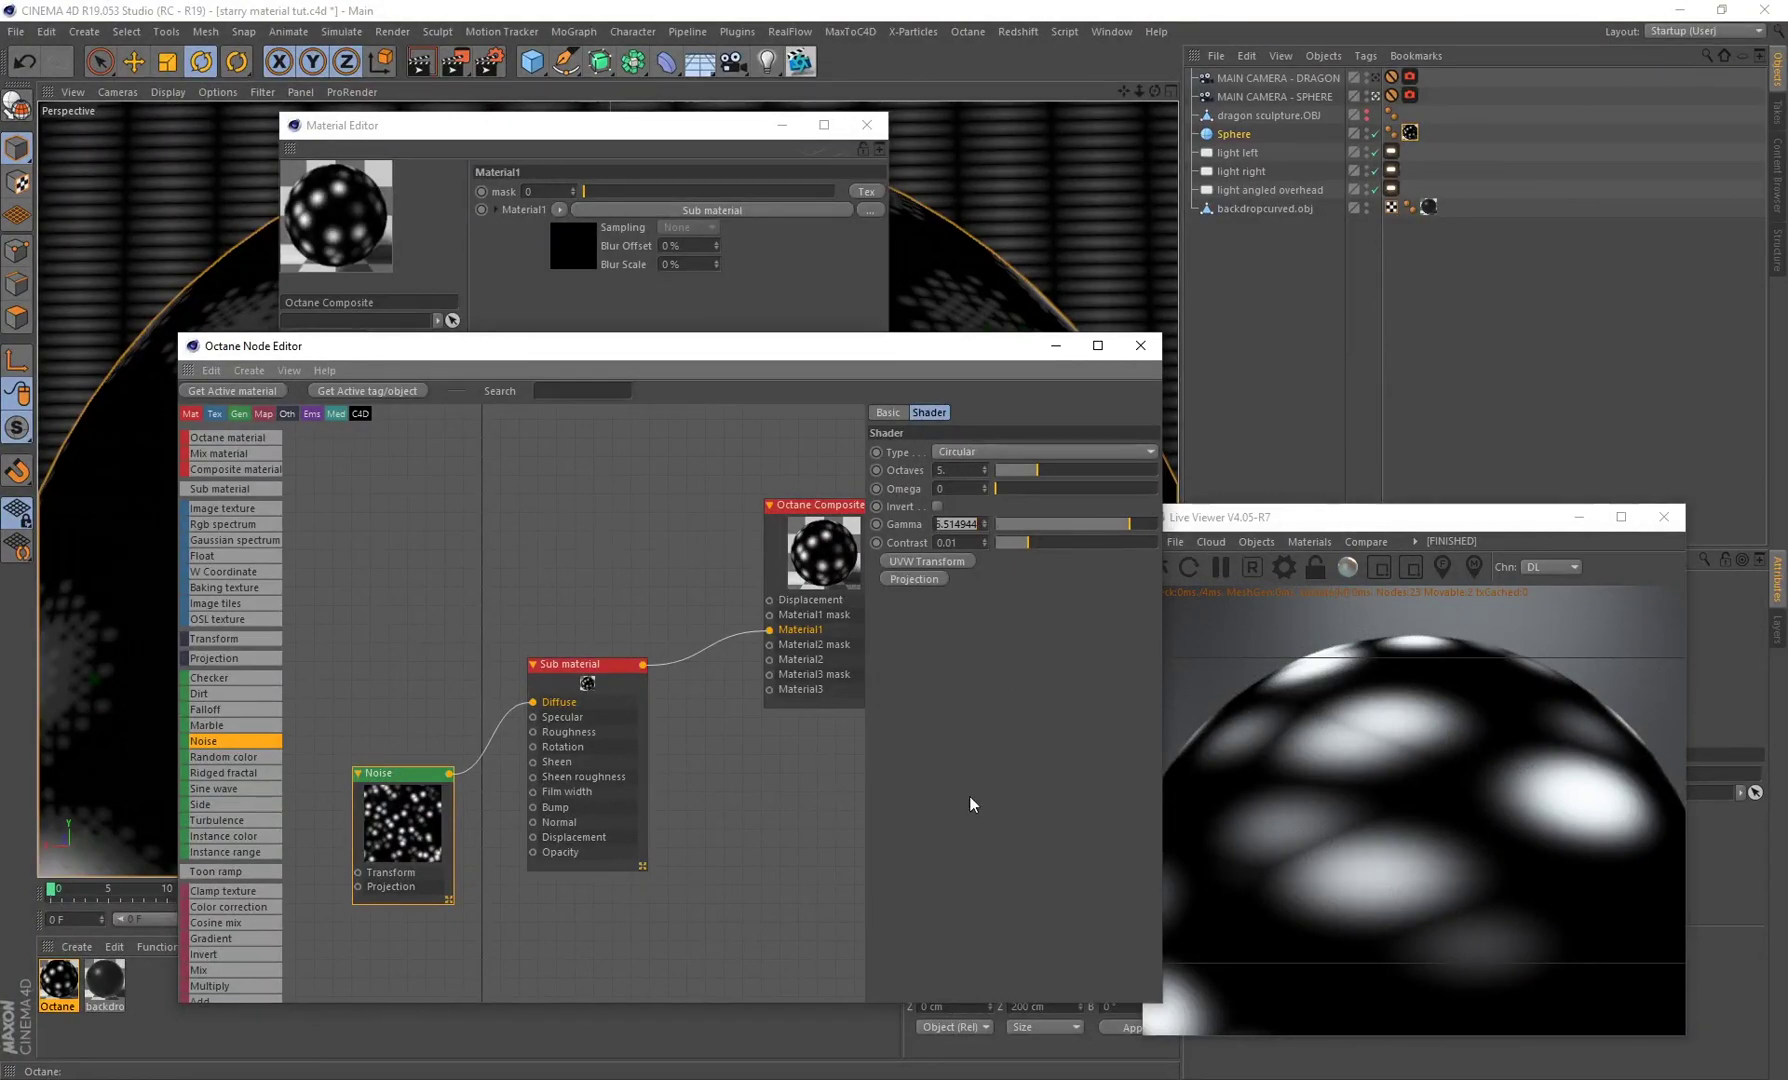
{"action": "type", "text": "73"}
{"action": "key", "text": "Return"}
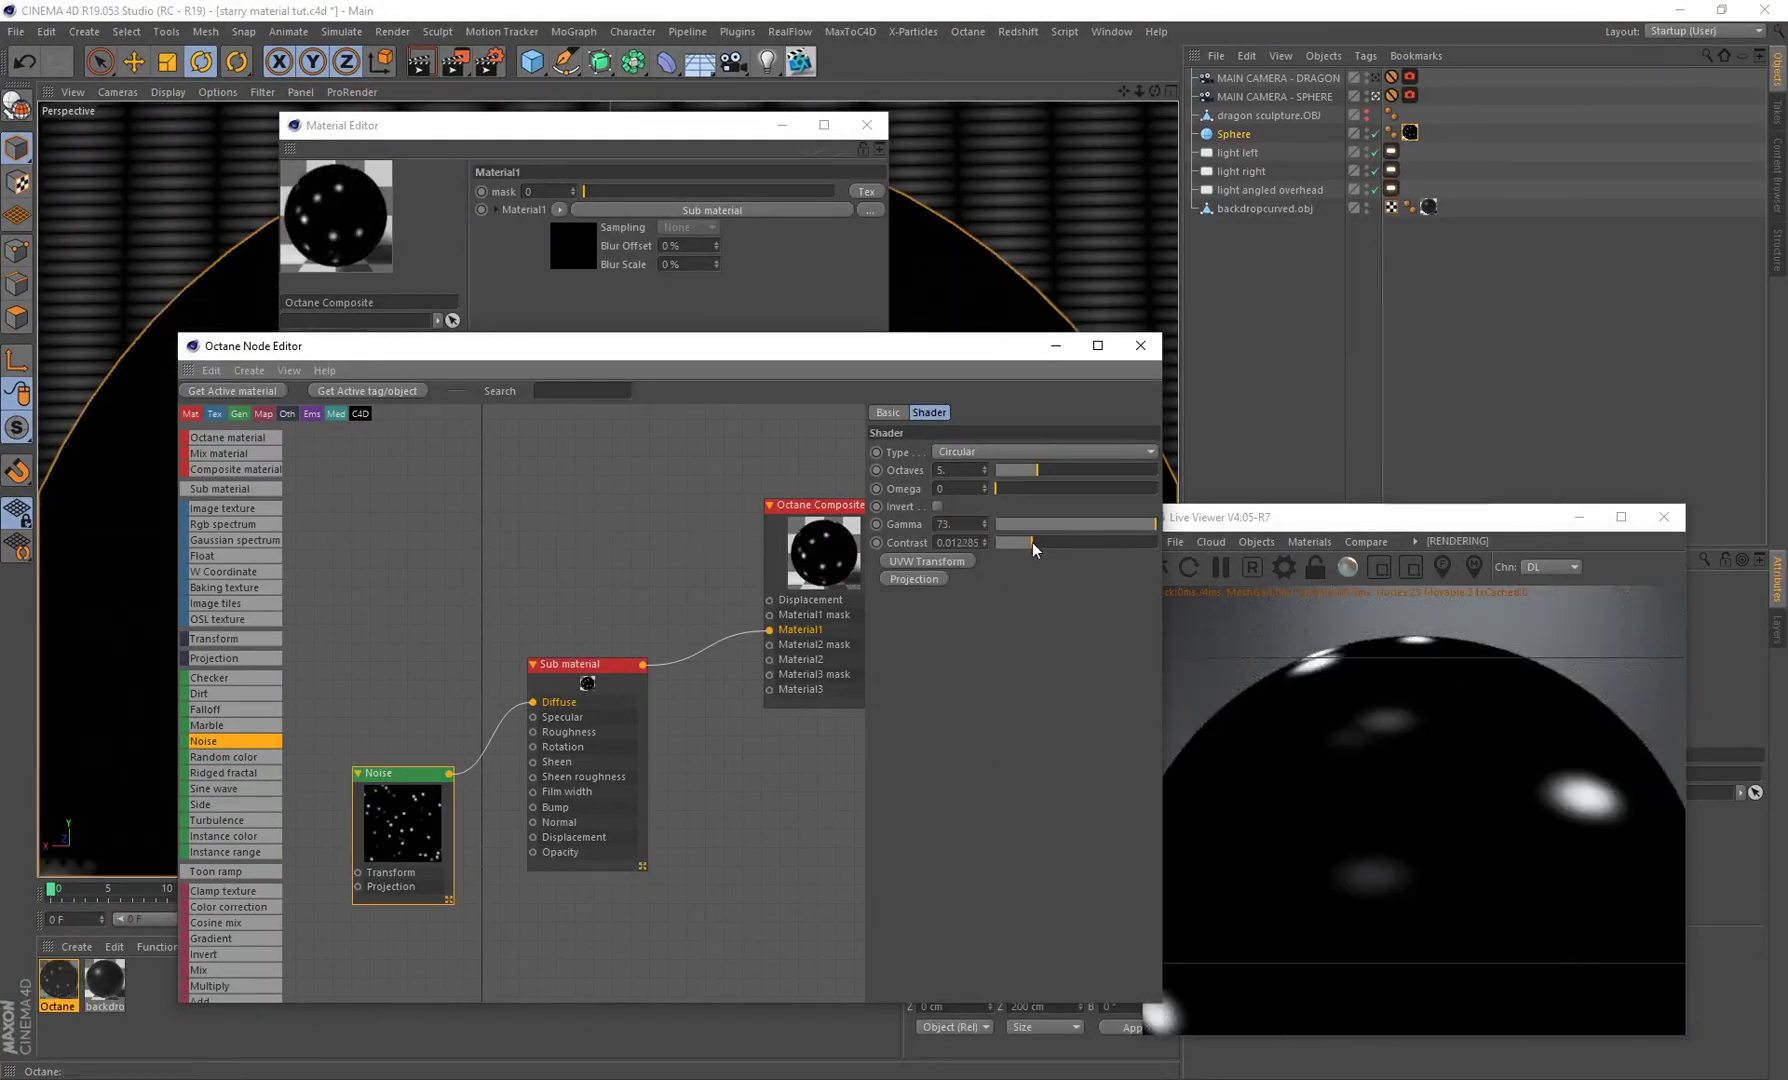
Step: Try higher contrast values on the Noise node and restore its contrast to 0.01
{"action": "left_click_drag", "start_coordinate": [1028, 543], "coordinate": [1116, 558]}
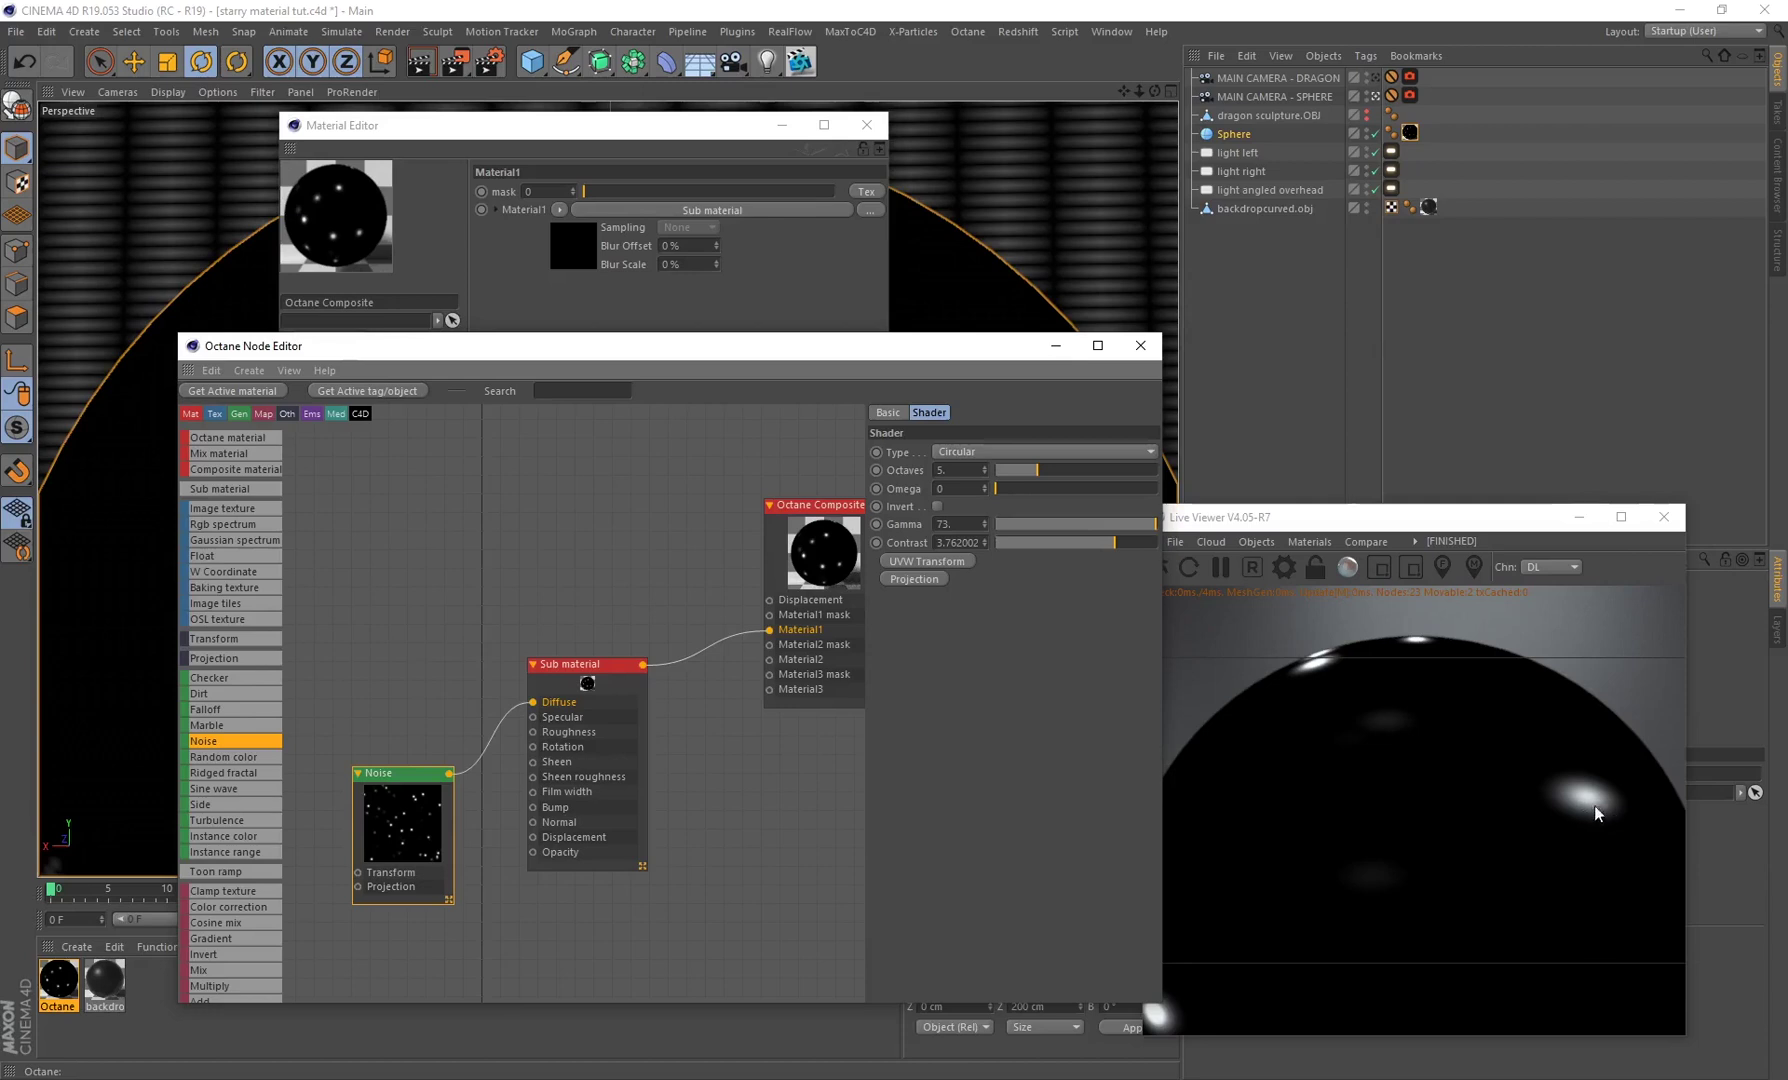
{"action": "mouse_move", "coordinate": [1051, 545]}
{"action": "left_mouse_down"}
{"action": "mouse_move", "coordinate": [1070, 549]}
{"action": "mouse_move", "coordinate": [1050, 543]}
{"action": "left_mouse_up"}
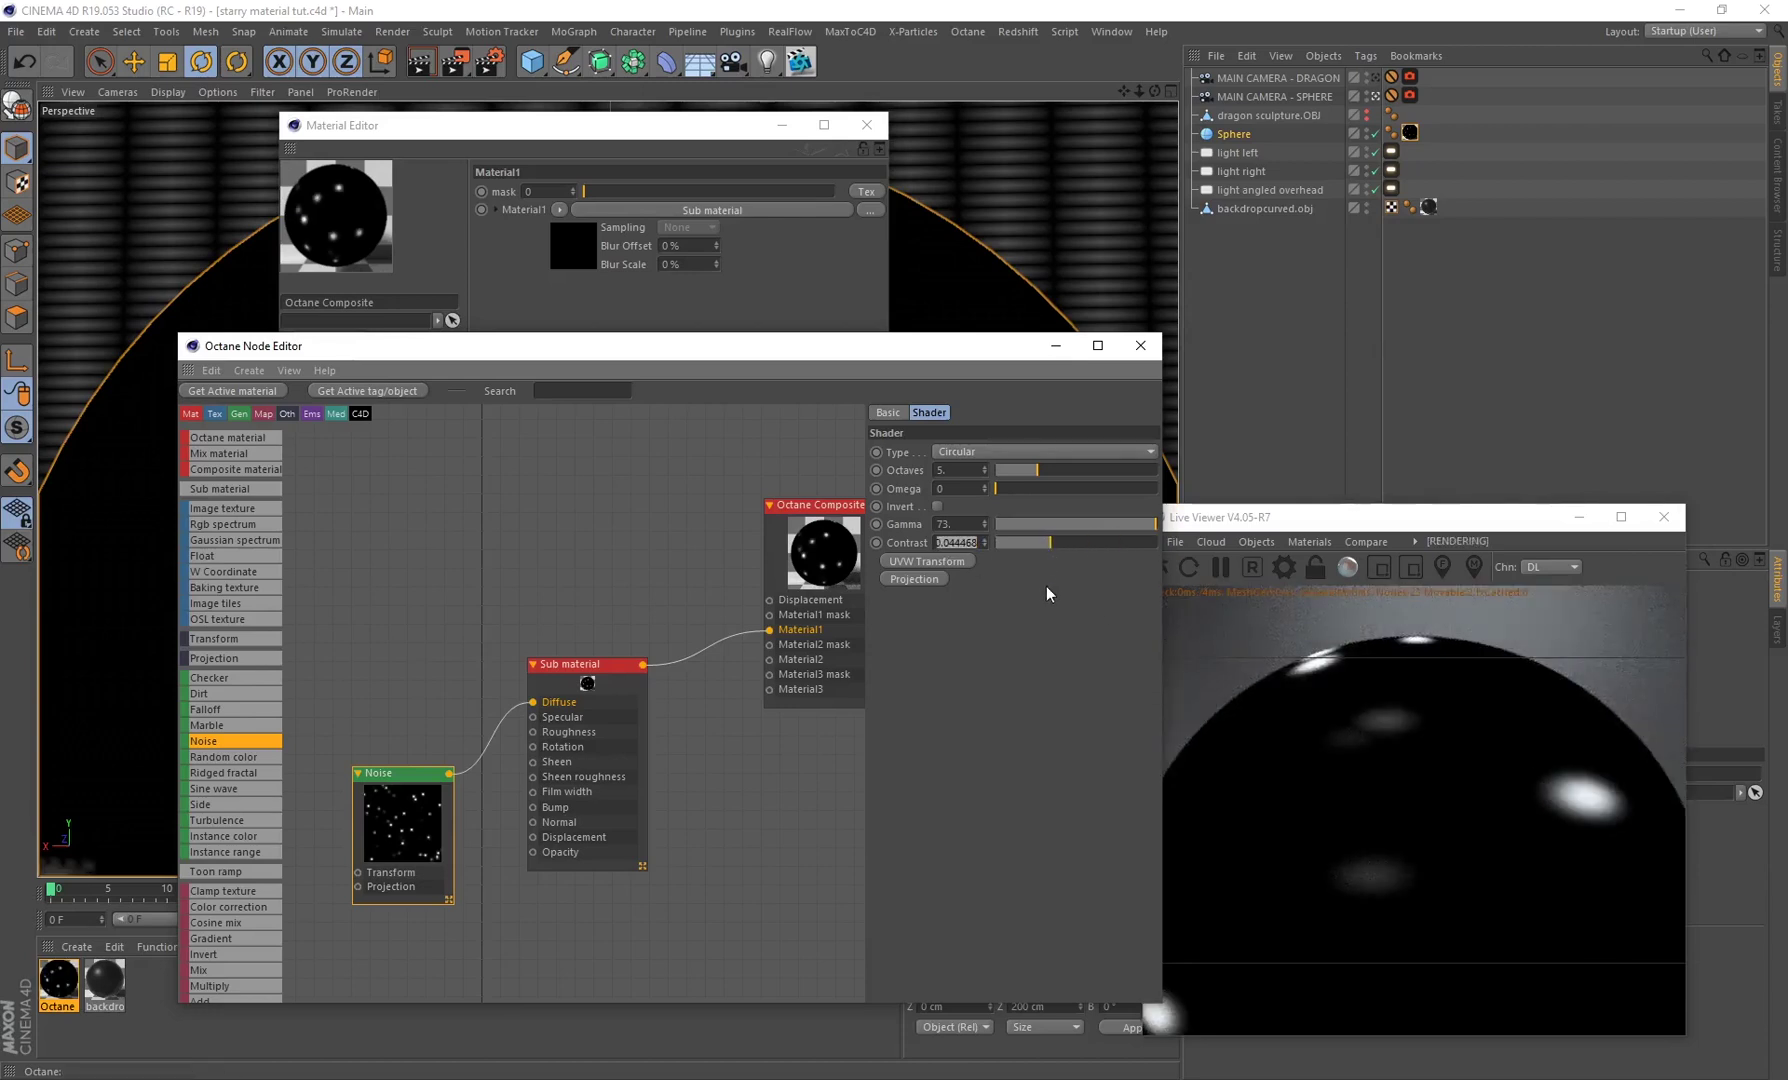
{"action": "type", "text": "0.0"}
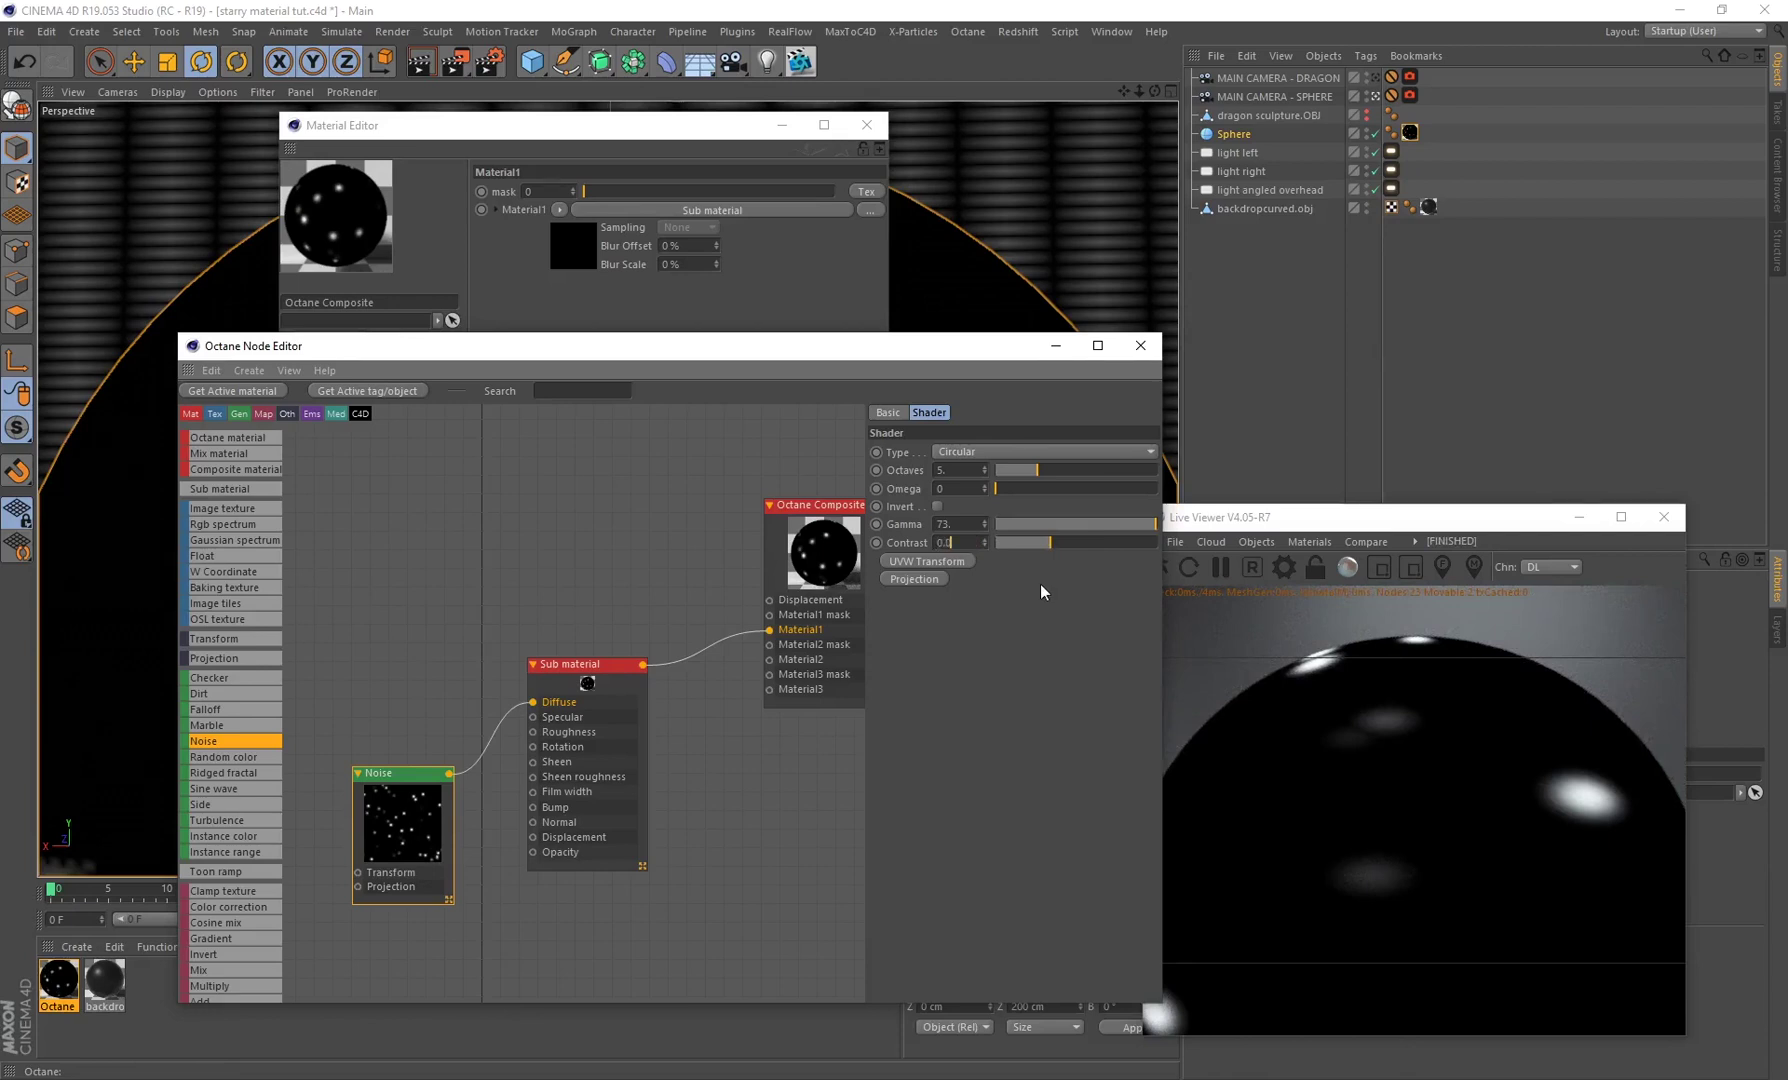
{"action": "type", "text": "1"}
{"action": "key", "text": "Return"}
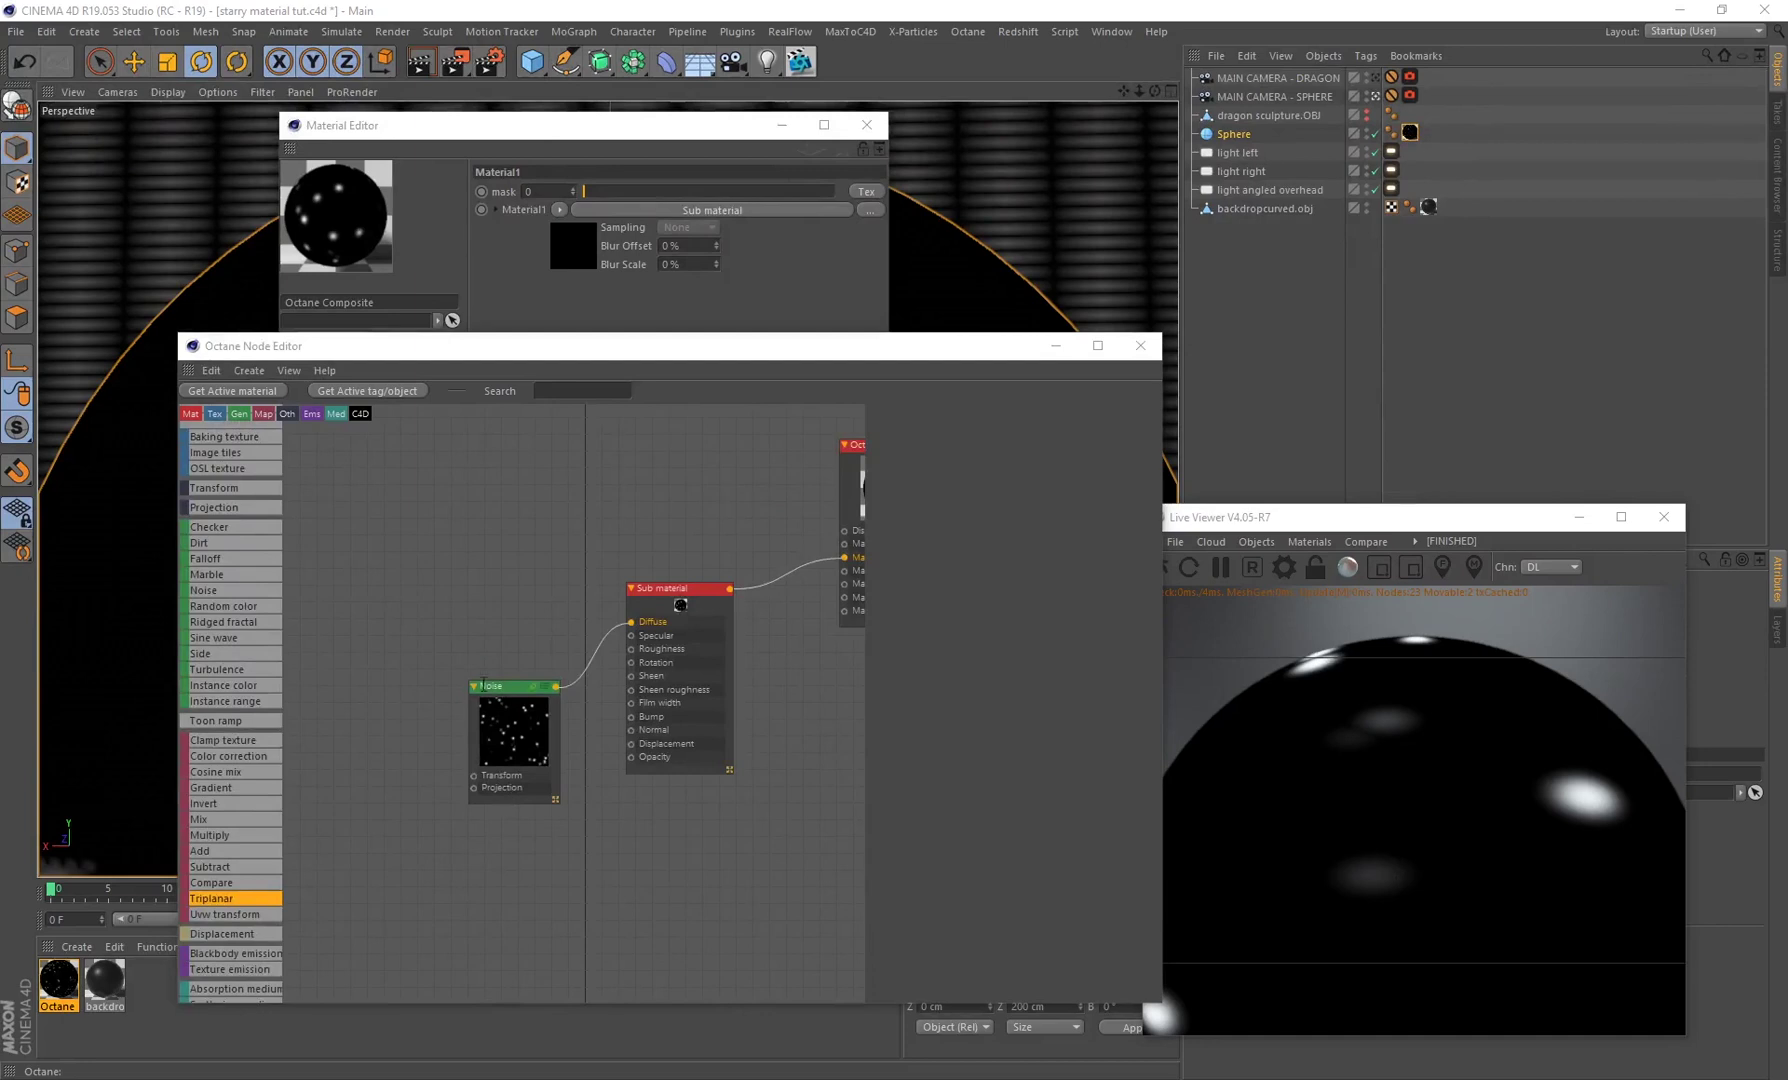
Step: Add a UVW Transform to the Noise node and set its scale to 0.442 with the aspect ratio locked
{"action": "left_click", "coordinate": [497, 735]}
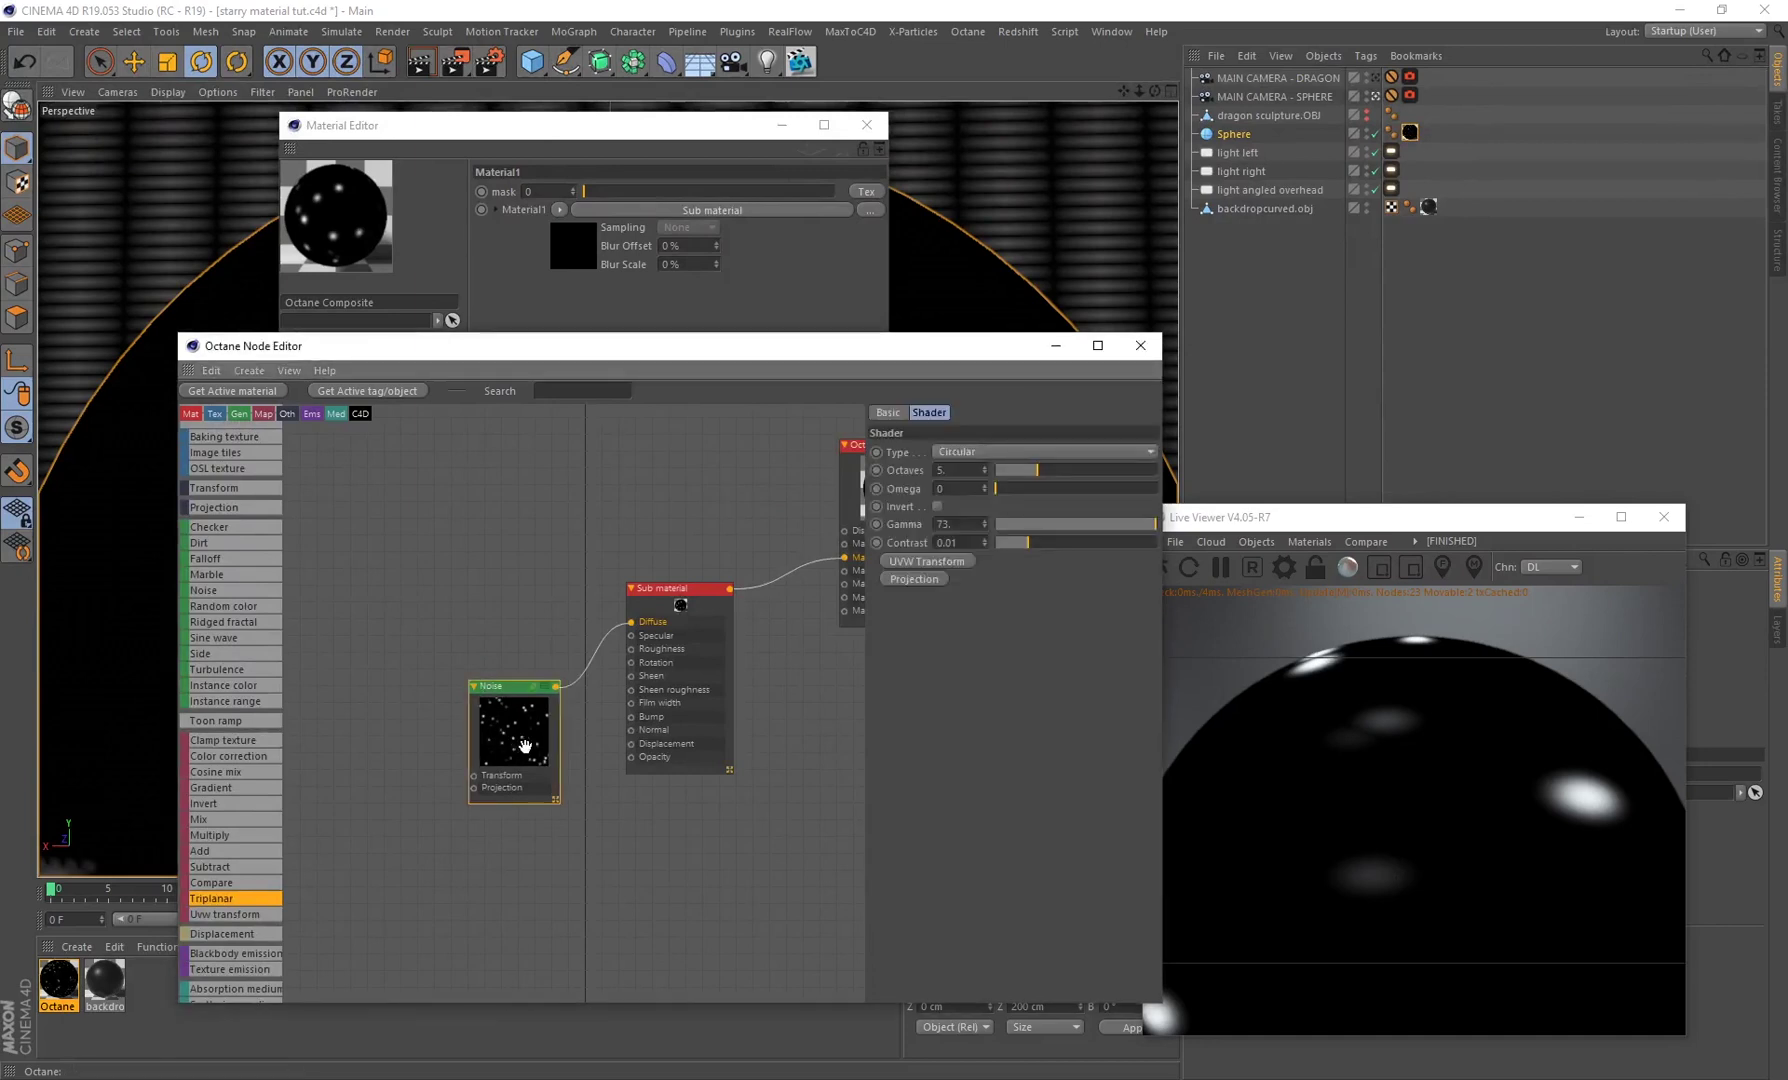
{"action": "left_click", "coordinate": [895, 566]}
{"action": "left_click_drag", "start_coordinate": [604, 449], "coordinate": [348, 745]}
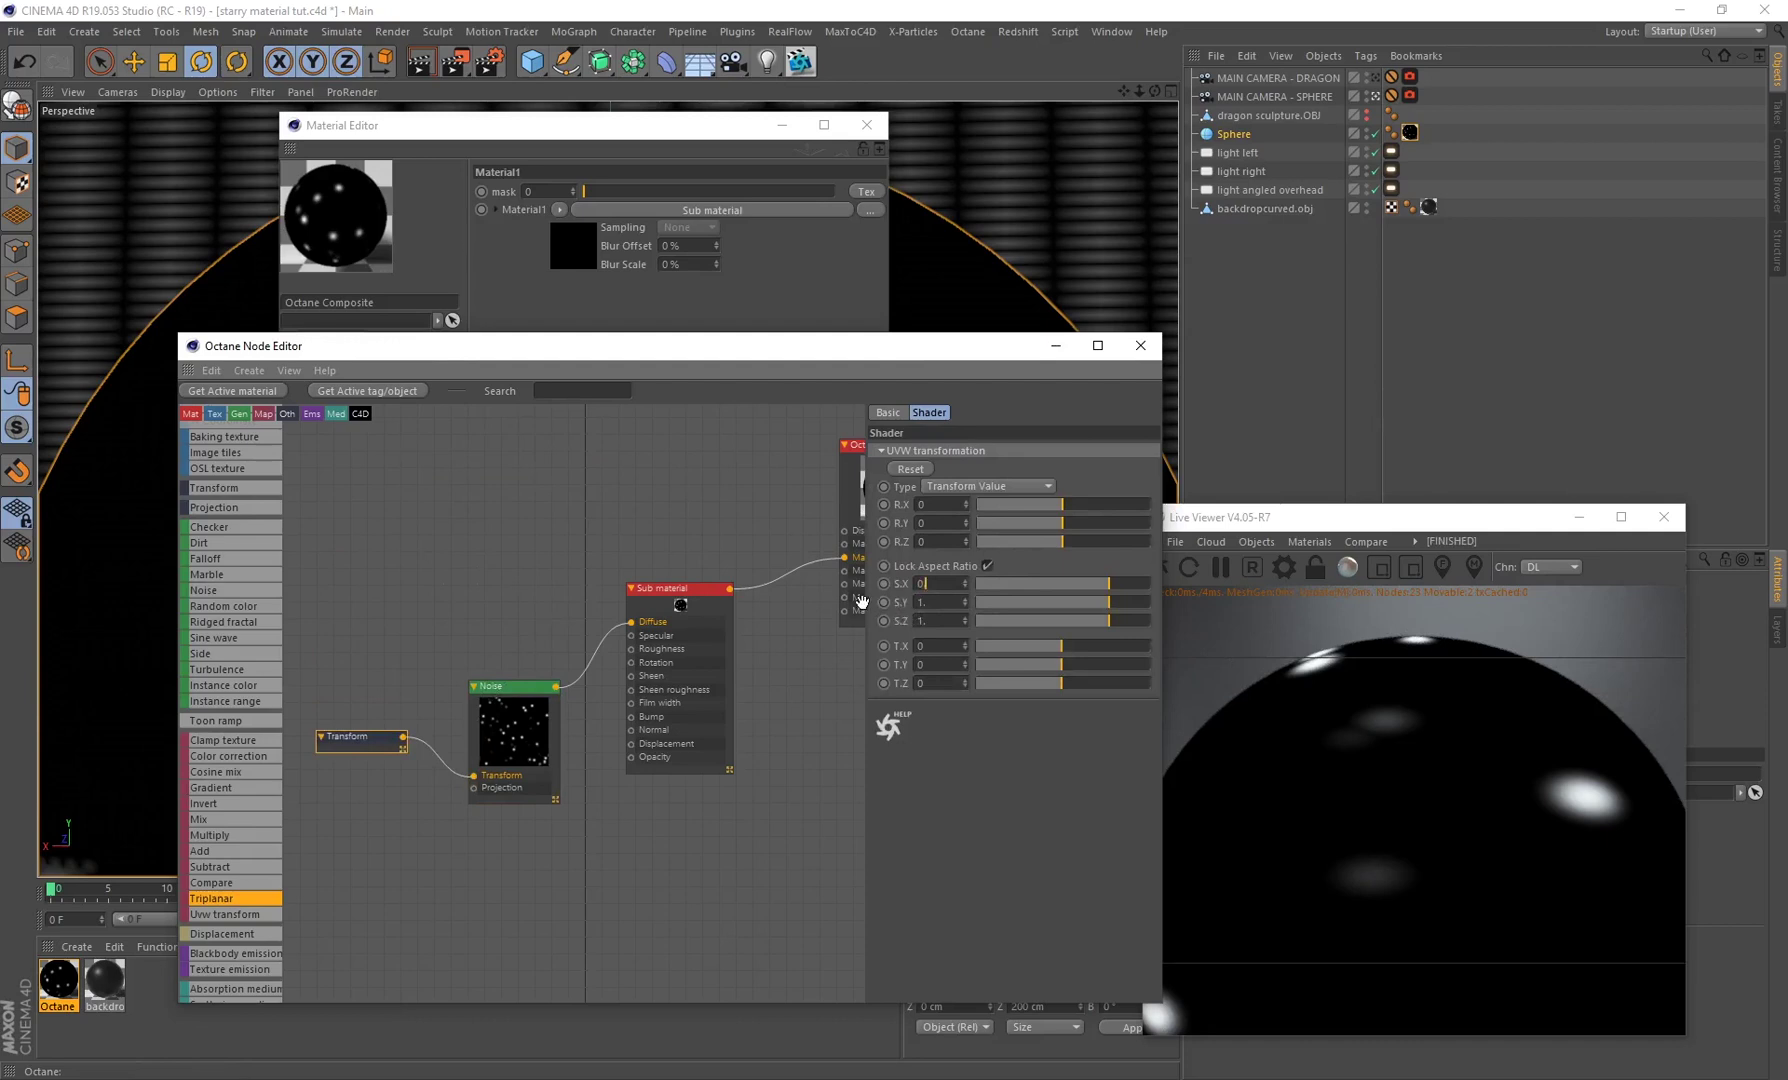
{"action": "type", "text": "0.442"}
{"action": "key", "text": "Return"}
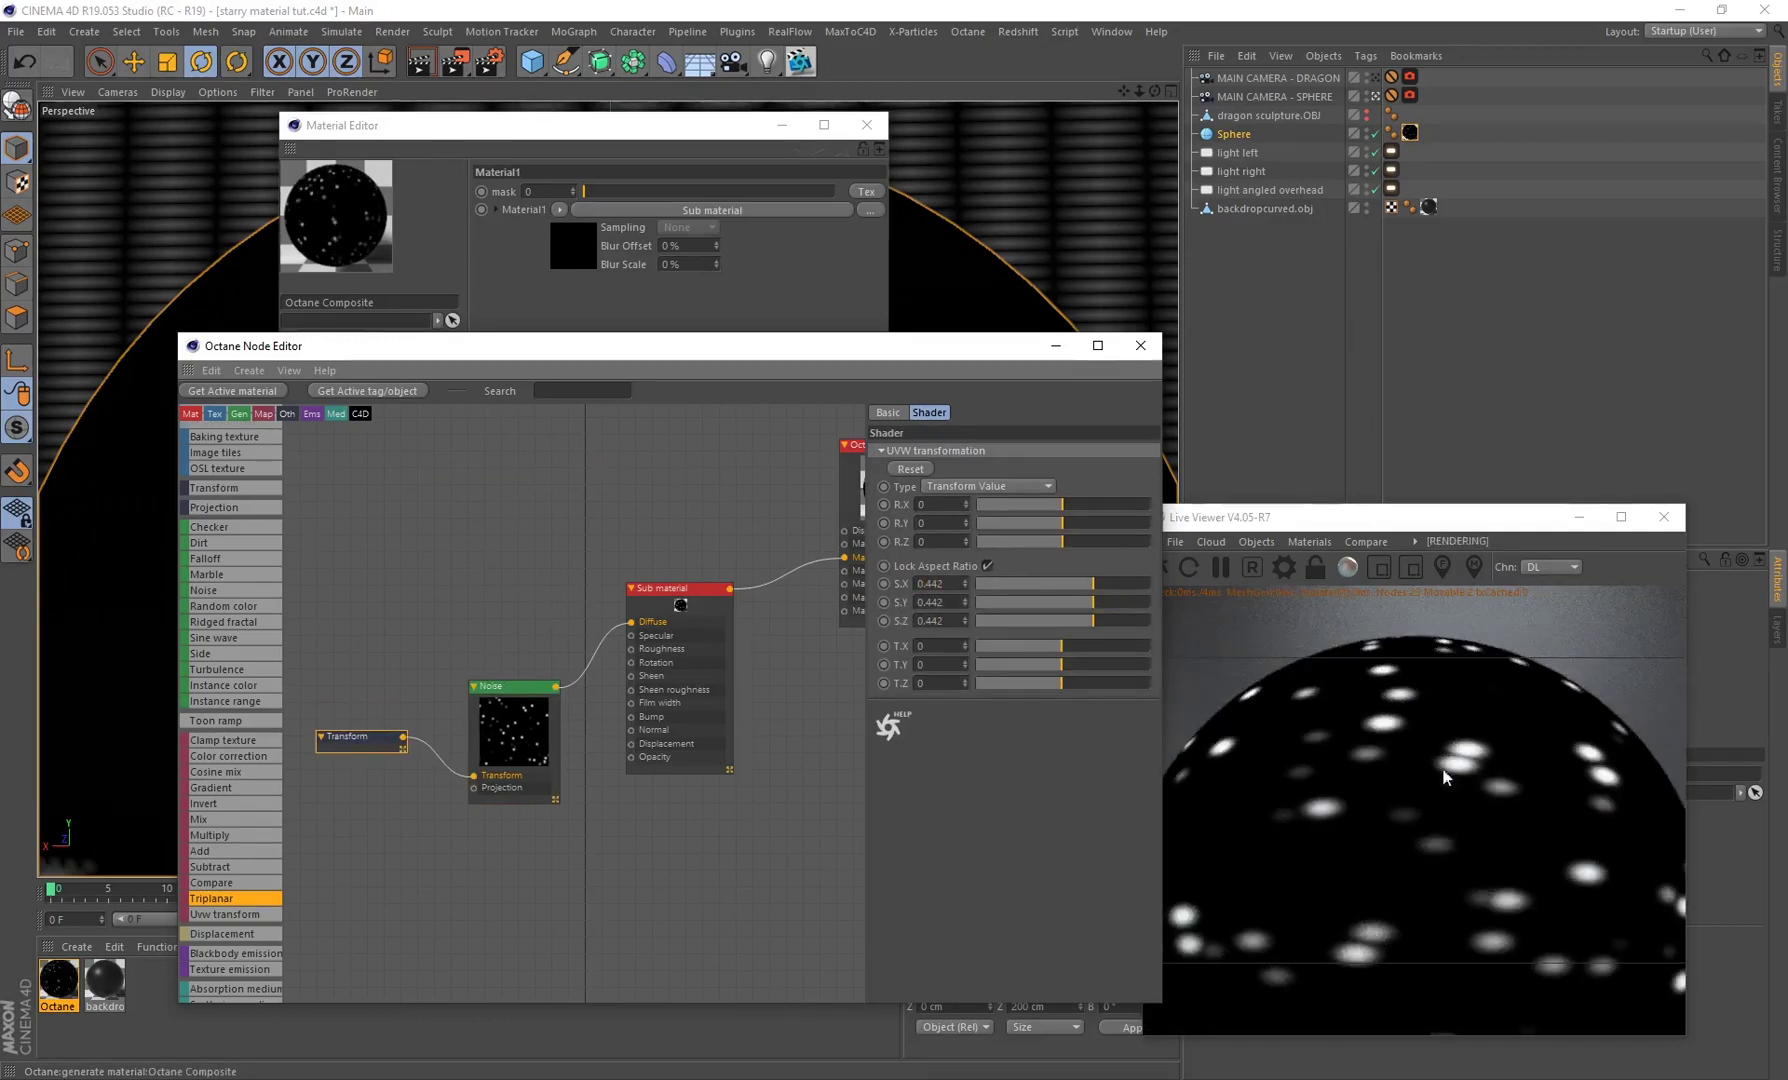
Step: Add a Texture Projection to the Noise node, place it below the Transform node and set it to XYZ to UVW
{"action": "middle_click_drag", "start_coordinate": [421, 652], "coordinate": [448, 596]}
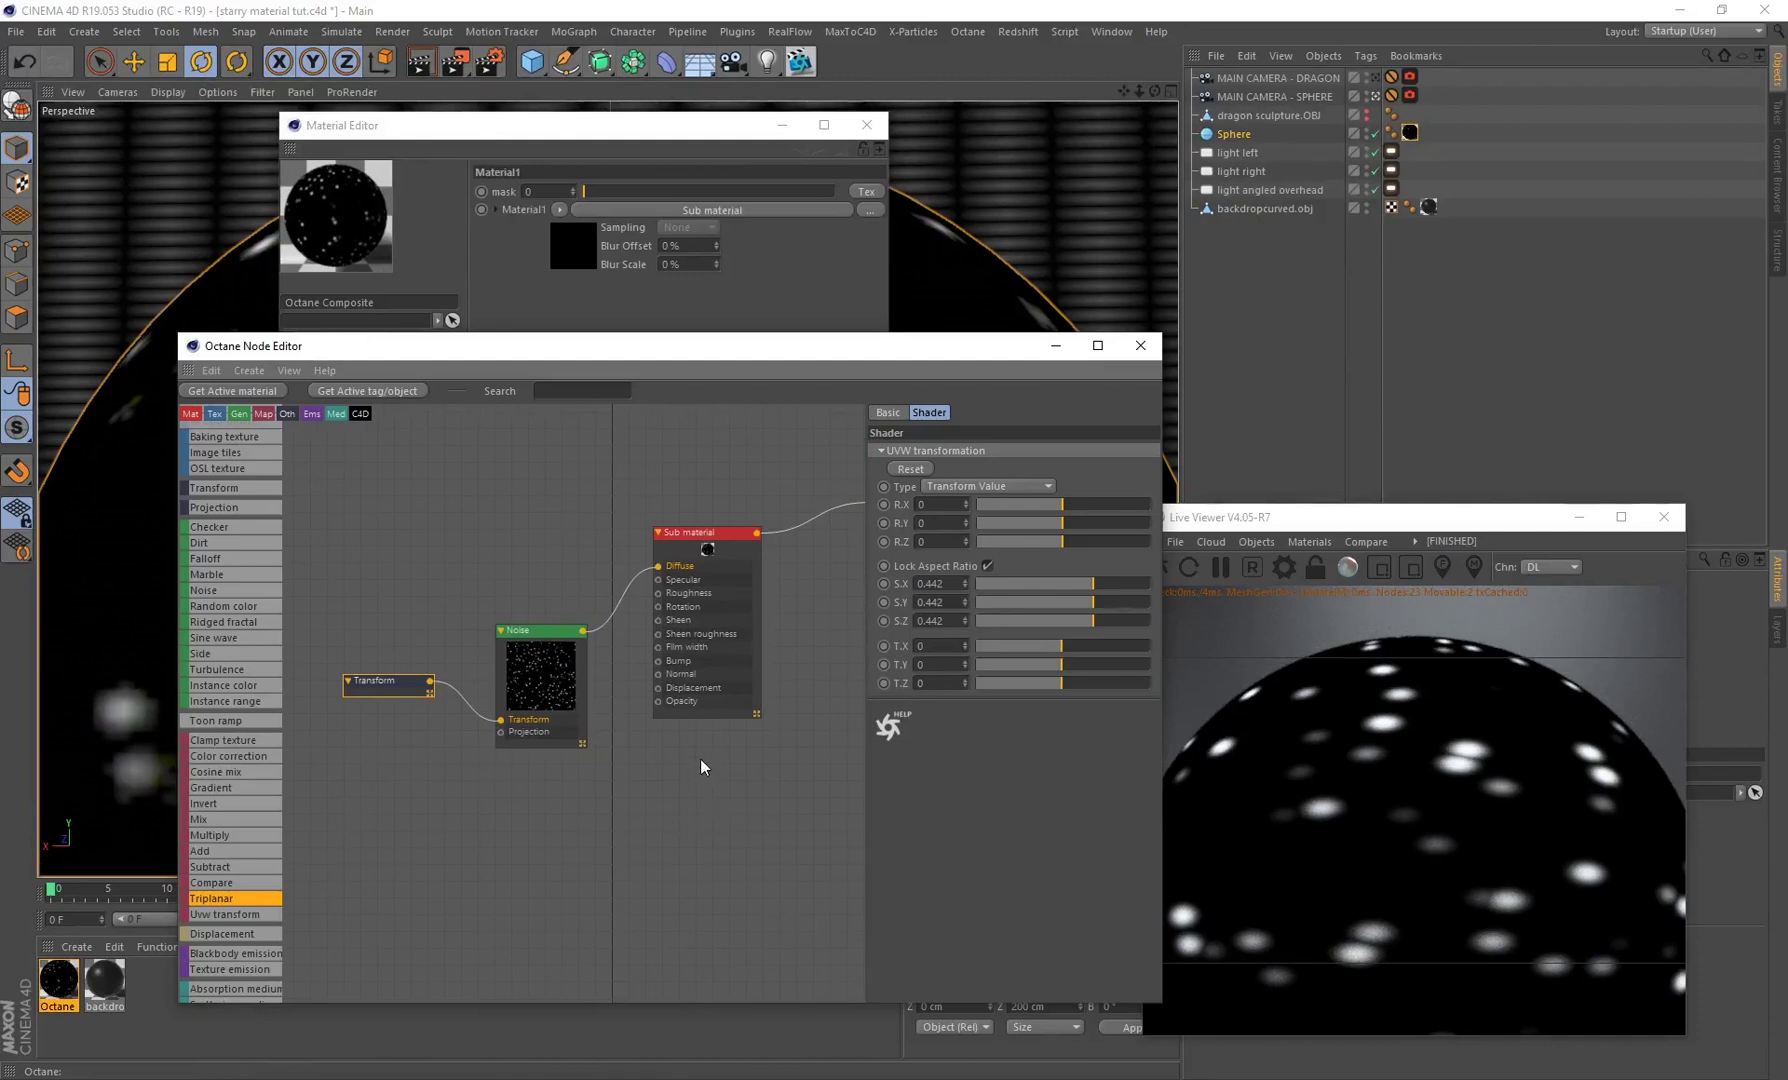
{"action": "left_click", "coordinate": [541, 668]}
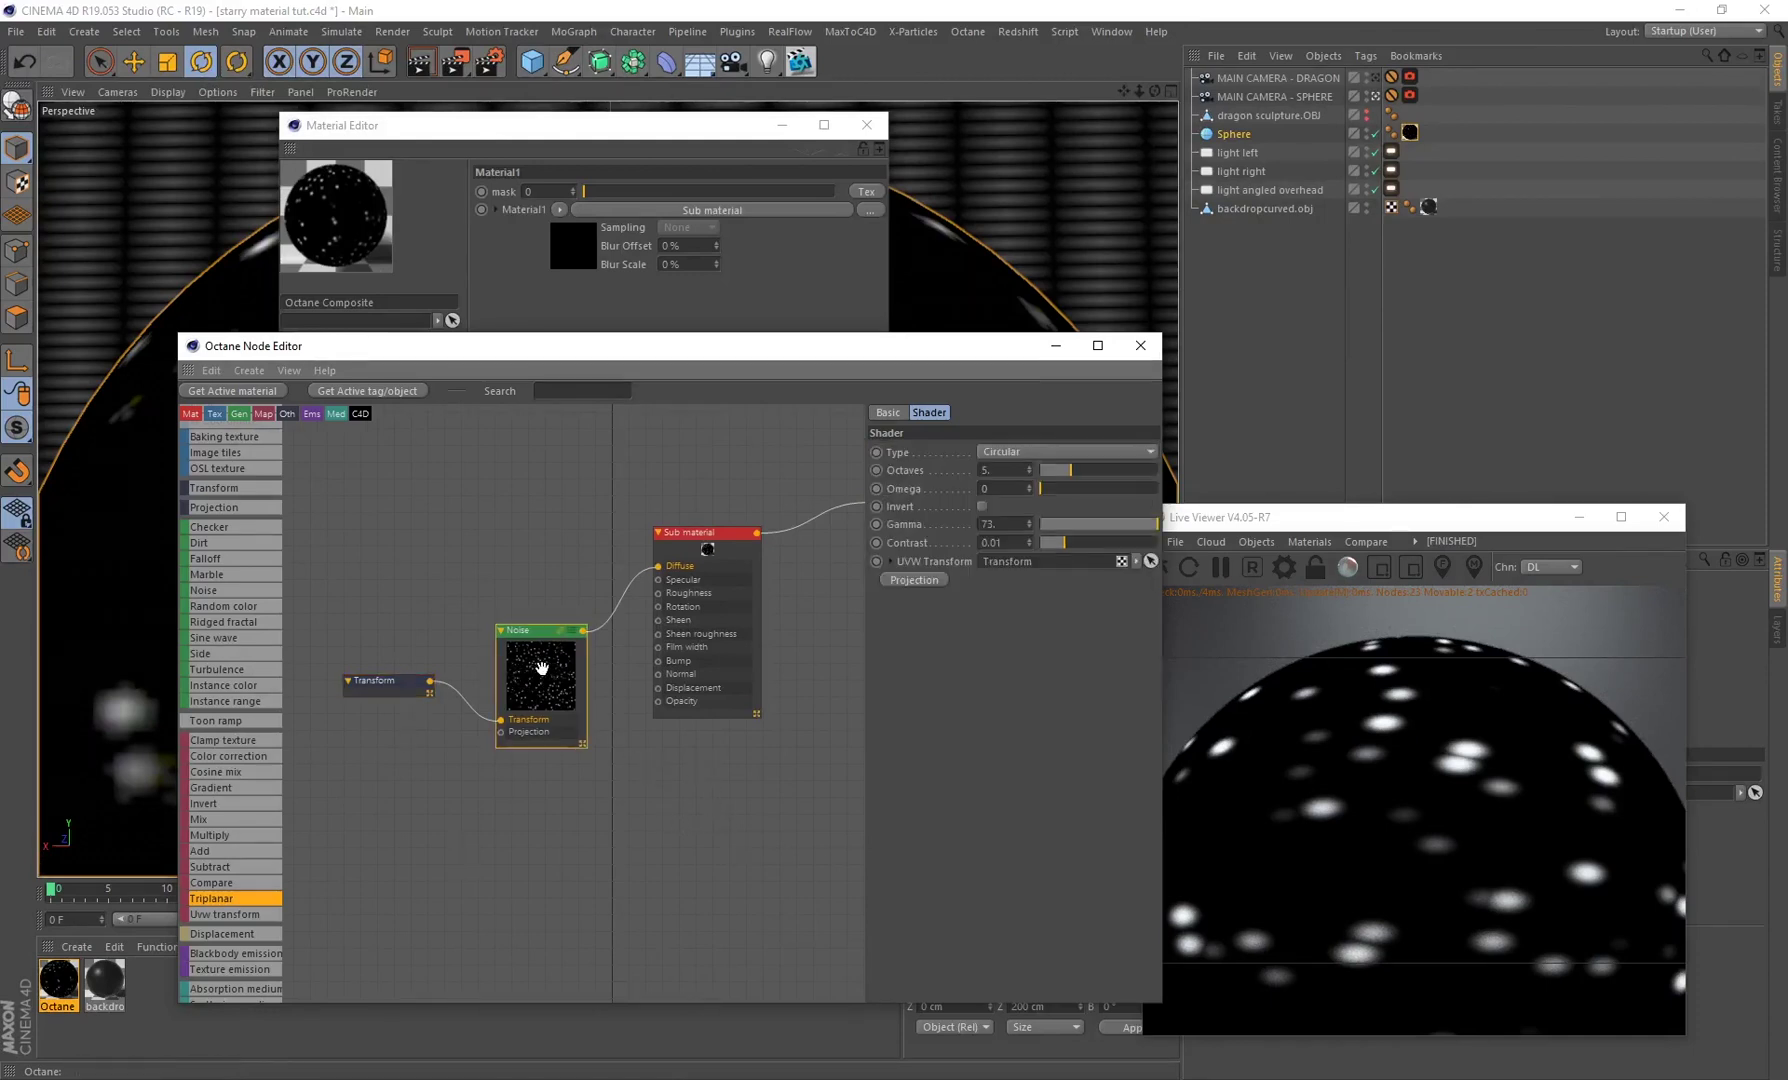
{"action": "left_click", "coordinate": [905, 580]}
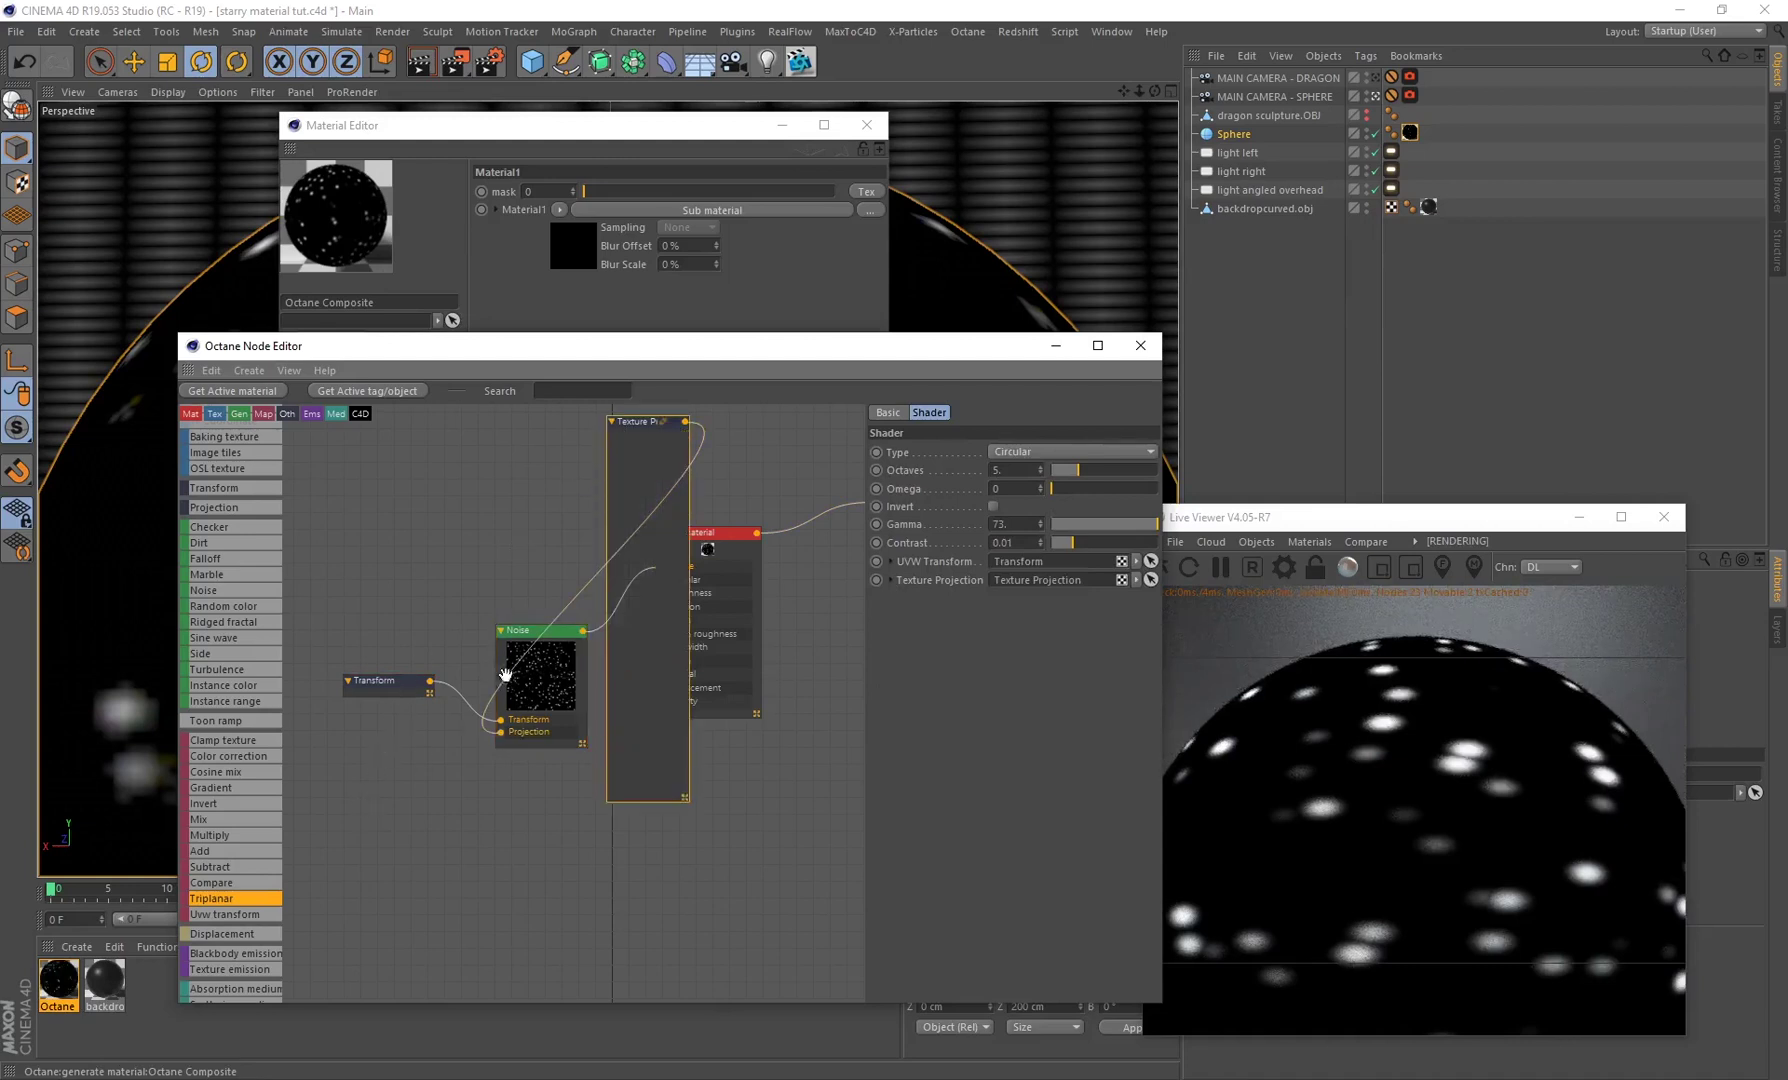
{"action": "left_click", "coordinate": [600, 421]}
{"action": "left_click_drag", "start_coordinate": [592, 421], "coordinate": [360, 762]}
{"action": "left_click", "coordinate": [1031, 453]}
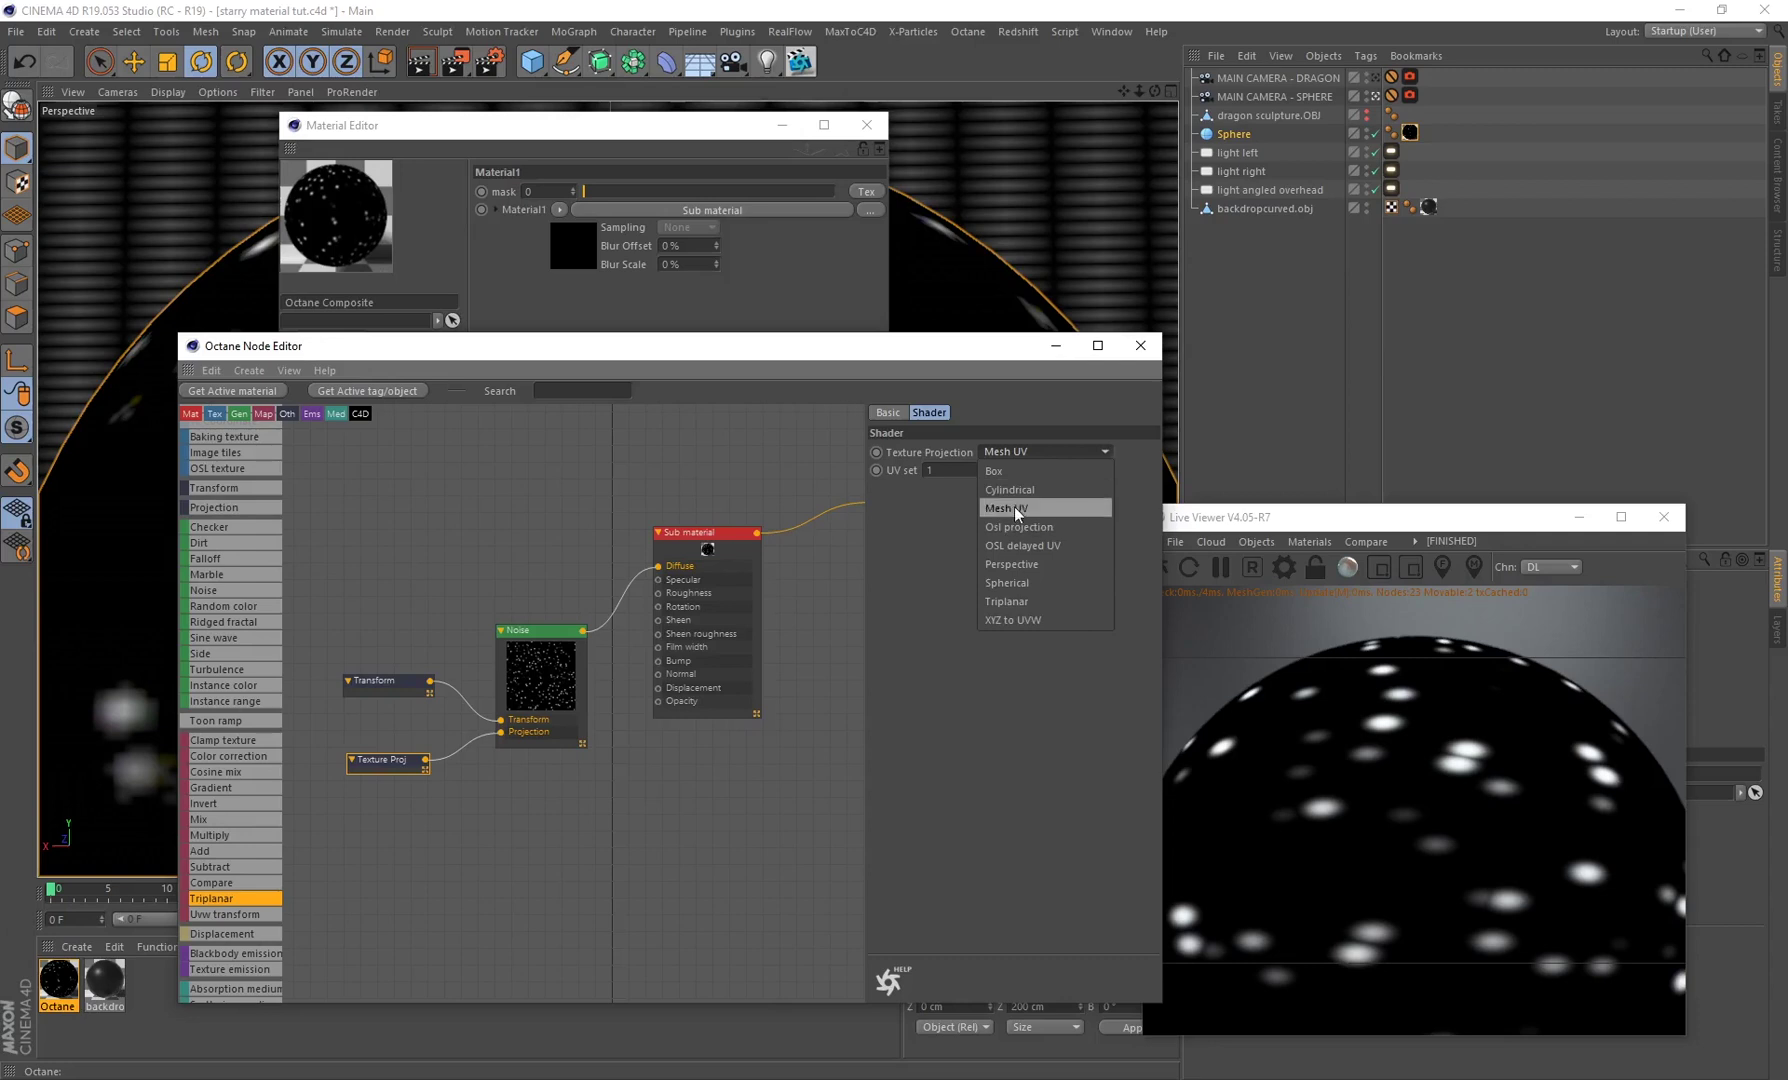
{"action": "left_click", "coordinate": [1010, 619]}
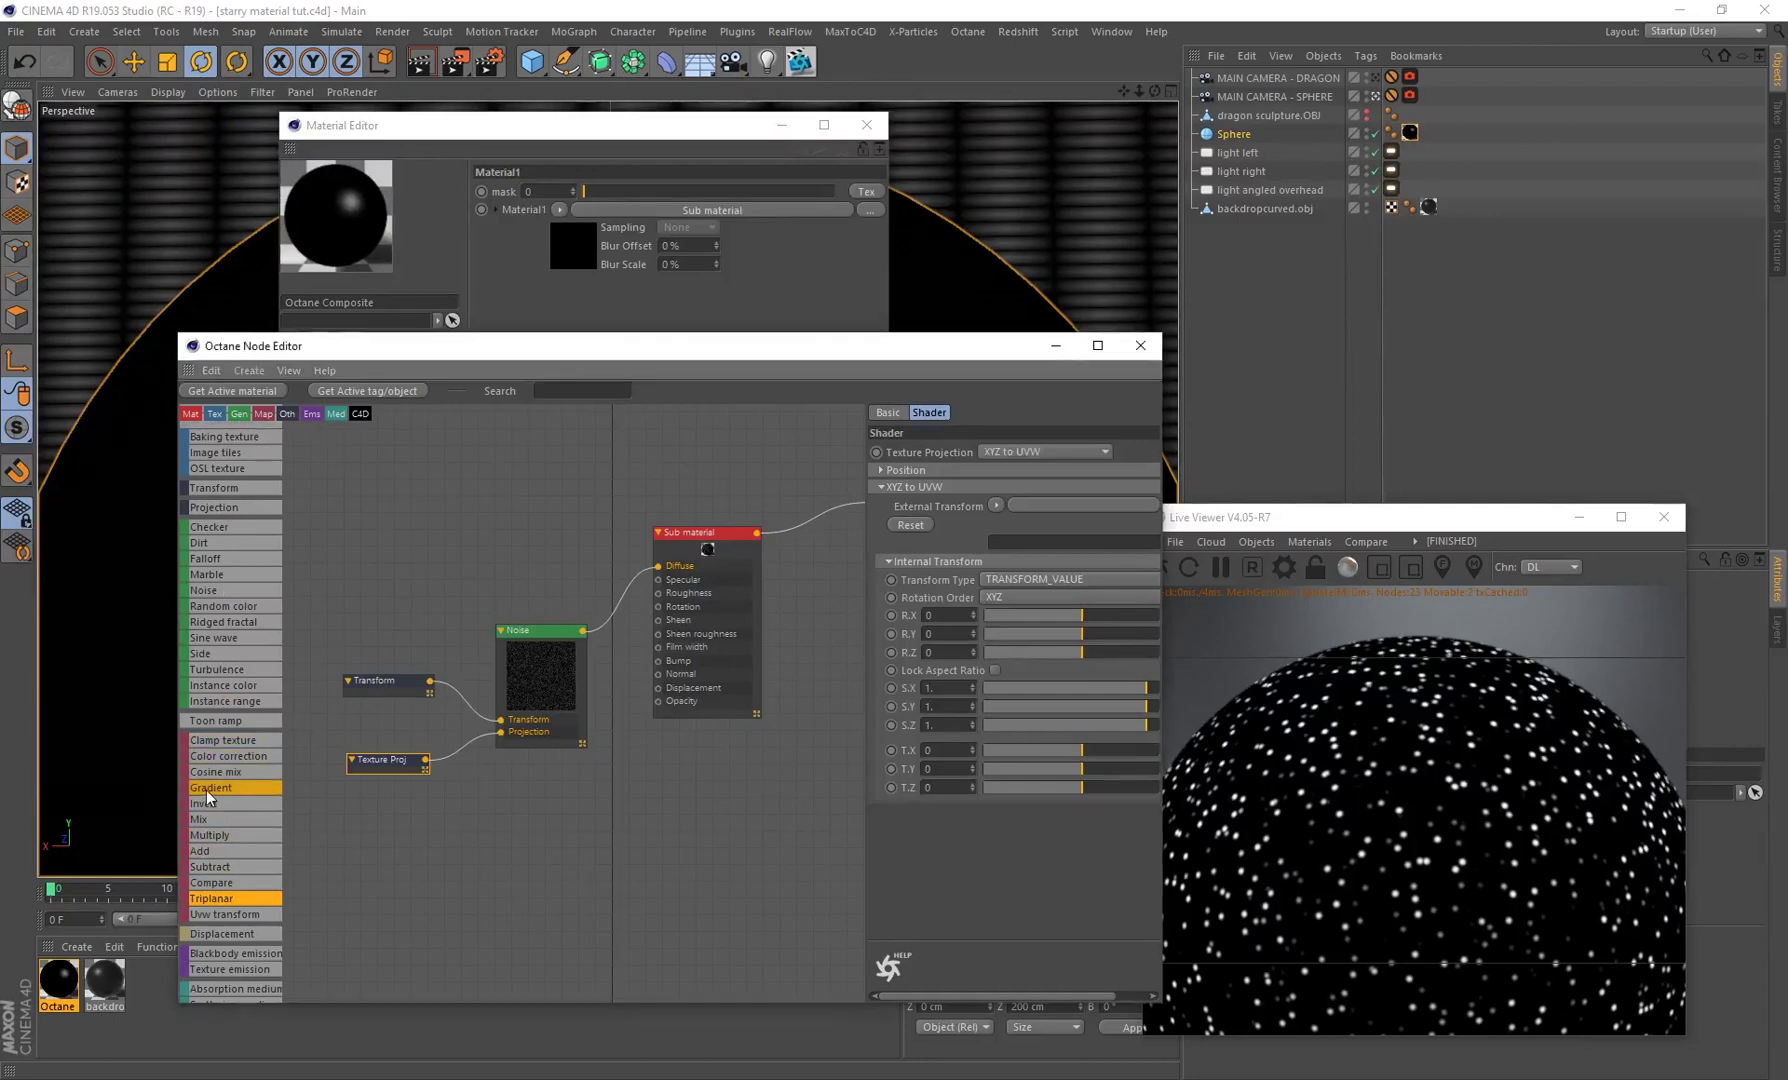
Step: Insert a Gradient node between the Noise and Sub material nodes and move its white knot close to the black one
{"action": "left_click_drag", "start_coordinate": [205, 791], "coordinate": [604, 630]}
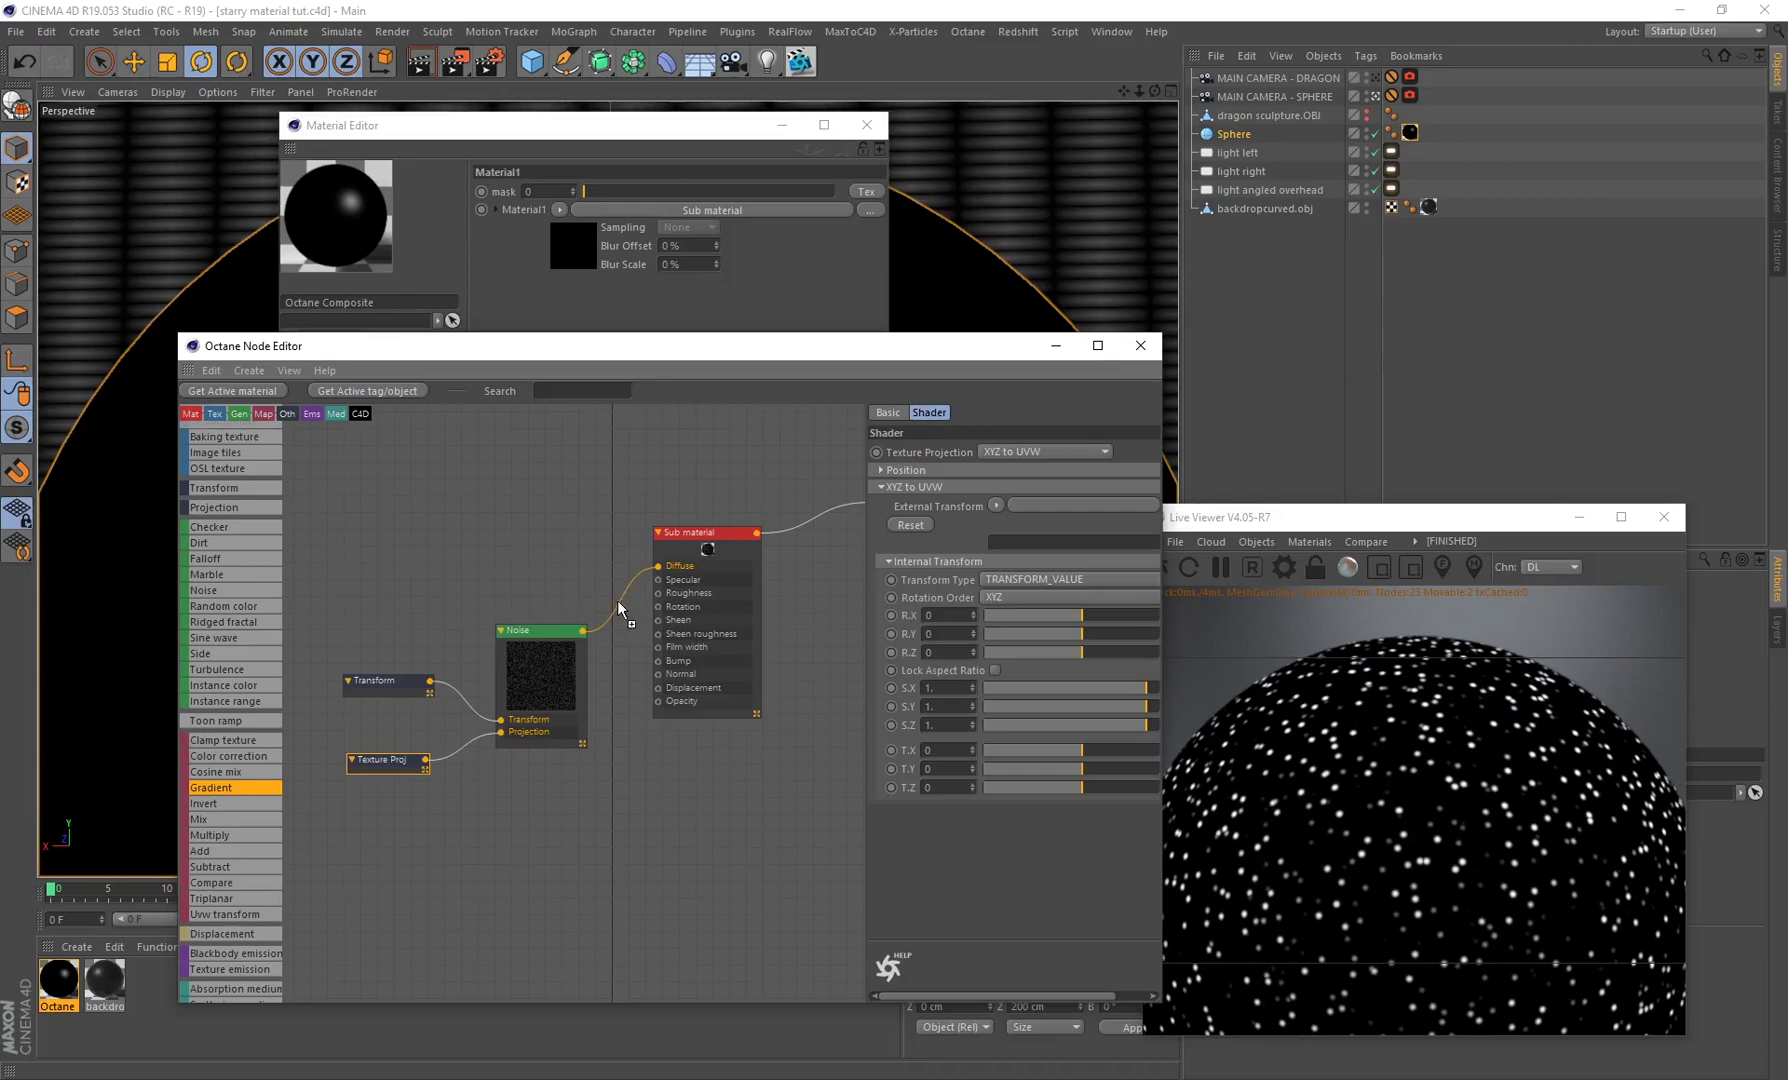
{"action": "left_click_drag", "start_coordinate": [617, 601], "coordinate": [617, 601]}
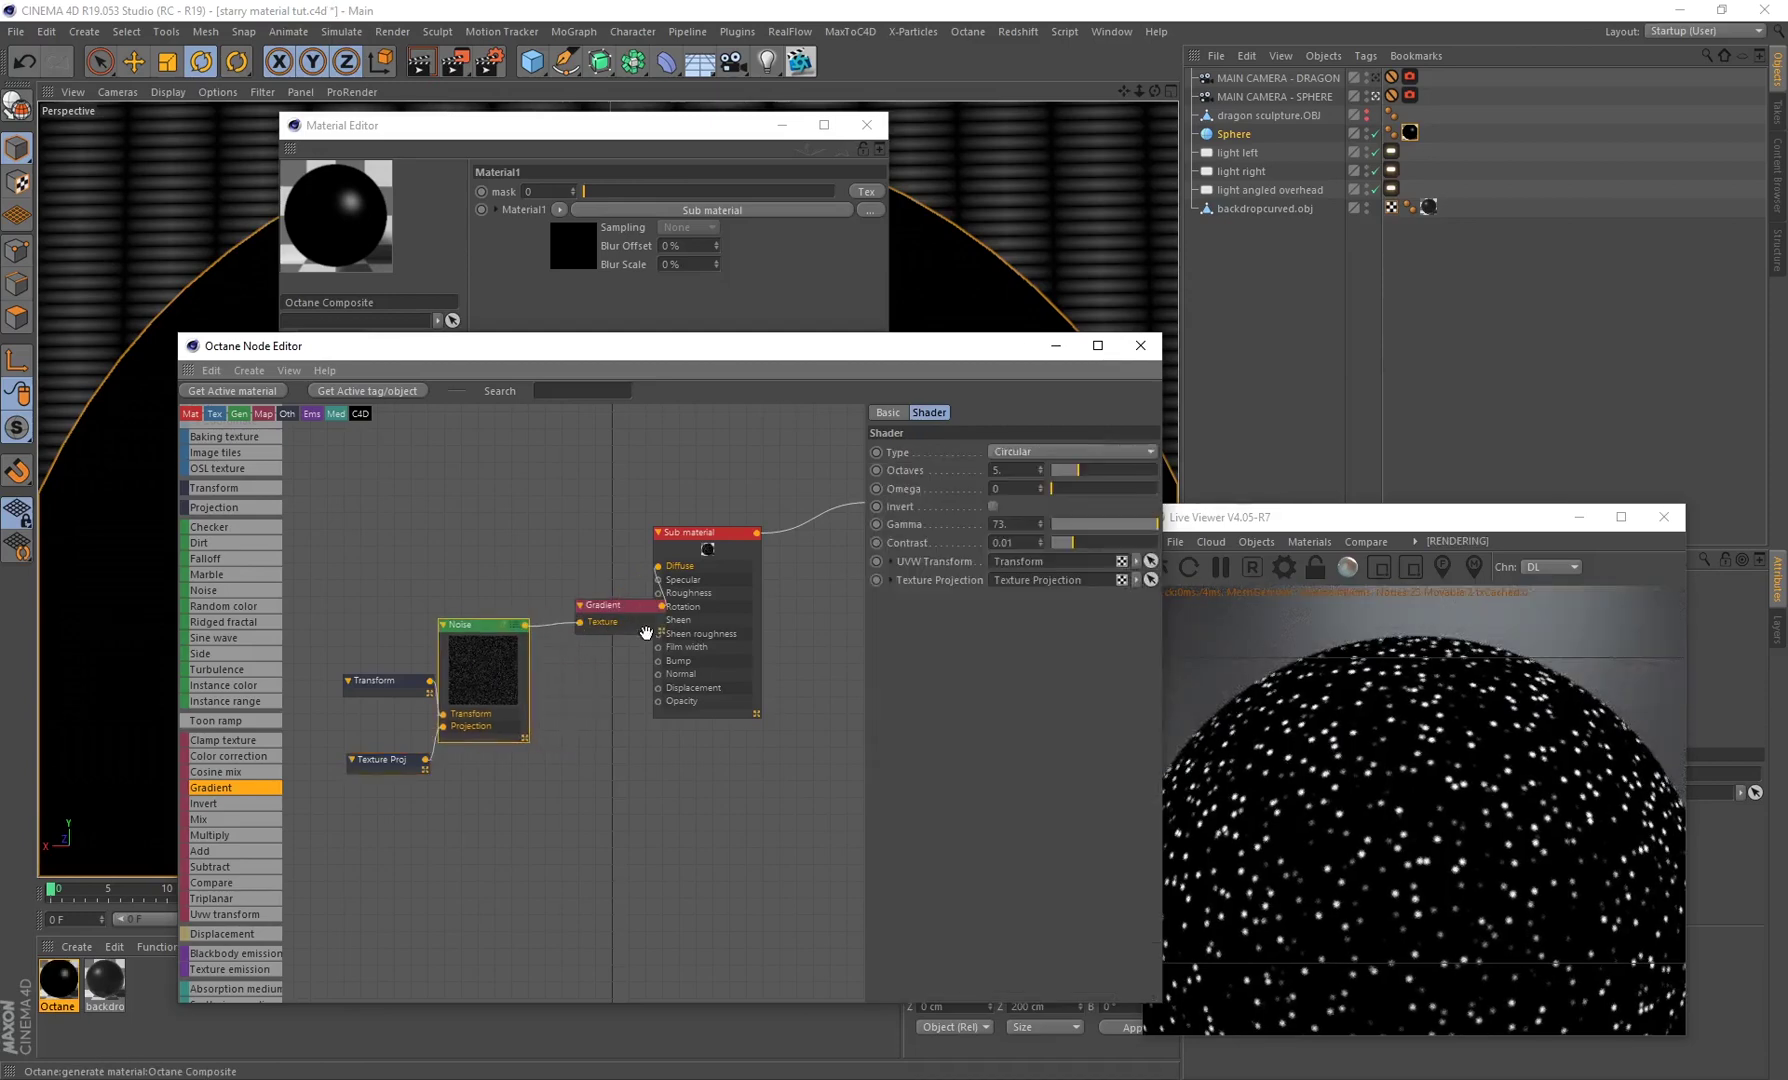
{"action": "left_click", "coordinate": [585, 578]}
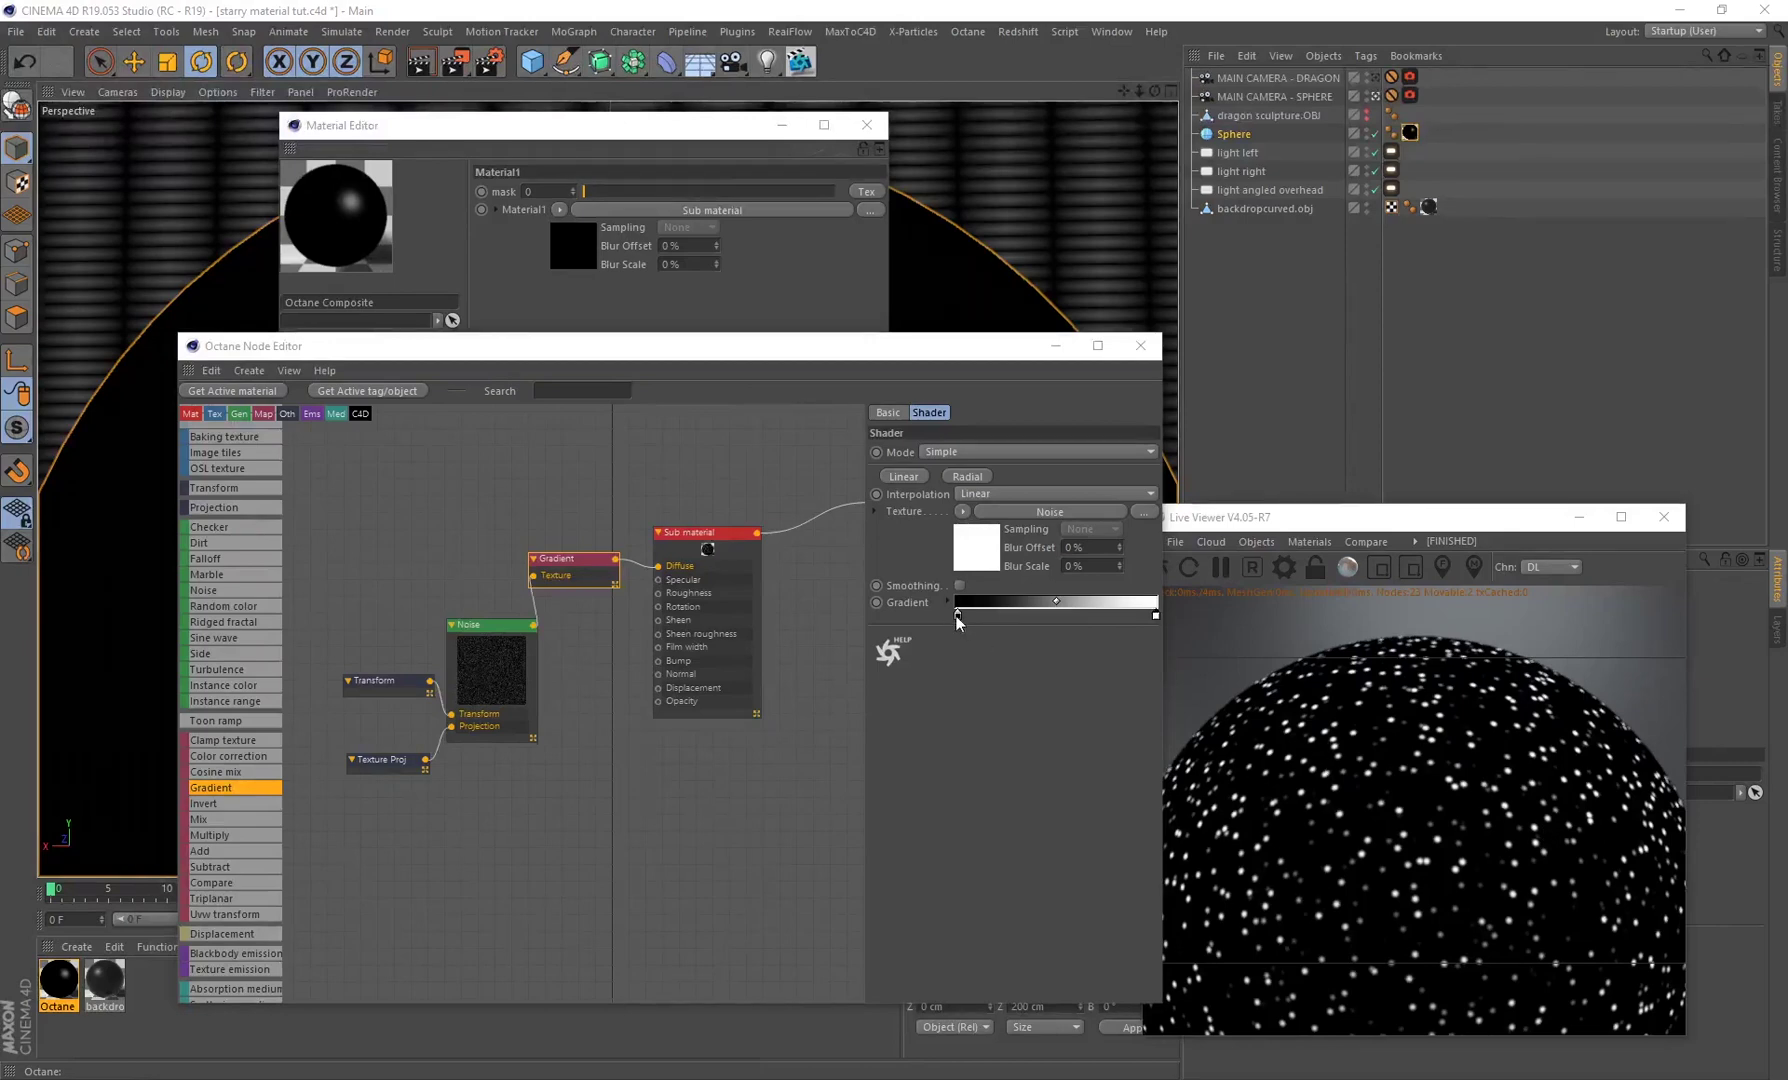
{"action": "left_click_drag", "start_coordinate": [1155, 615], "coordinate": [990, 613]}
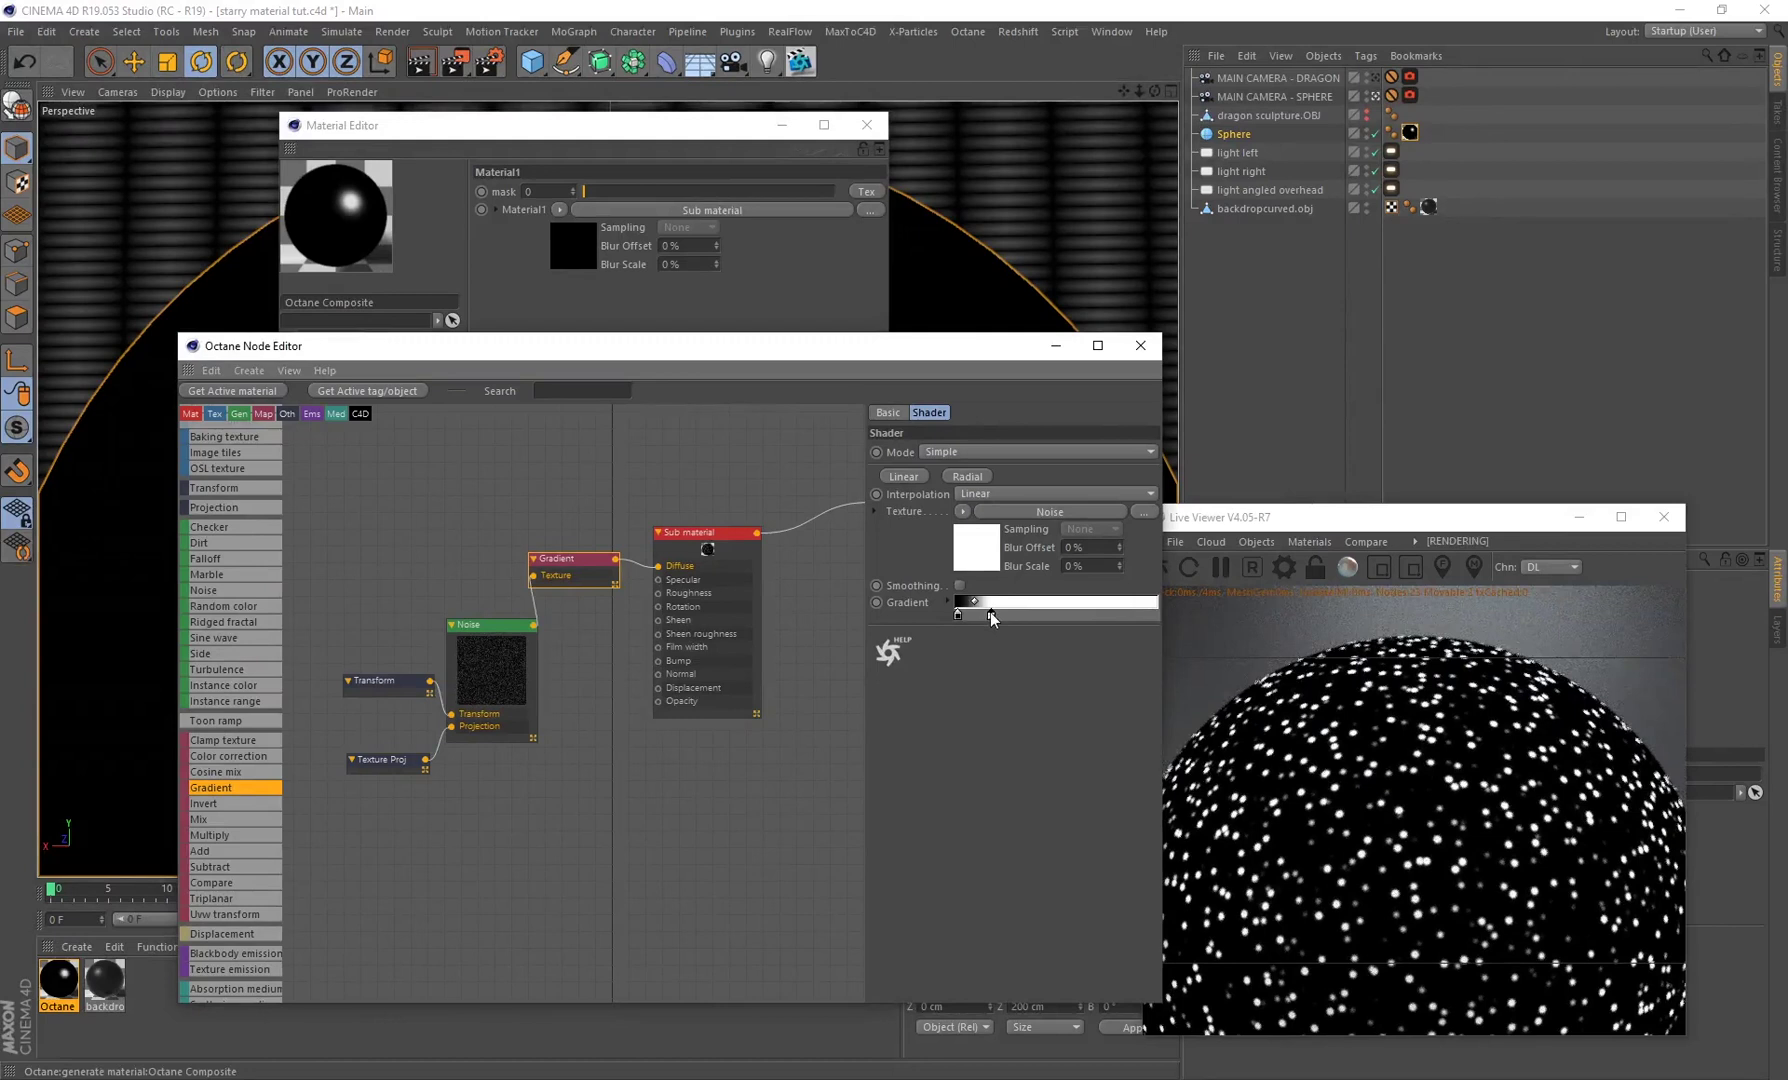
Step: Color the gradient's white knot blue with H 235°, S 78% and V 85%, and shift the Node Editor clear of the Live Viewer
{"action": "double_click", "coordinate": [990, 613]}
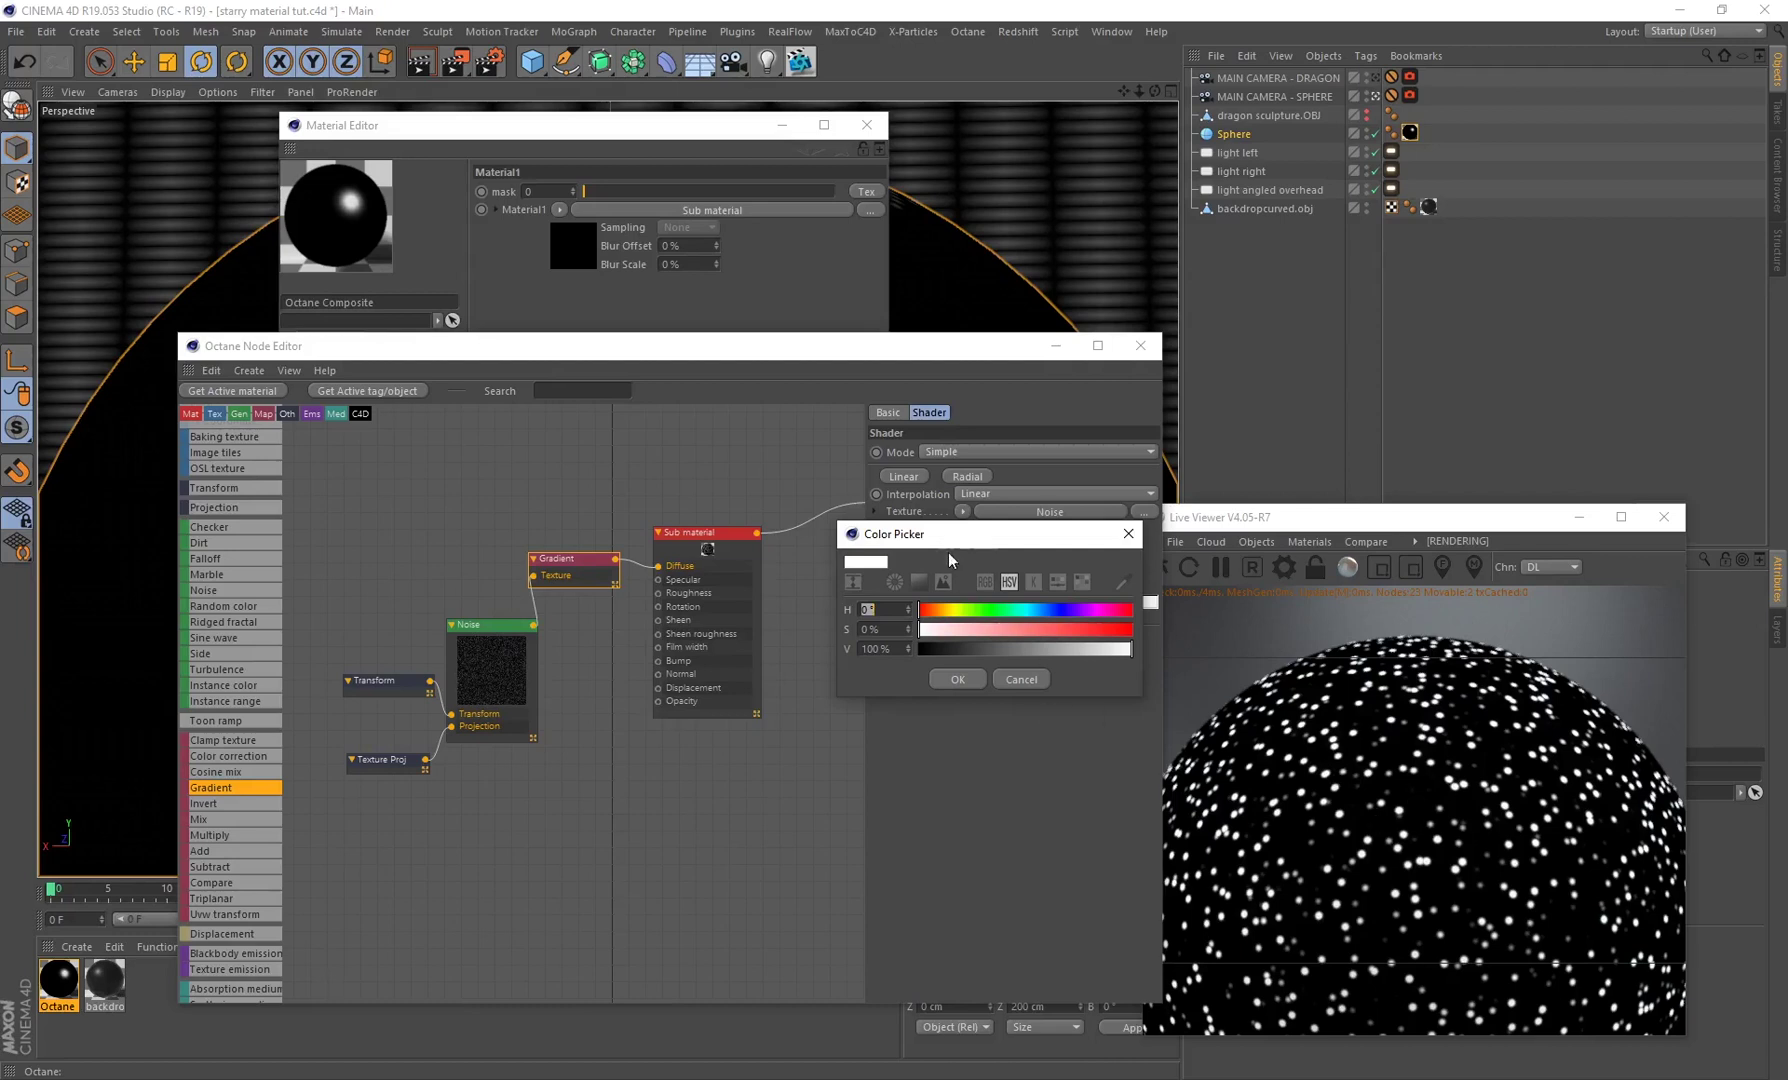
{"action": "left_click_drag", "start_coordinate": [949, 553], "coordinate": [626, 549]}
{"action": "left_click", "coordinate": [733, 605]}
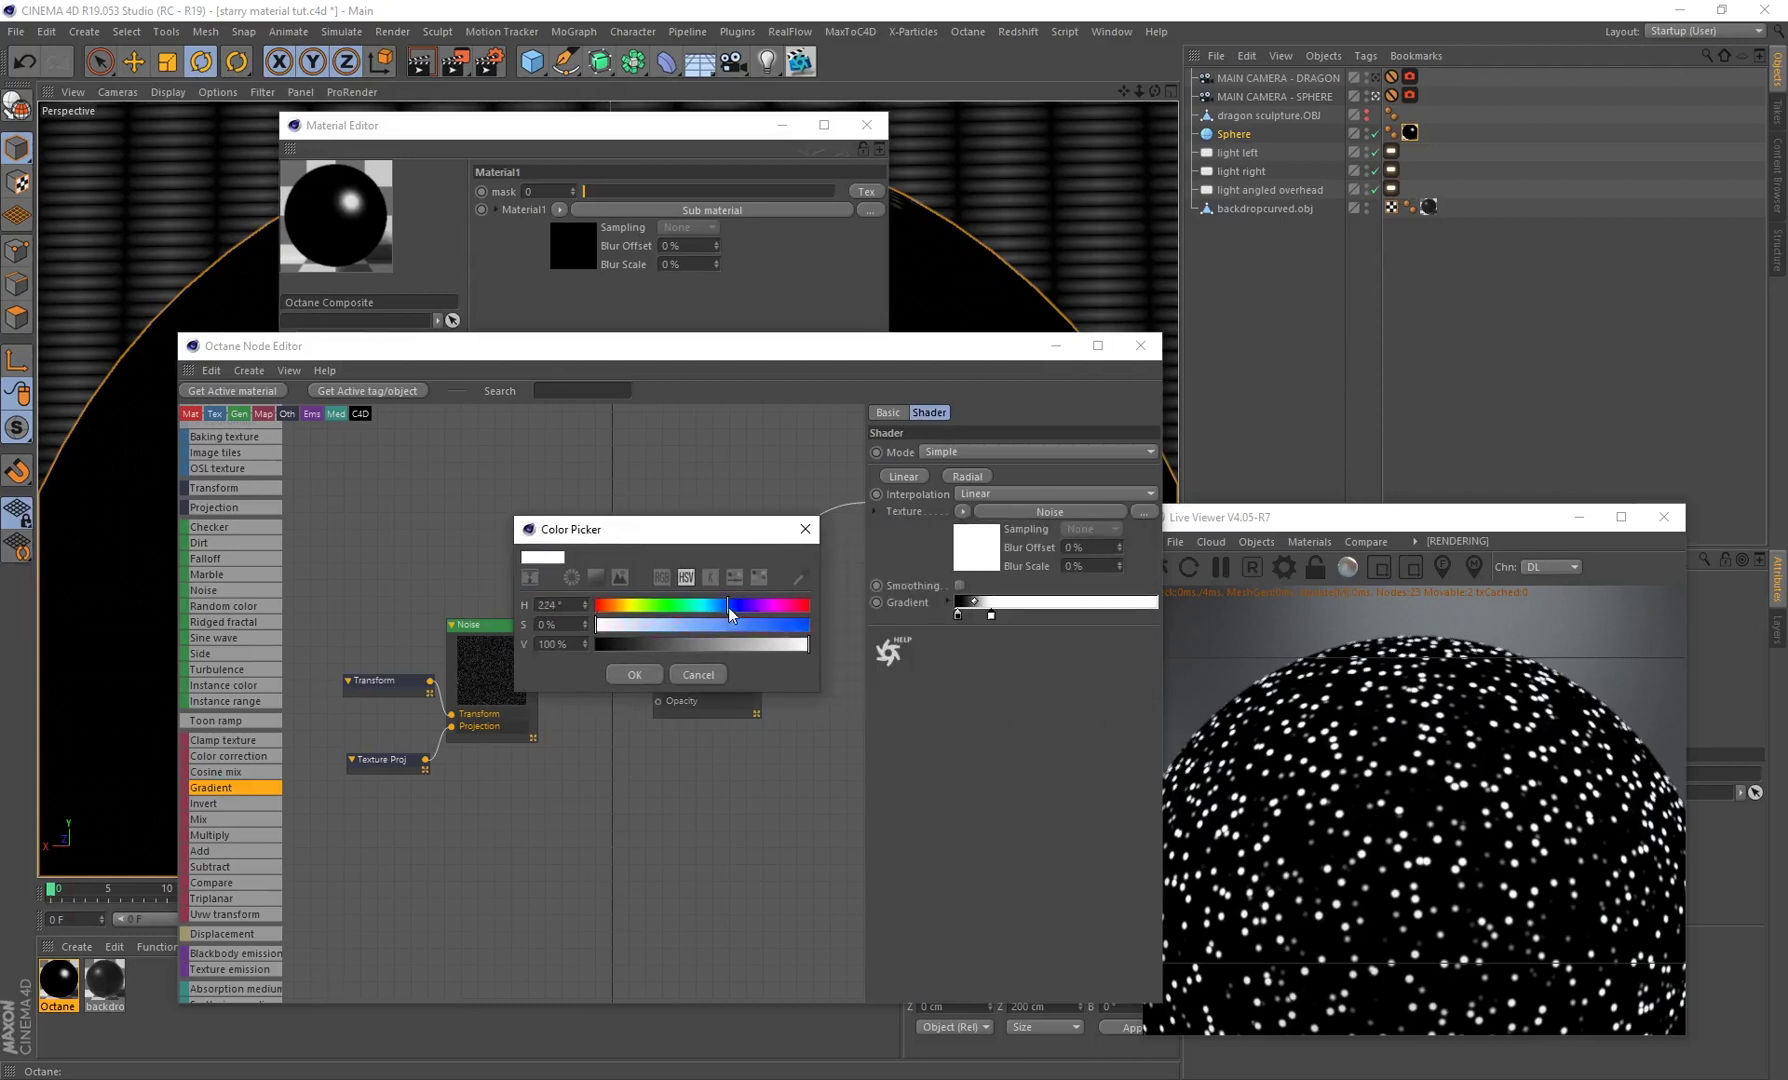
{"action": "left_click", "coordinate": [766, 624]}
{"action": "left_click", "coordinate": [558, 606]}
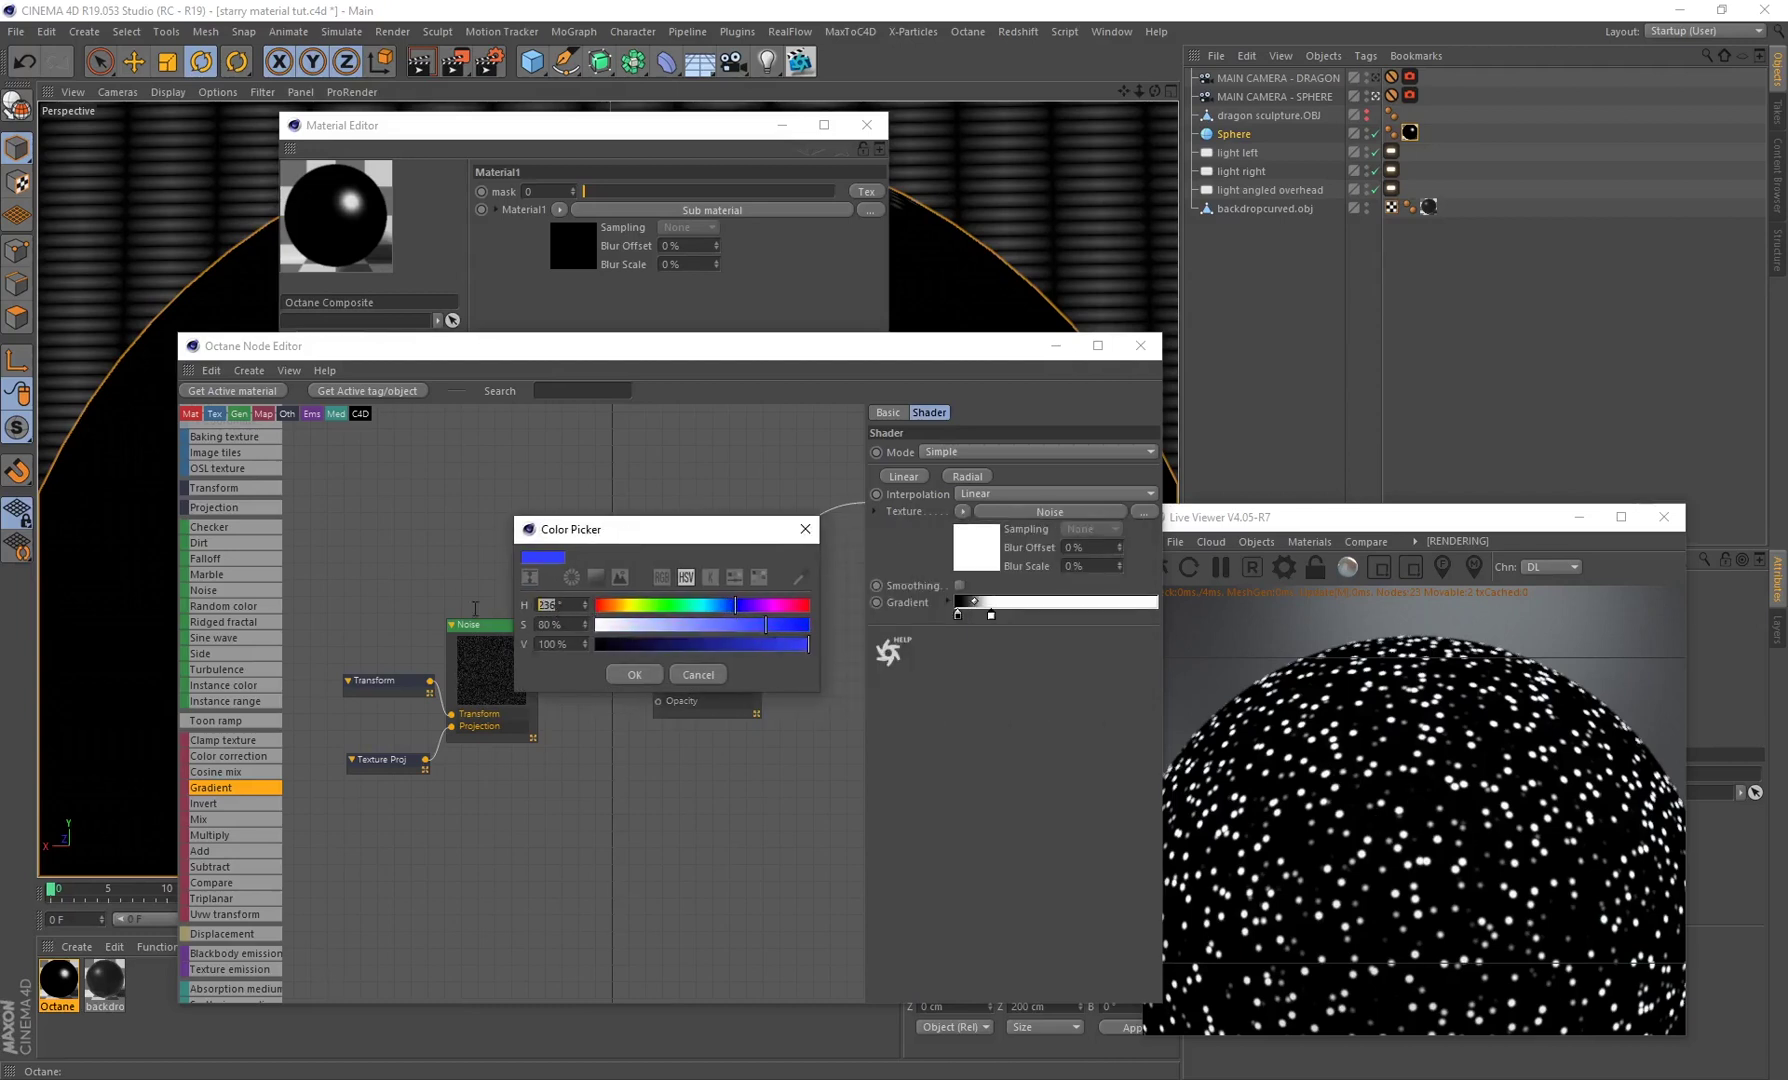
{"action": "type", "text": "23"}
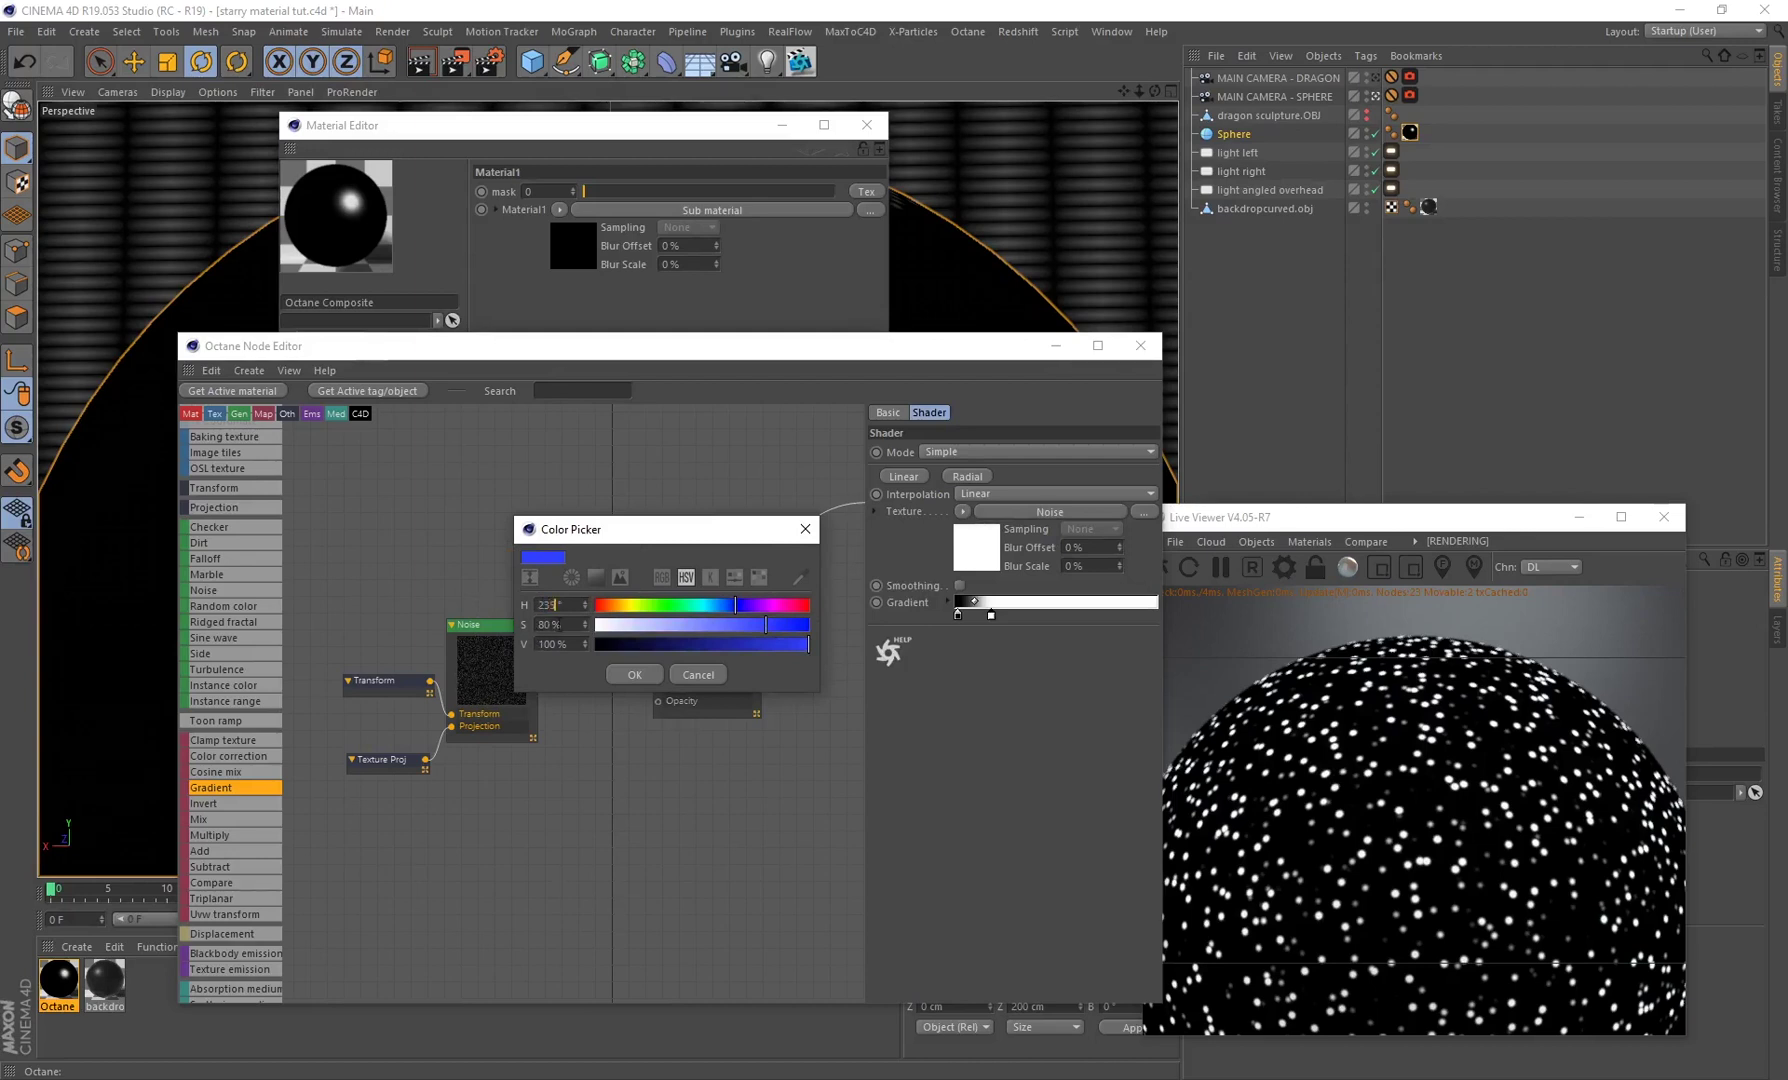
{"action": "type", "text": "5"}
{"action": "key", "text": "Tab"}
{"action": "type", "text": "78"}
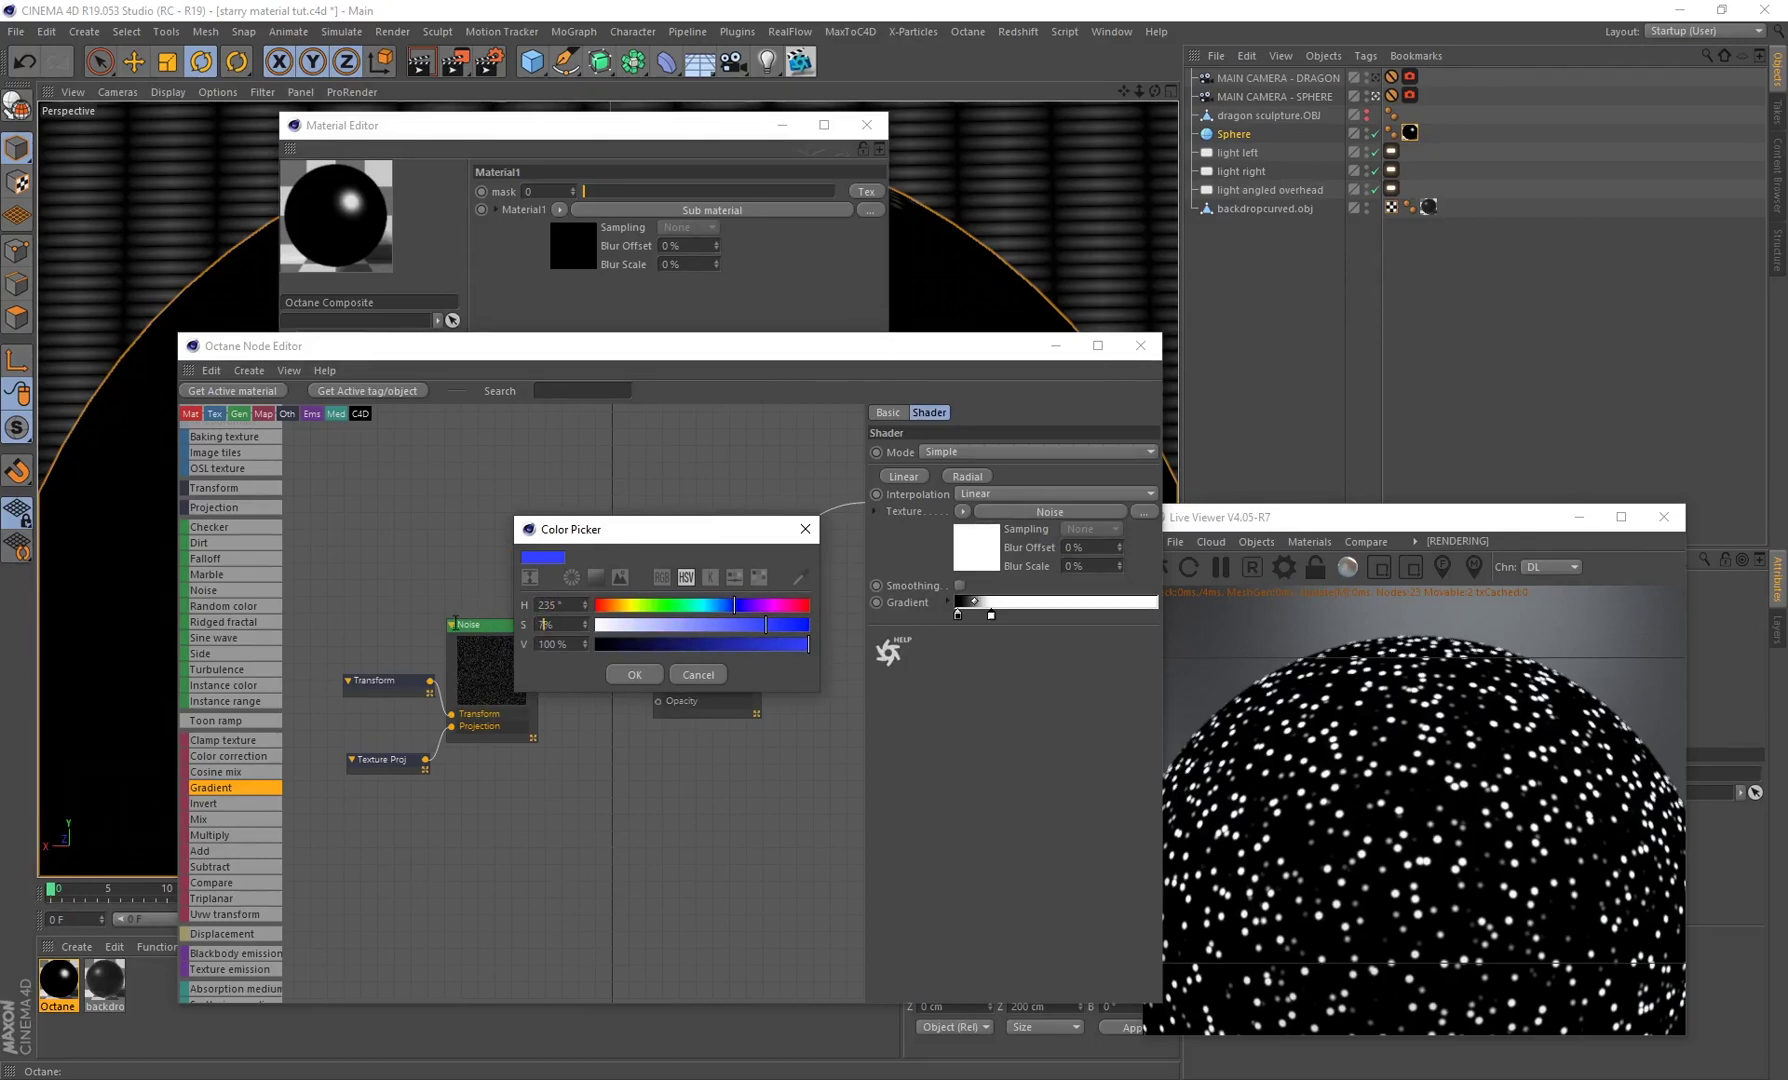
{"action": "key", "text": "Tab"}
{"action": "type", "text": "85"}
{"action": "left_click", "coordinate": [636, 676]}
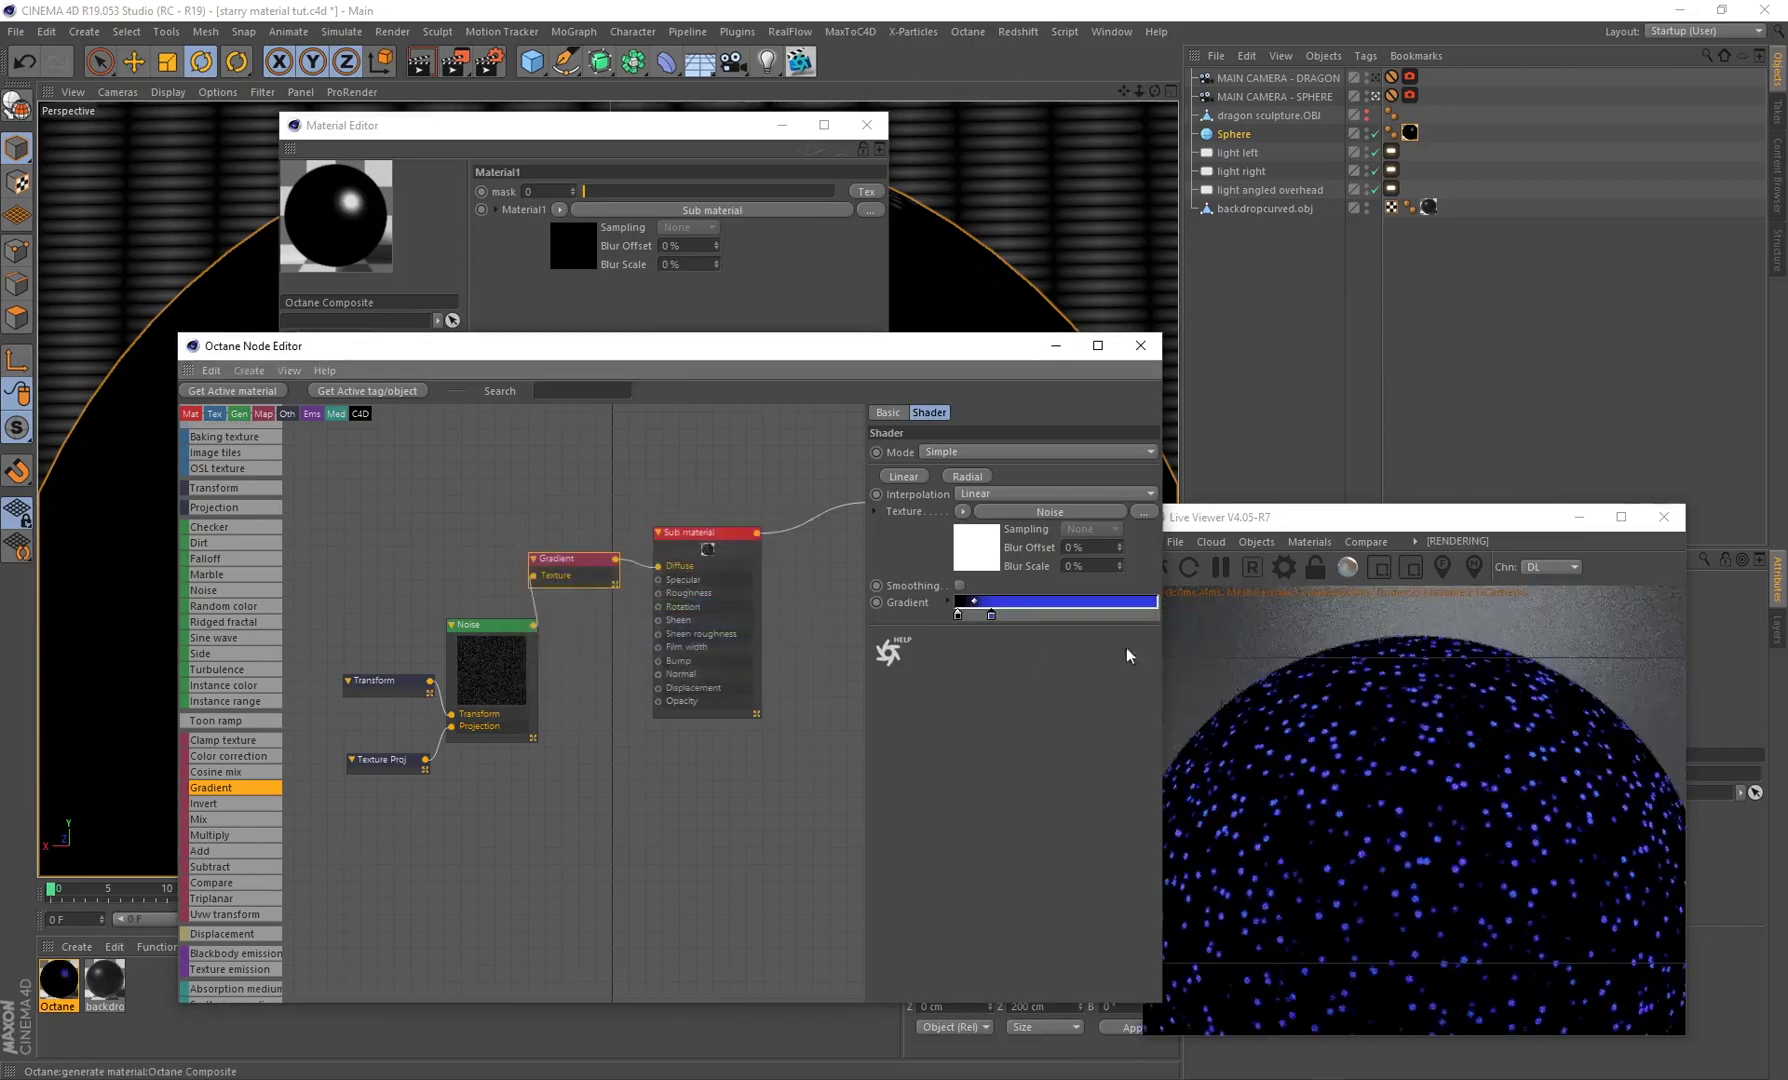
{"action": "left_click_drag", "start_coordinate": [772, 350], "coordinate": [655, 354]}
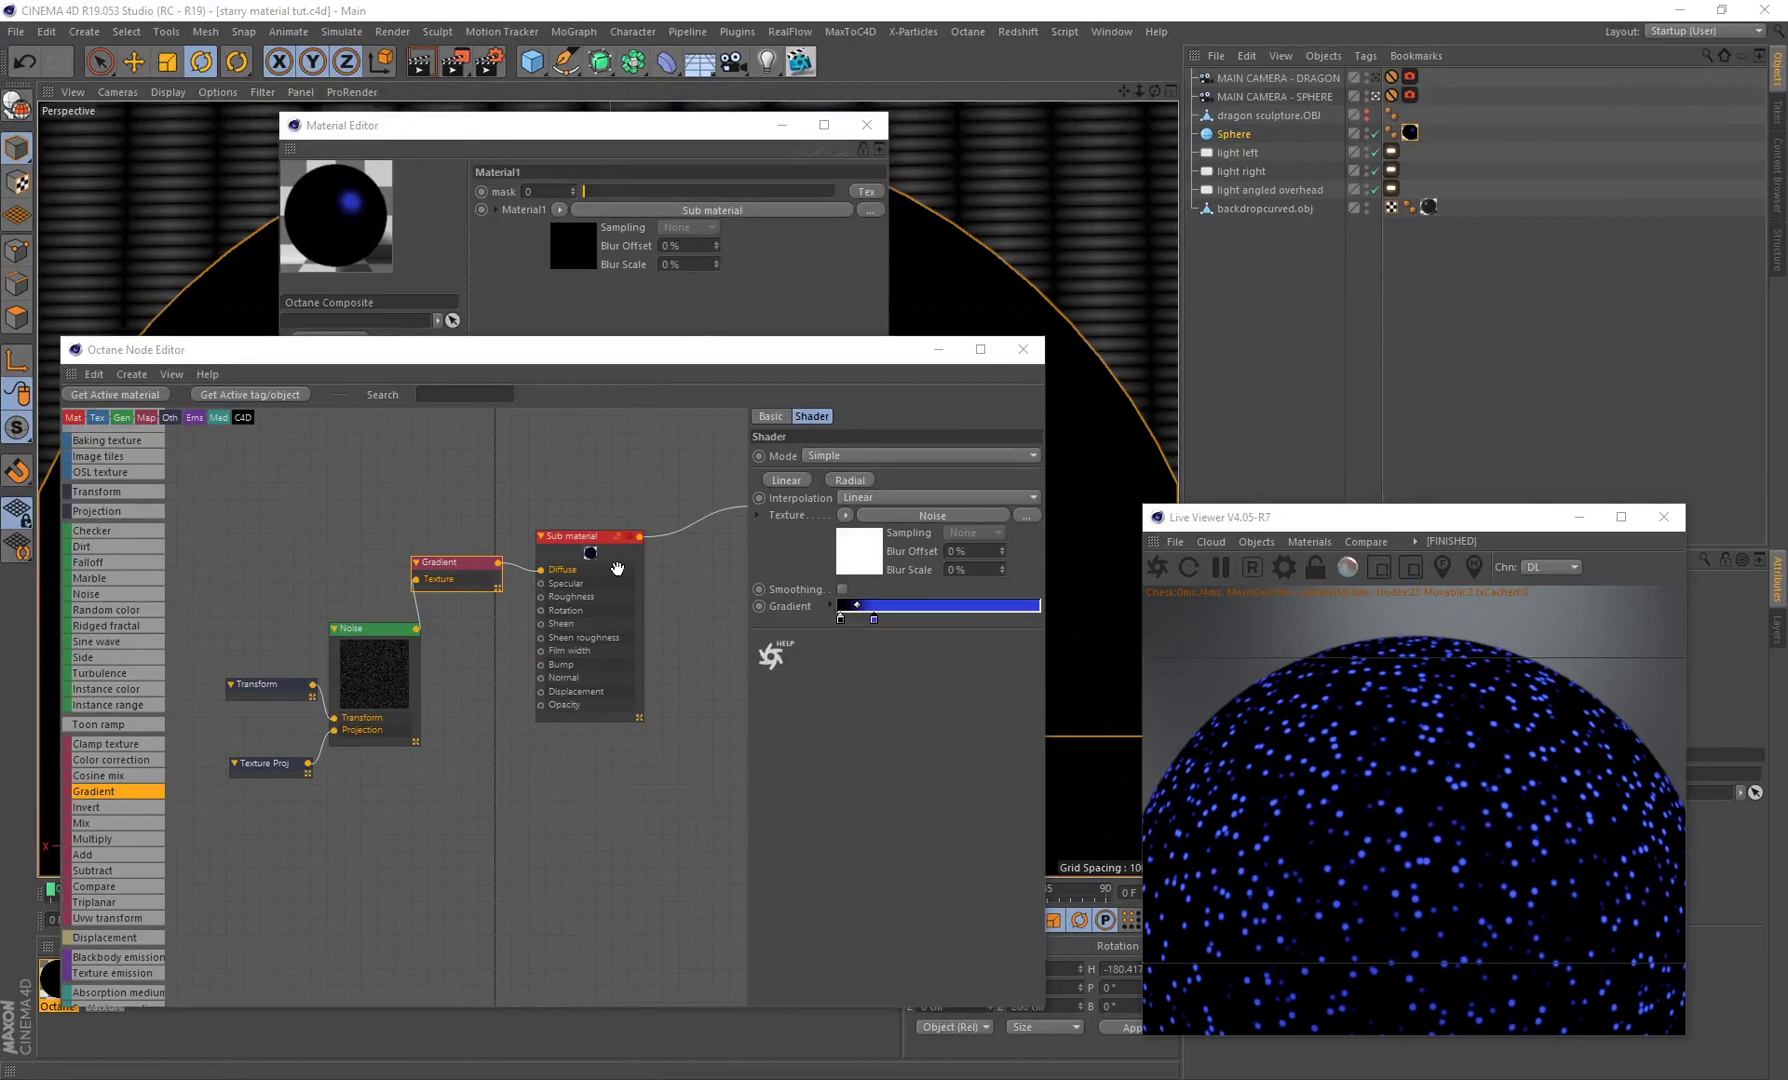
Step: Try higher specular values on the Sub material and restore its specular to 0
{"action": "left_click", "coordinate": [590, 563]}
{"action": "left_click", "coordinate": [941, 419]}
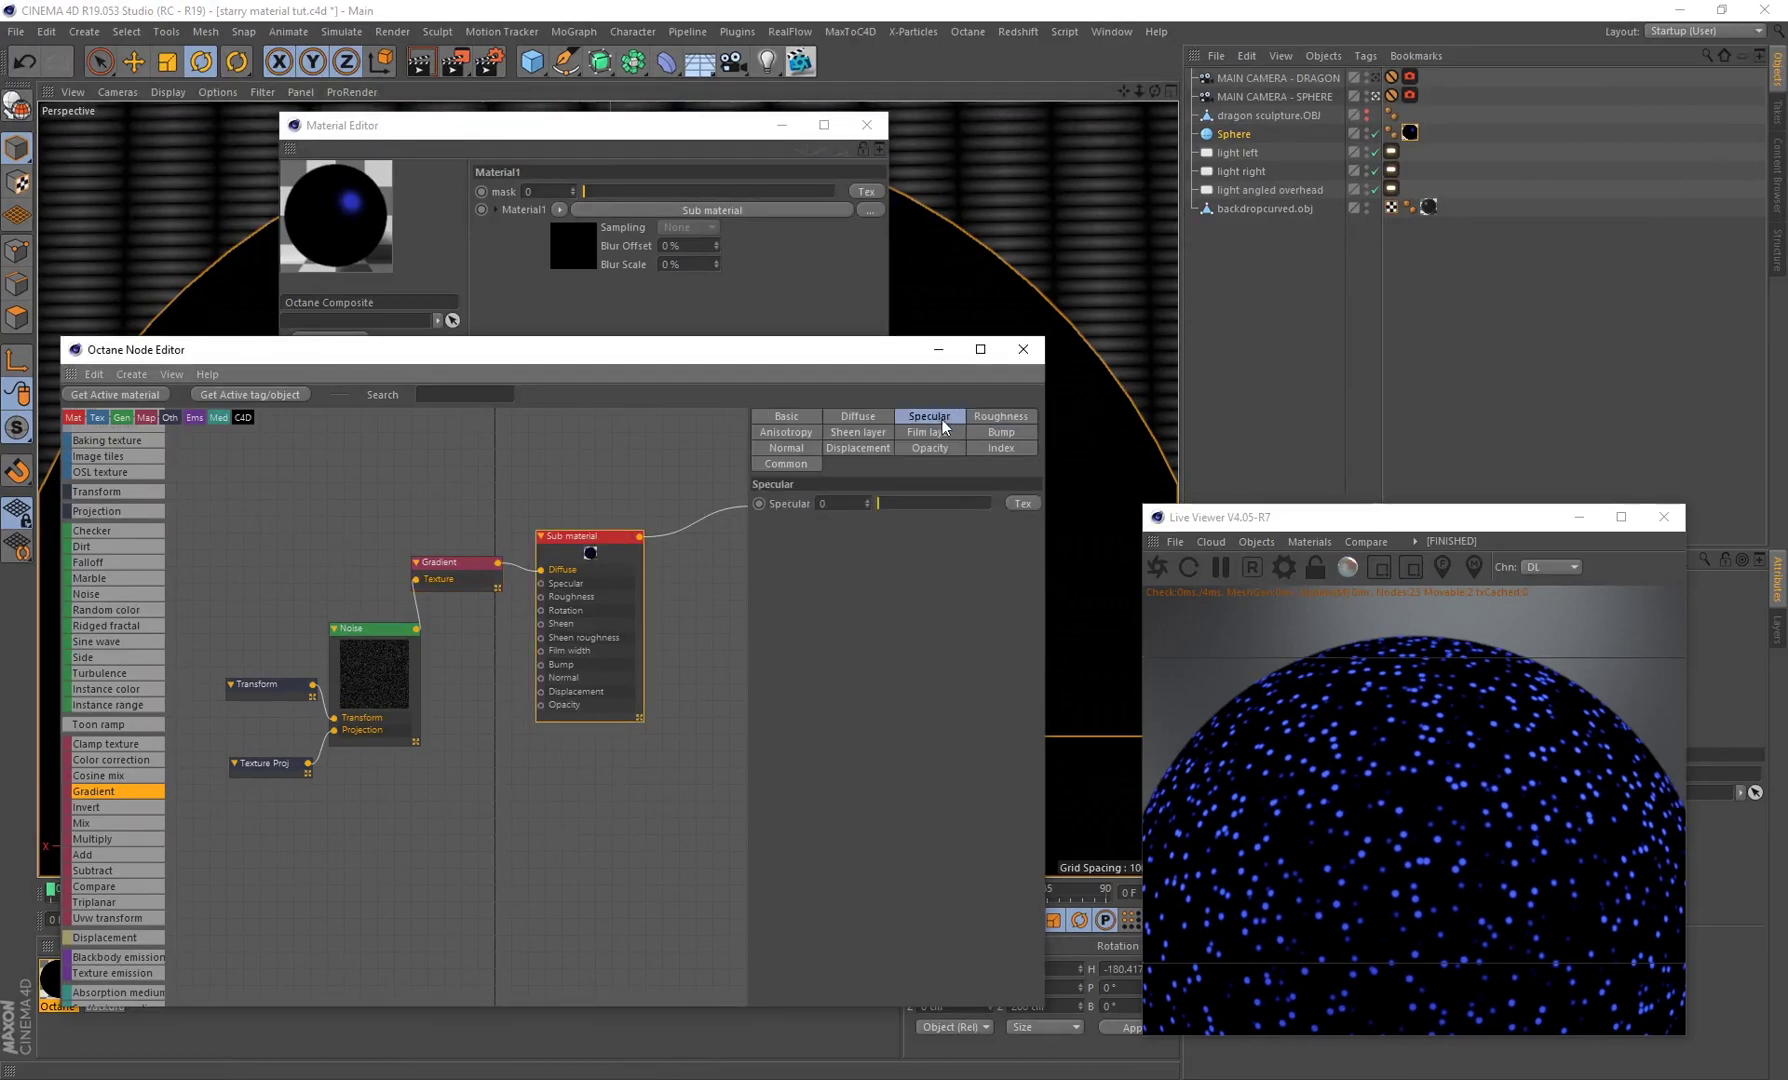
{"action": "left_click_drag", "start_coordinate": [879, 503], "coordinate": [895, 506]}
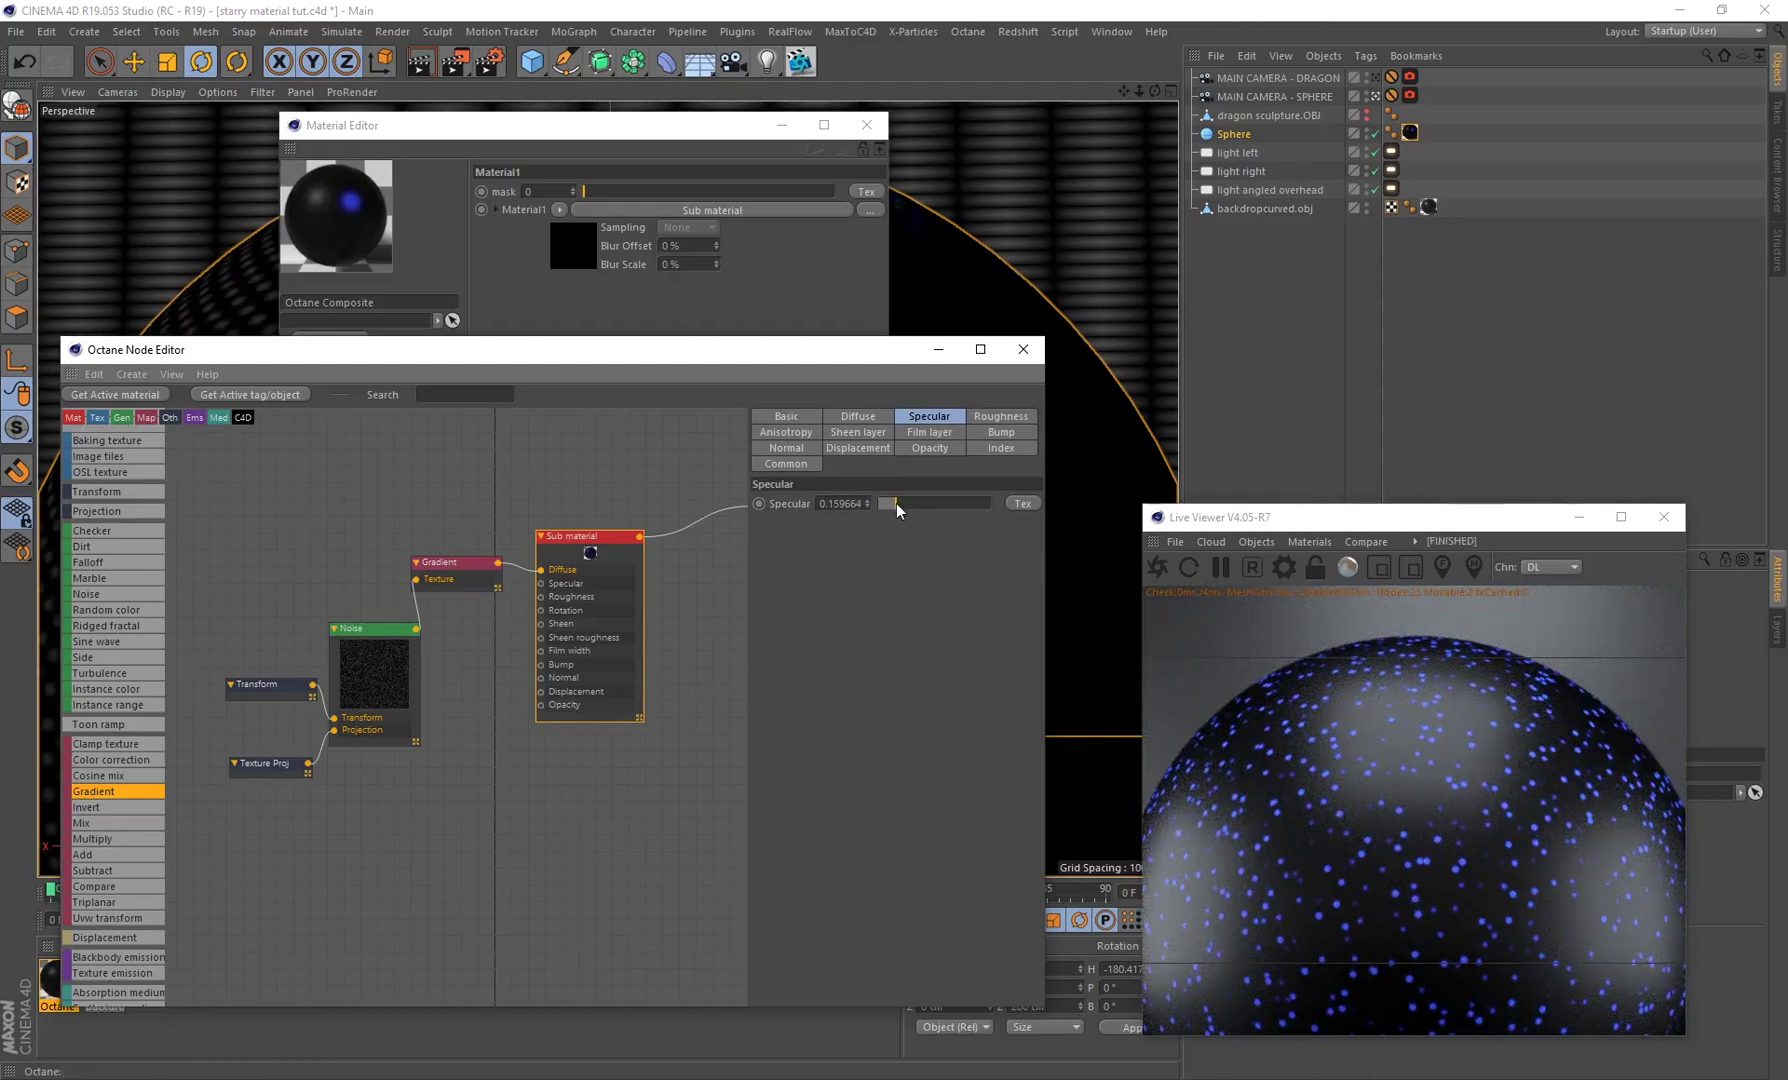
{"action": "left_click", "coordinate": [786, 416]}
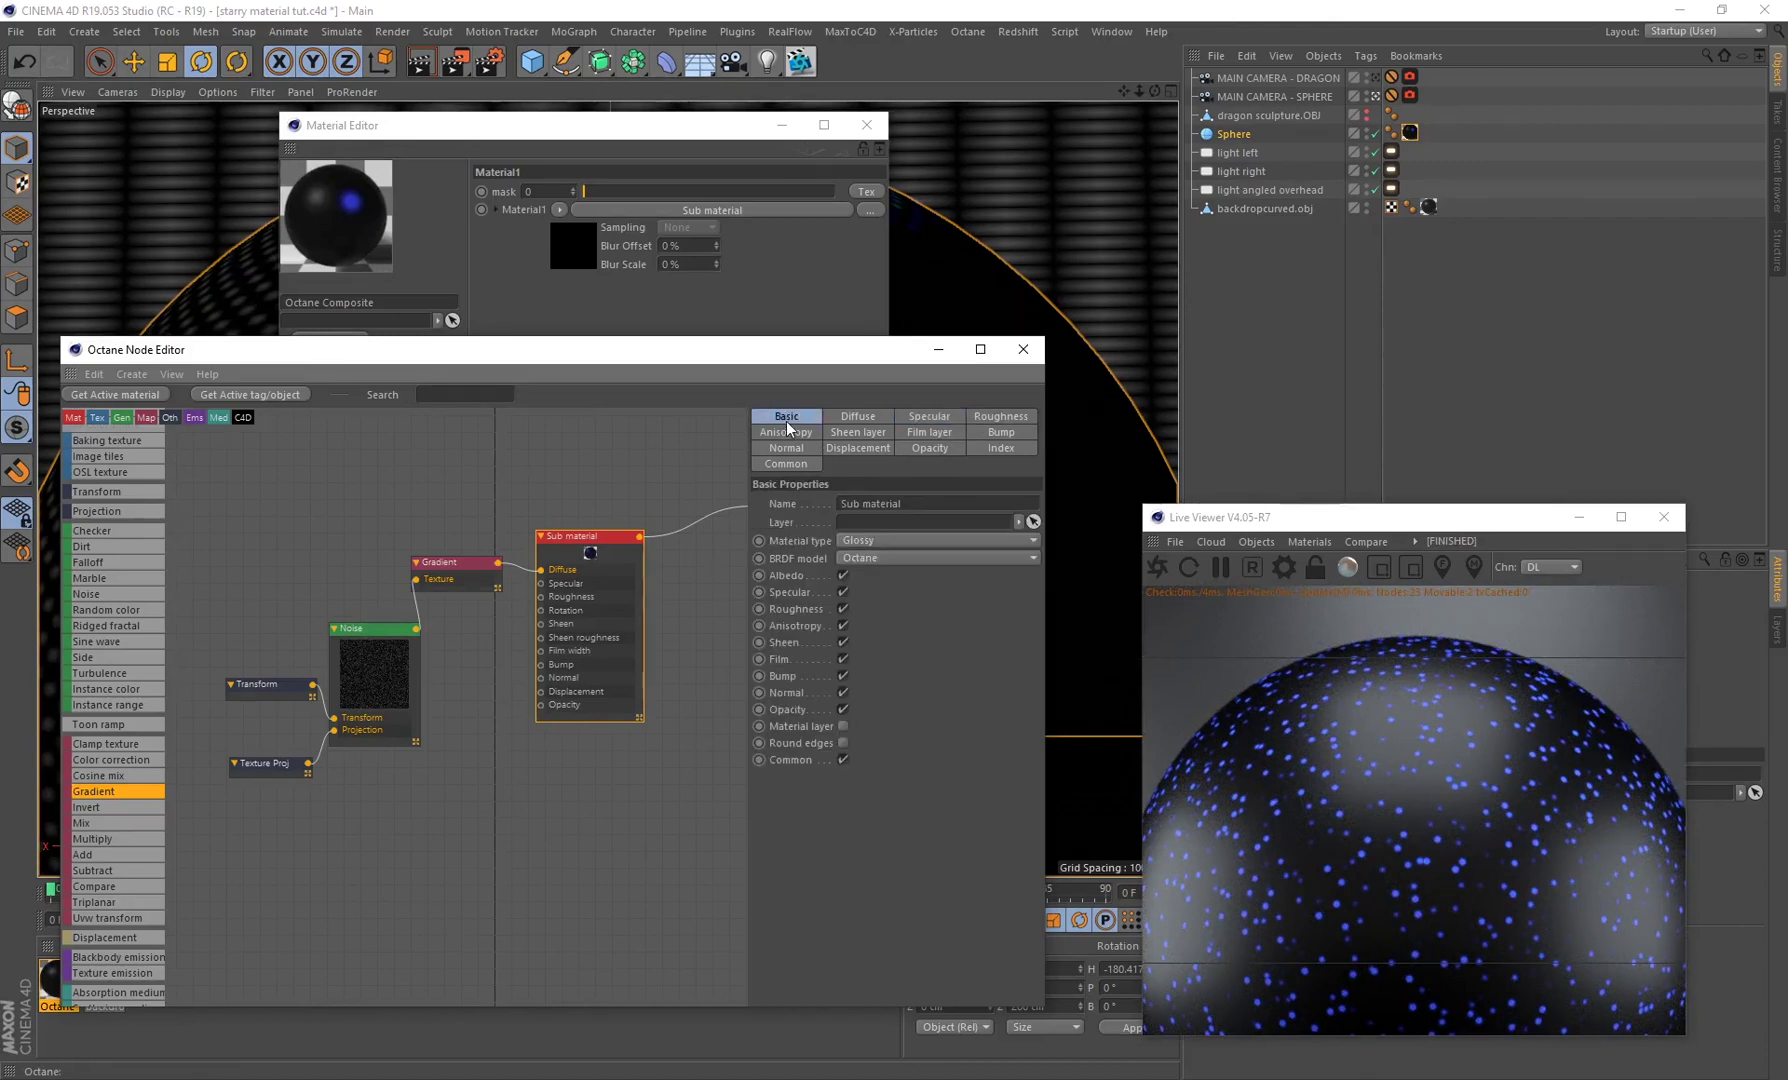
{"action": "left_click", "coordinate": [862, 541]}
{"action": "left_click", "coordinate": [937, 416]}
{"action": "left_click", "coordinate": [937, 416]}
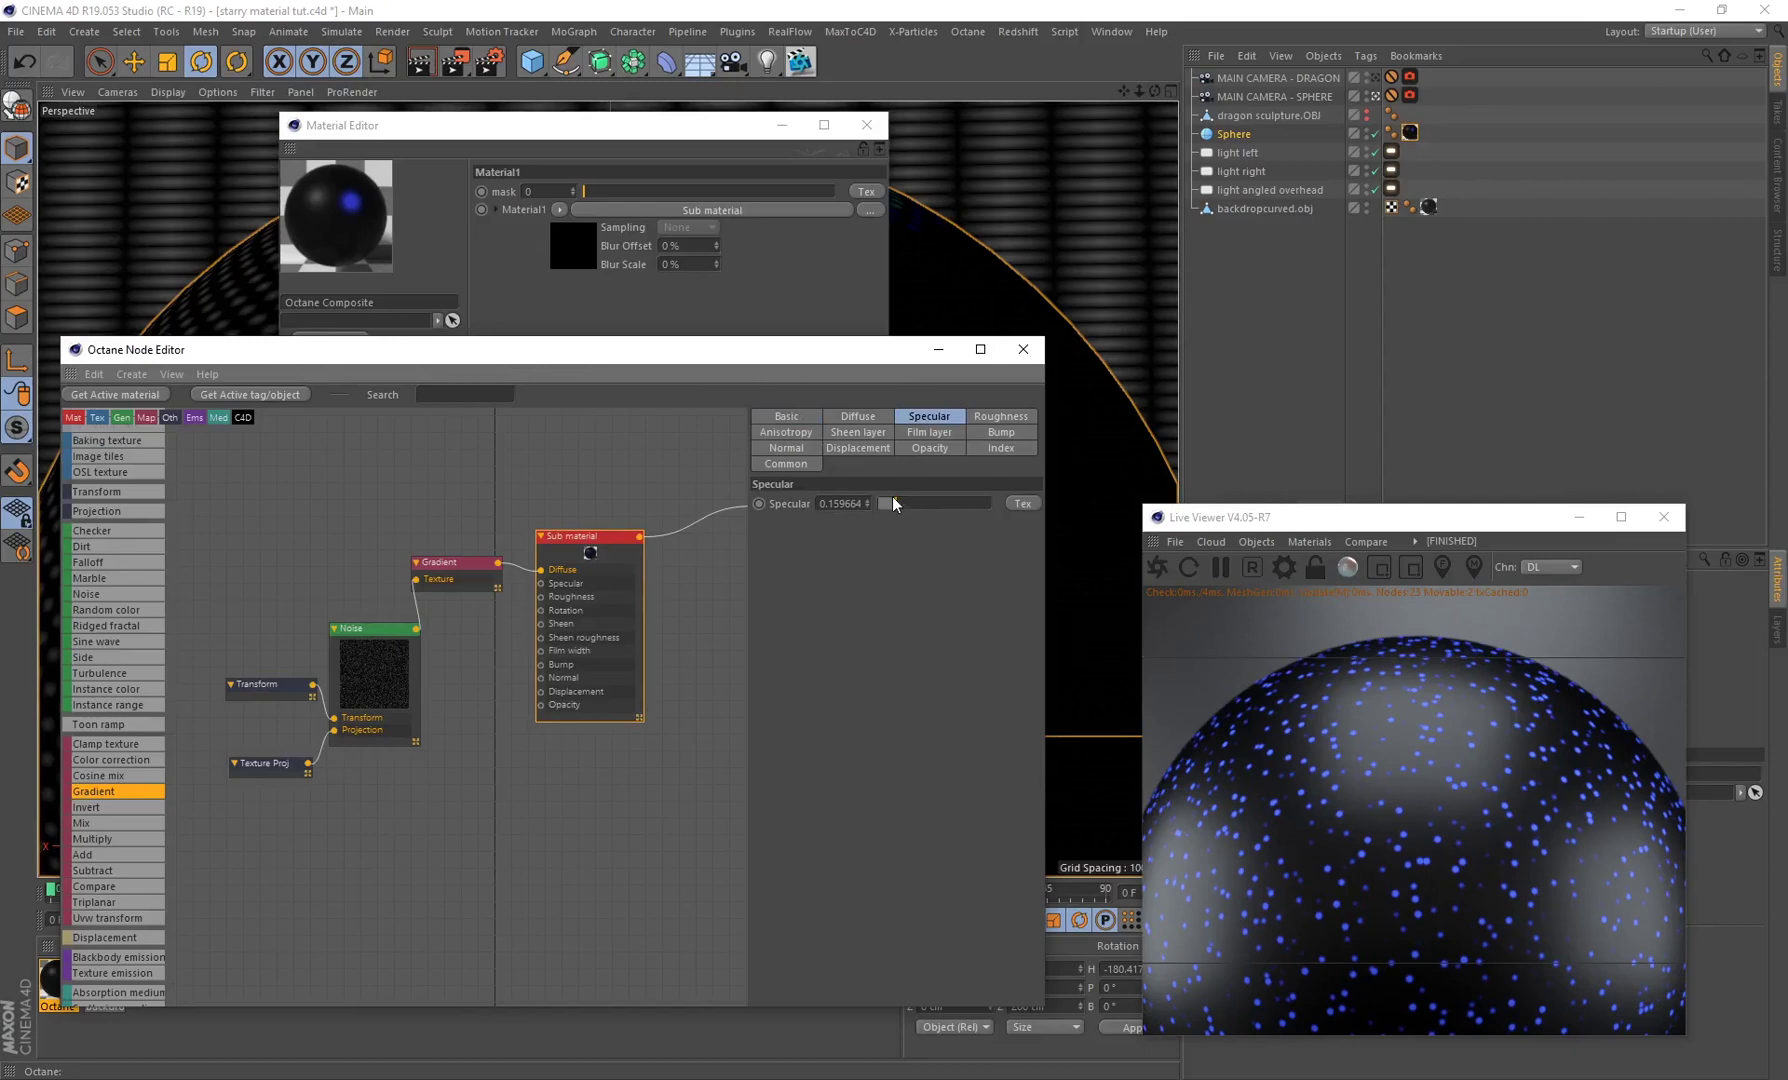
{"action": "left_click_drag", "start_coordinate": [893, 496], "coordinate": [886, 503]}
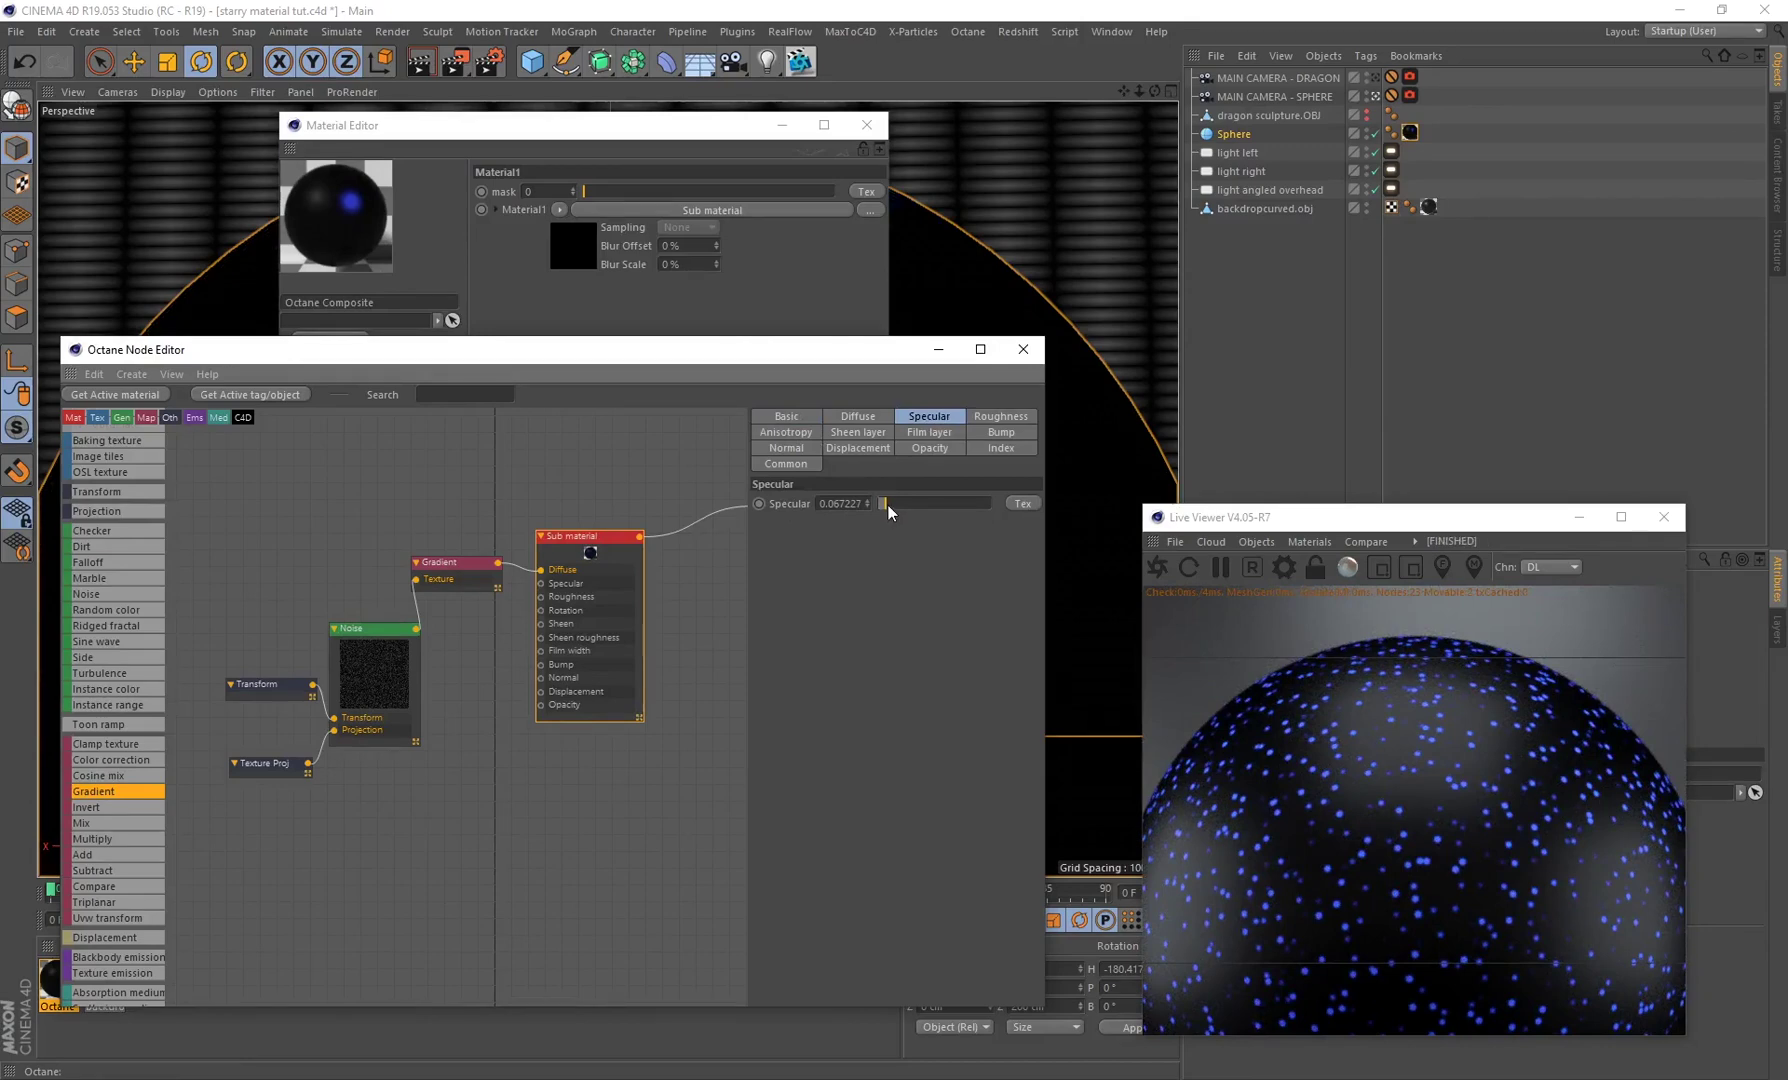
{"action": "left_click_drag", "start_coordinate": [887, 504], "coordinate": [873, 504]}
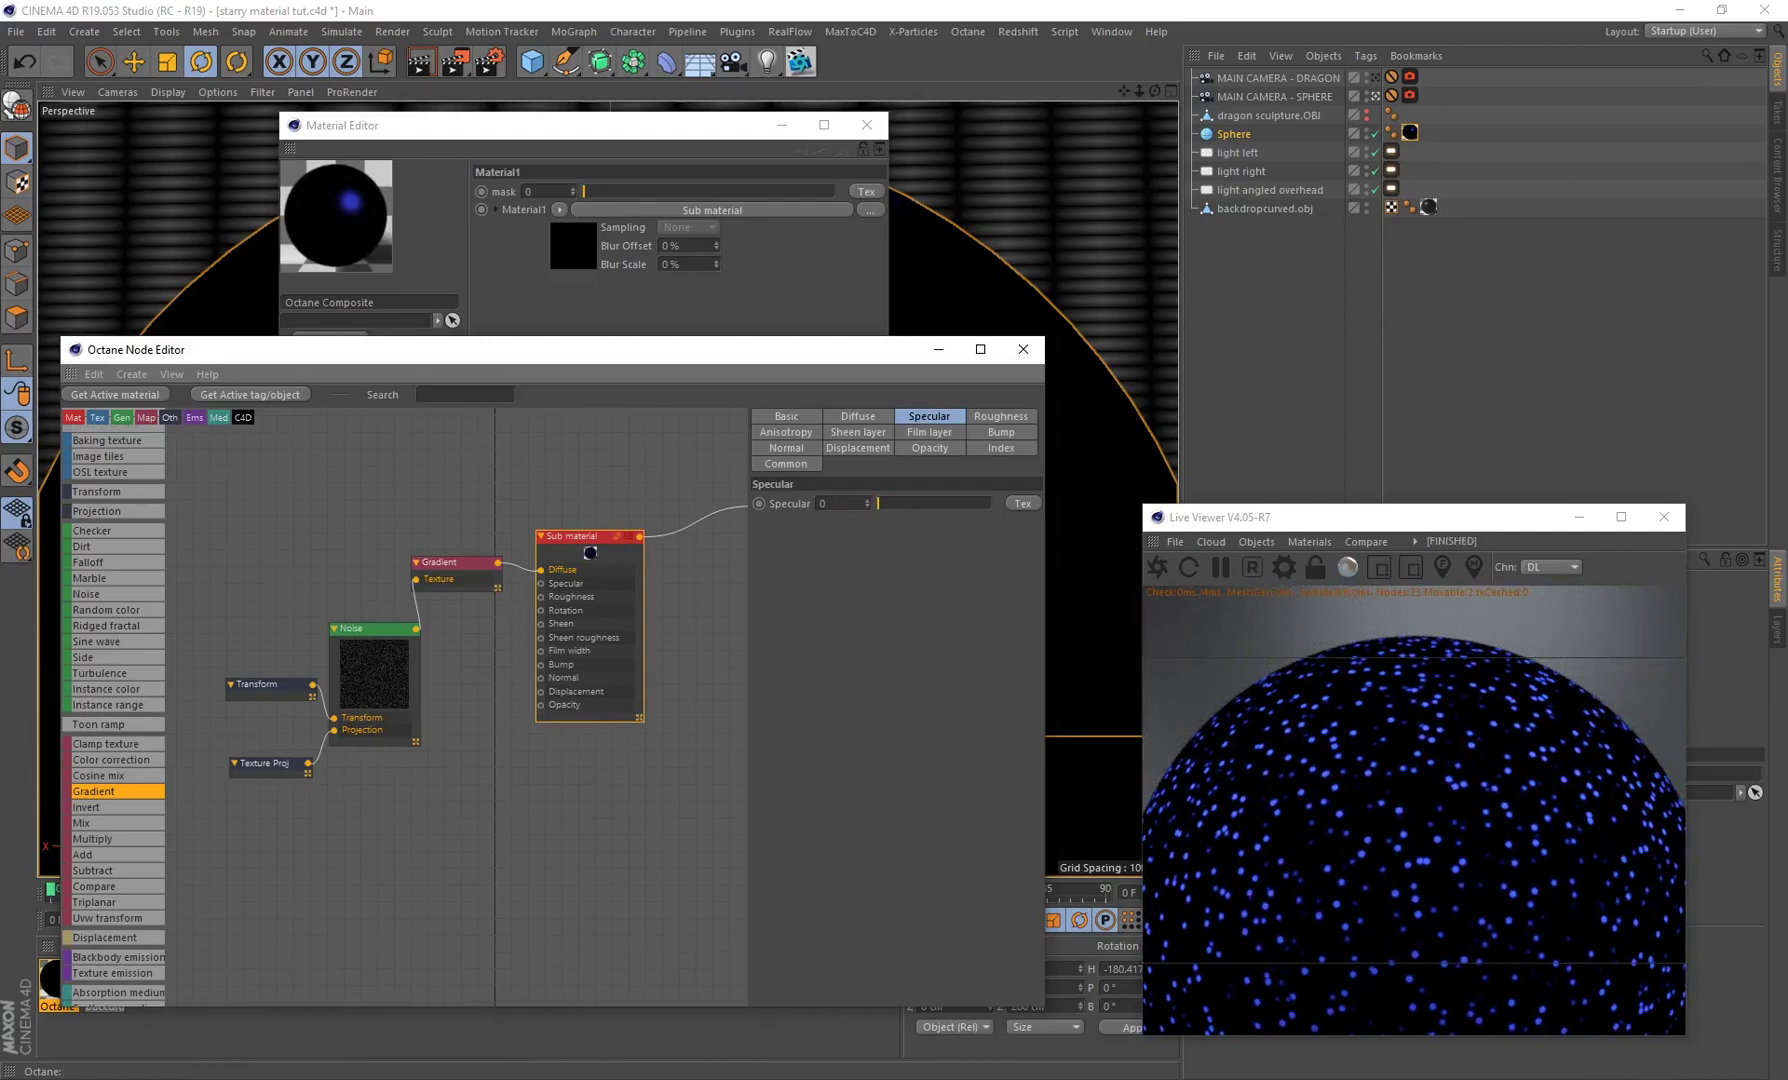
Step: Add a second Sub material node below the first and connect it to the composite's Material2 input
{"action": "scroll", "coordinate": [306, 707], "scroll_direction": "down", "scroll_amount": 3}
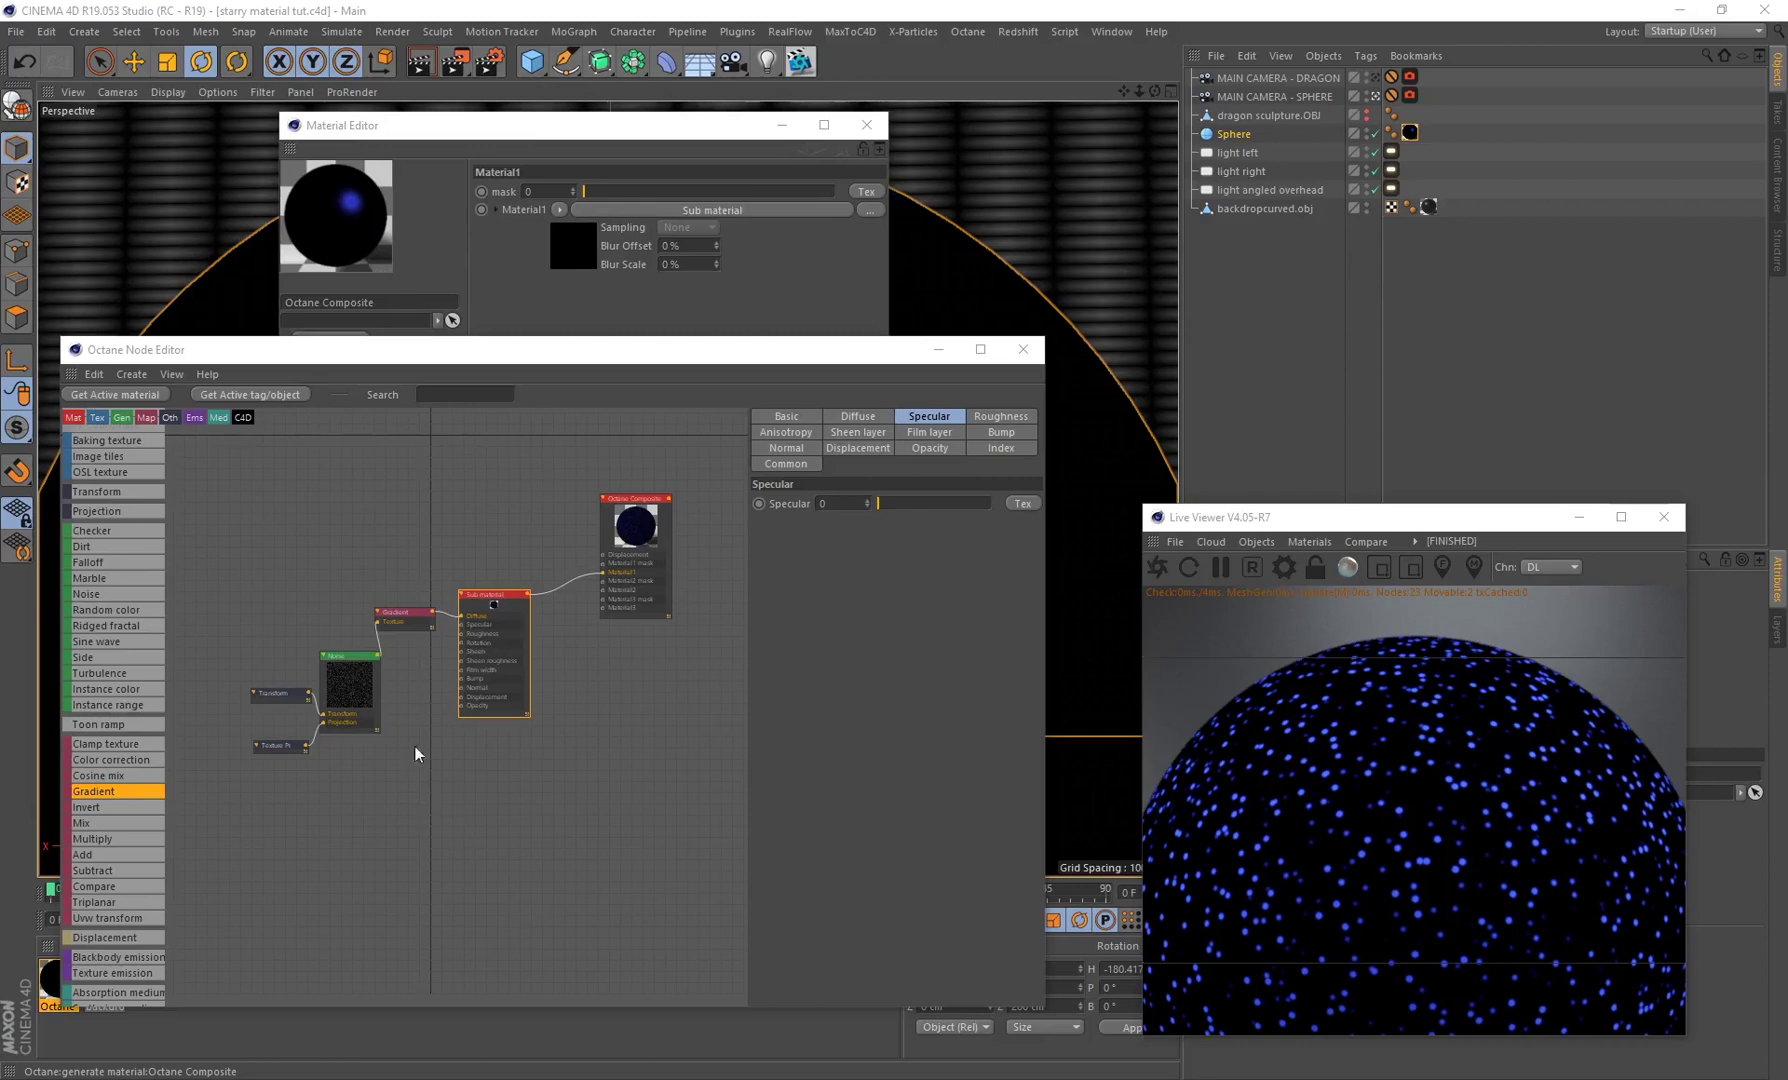
{"action": "scroll", "coordinate": [113, 489], "scroll_direction": "up", "scroll_amount": 3}
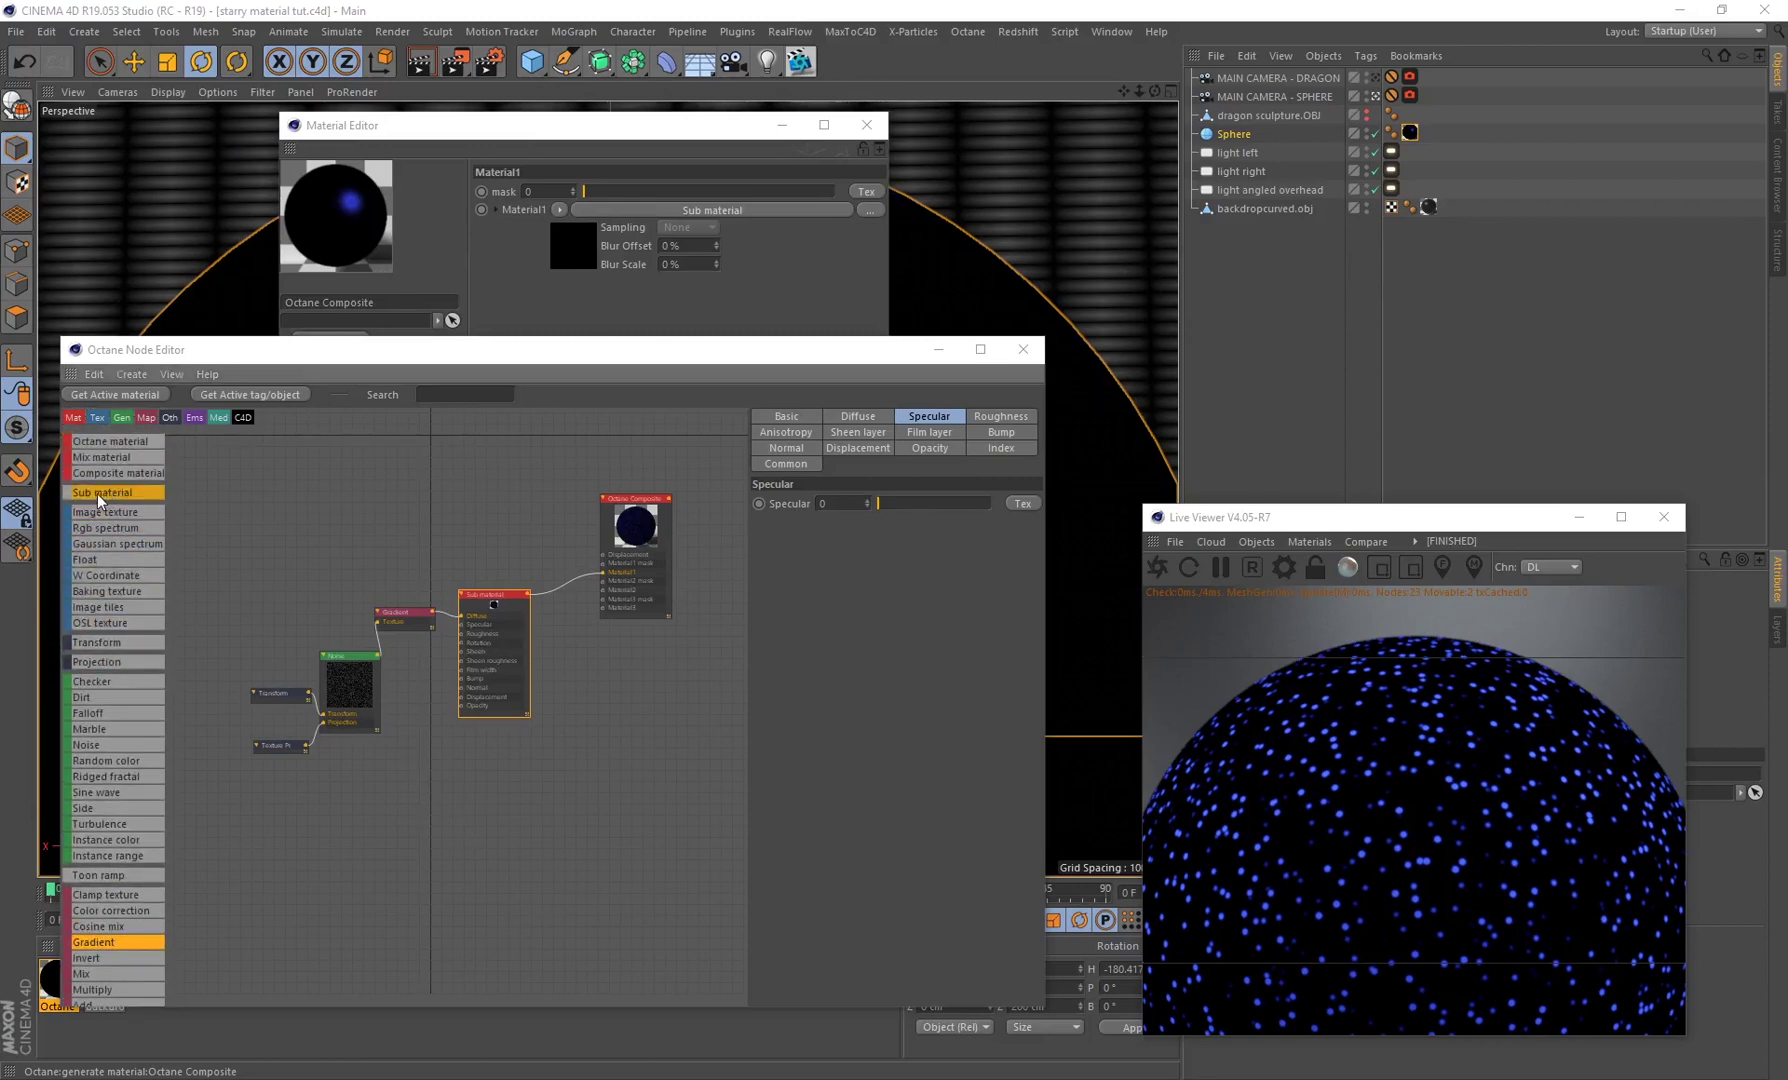
{"action": "left_click_drag", "start_coordinate": [577, 793], "coordinate": [614, 531]}
{"action": "scroll", "coordinate": [595, 832], "scroll_direction": "up", "scroll_amount": 2}
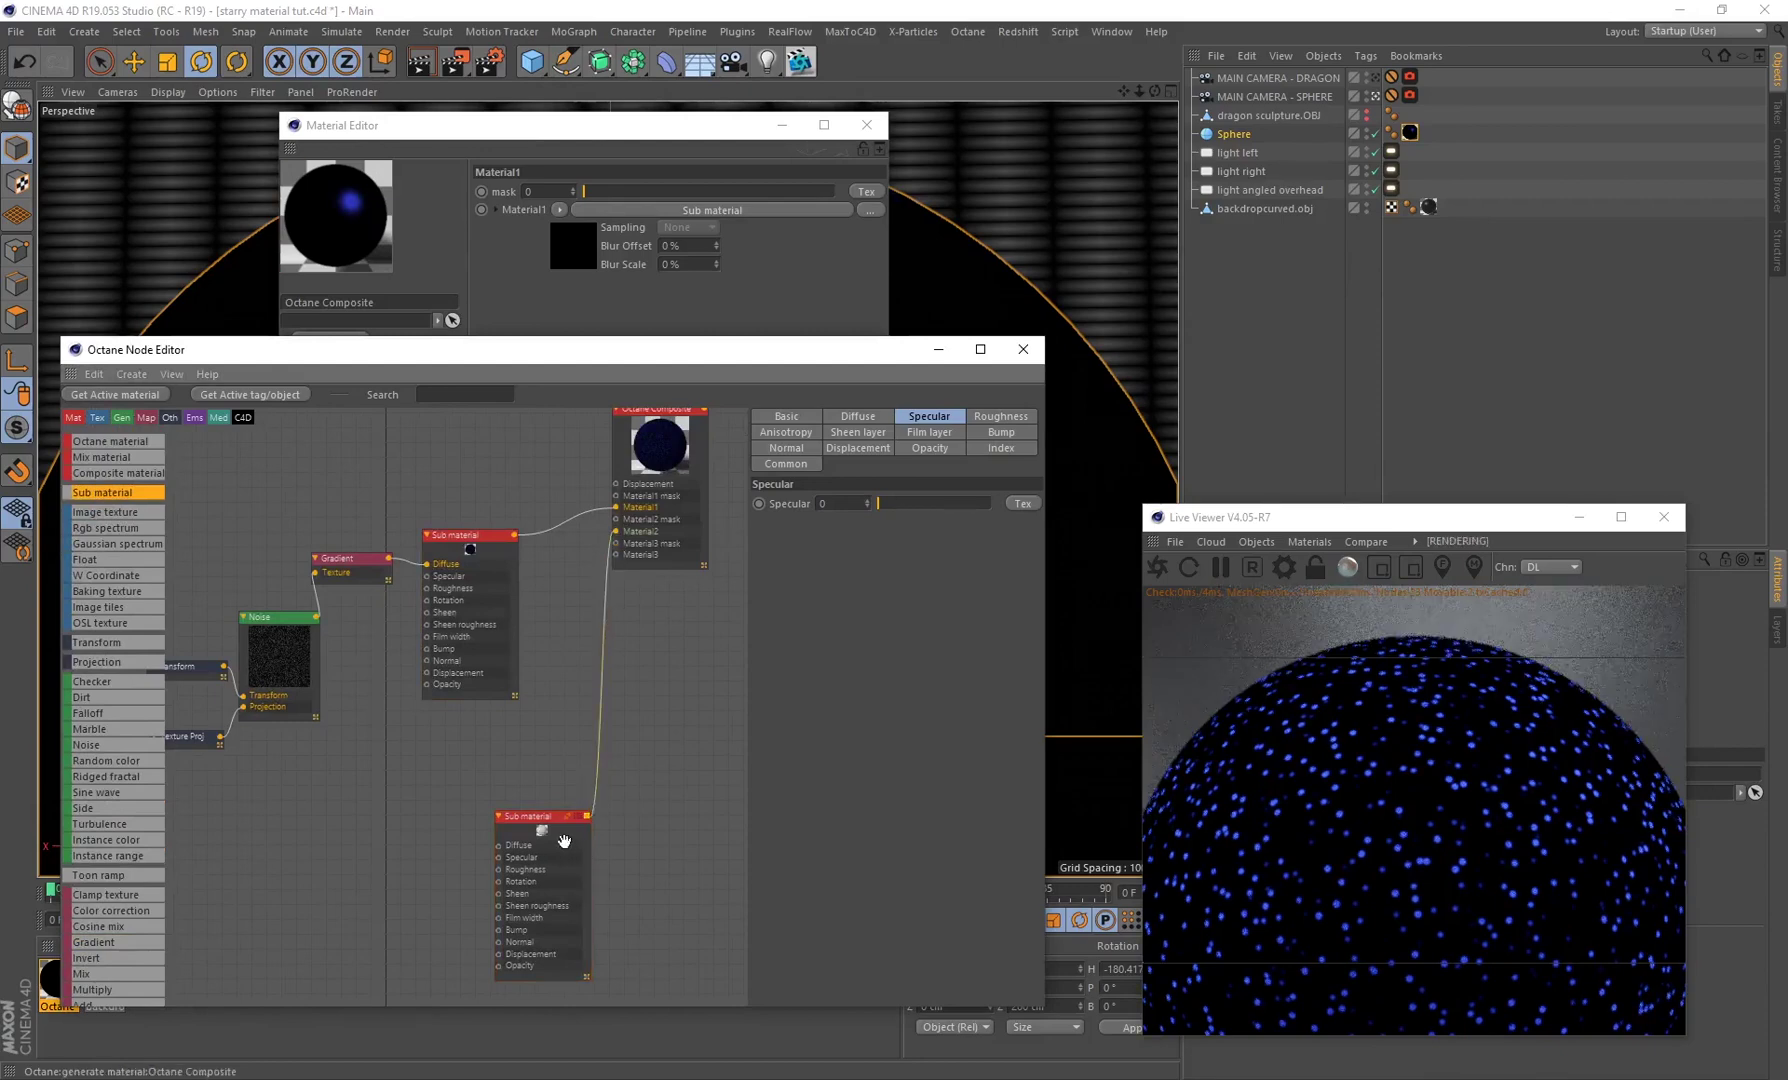
Step: Change the second Sub material's type to Diffuse and reposition its node below the first Sub material
{"action": "left_click", "coordinate": [785, 418]}
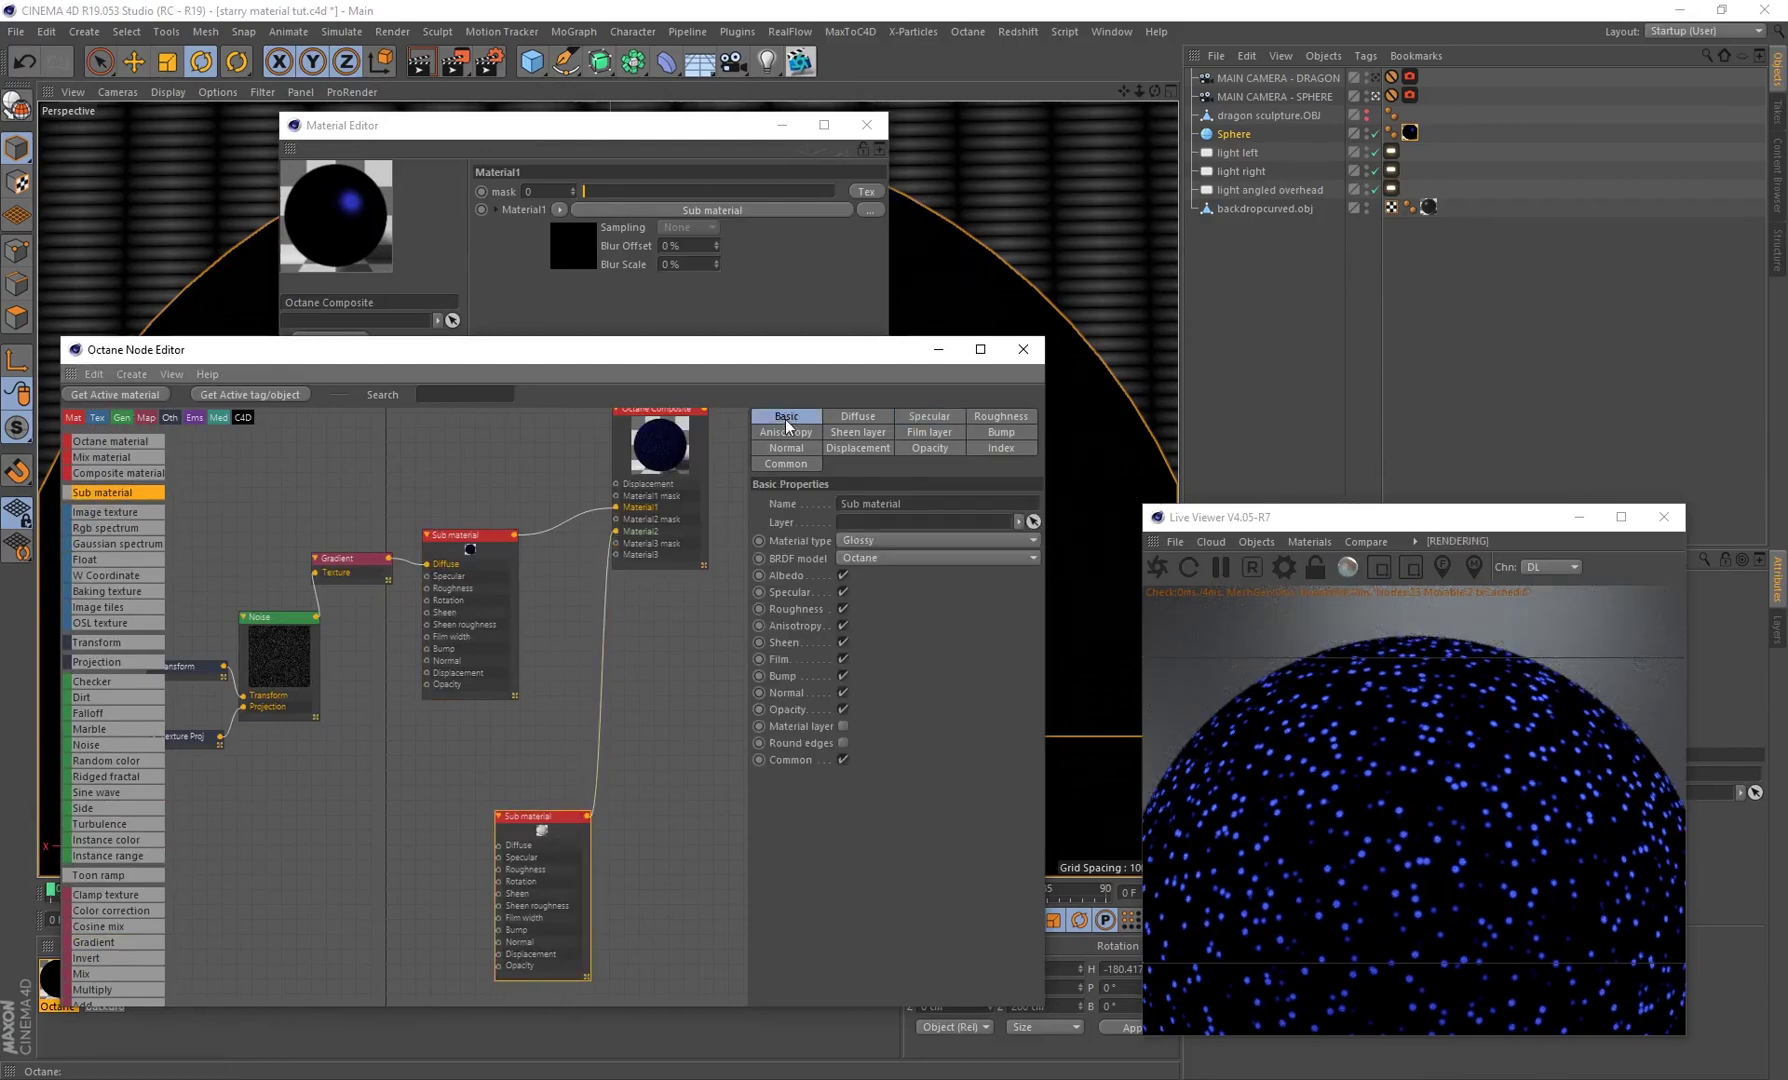
{"action": "left_click", "coordinate": [872, 541]}
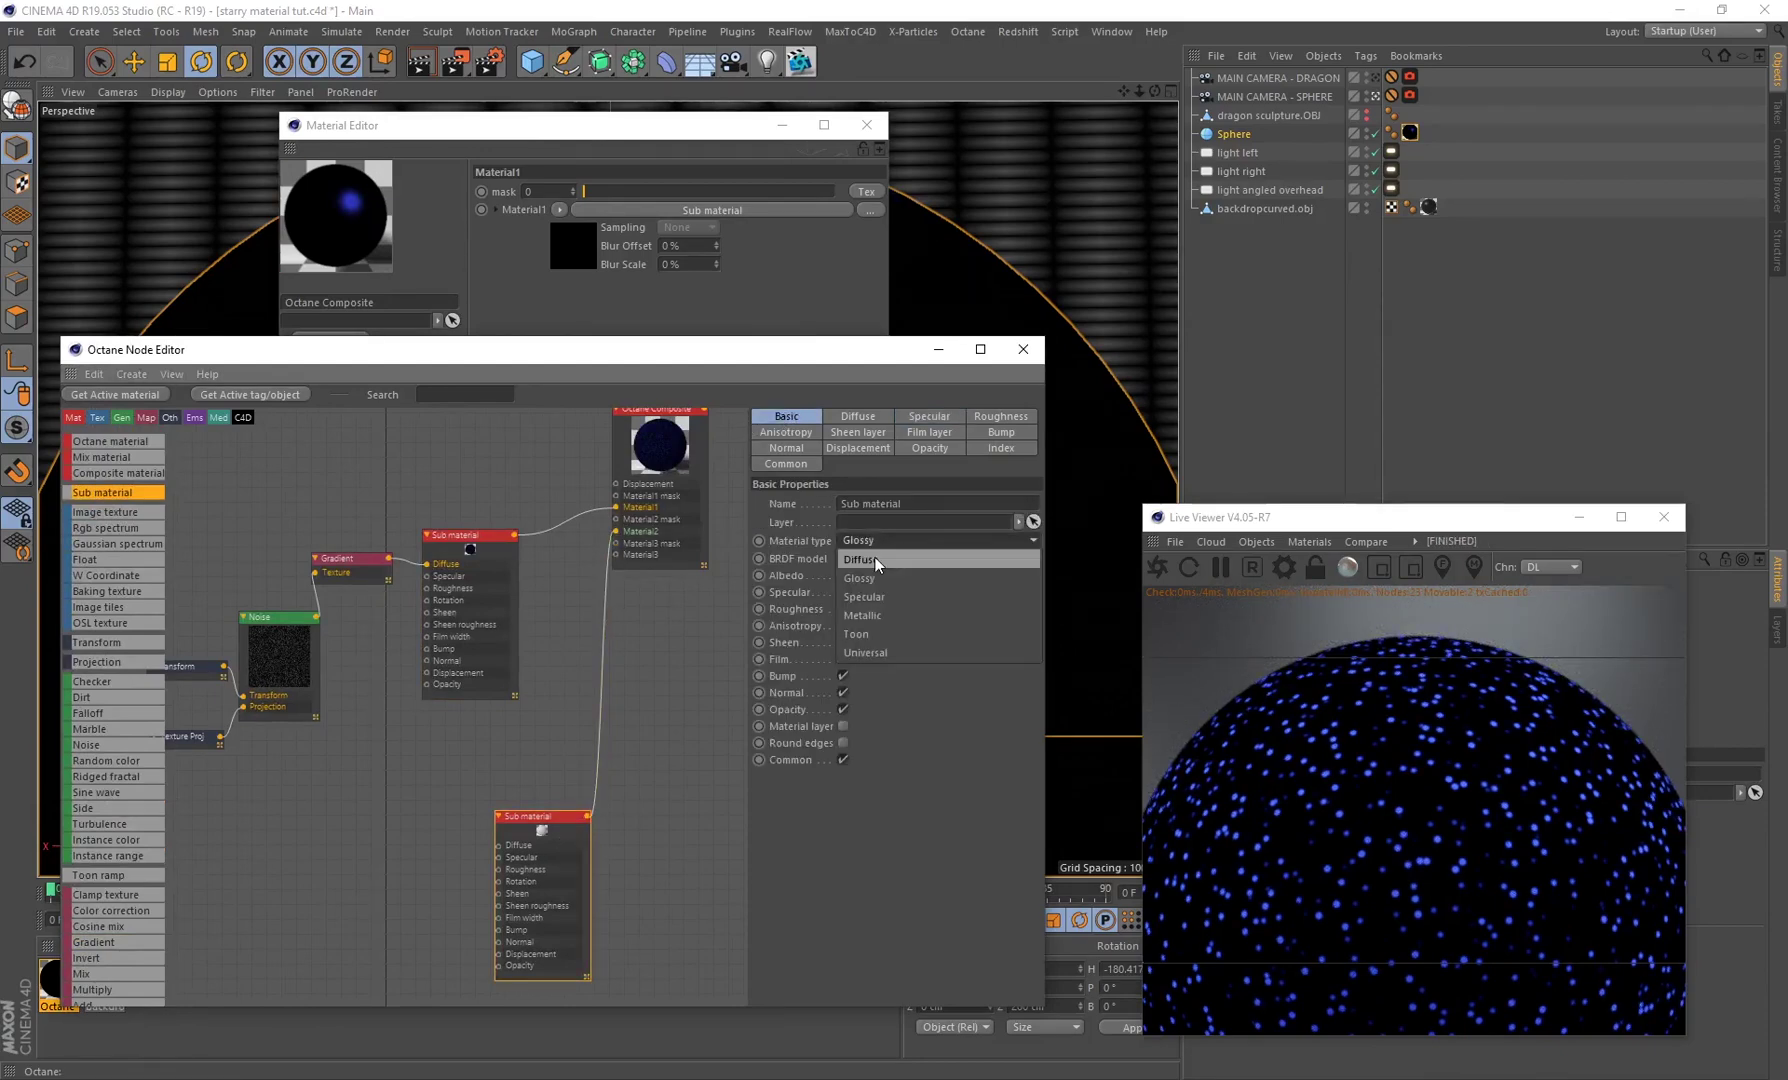
{"action": "left_click", "coordinate": [874, 557]}
{"action": "left_click_drag", "start_coordinate": [567, 842], "coordinate": [548, 805]}
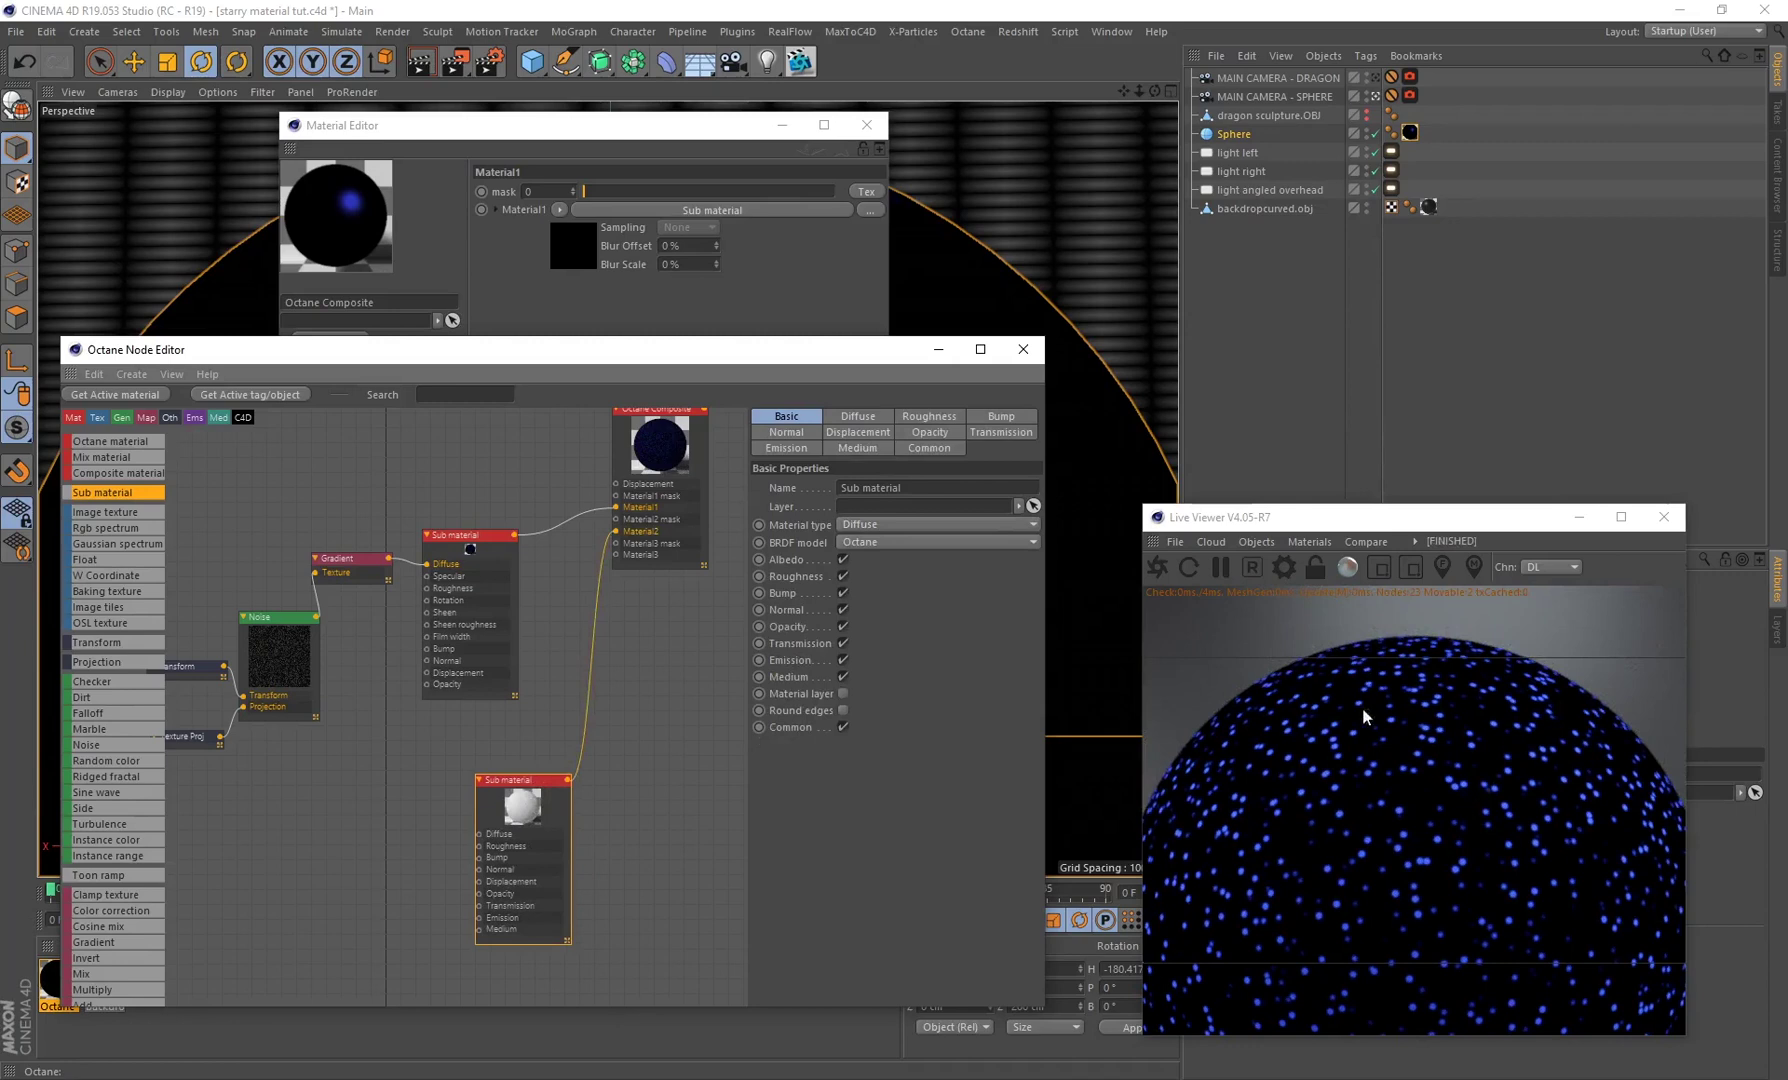
{"action": "left_click_drag", "start_coordinate": [558, 837], "coordinate": [527, 848]}
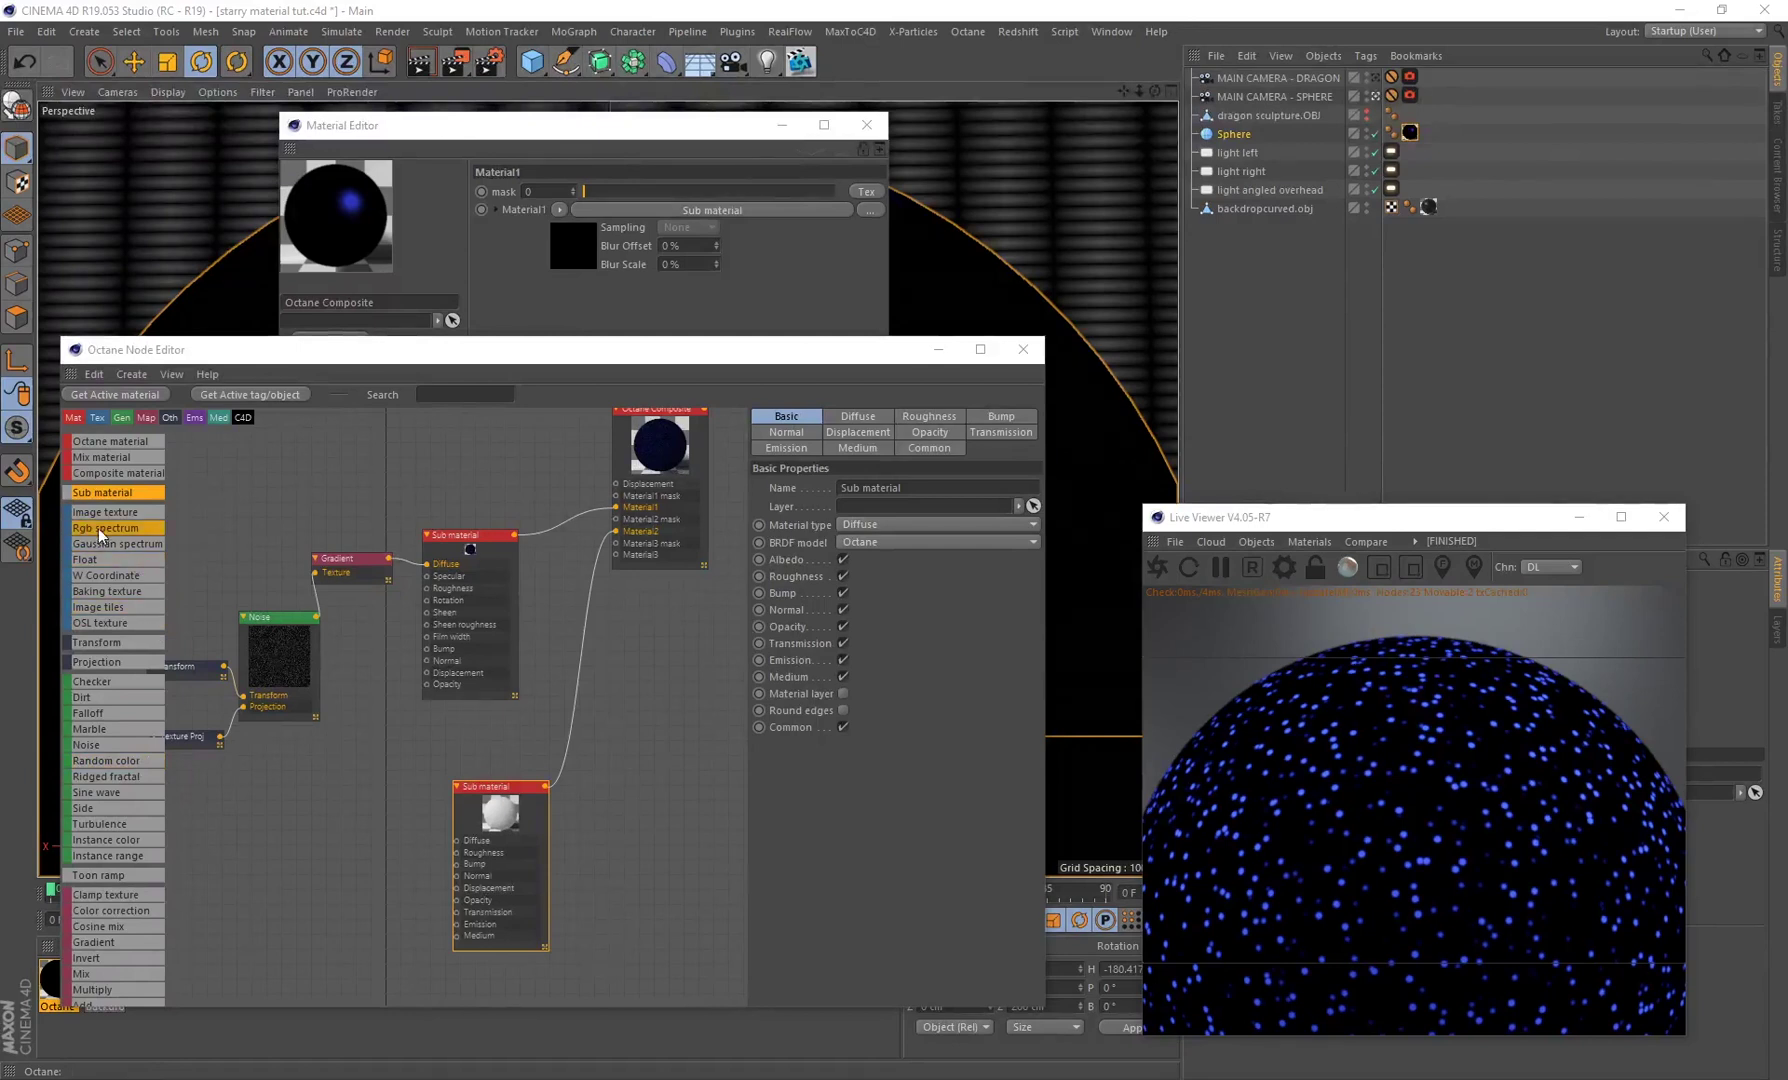
Step: Feed an RGB spectrum node into the second Sub material's diffuse and color it blue with H 238° and S 75%
{"action": "left_click_drag", "start_coordinate": [103, 533], "coordinate": [457, 840]}
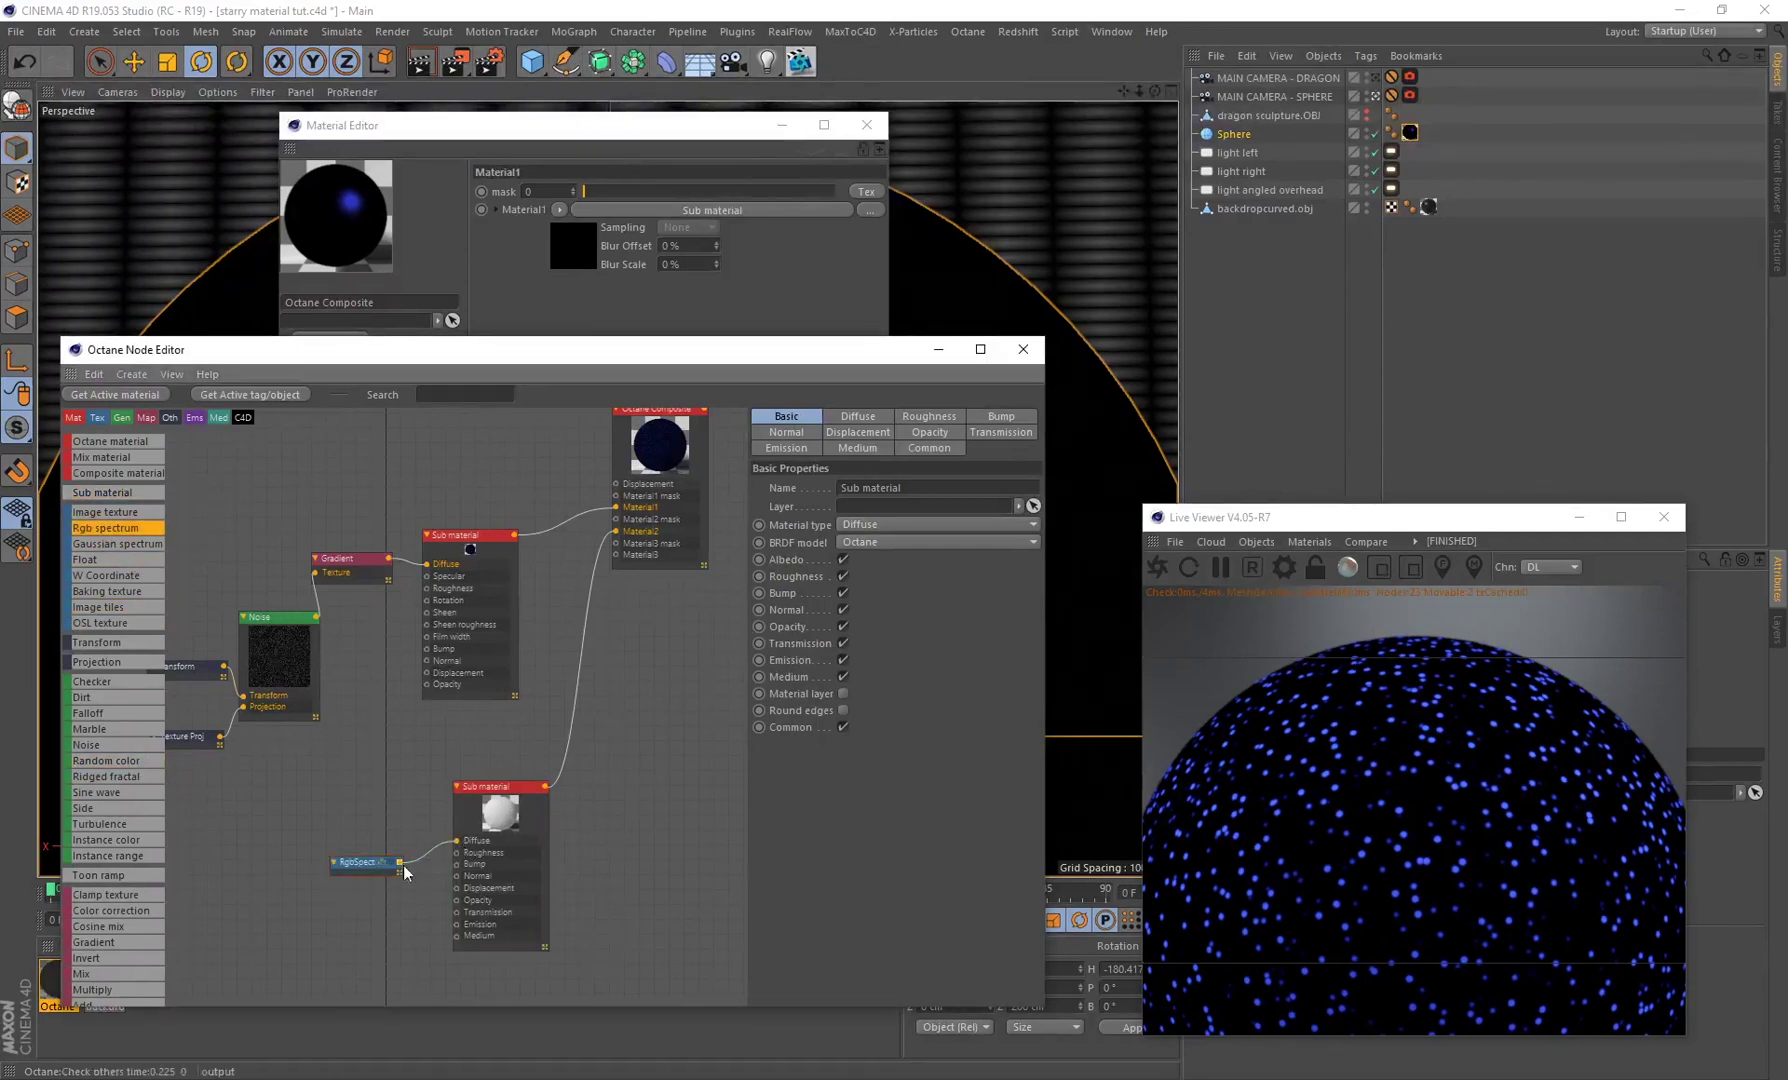
{"action": "left_click", "coordinate": [352, 866]}
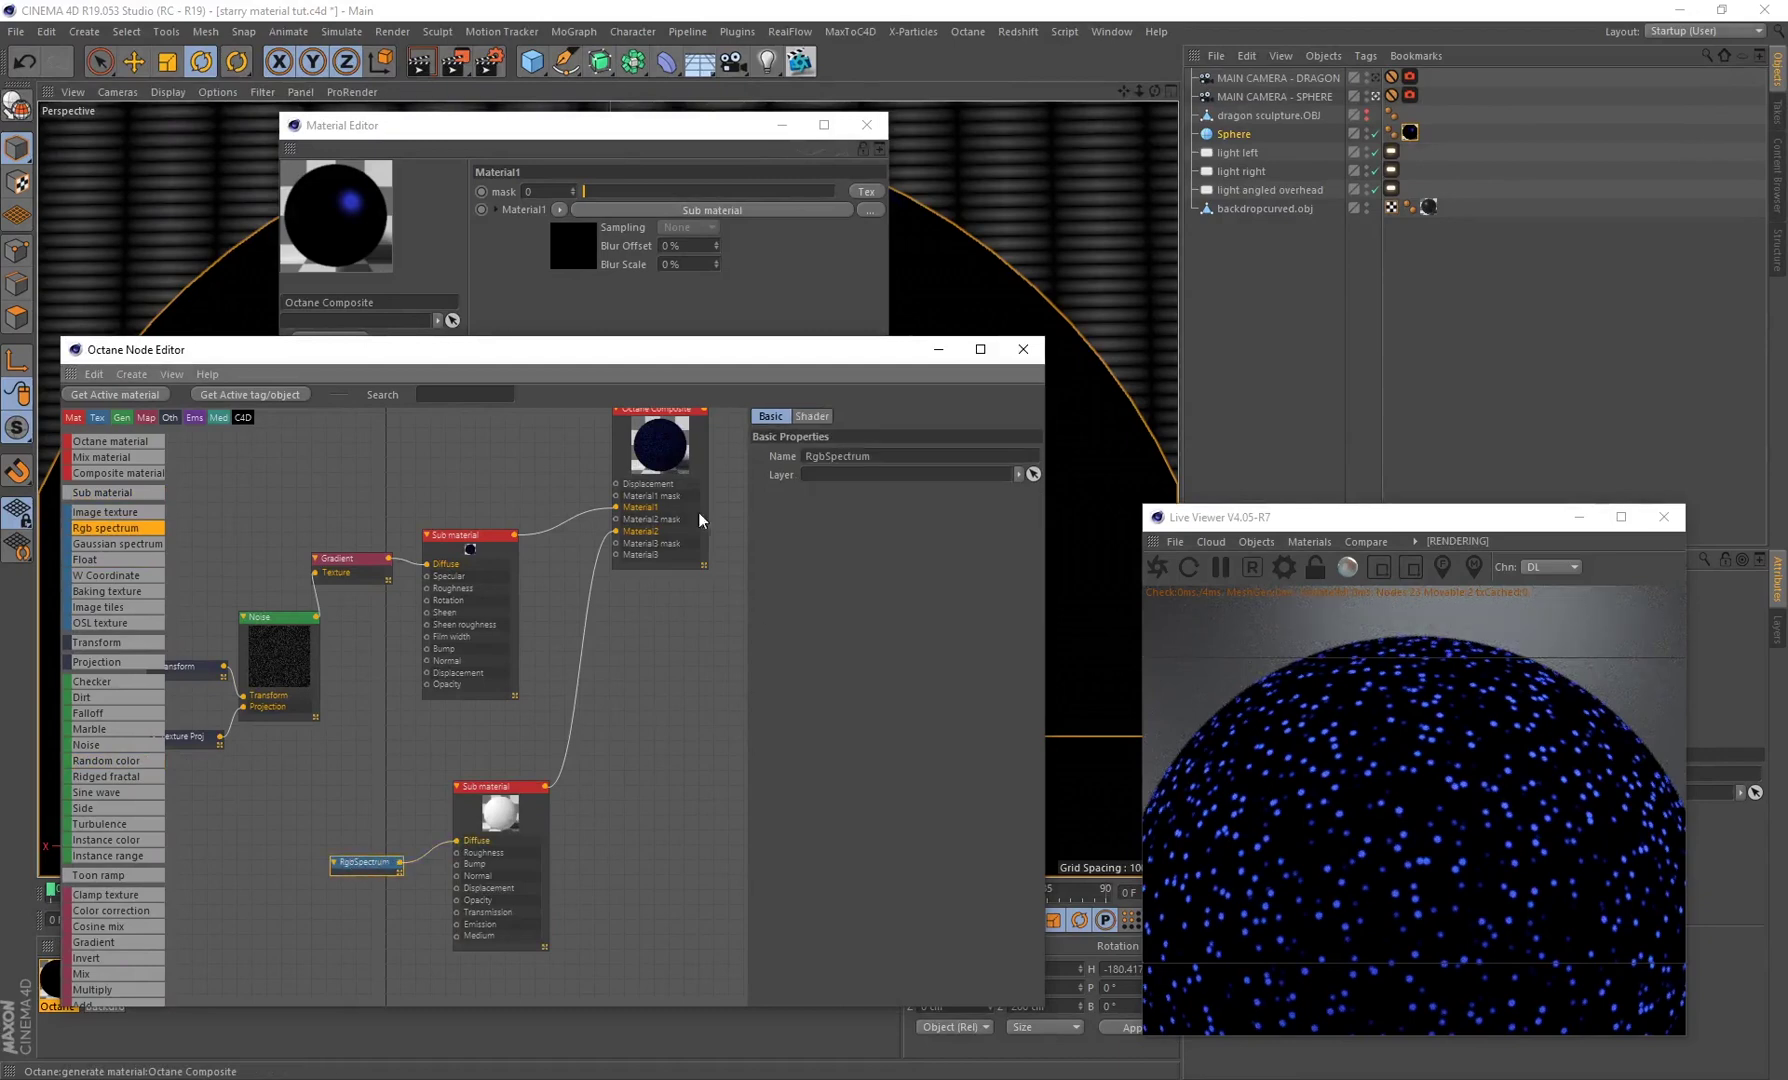
{"action": "left_click", "coordinate": [811, 416]}
{"action": "left_click", "coordinate": [806, 475]}
{"action": "left_click", "coordinate": [876, 472]}
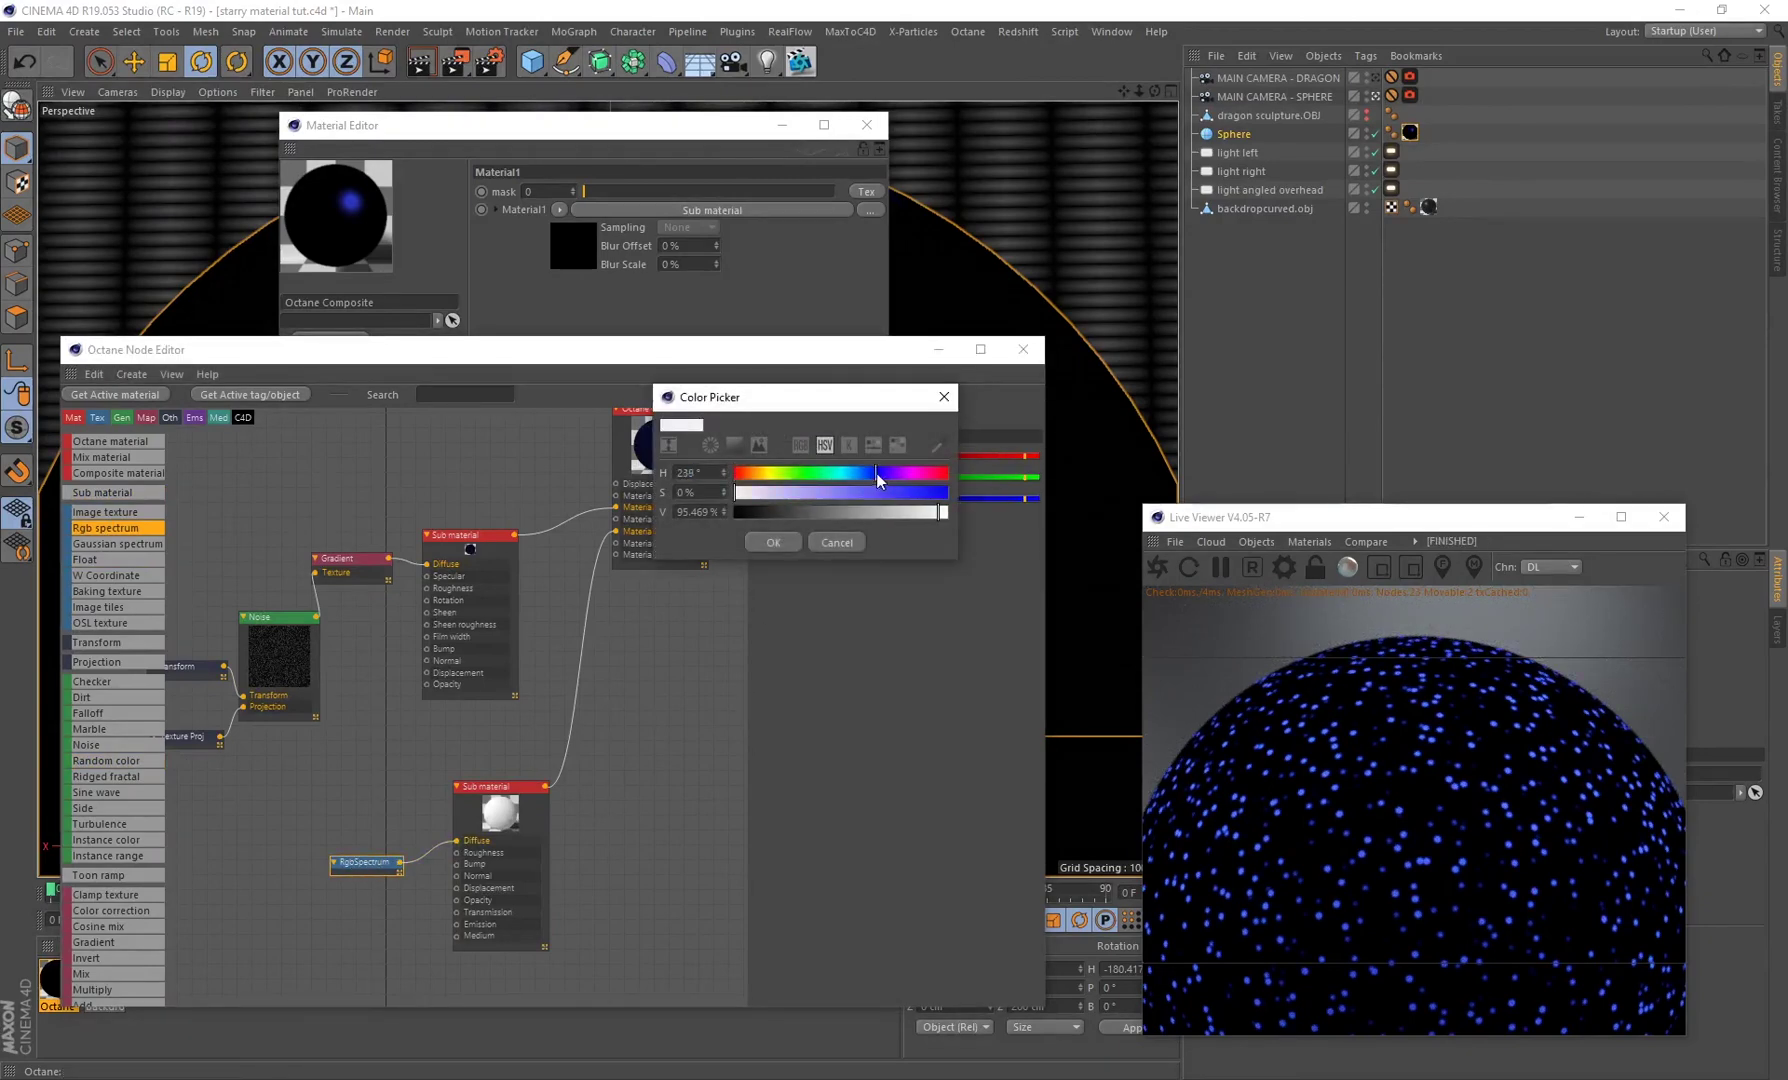
{"action": "left_click", "coordinate": [895, 492]}
{"action": "left_click", "coordinate": [773, 542]}
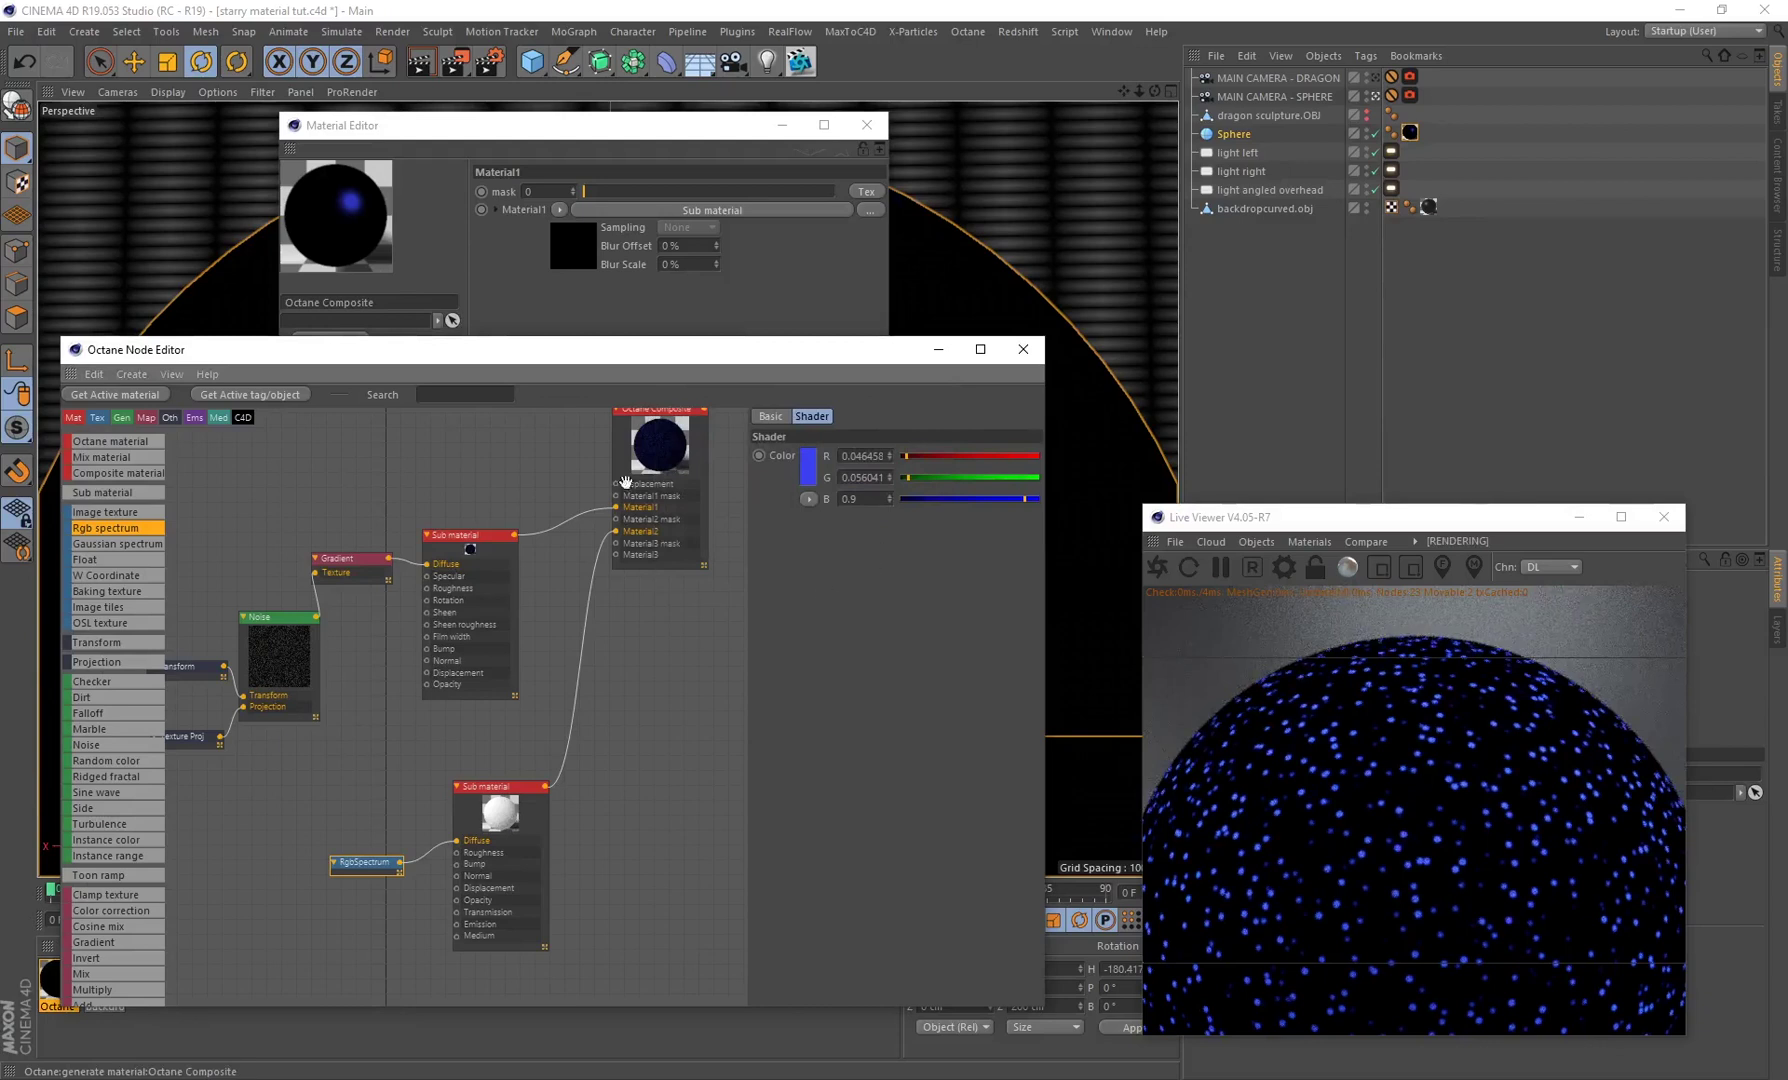
Step: Try several mask strengths for Material2 on the Octane Composite node and set the mask to 0.2
{"action": "middle_click_drag", "start_coordinate": [657, 654], "coordinate": [629, 712]}
{"action": "left_click", "coordinate": [547, 768]}
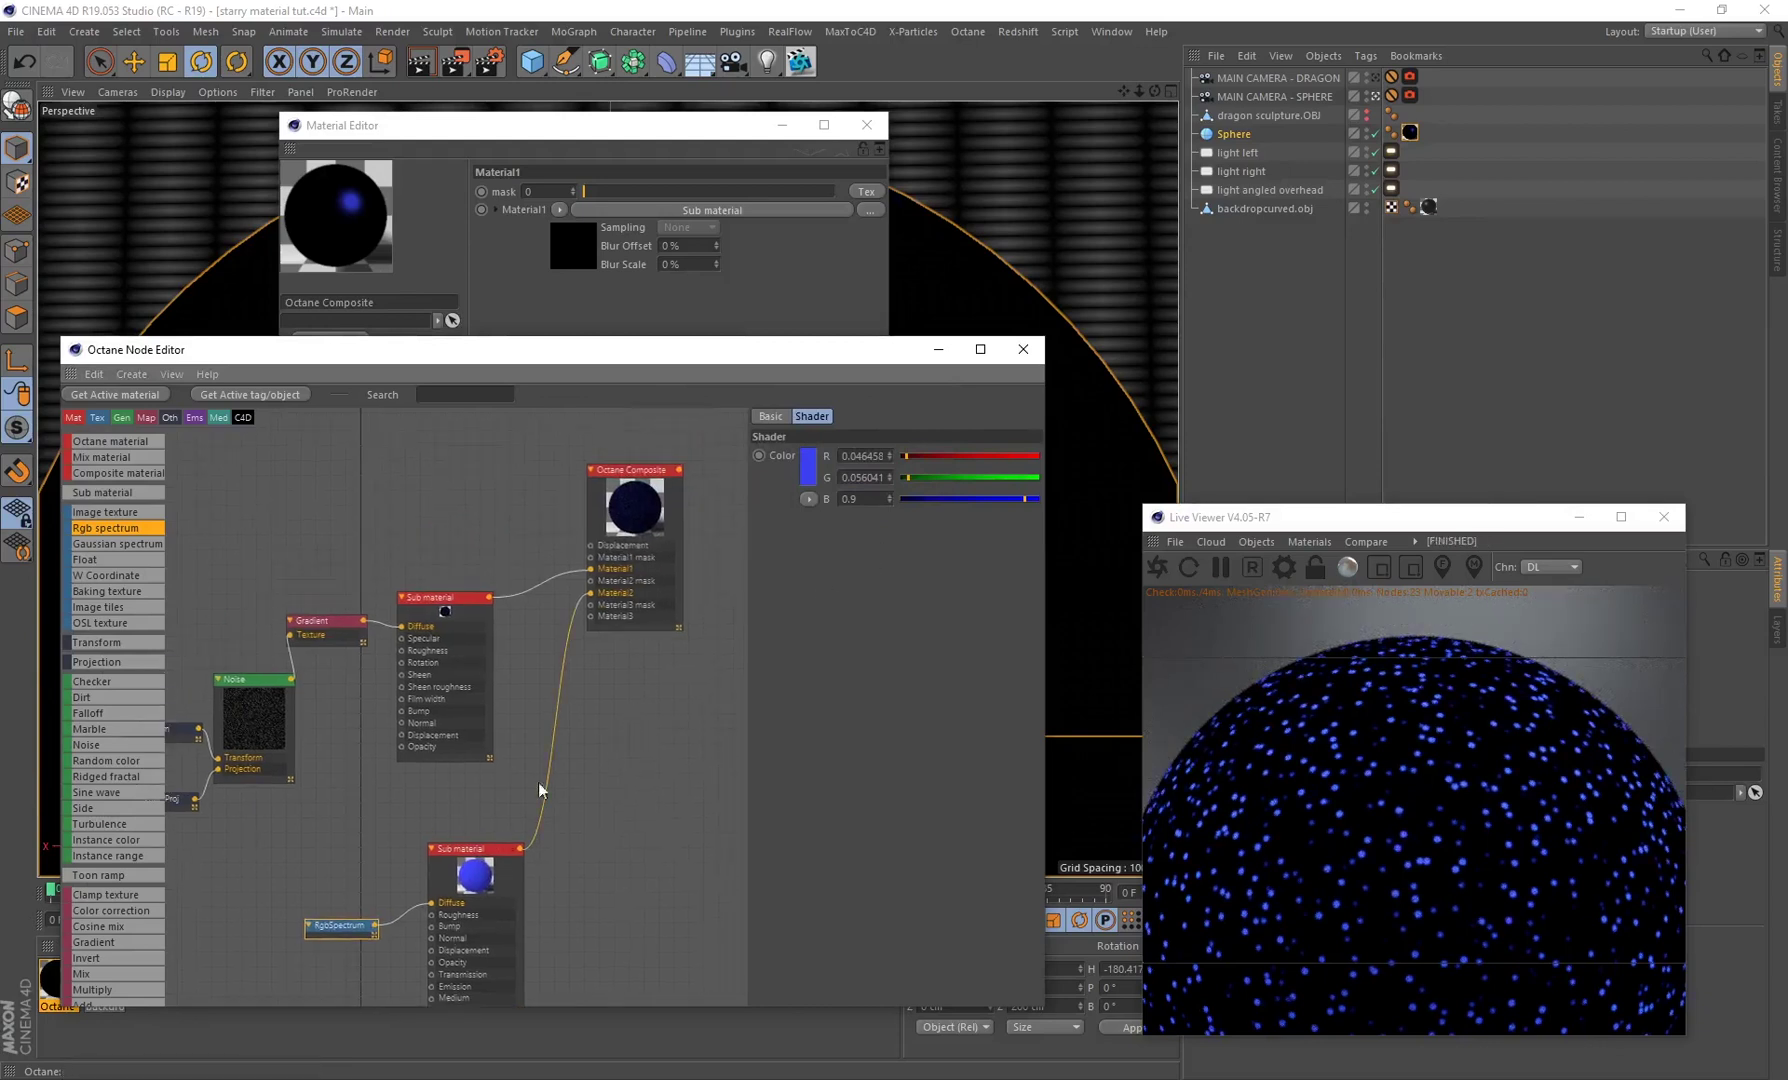
{"action": "left_click", "coordinate": [645, 512]}
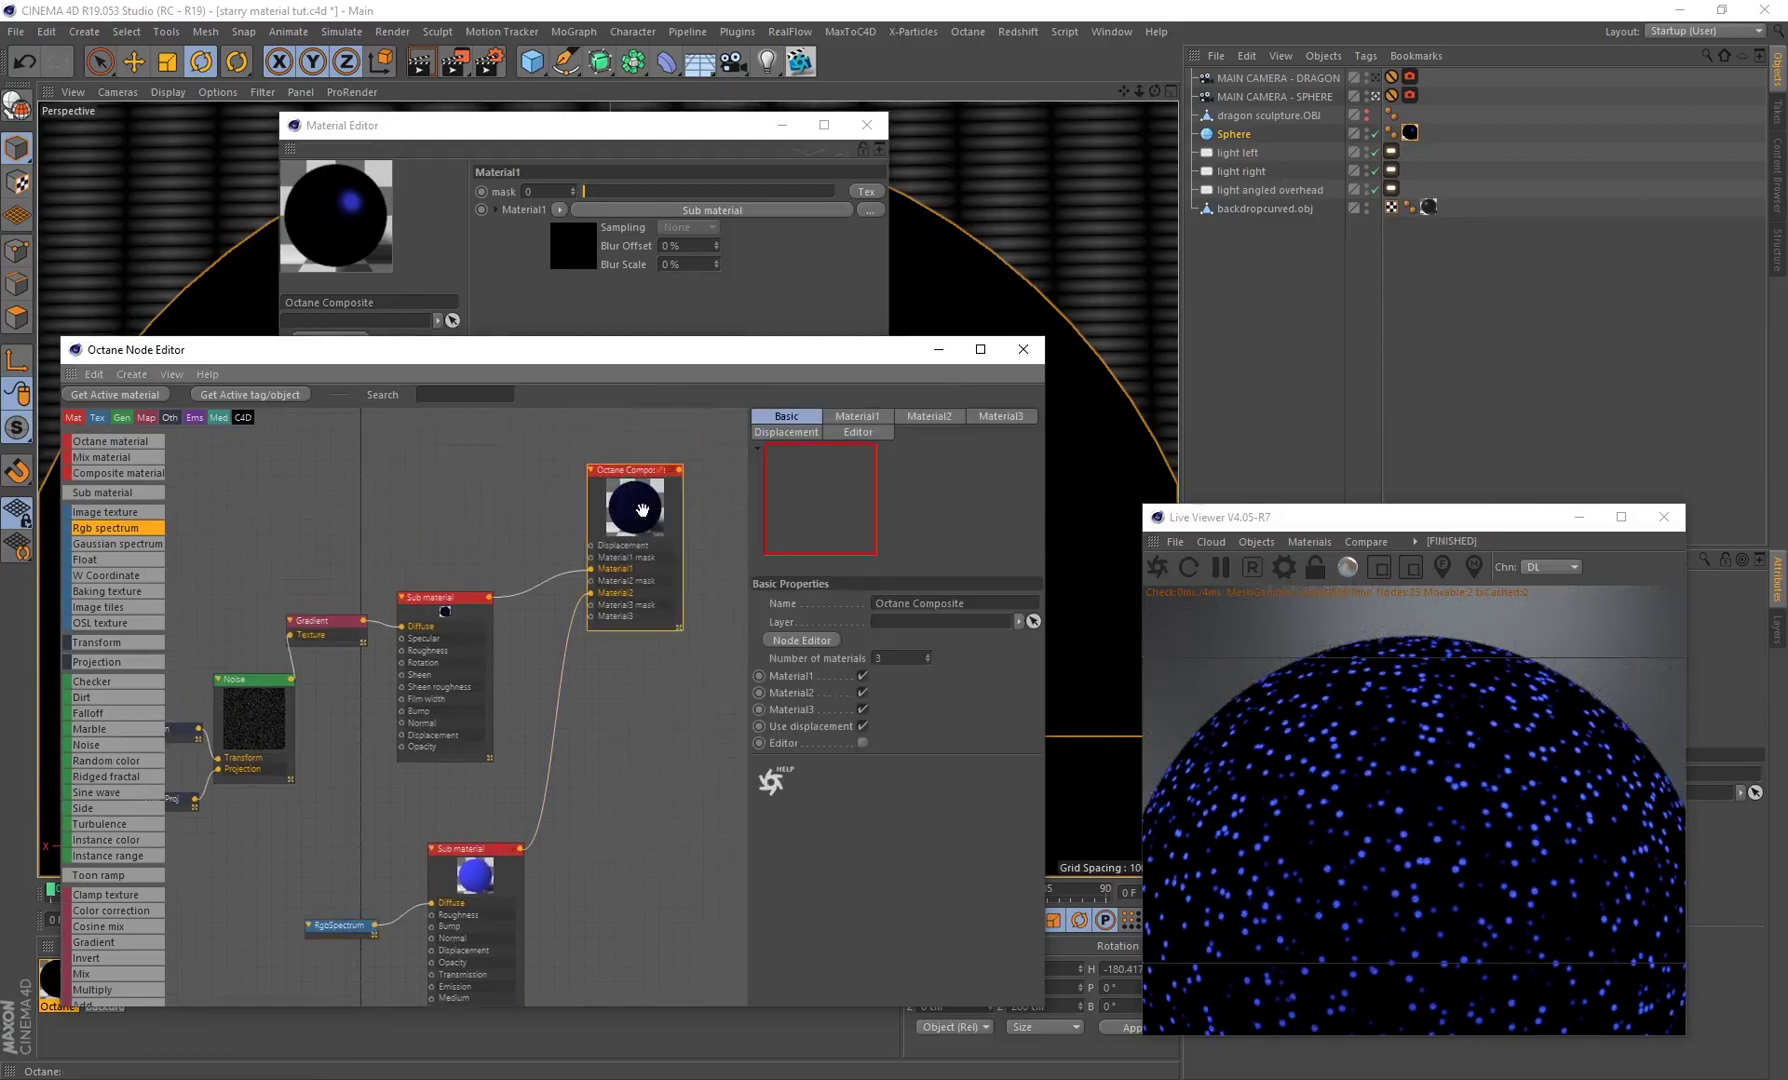
{"action": "left_click", "coordinate": [926, 413]}
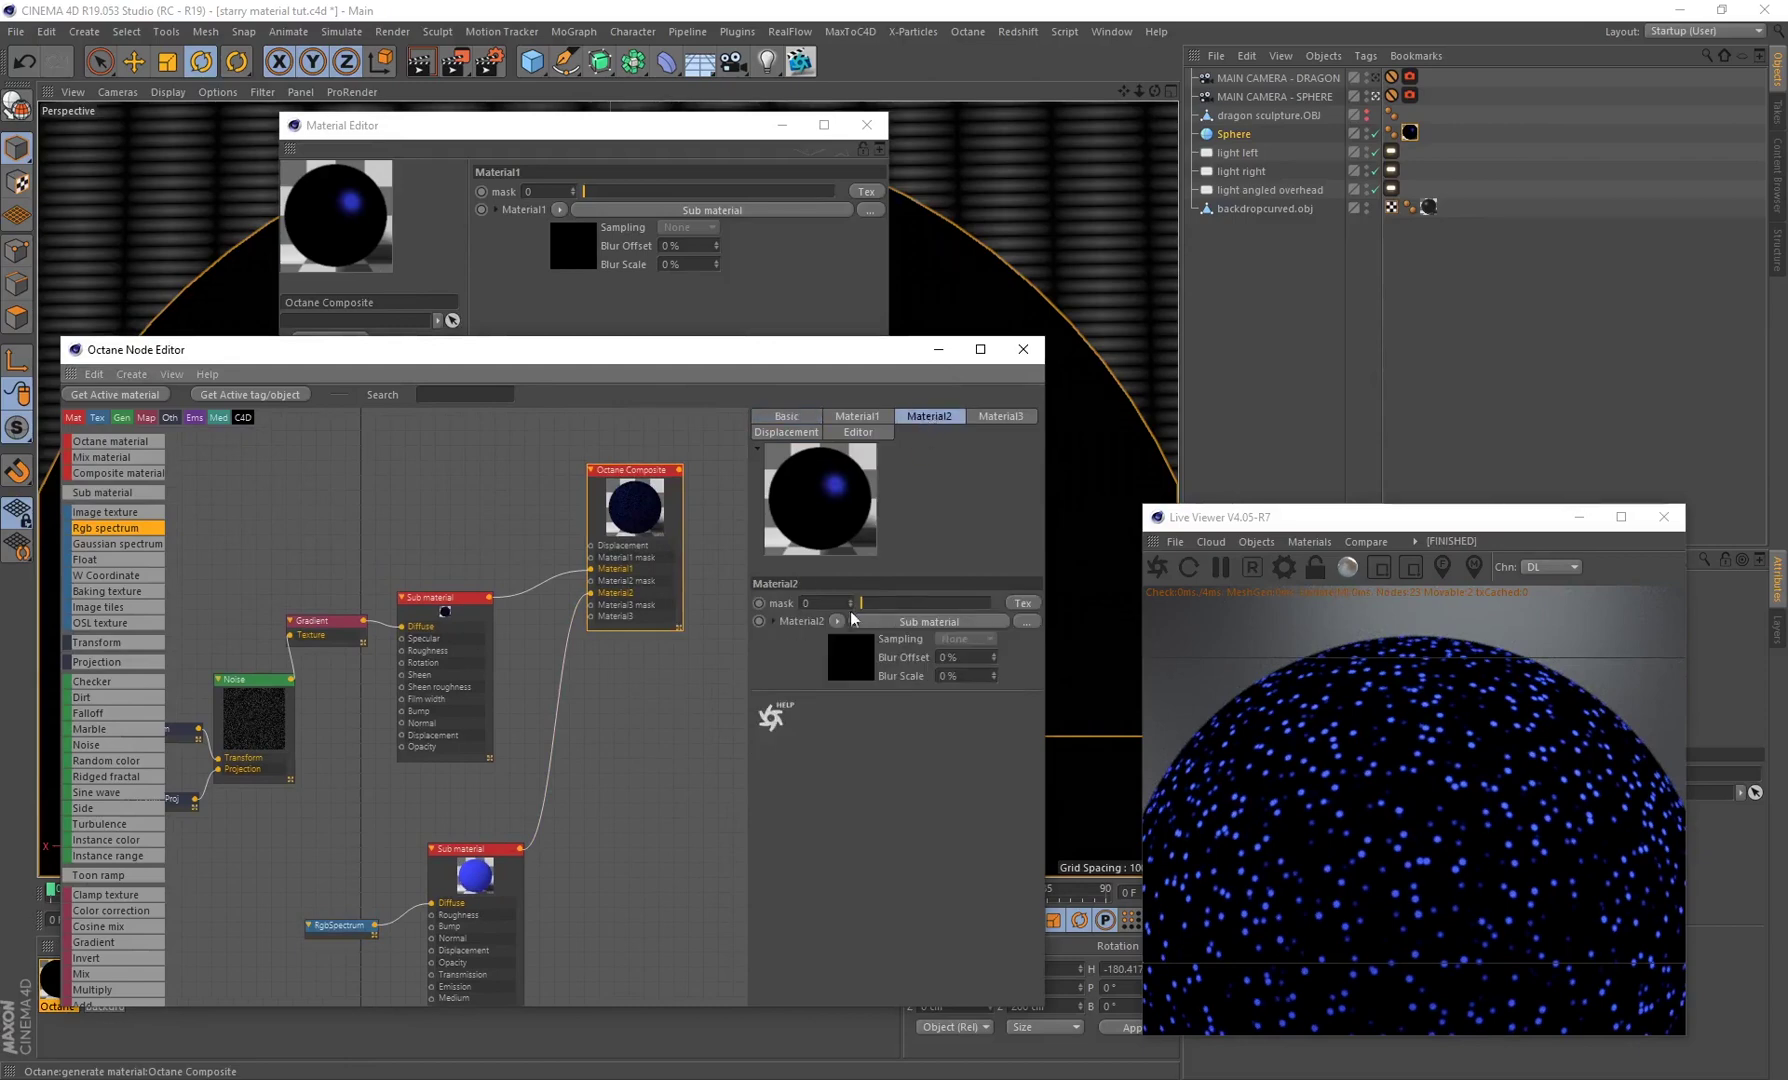
{"action": "left_click_drag", "start_coordinate": [867, 606], "coordinate": [888, 610]}
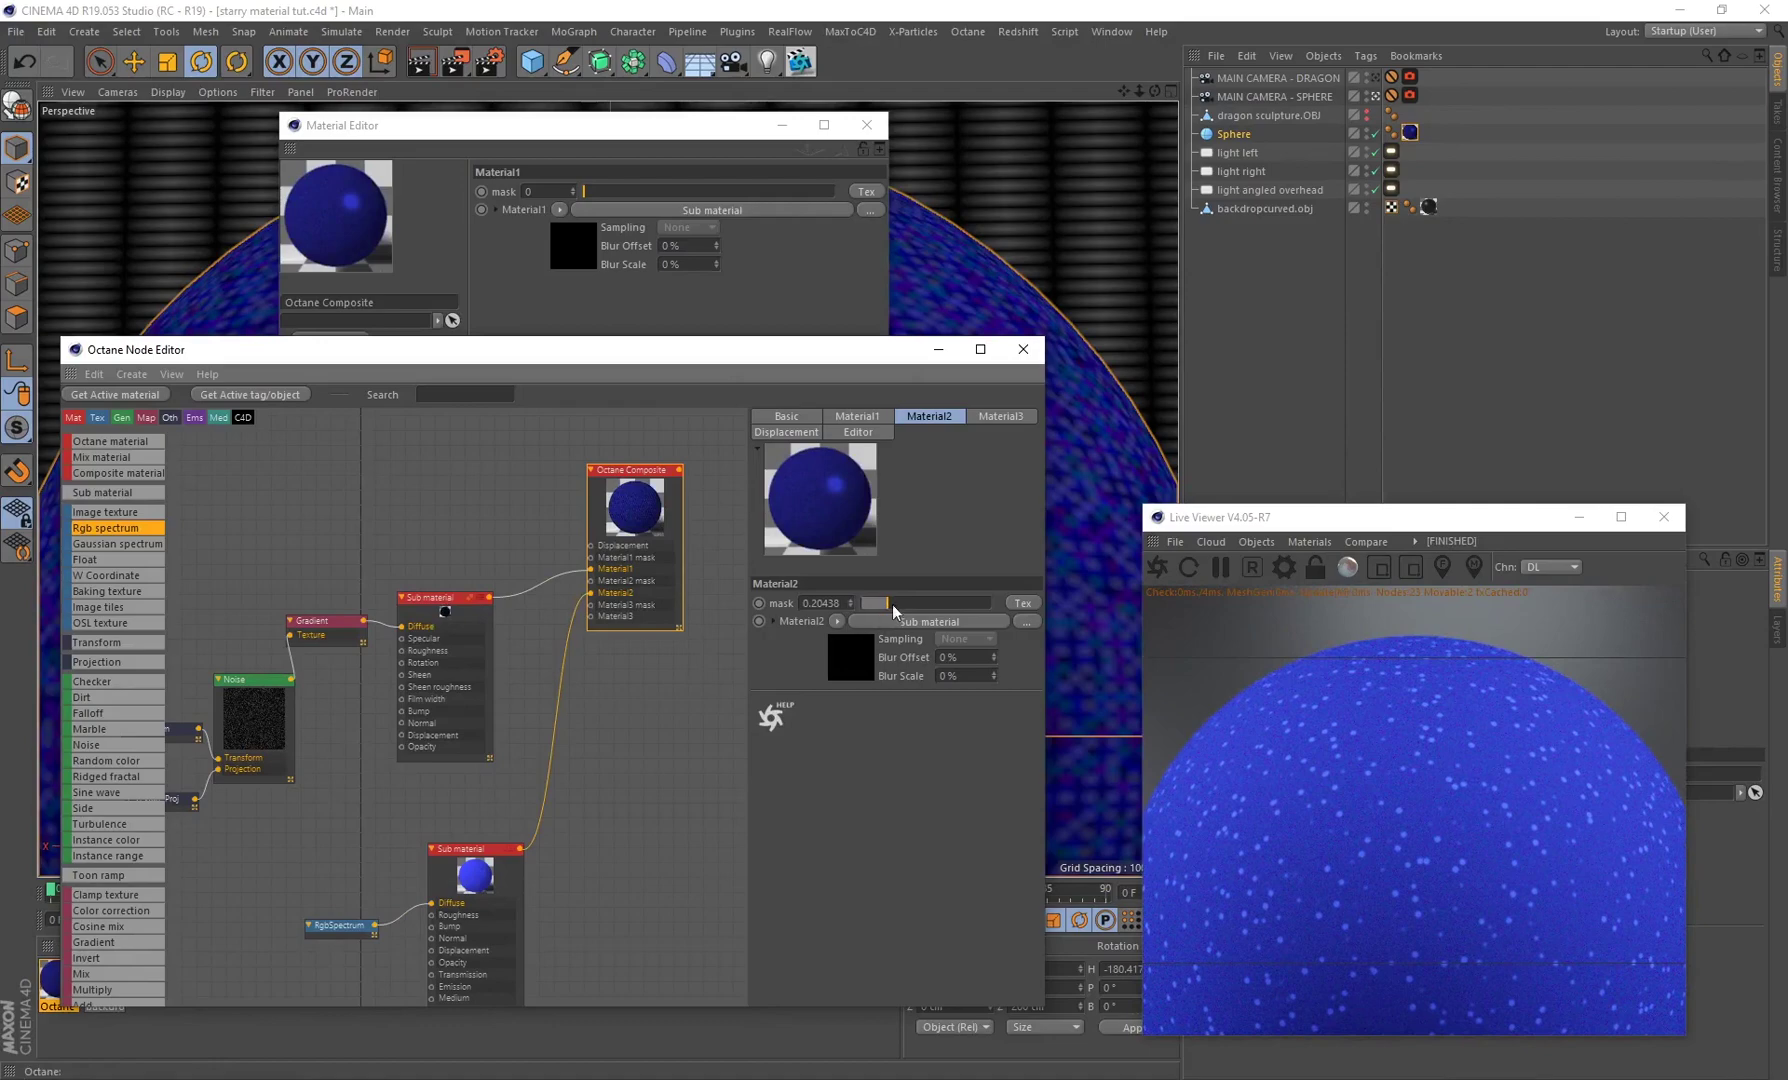
{"action": "left_click_drag", "start_coordinate": [893, 603], "coordinate": [884, 606]}
{"action": "left_click", "coordinate": [874, 605]}
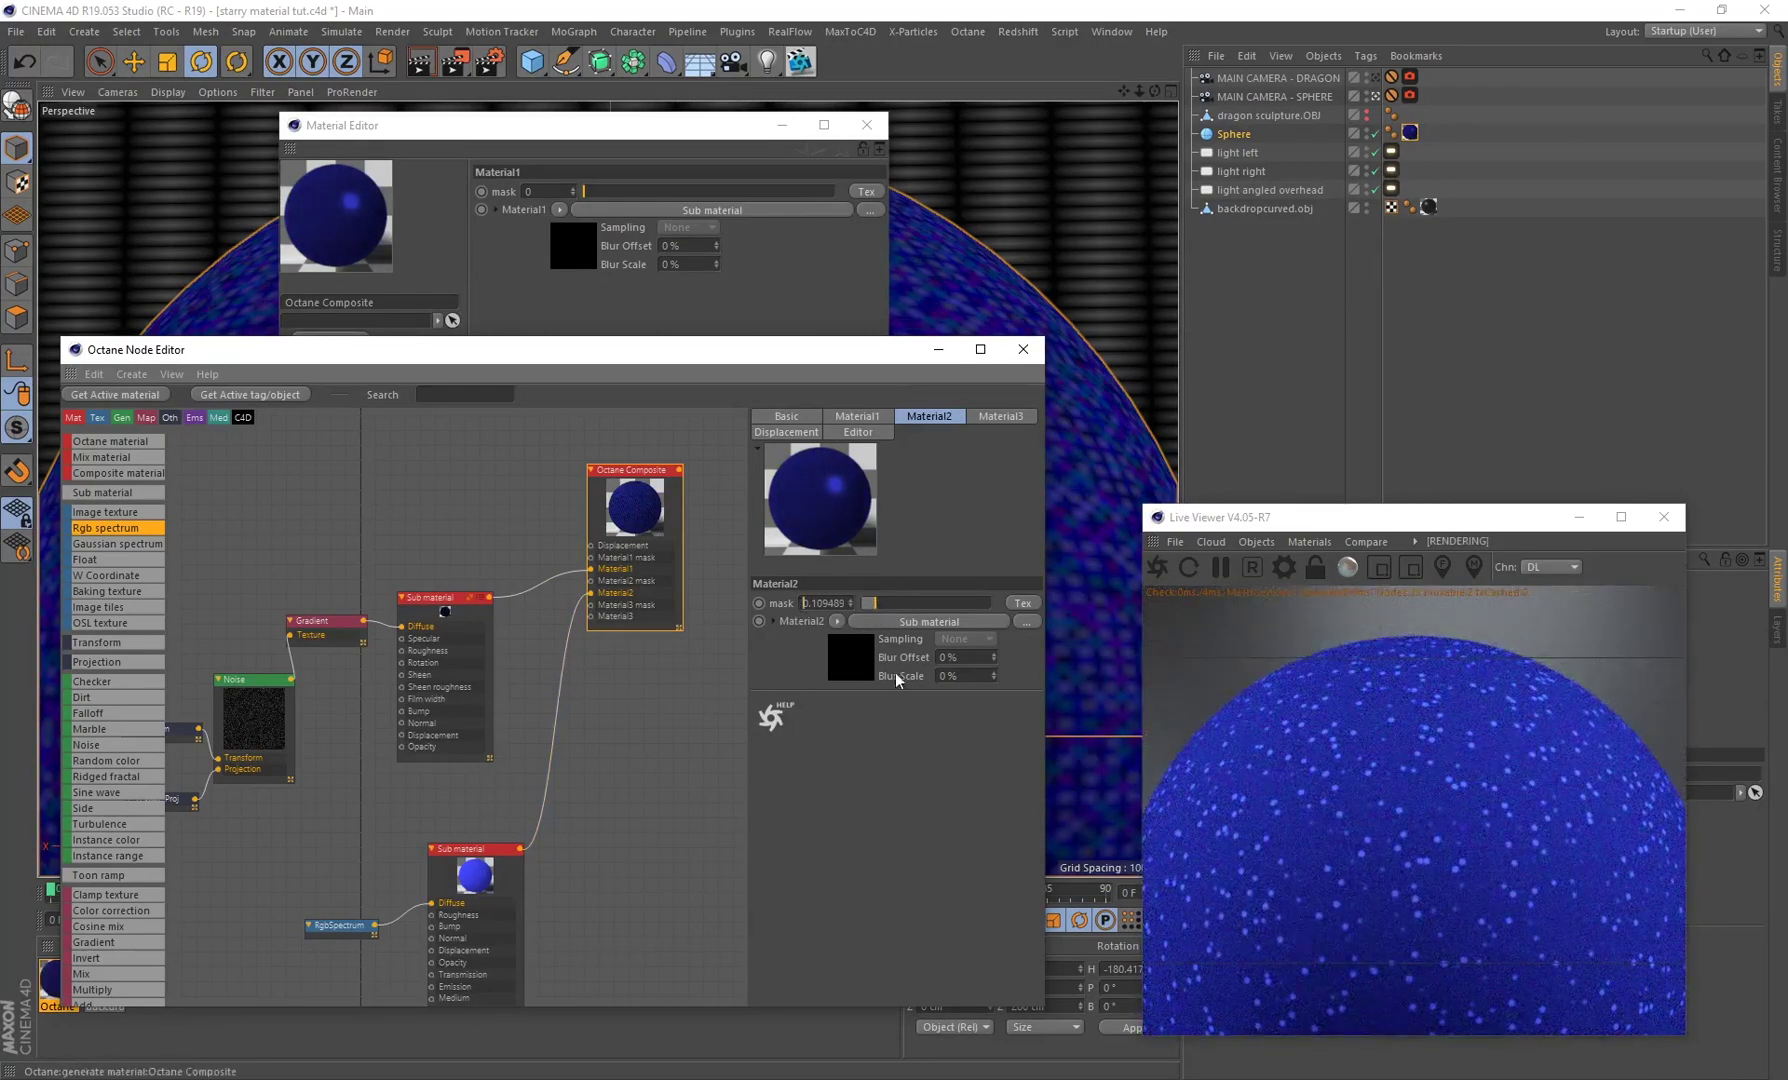
{"action": "double_click", "coordinate": [825, 603]}
{"action": "type", "text": "0"}
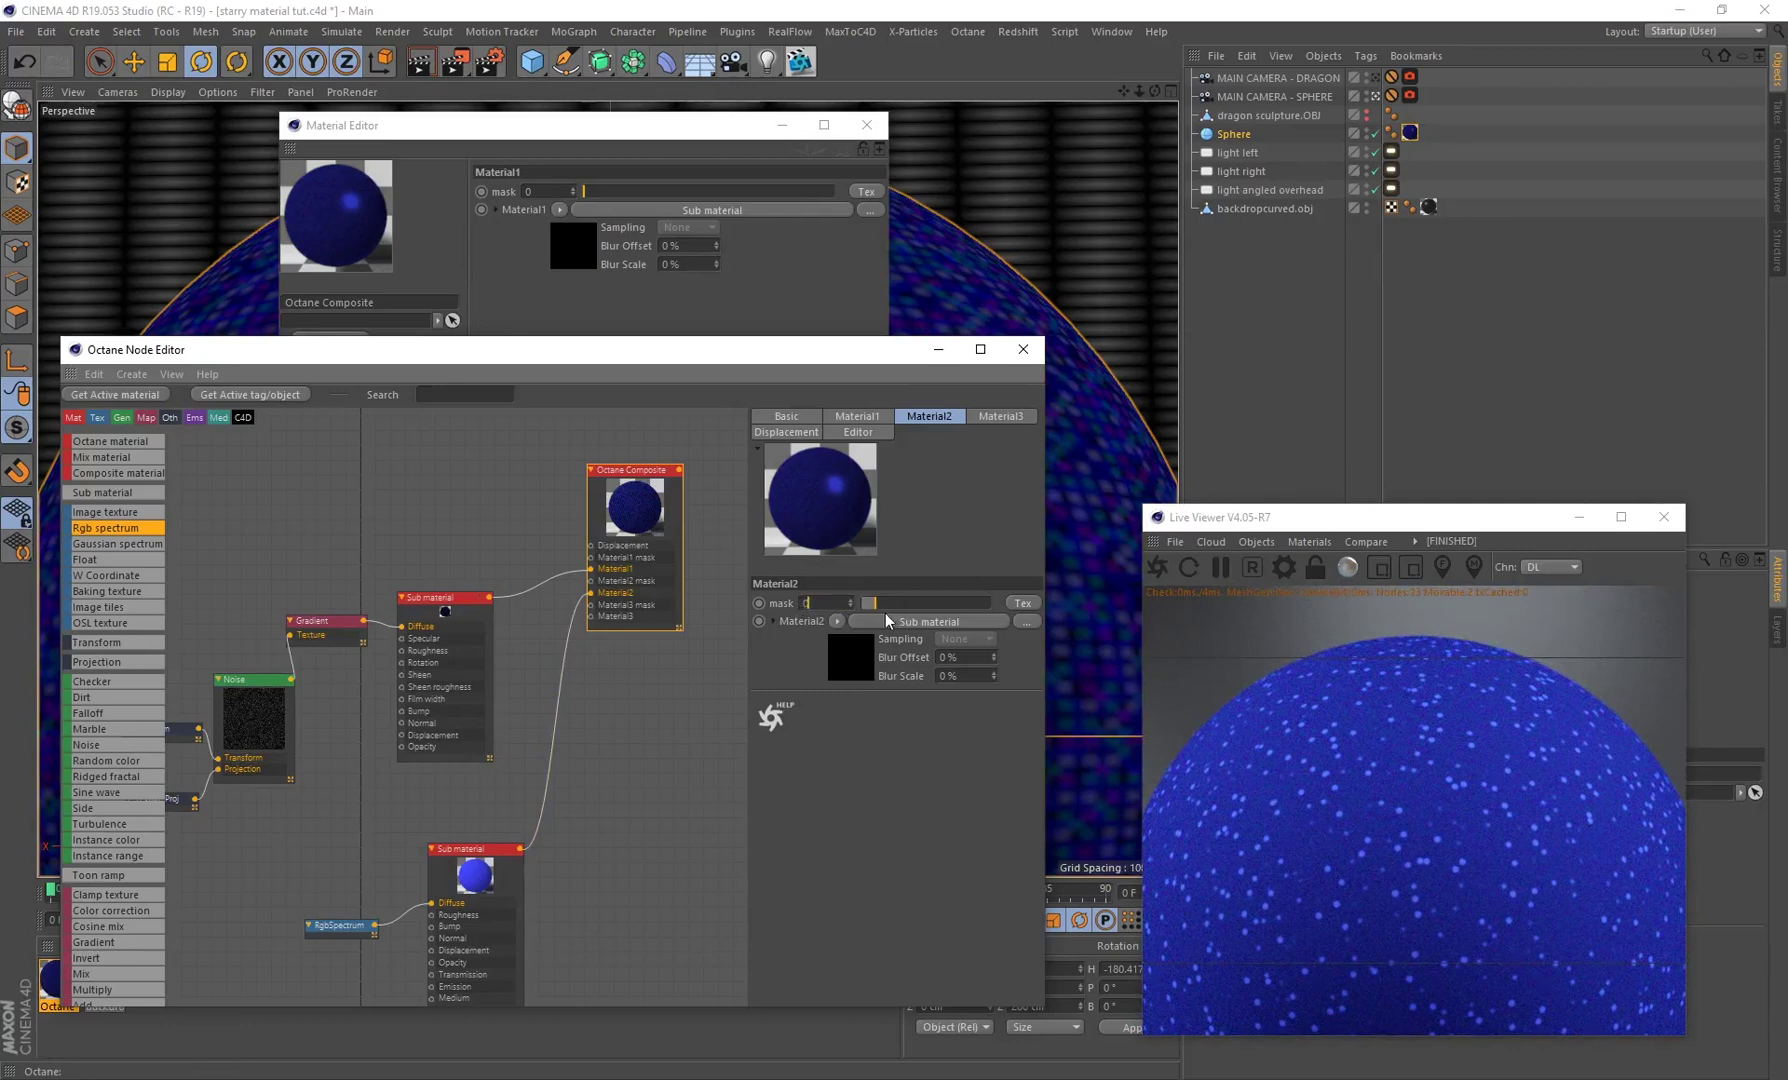
{"action": "type", "text": ".2"}
{"action": "key", "text": "Return"}
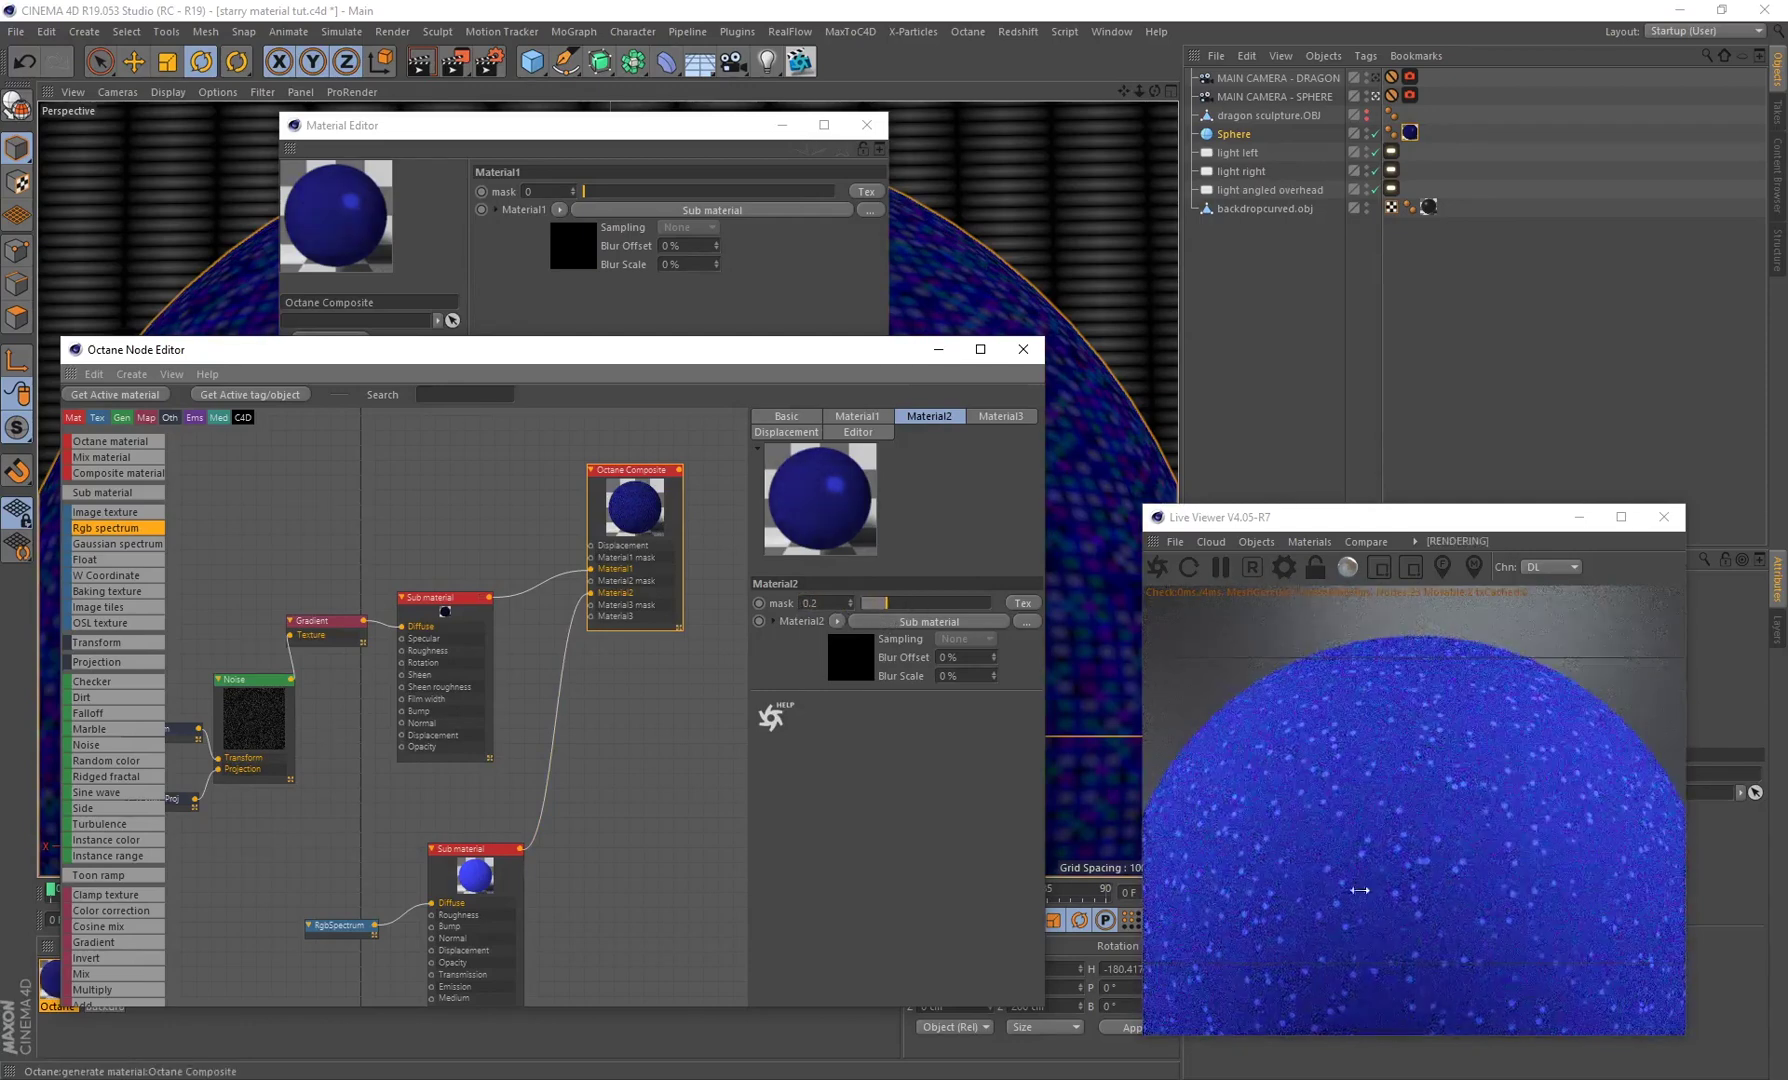
Step: Darken the RGB spectrum node's blue color to nearly black
{"action": "left_click", "coordinate": [336, 930]}
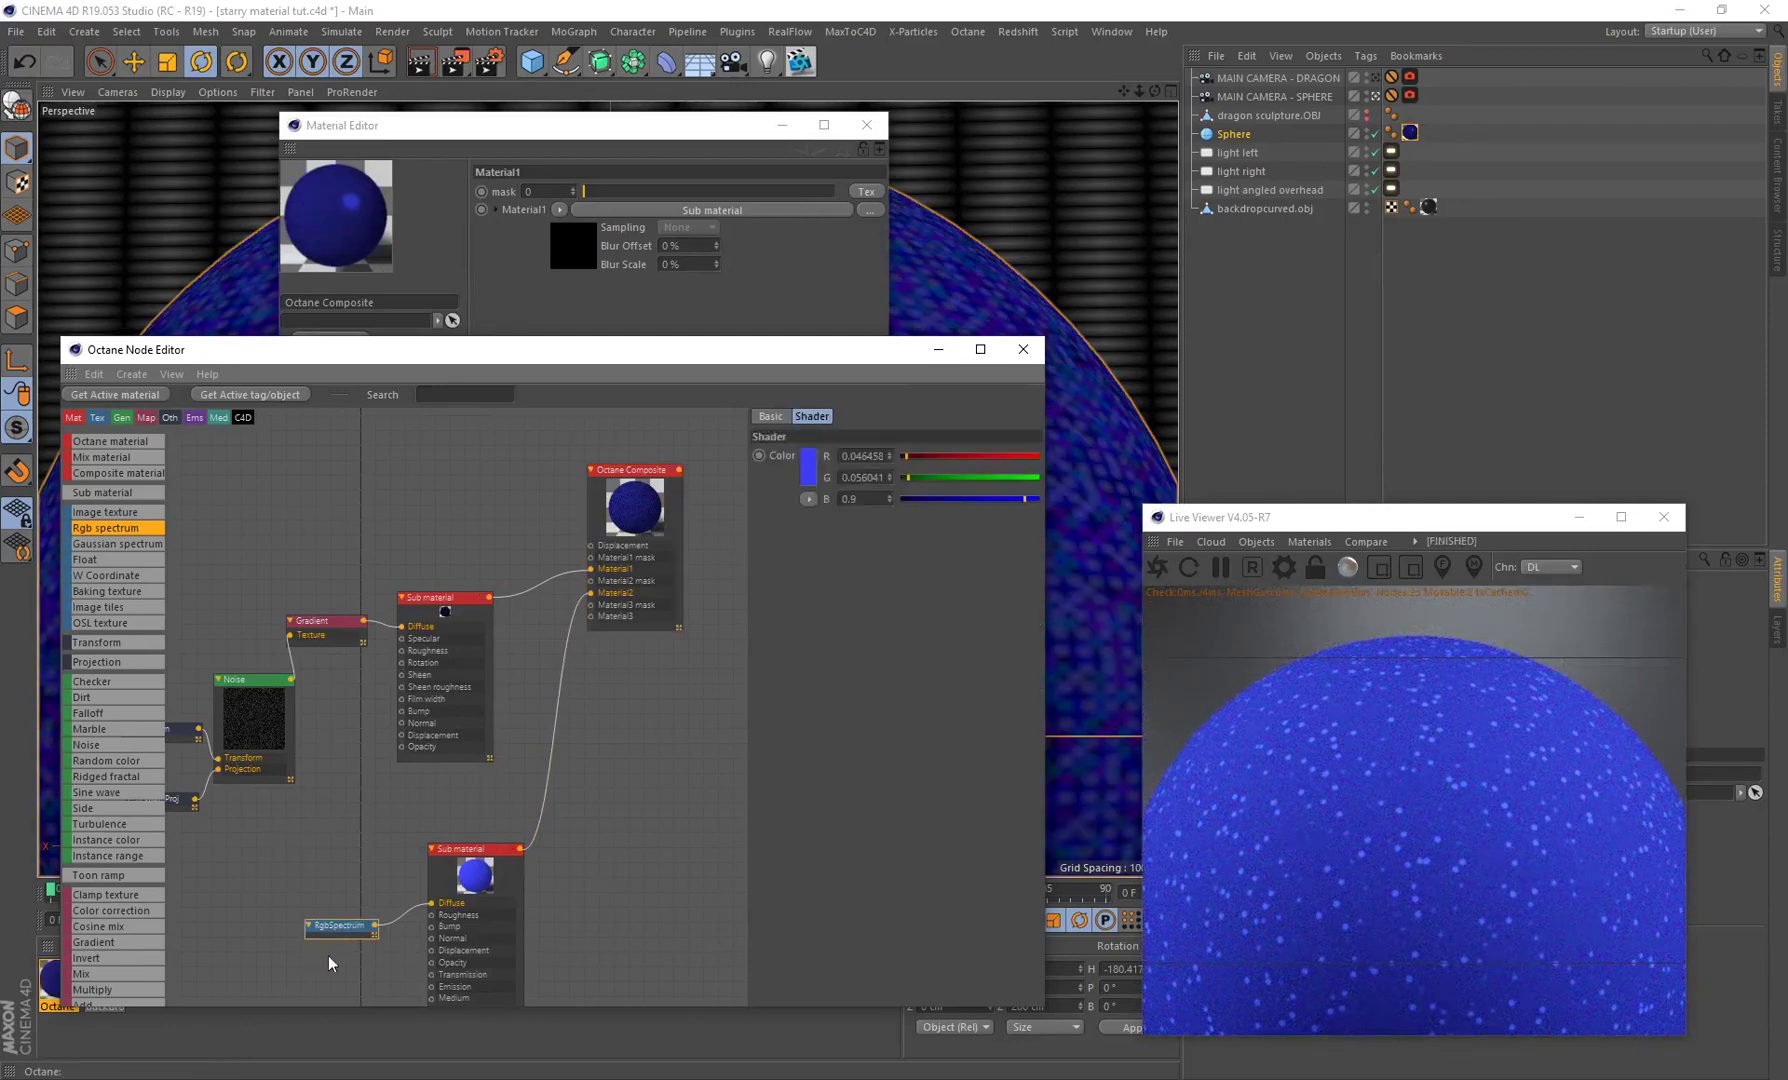
{"action": "left_click", "coordinate": [806, 484]}
{"action": "left_click_drag", "start_coordinate": [761, 512], "coordinate": [738, 509]}
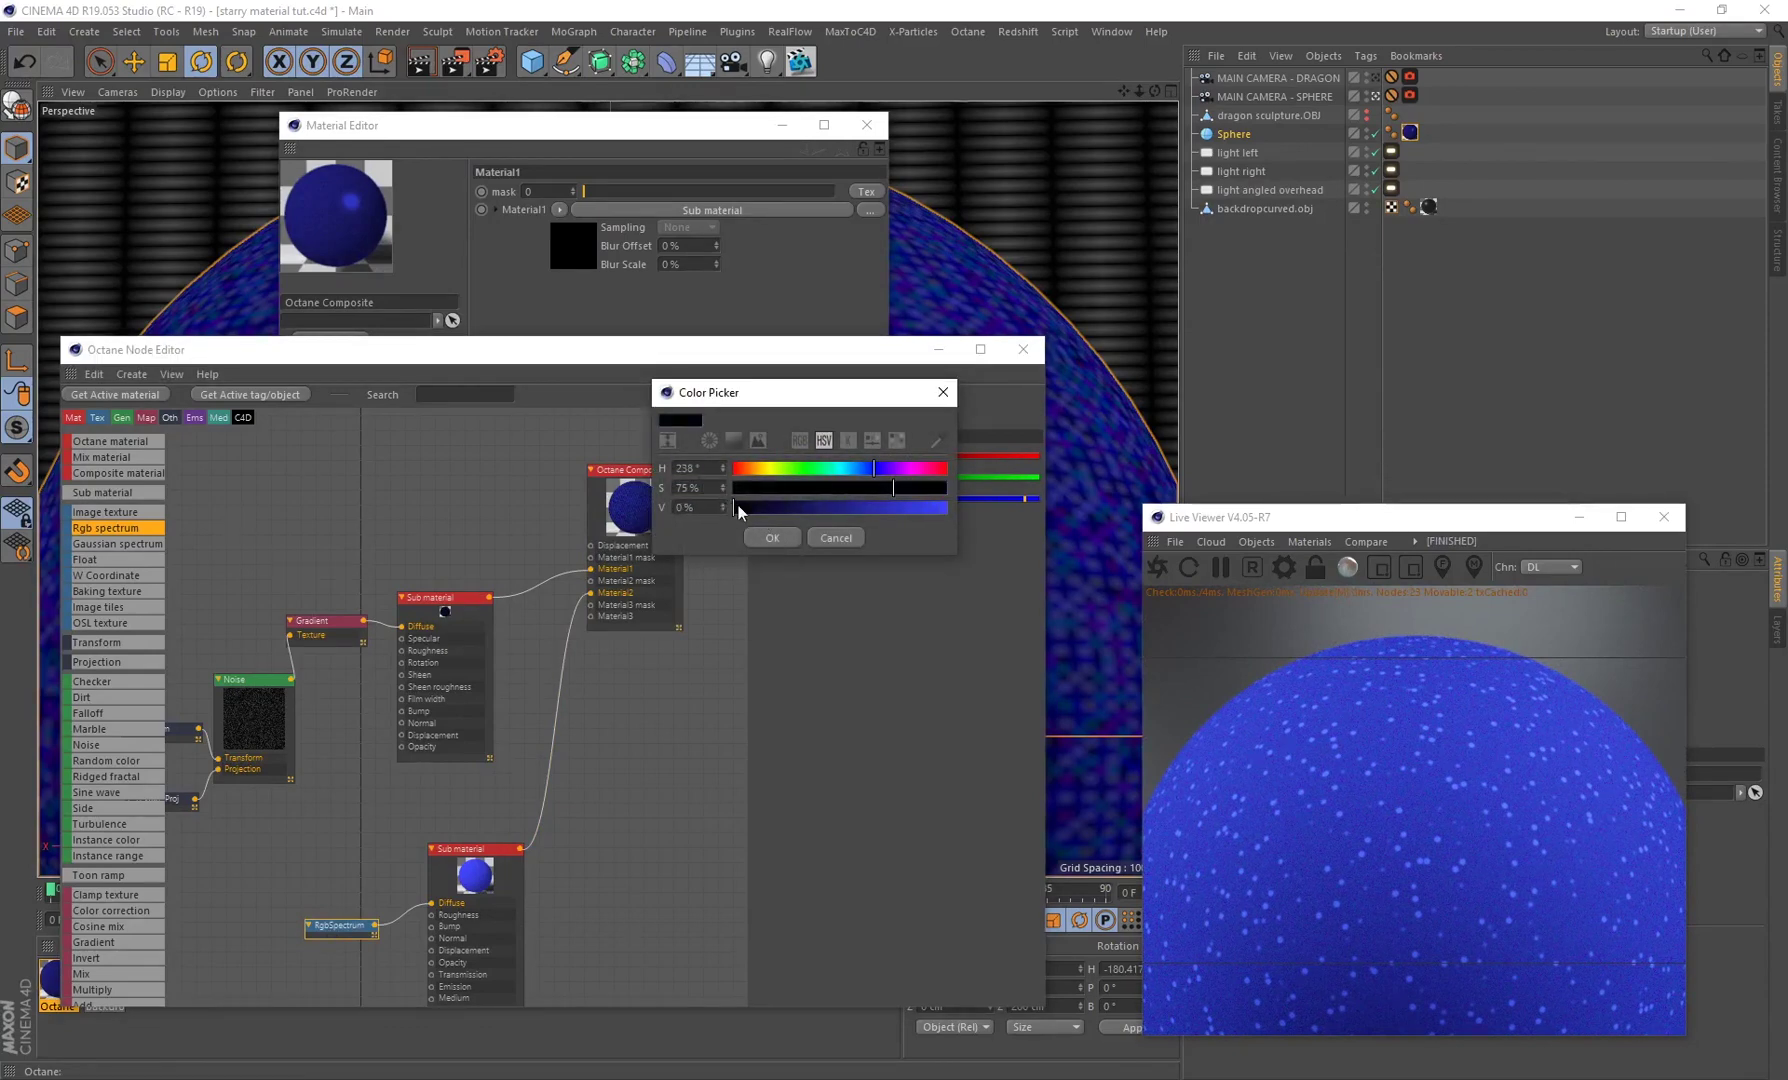
{"action": "left_click", "coordinate": [773, 539]}
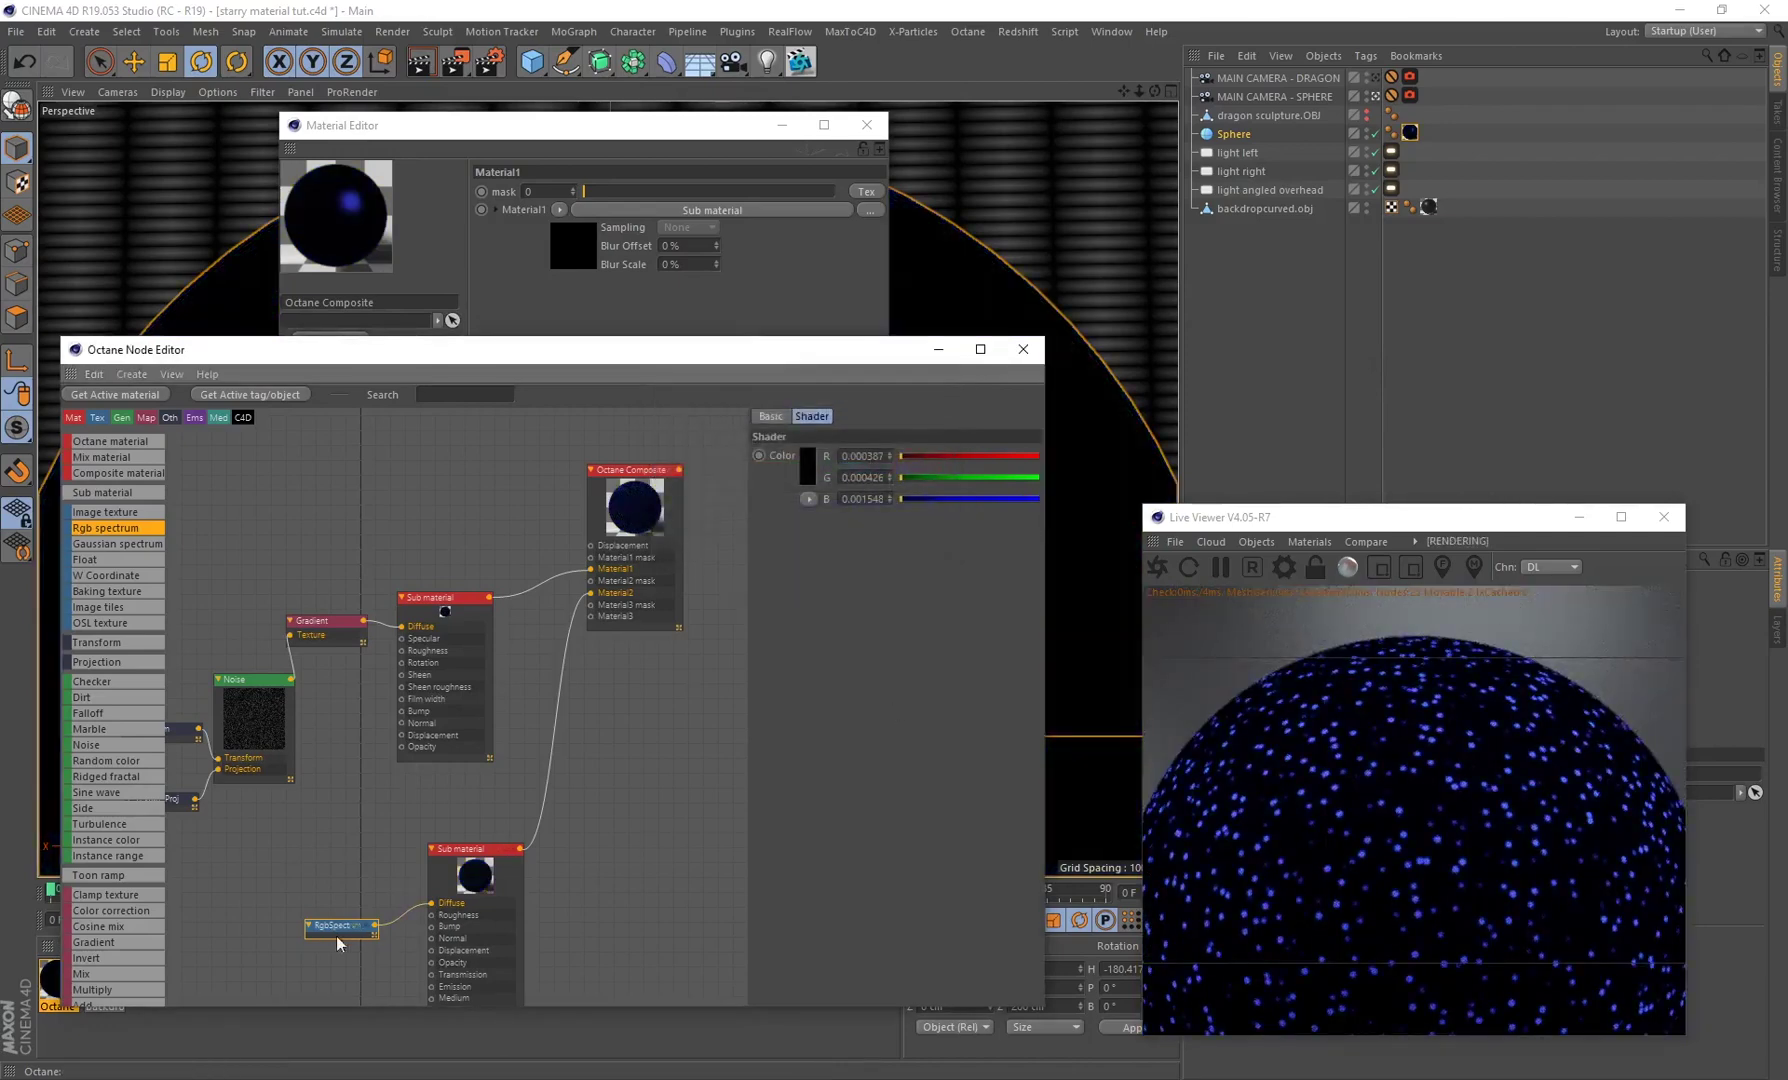
{"action": "left_click", "coordinate": [806, 472]}
{"action": "left_click", "coordinate": [773, 537]}
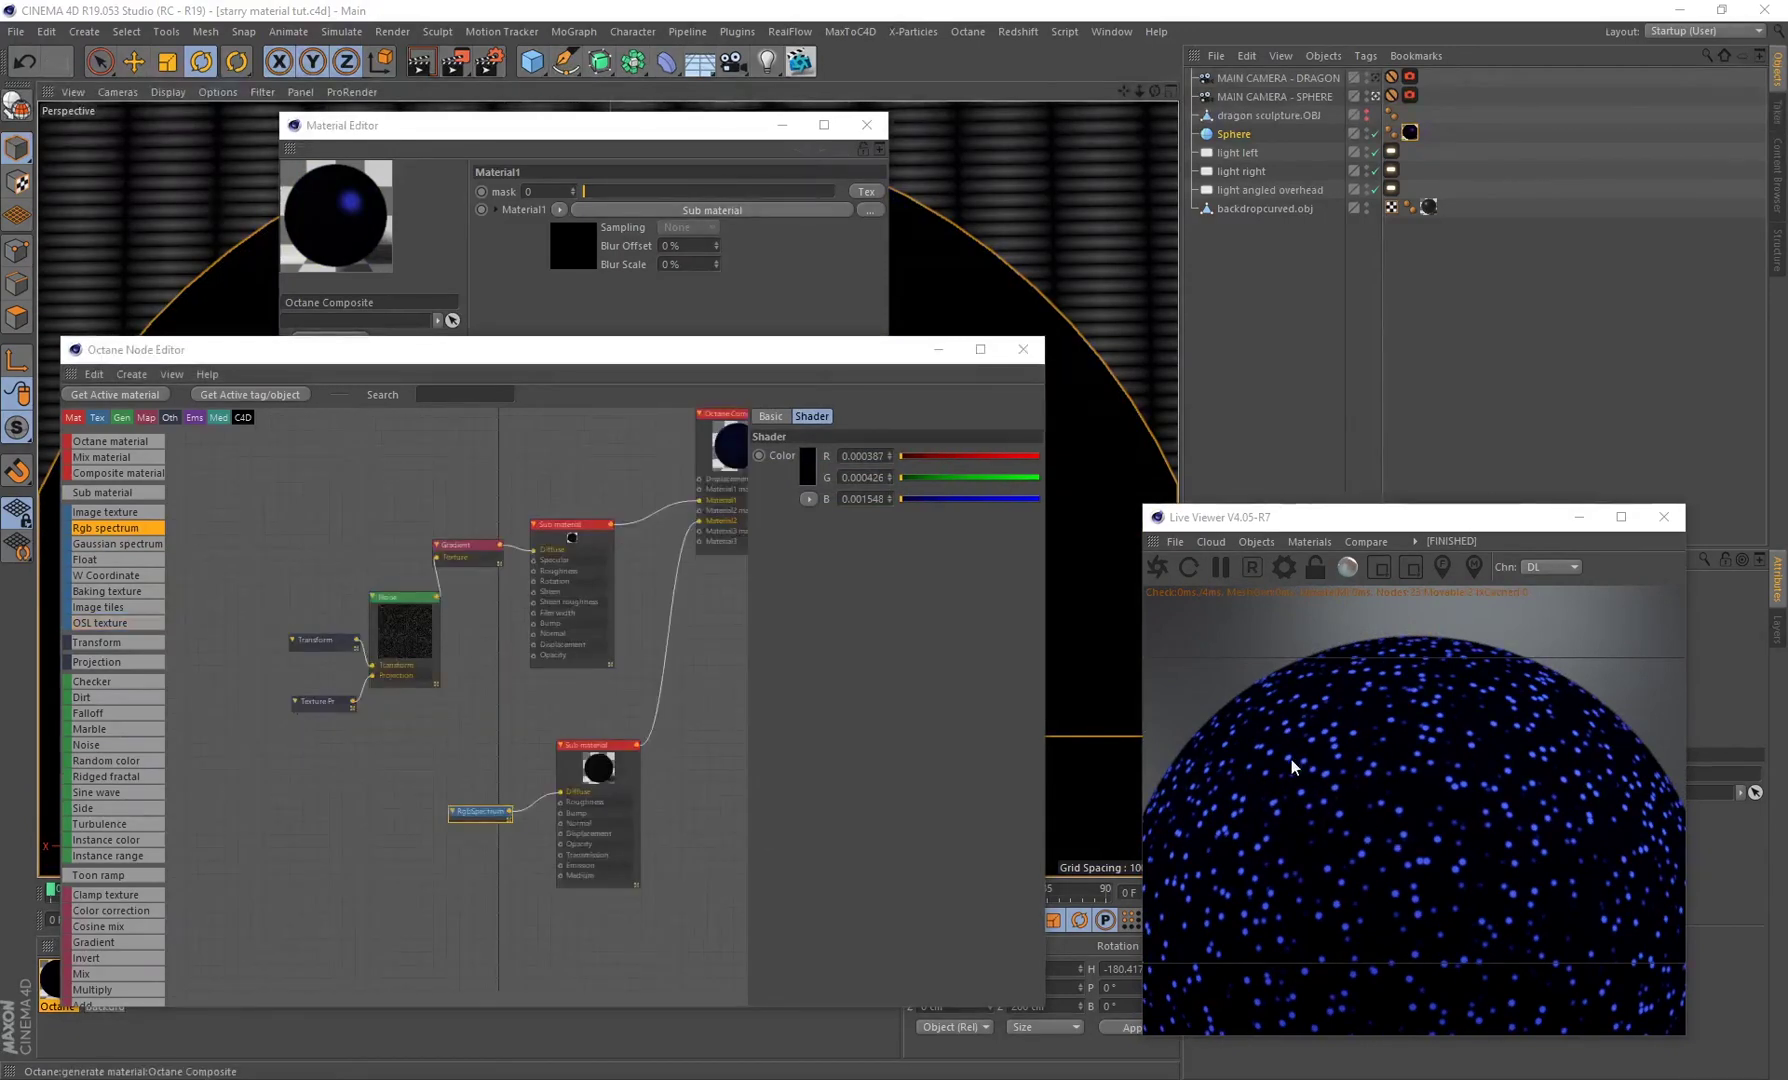
Step: Duplicate the Noise, Gradient, Transform and Texture Projection nodes together and place the copies beside the second Sub material's RGB spectrum node
{"action": "left_click", "coordinate": [402, 629]}
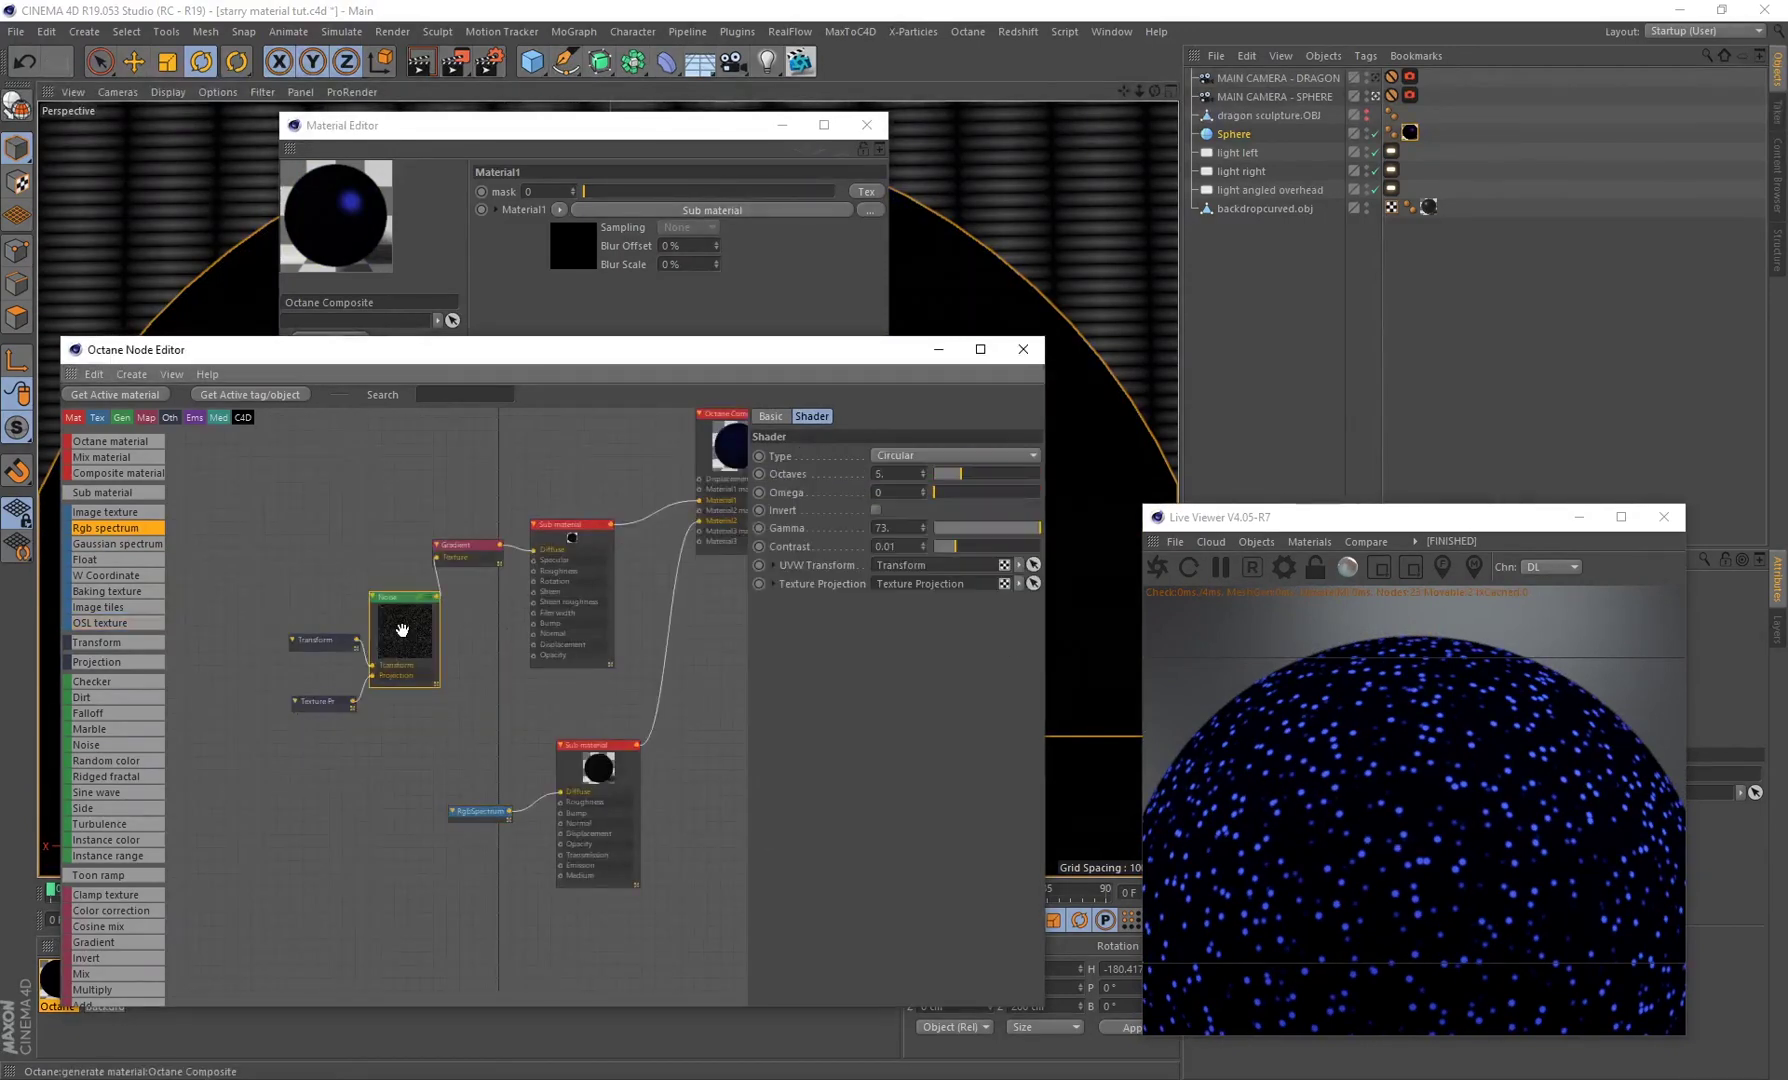
{"action": "left_click", "coordinate": [467, 558], "text": "shift"}
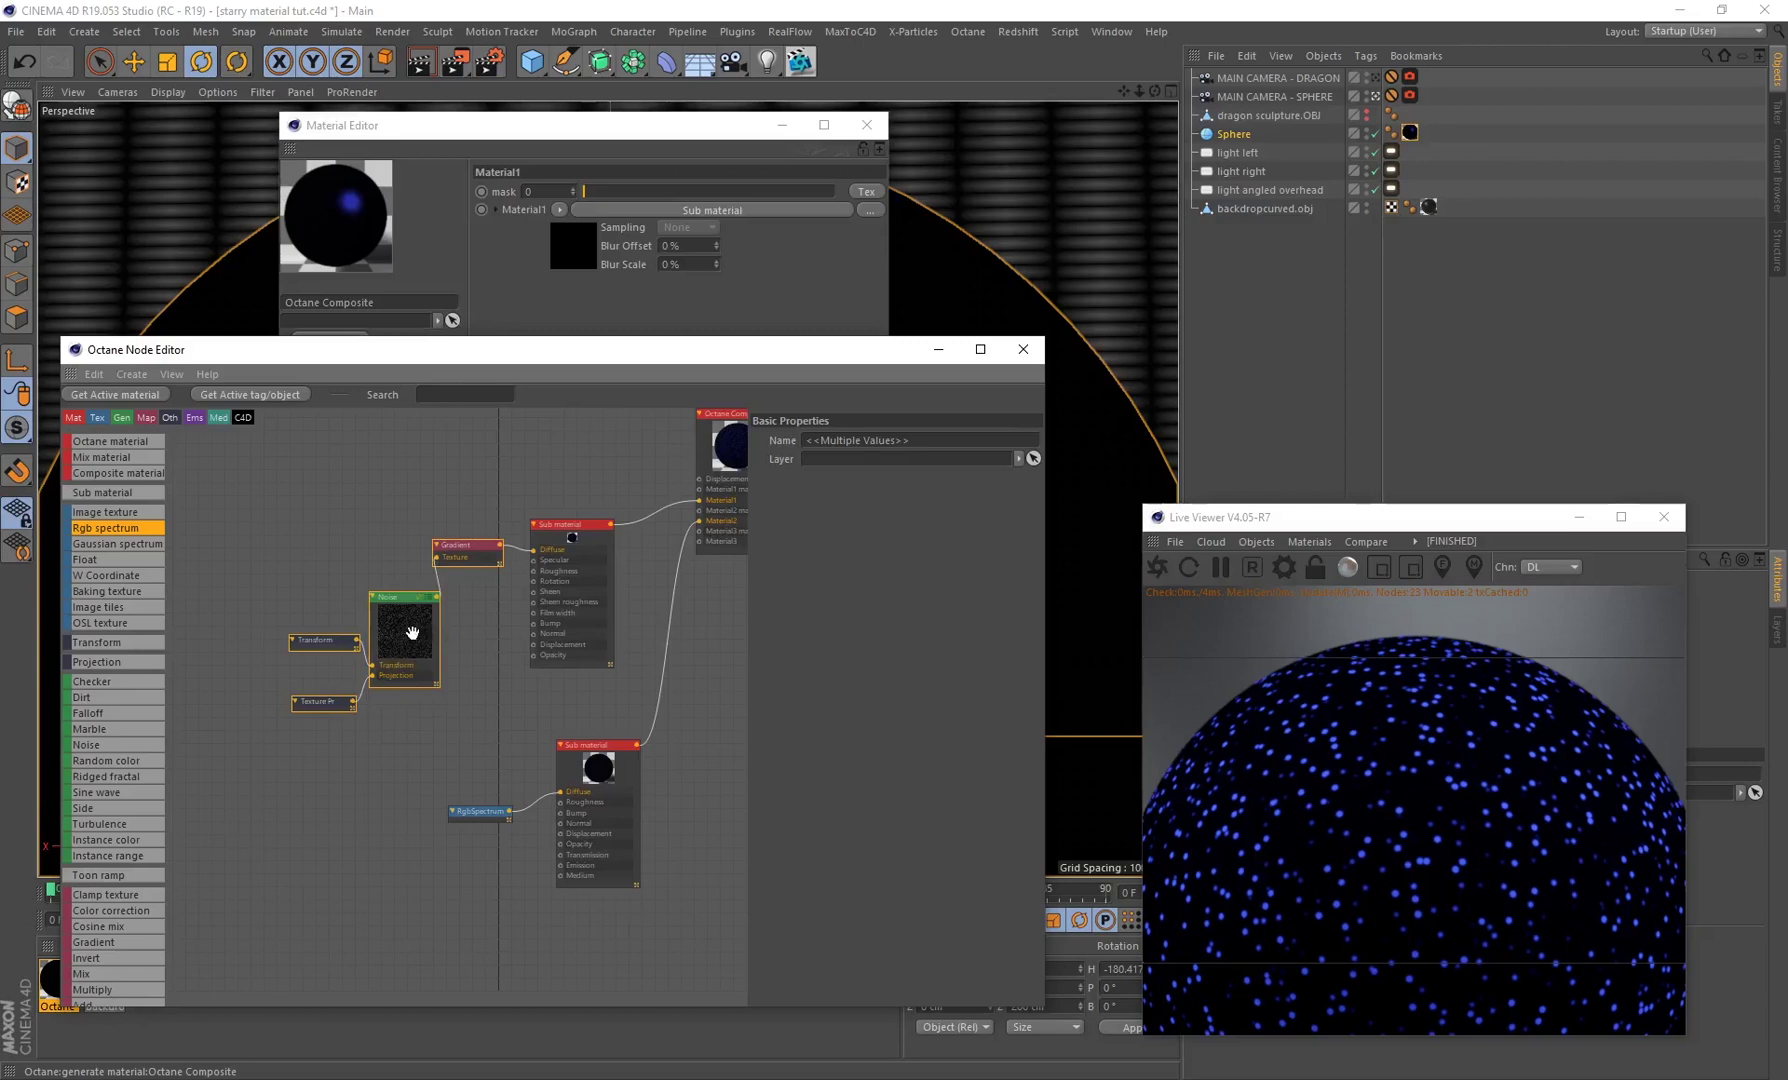
{"action": "left_click_drag", "start_coordinate": [405, 648], "coordinate": [300, 910]}
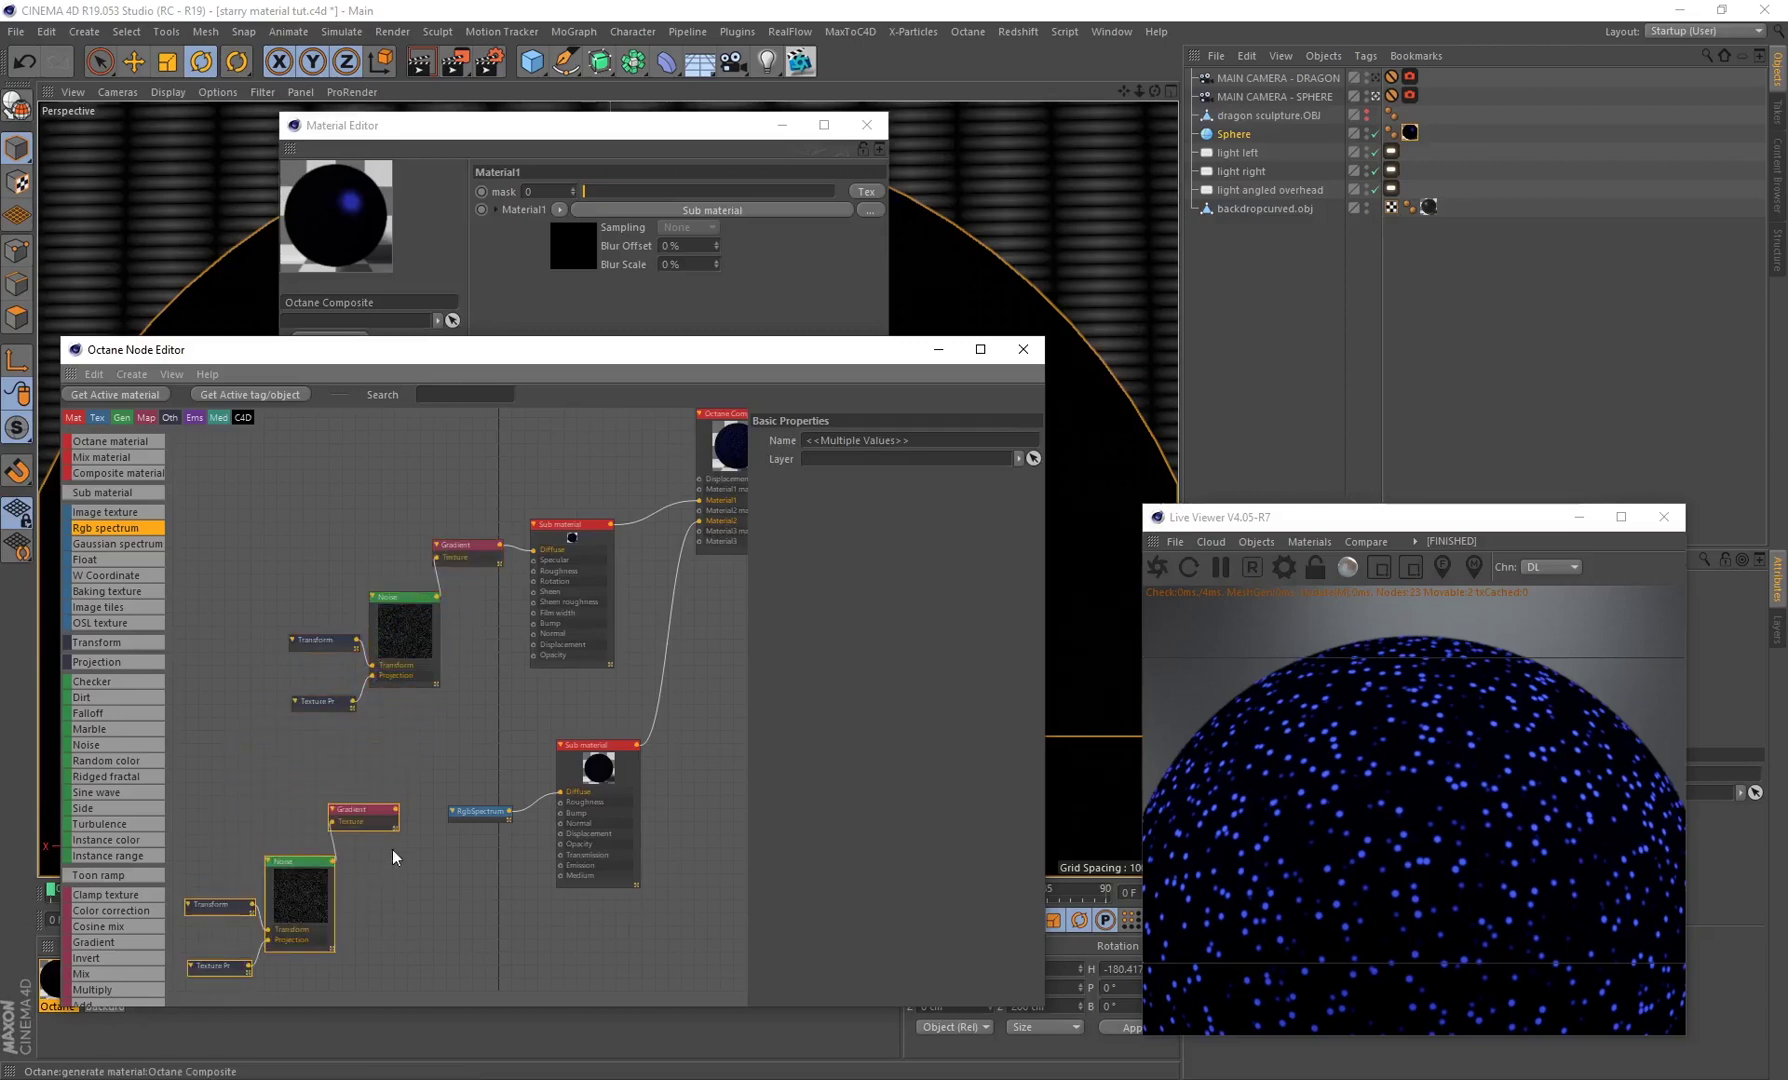
{"action": "middle_click_drag", "start_coordinate": [323, 856], "coordinate": [387, 822]}
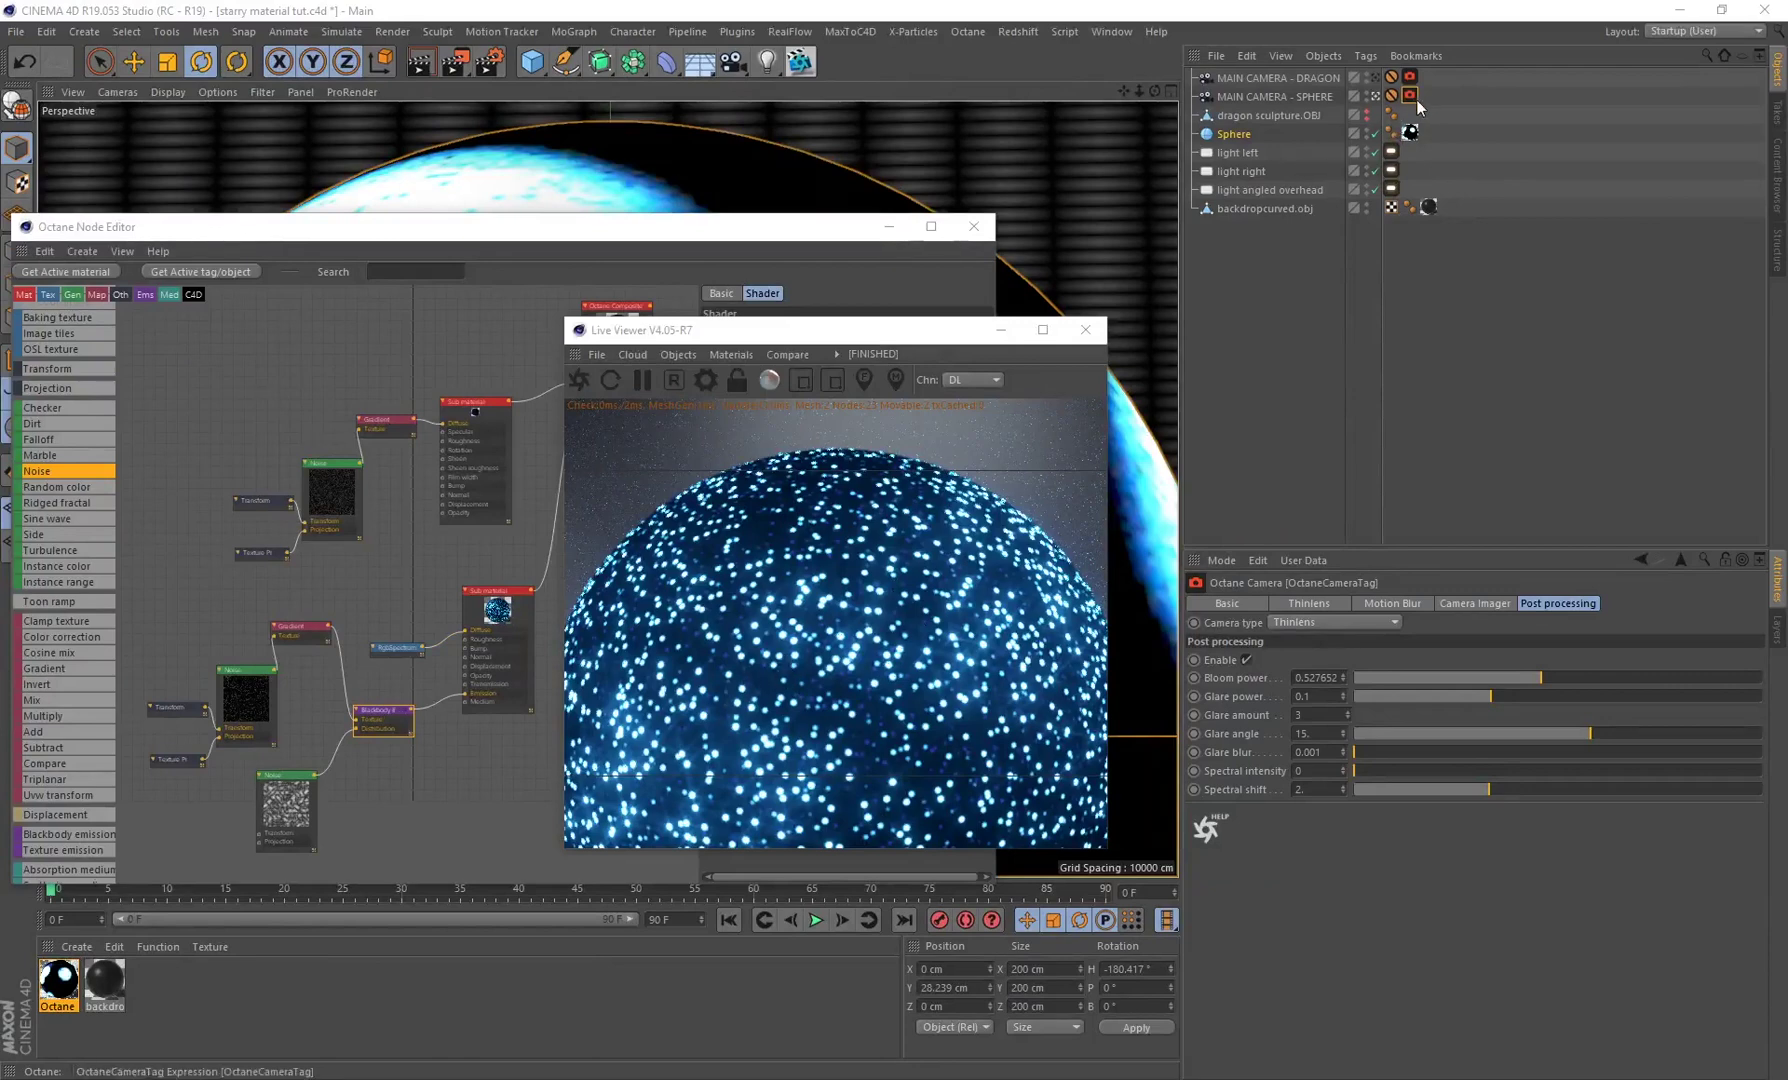
Step: Compare the sphere render with the Octane camera tag's post processing disabled and enabled again
{"action": "left_click", "coordinate": [677, 355]}
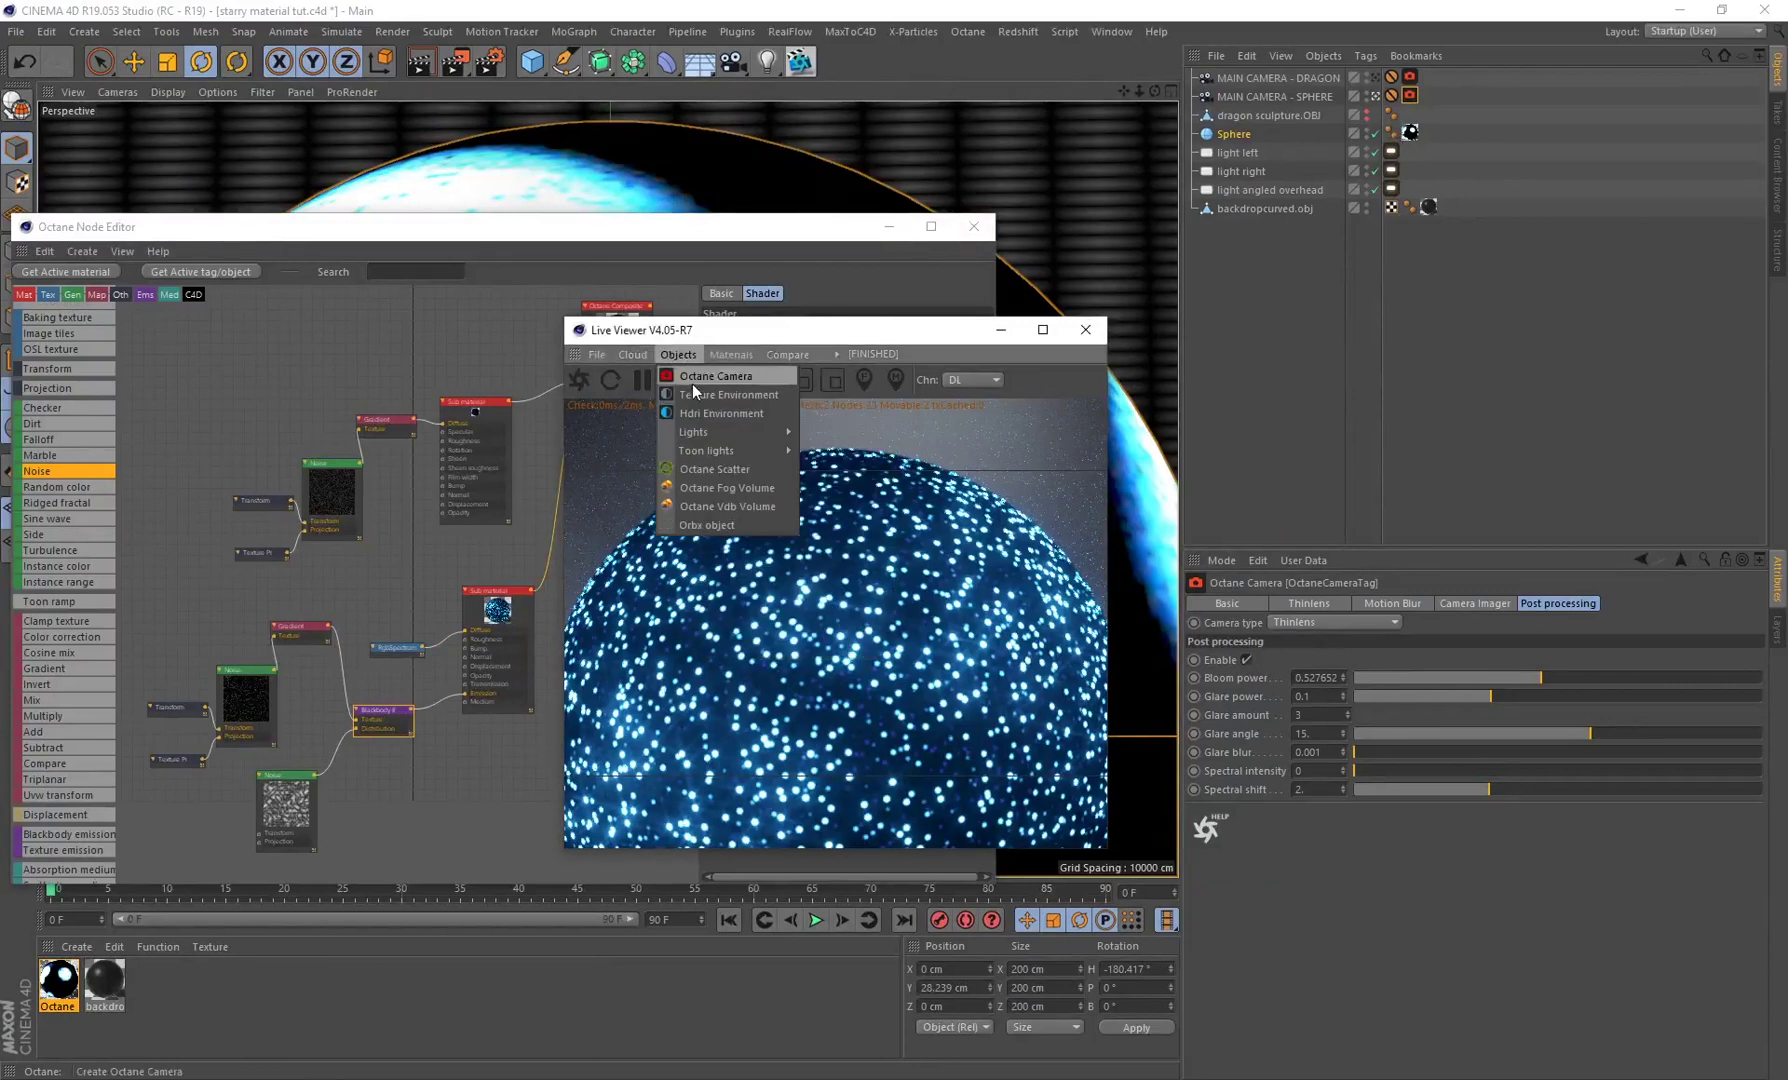
{"action": "left_click", "coordinate": [1411, 96]}
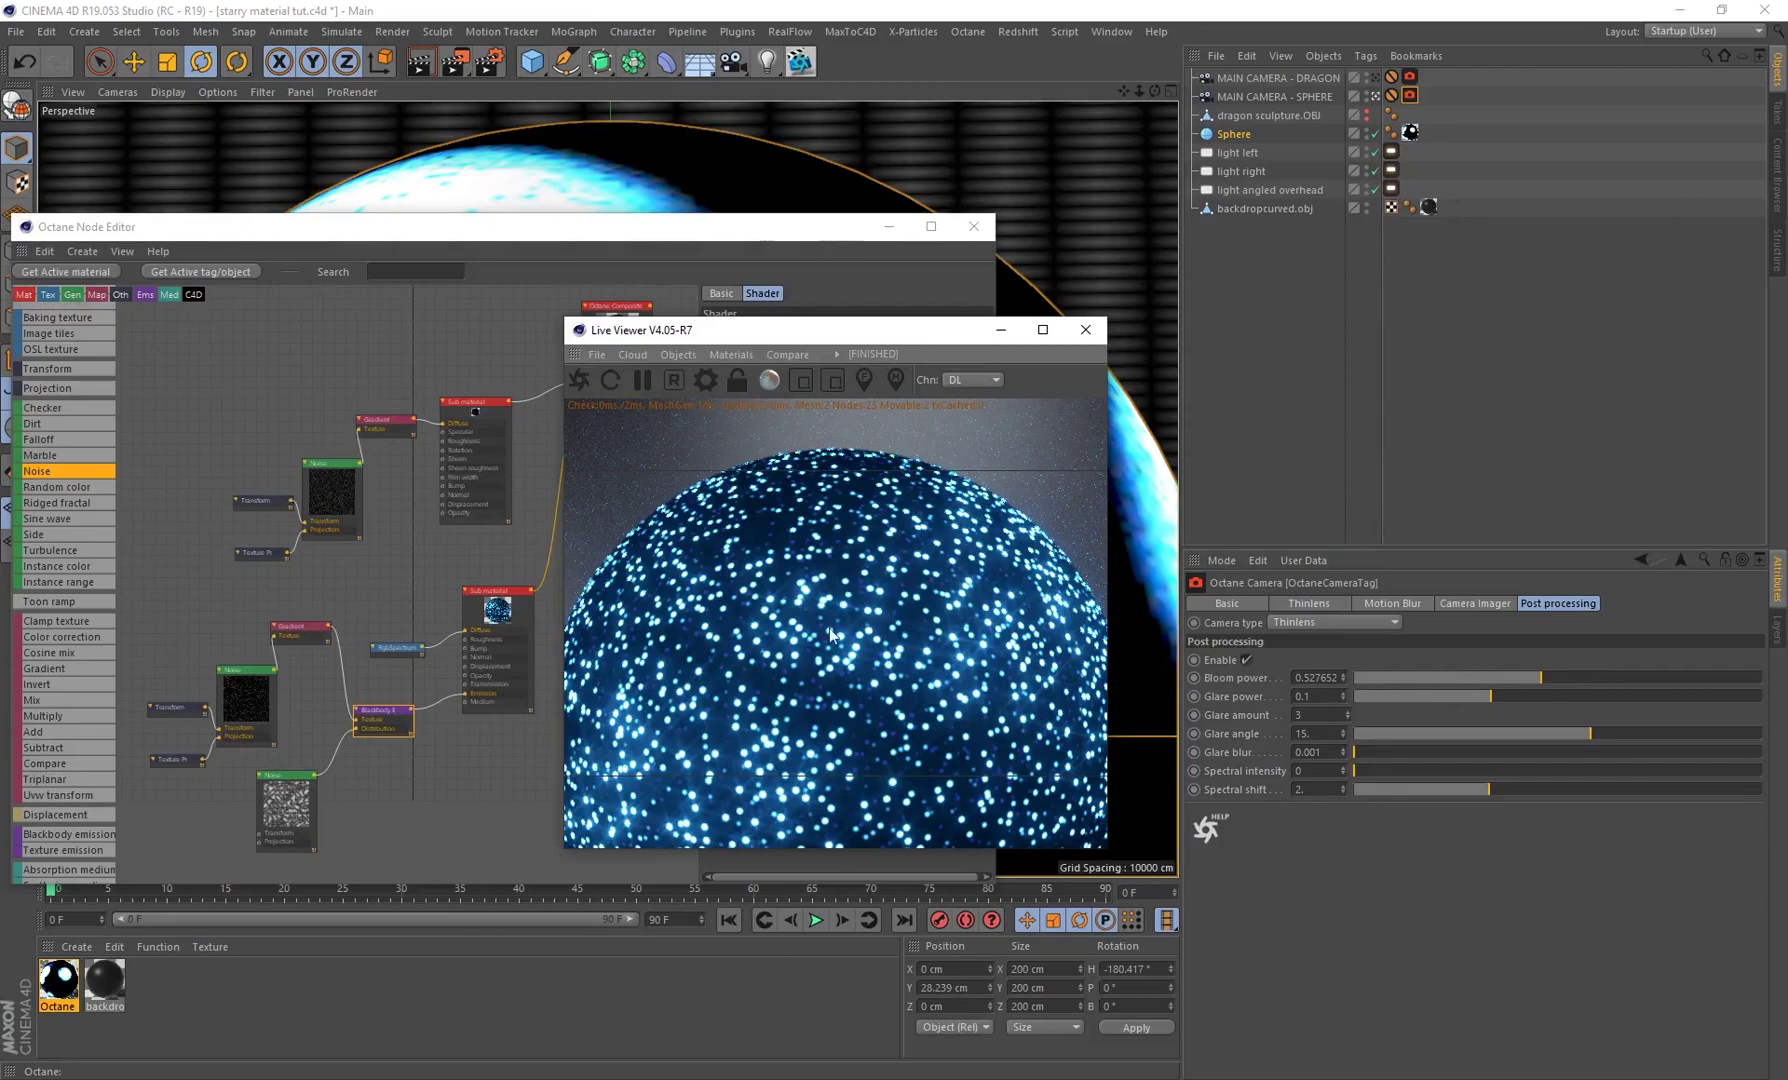
{"action": "left_click", "coordinate": [1246, 660]}
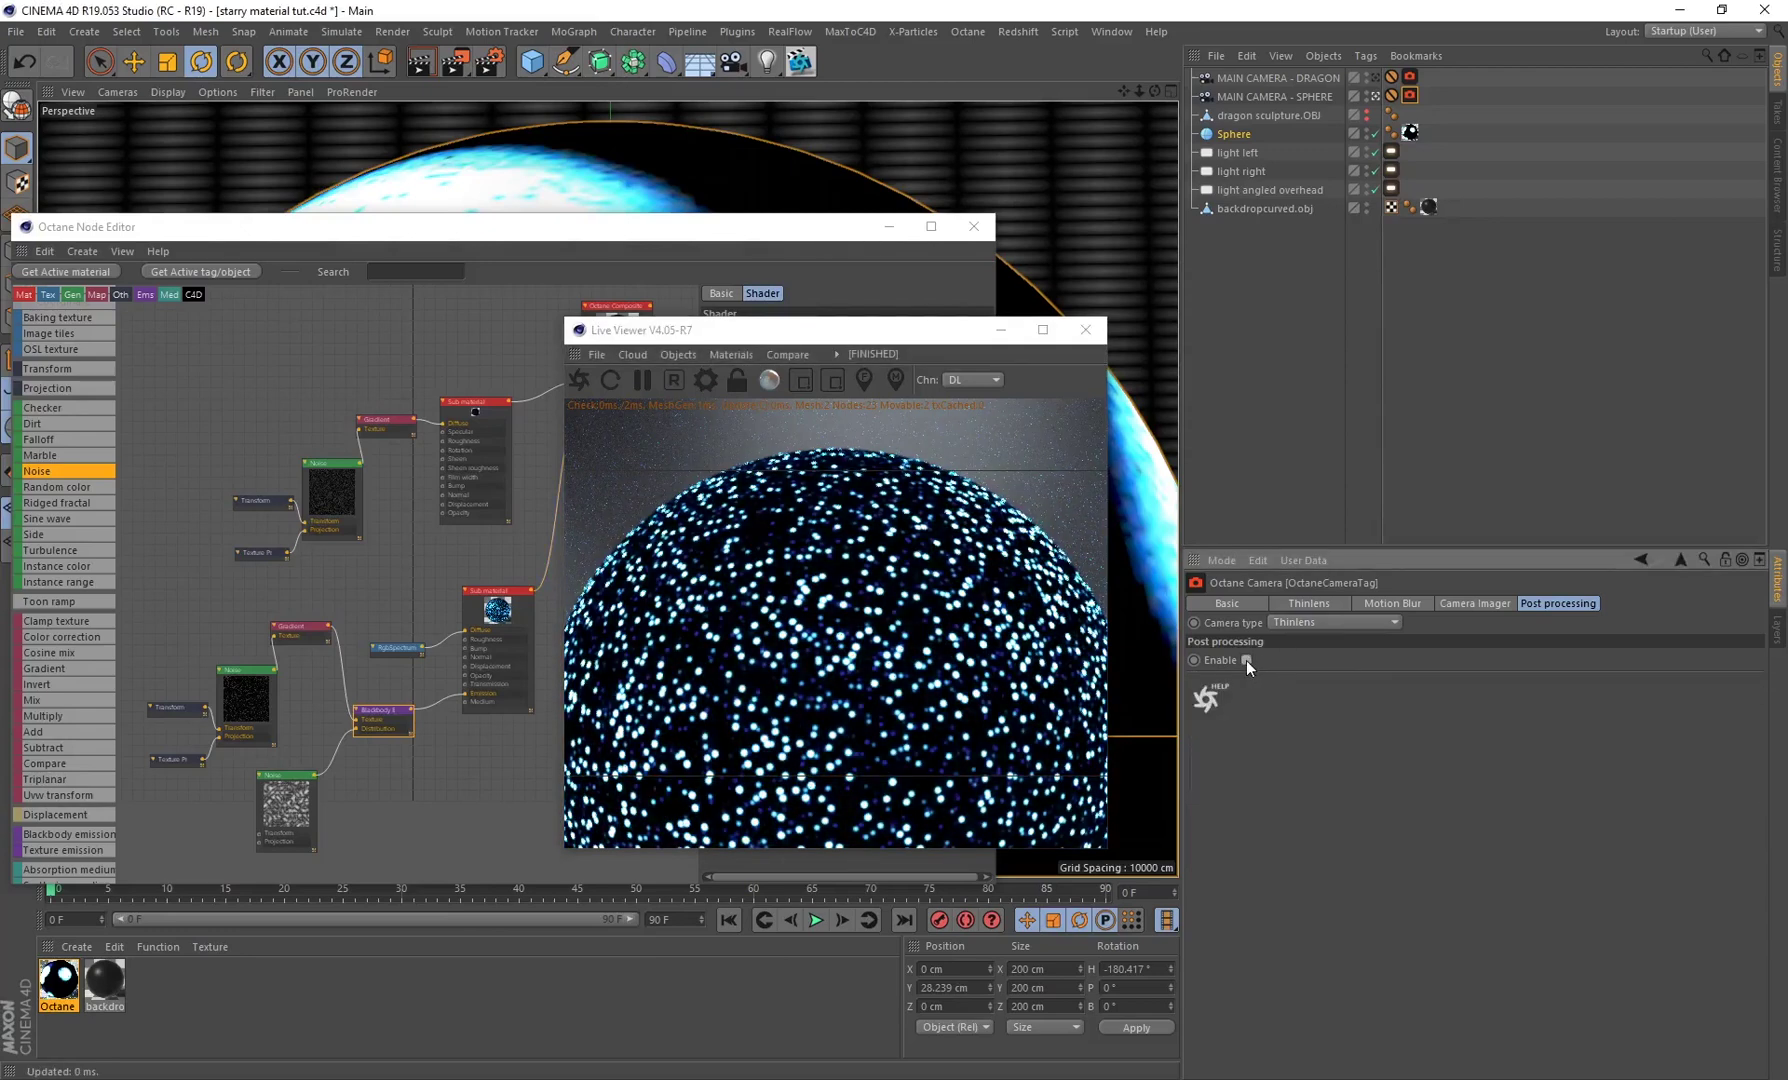
{"action": "left_click", "coordinate": [1246, 660]}
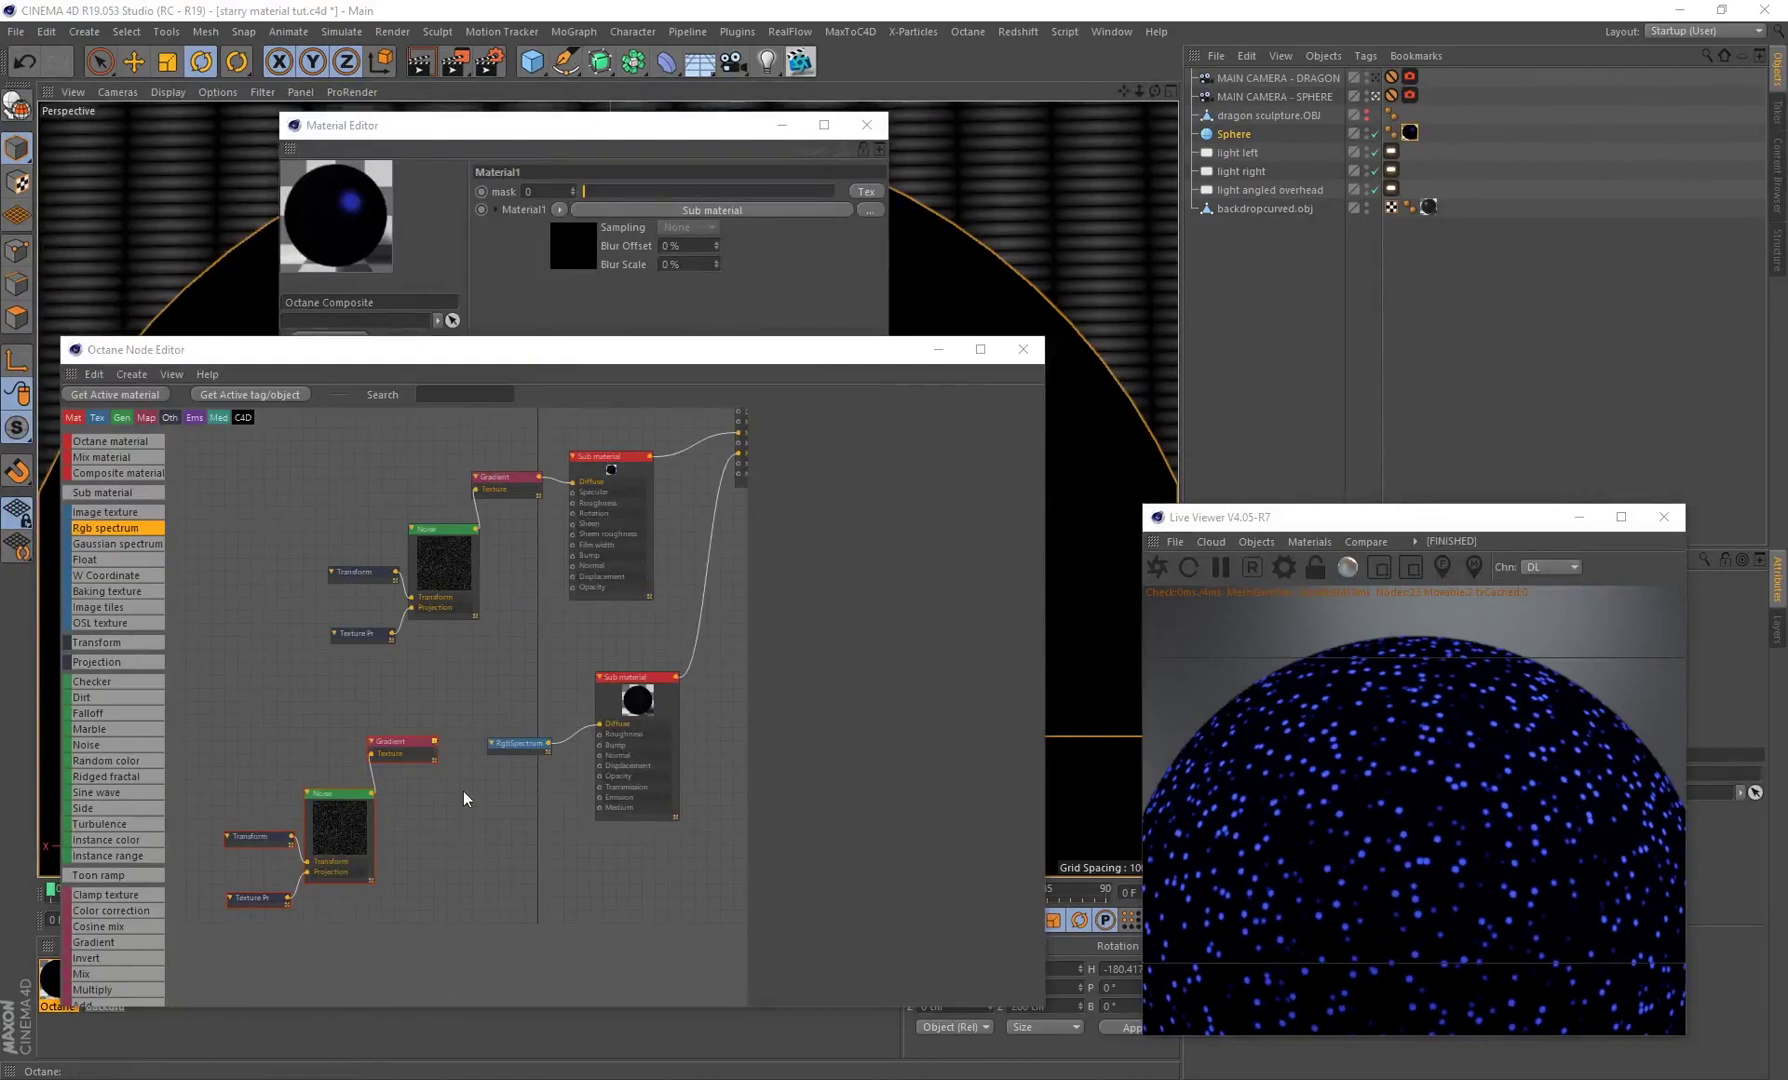
Step: Route the copied gradient through a new Blackbody emission node's texture into the second Sub material's emission, and raise the emission power to about 124170
{"action": "left_click_drag", "start_coordinate": [435, 743], "coordinate": [601, 798]}
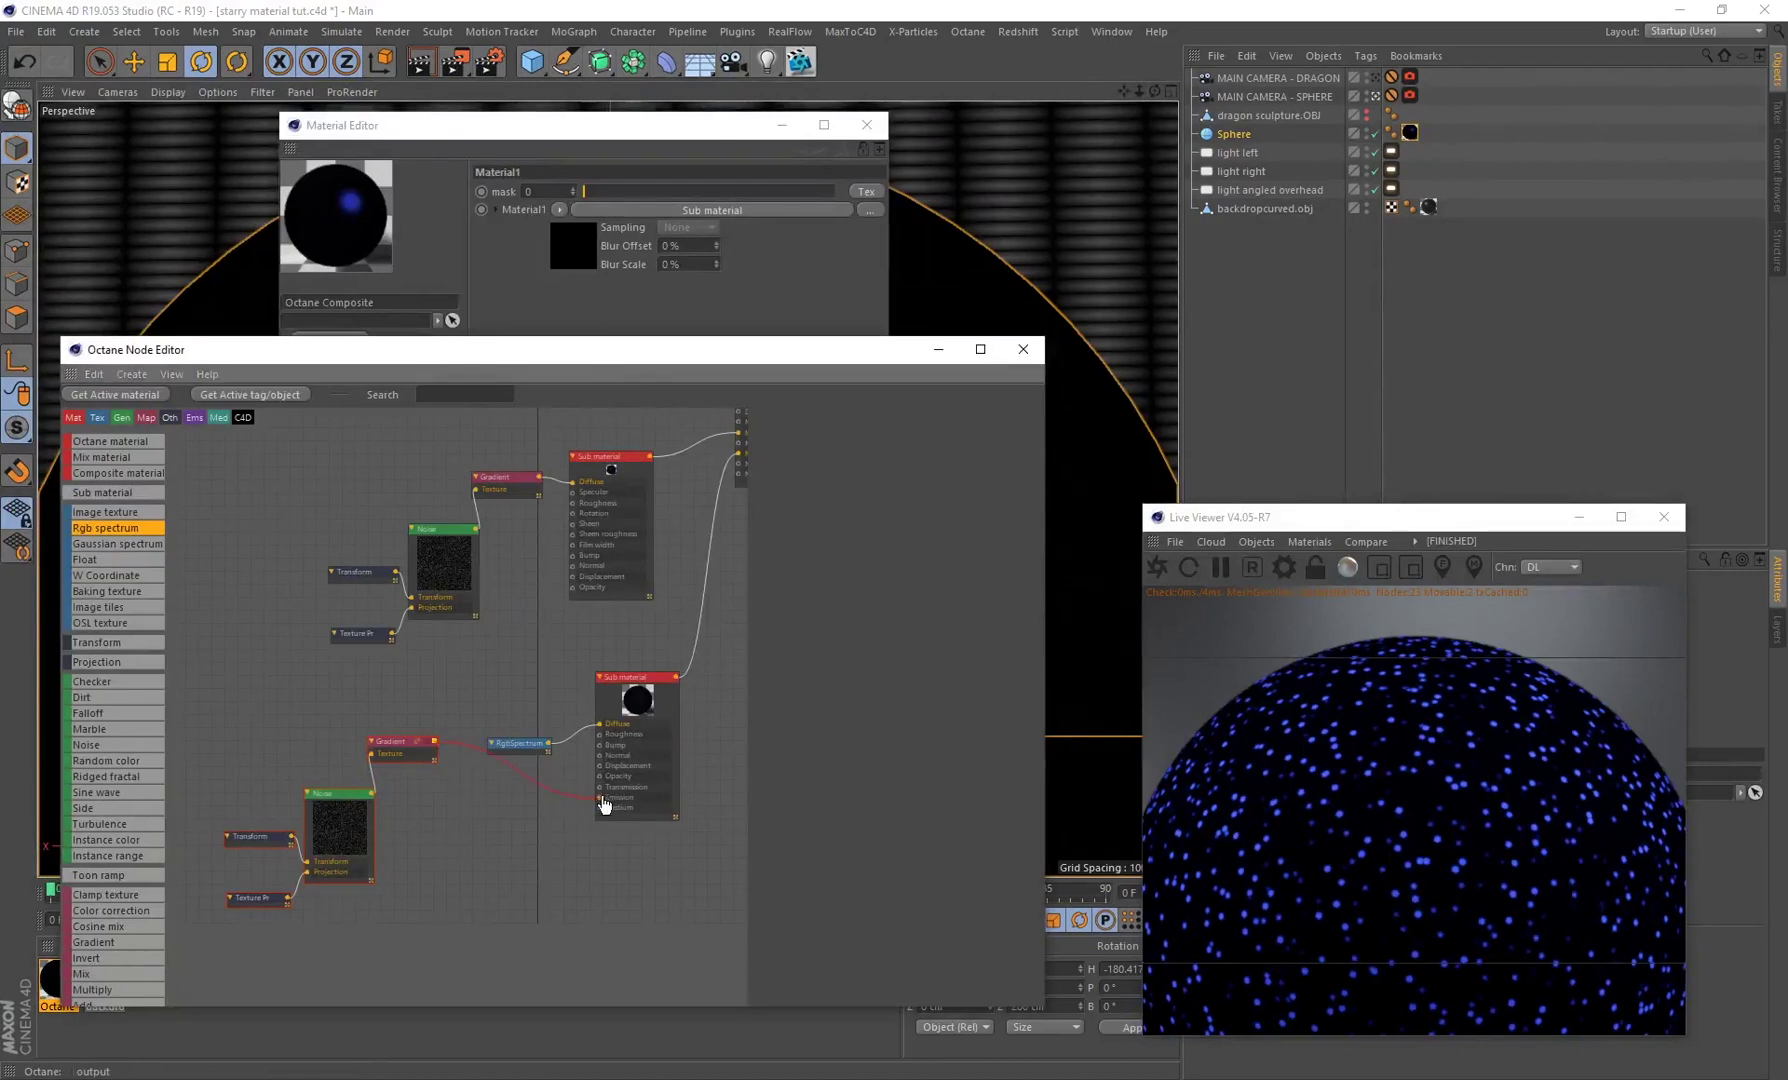
{"action": "scroll", "coordinate": [96, 622], "scroll_direction": "down", "scroll_amount": 6}
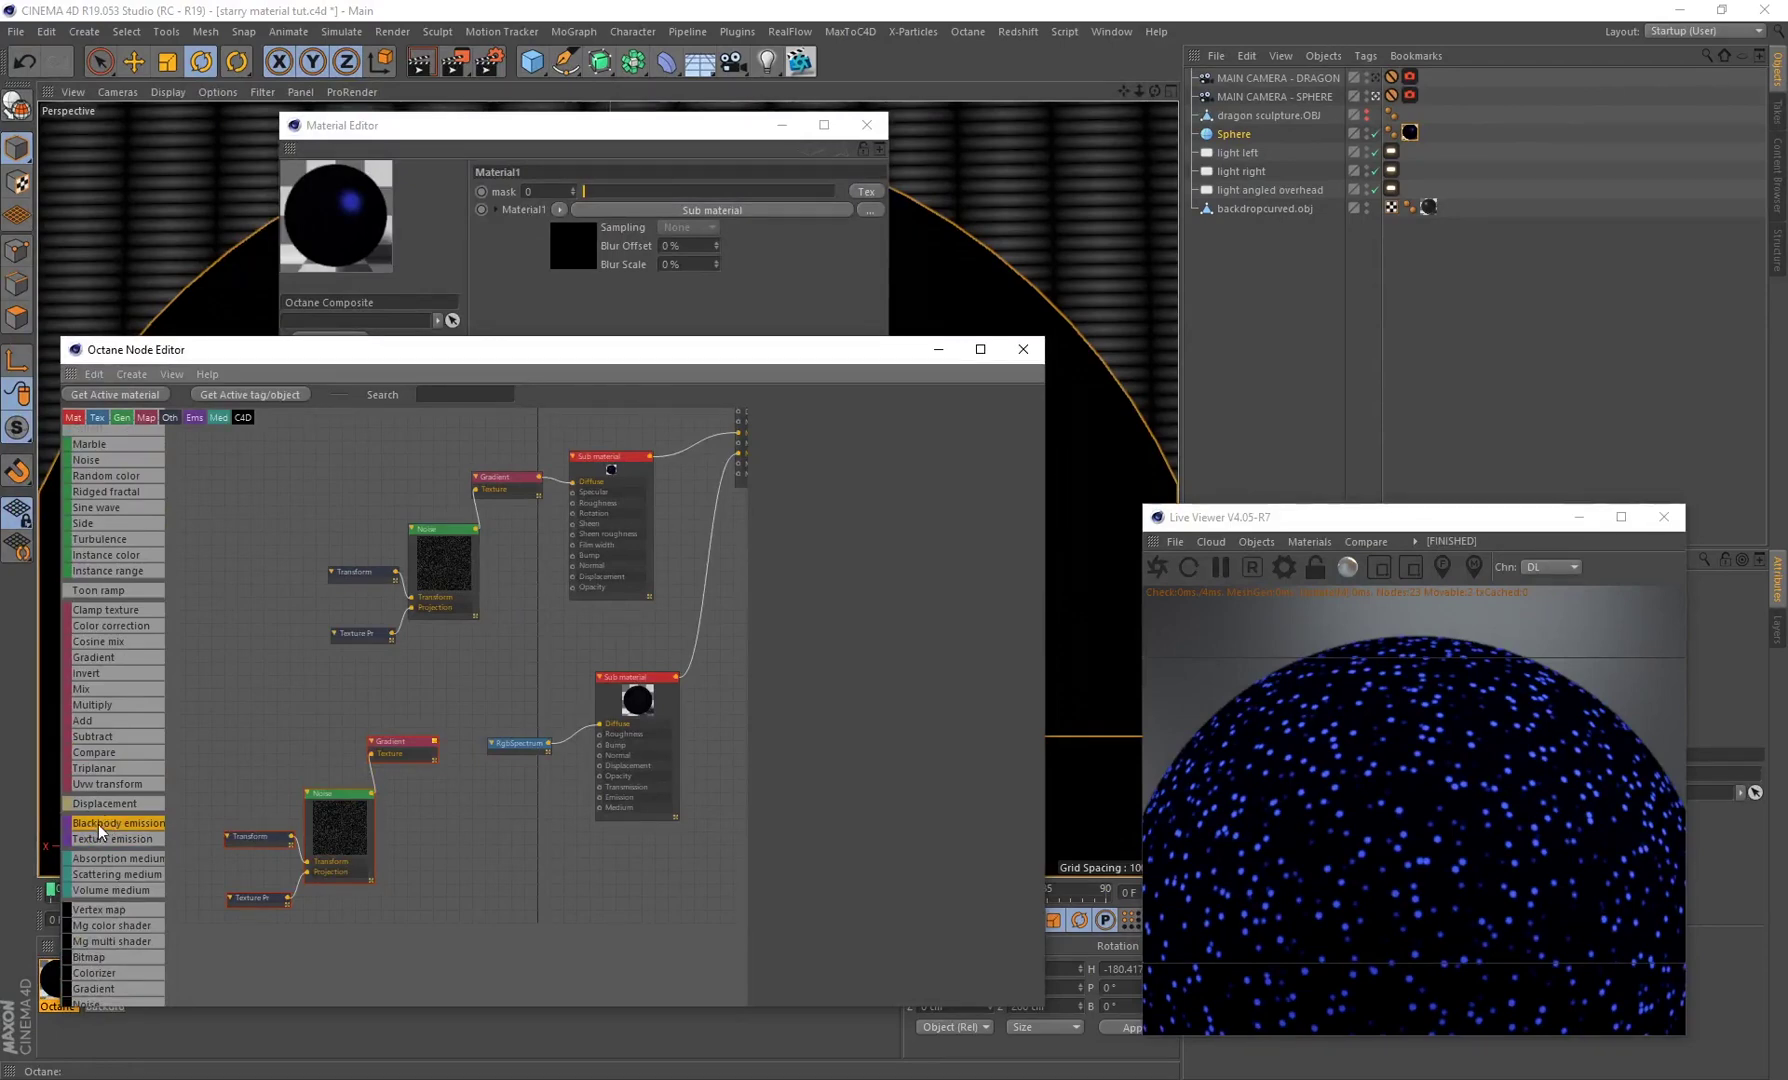
{"action": "left_click_drag", "start_coordinate": [486, 816], "coordinate": [599, 797]}
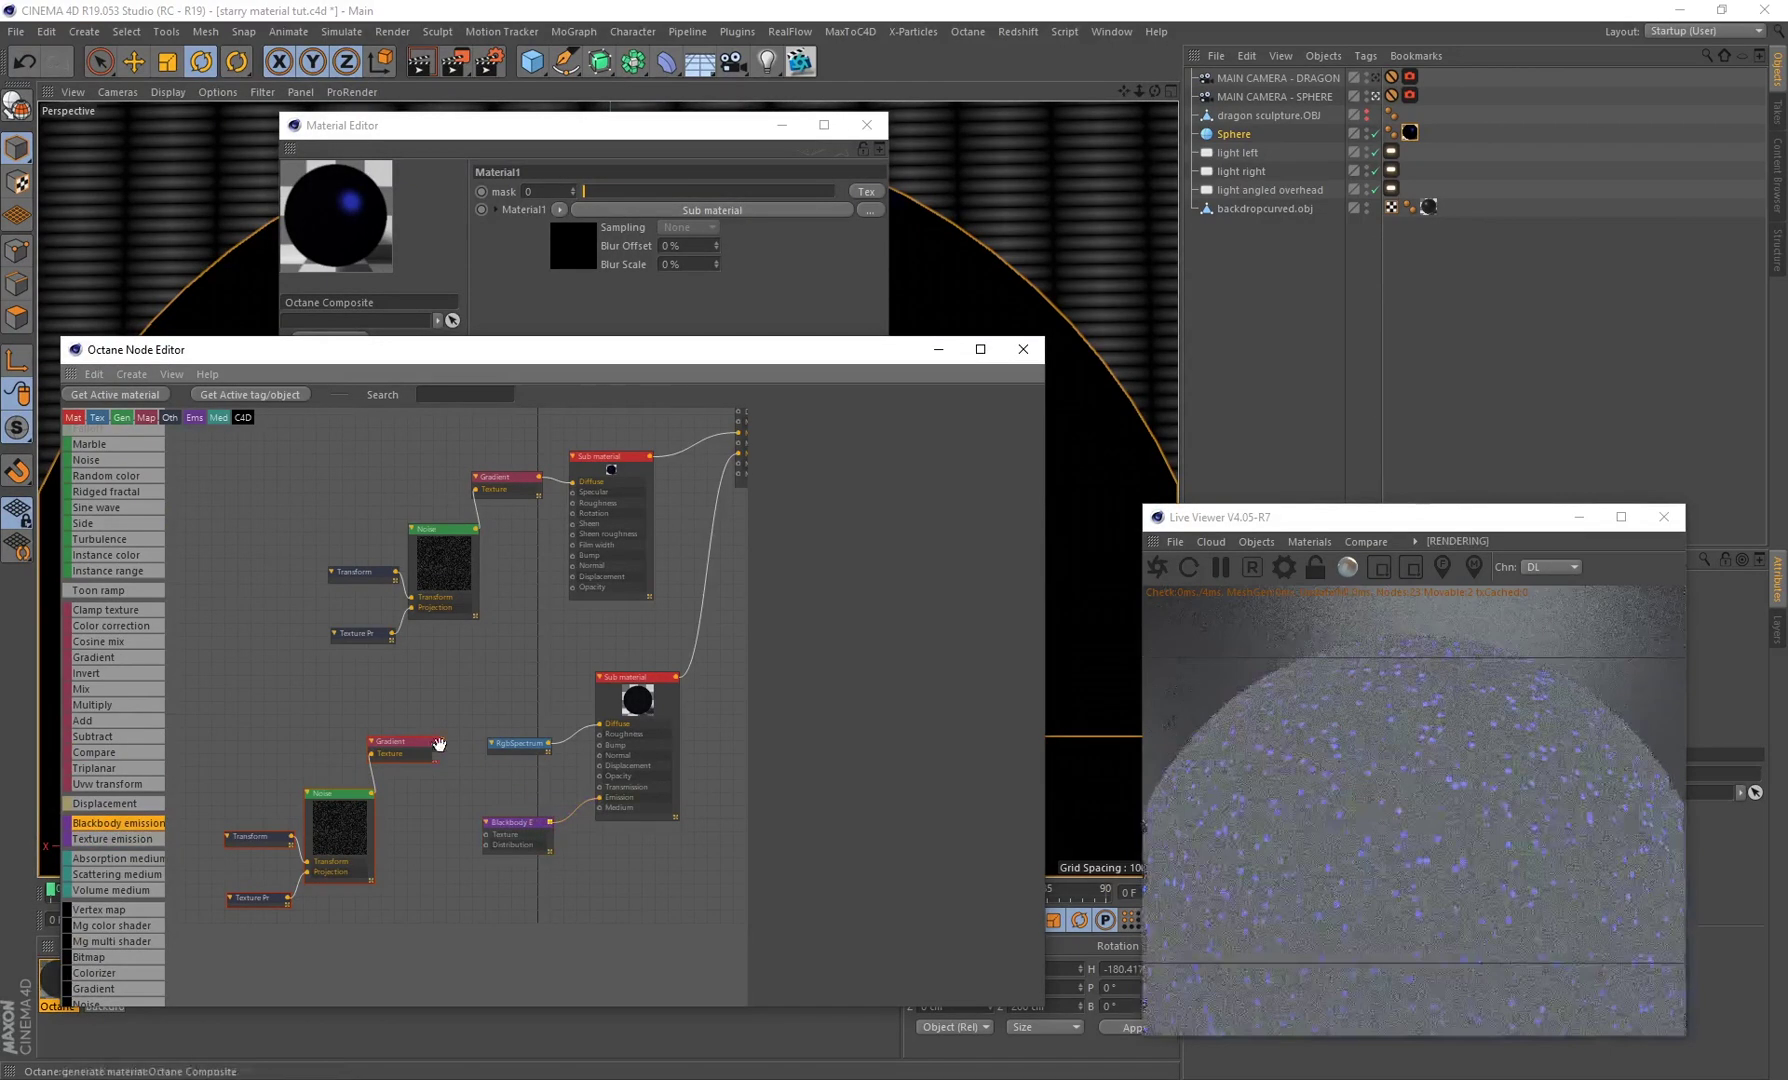
{"action": "left_click_drag", "start_coordinate": [434, 741], "coordinate": [486, 834]}
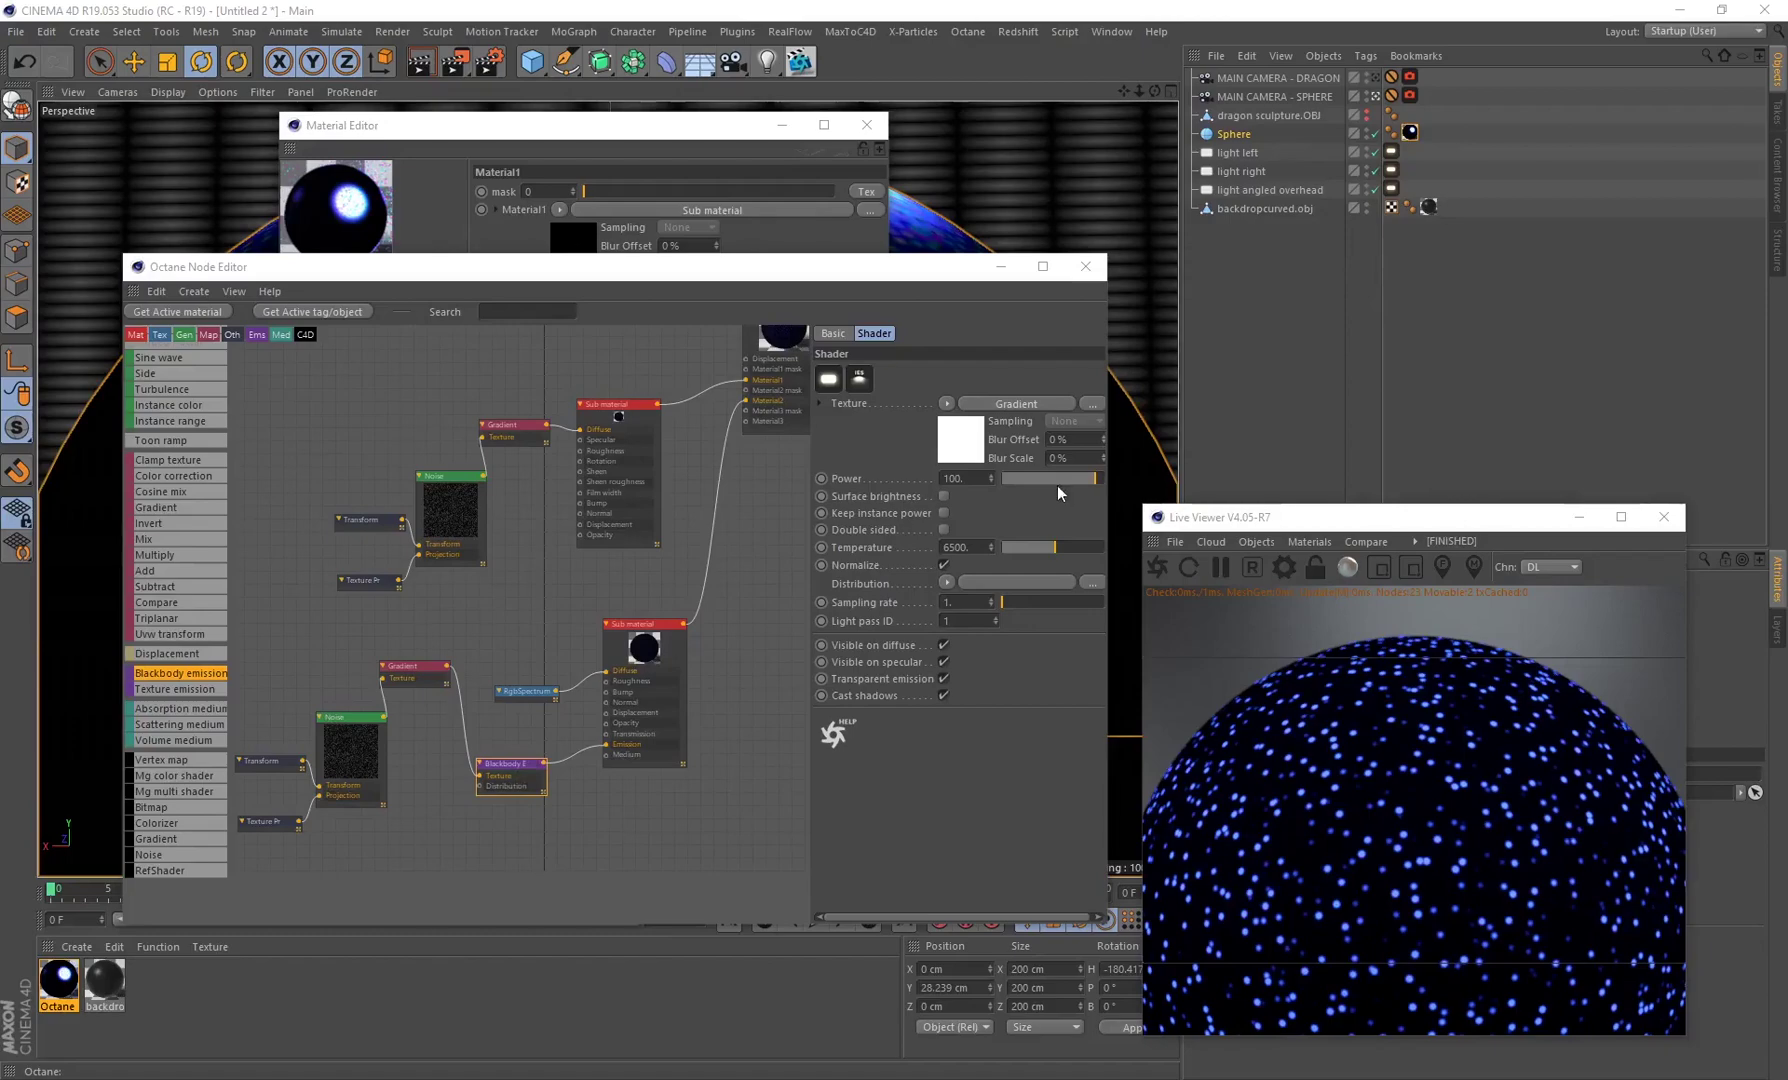
{"action": "left_click_drag", "start_coordinate": [1094, 487], "coordinate": [1144, 476]}
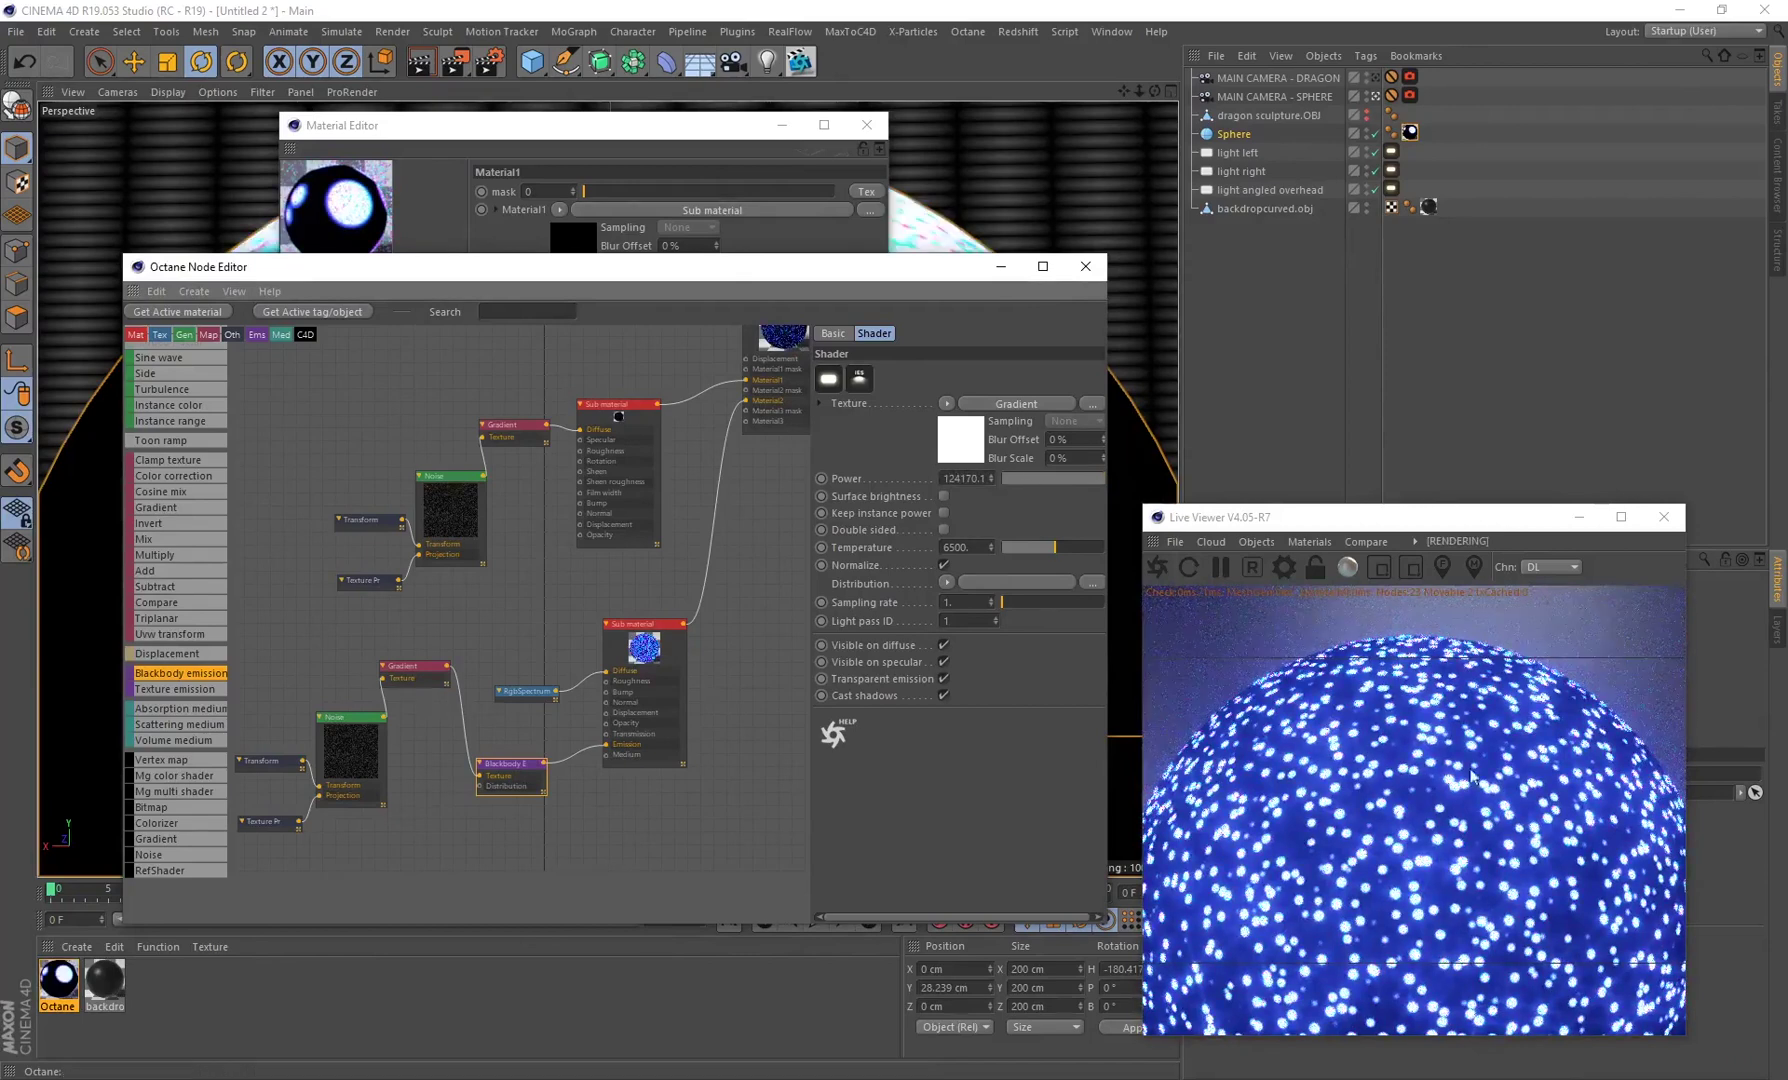
Step: Set the Blackbody emission node's power to 163559
{"action": "left_click", "coordinate": [943, 478]}
{"action": "type", "text": "163"}
{"action": "key", "text": "Return"}
{"action": "type", "text": "559"}
{"action": "key", "text": "Return"}
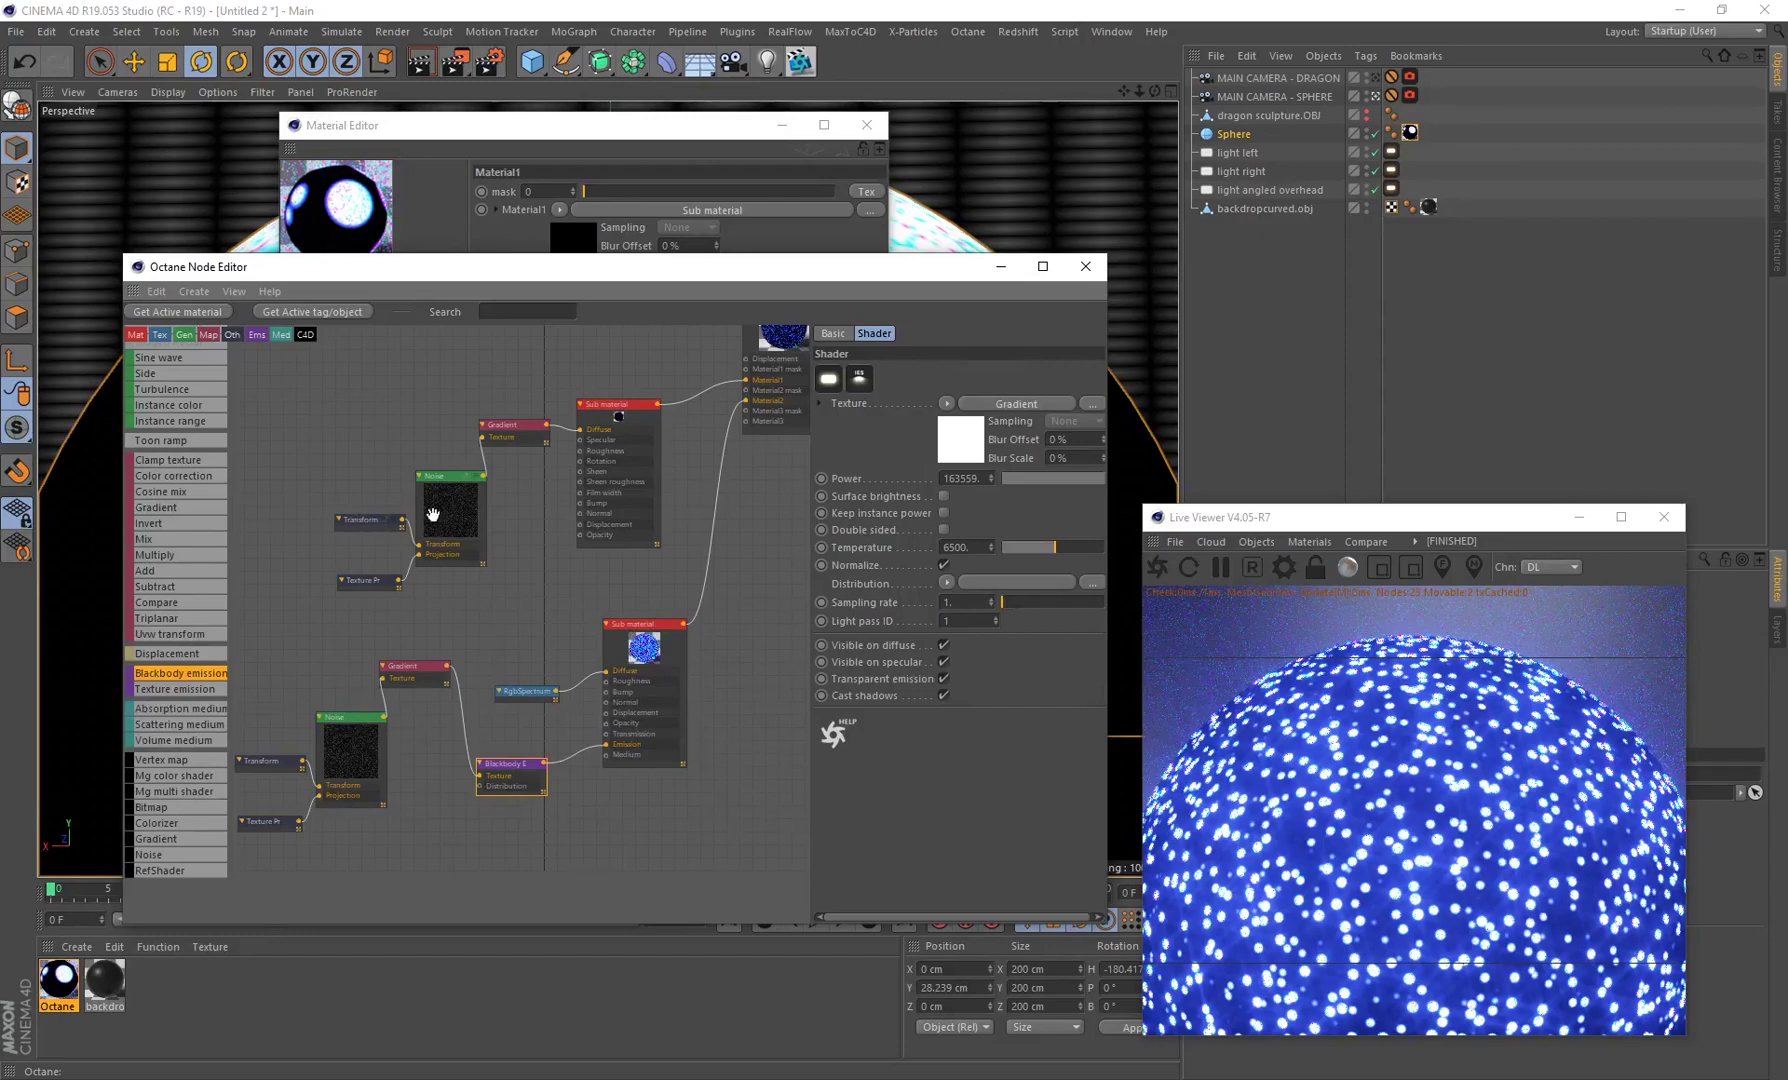
Step: Set the Z rotation of the first noise's Transform node to -27
{"action": "left_click", "coordinate": [358, 522]}
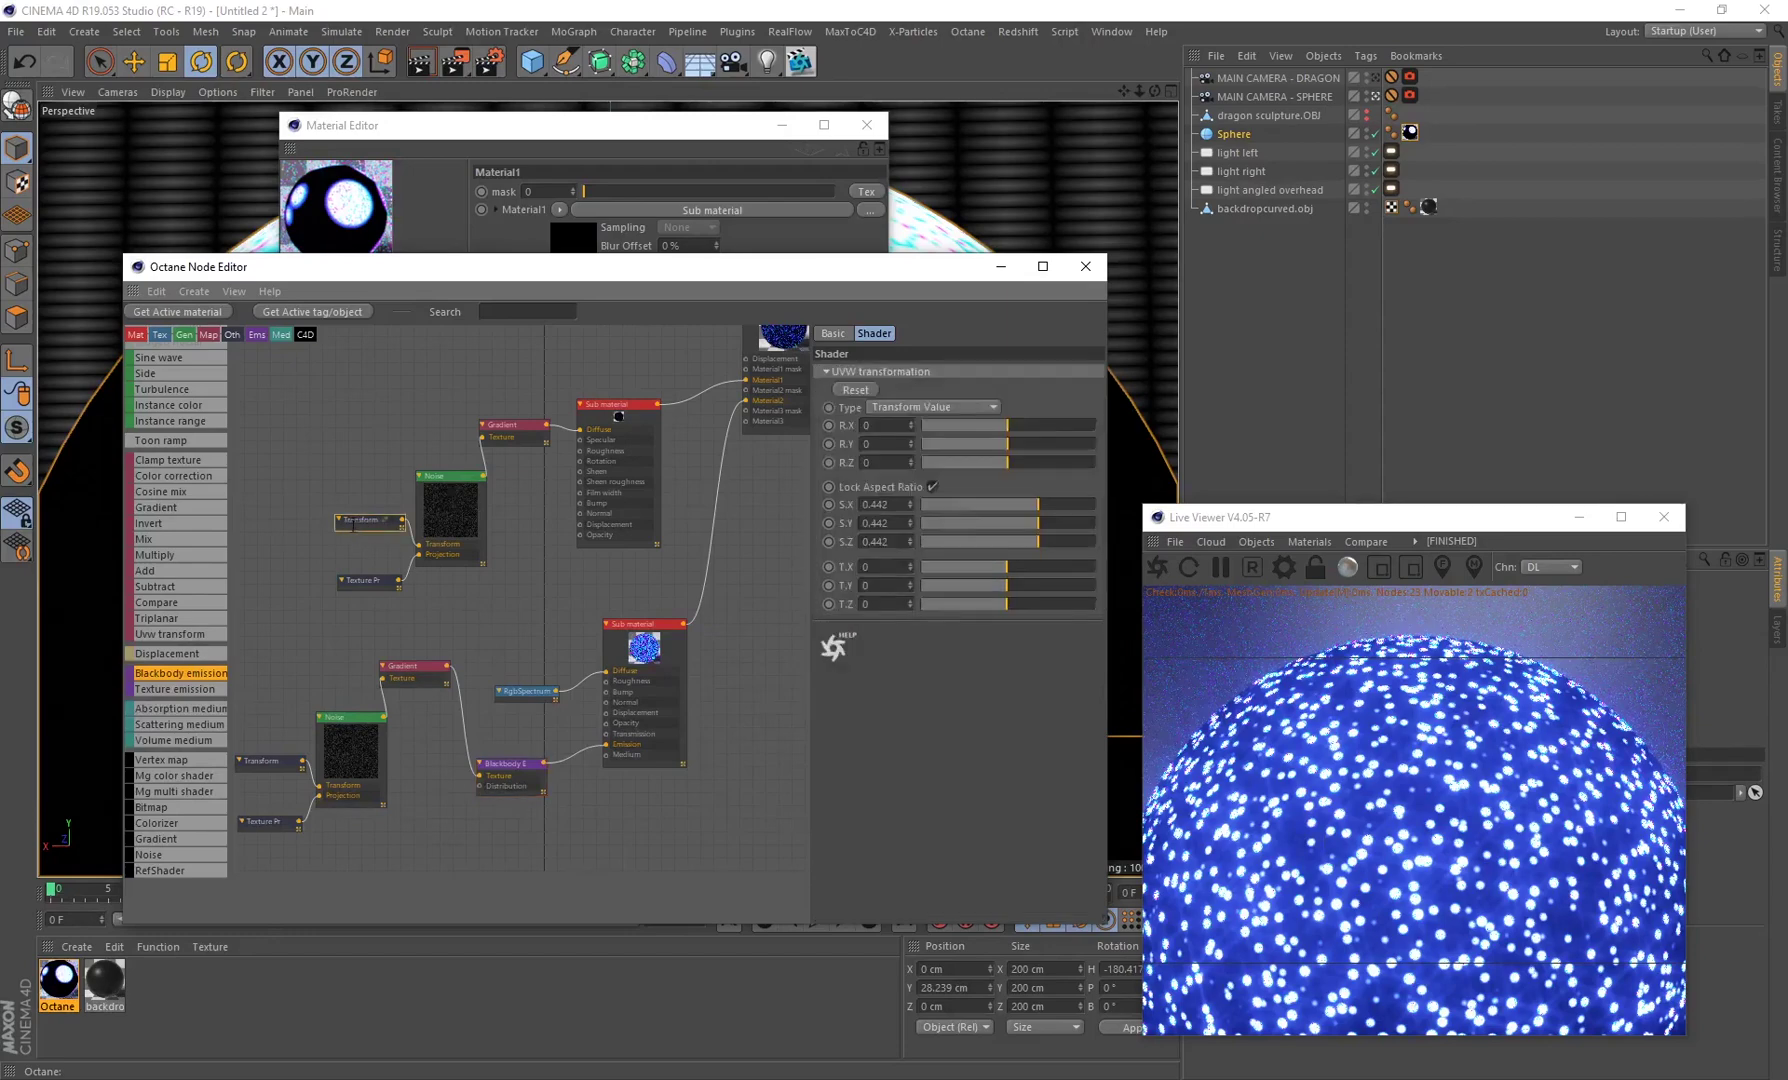
{"action": "mouse_move", "coordinate": [999, 466]}
{"action": "left_mouse_down"}
{"action": "mouse_move", "coordinate": [1025, 465]}
{"action": "mouse_move", "coordinate": [1002, 467]}
{"action": "left_mouse_up"}
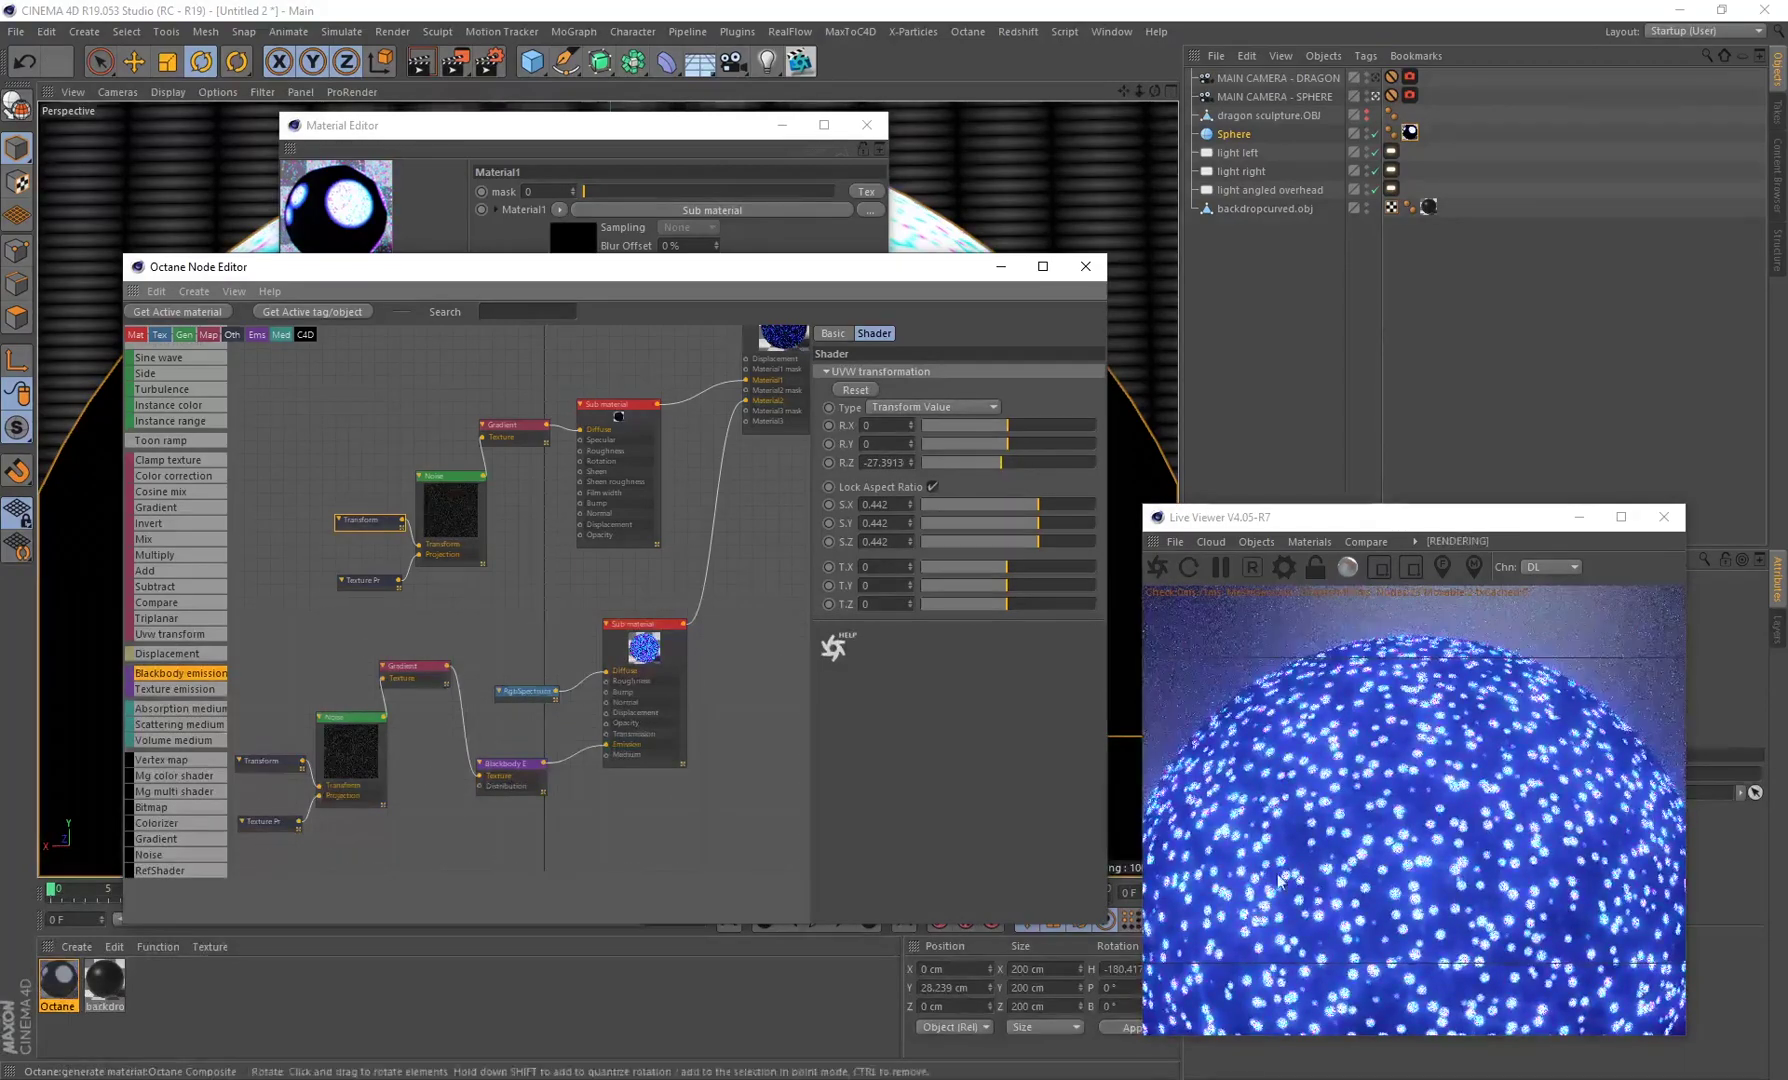
{"action": "double_click", "coordinate": [862, 462]}
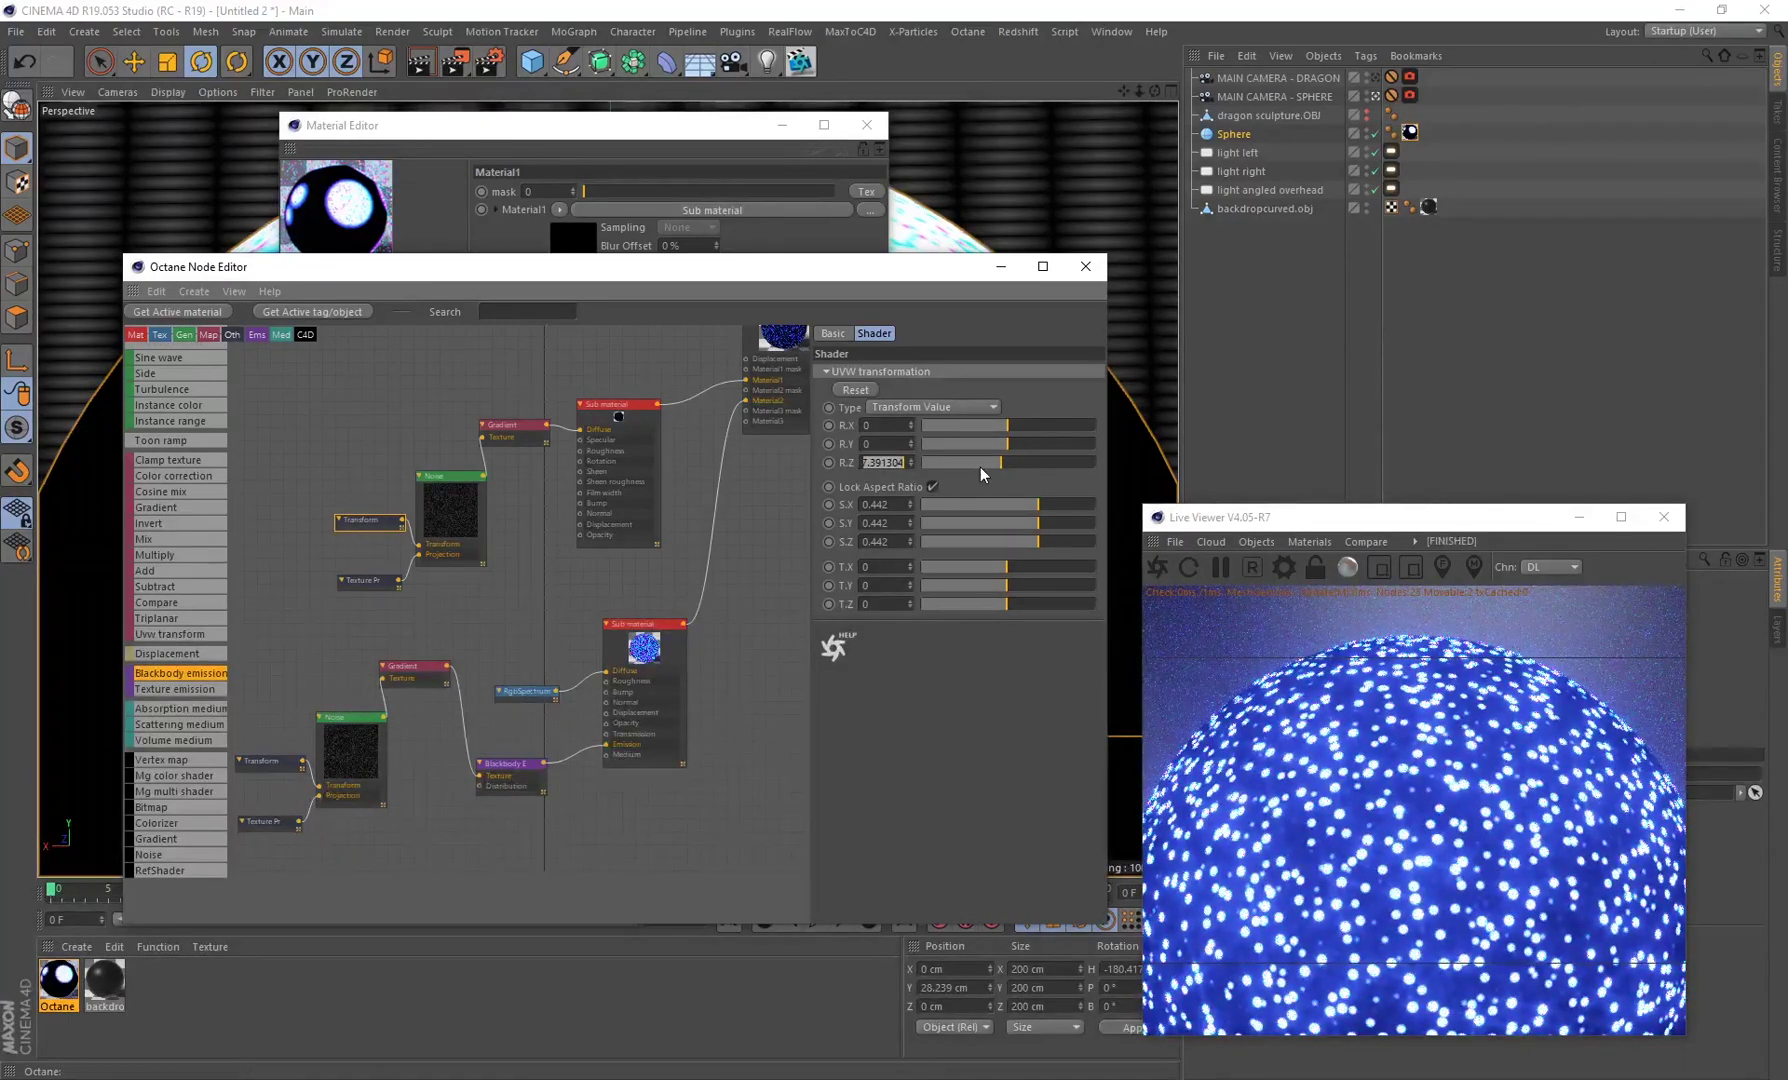
{"action": "type", "text": "-27."}
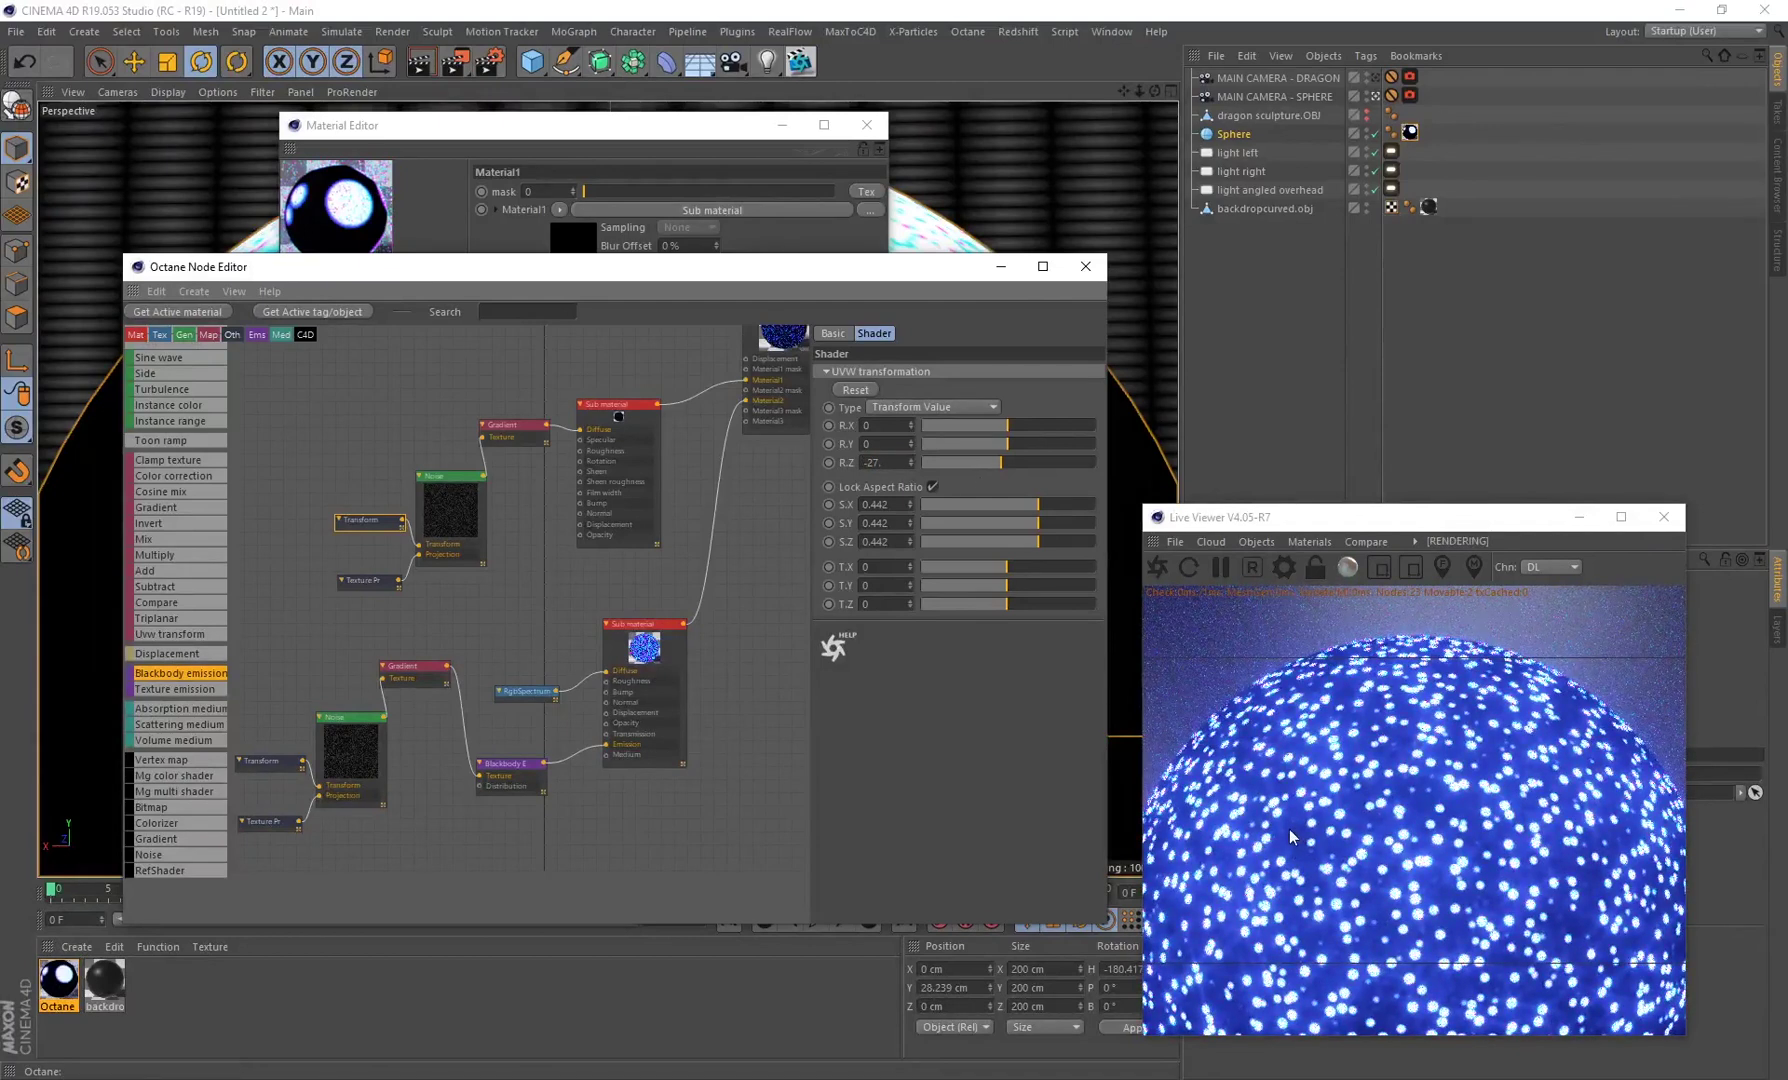
Step: Try lowering the Octane Composite's Material2 mask to about 0.066
{"action": "middle_click_drag", "start_coordinate": [795, 499], "coordinate": [743, 413]}
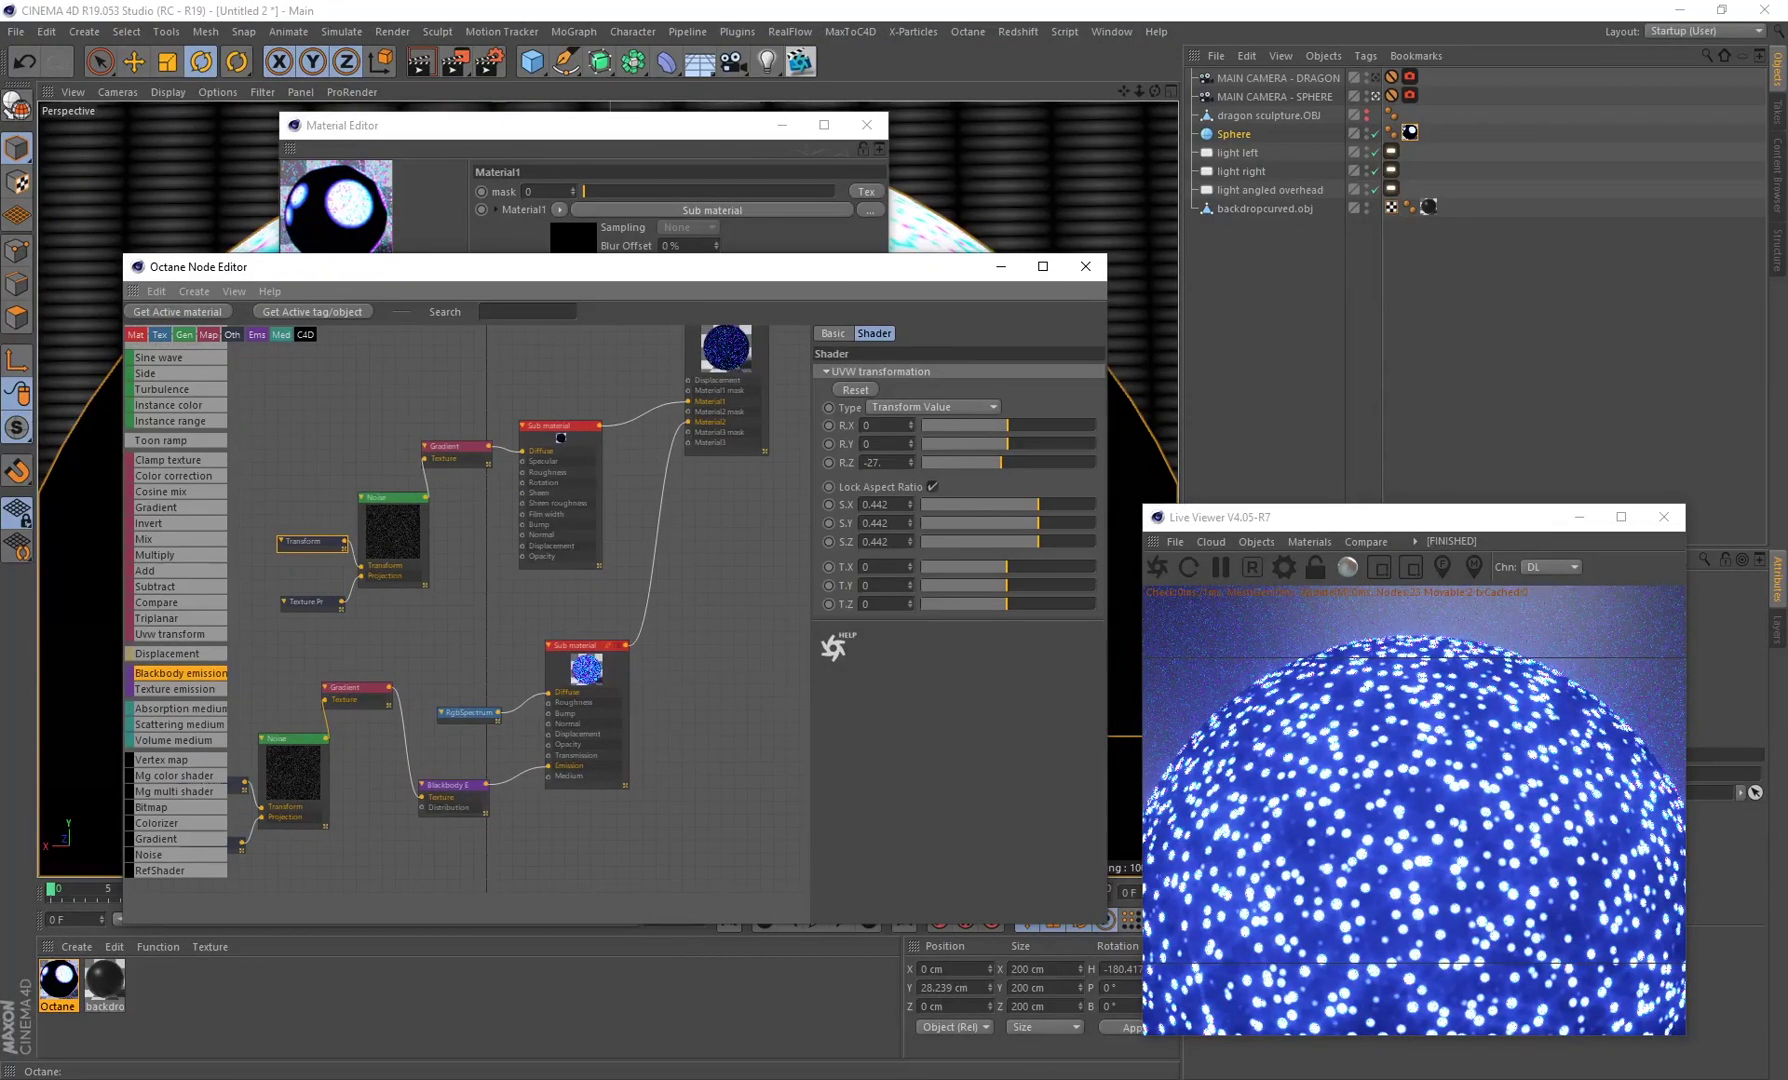
{"action": "left_click", "coordinate": [670, 838]}
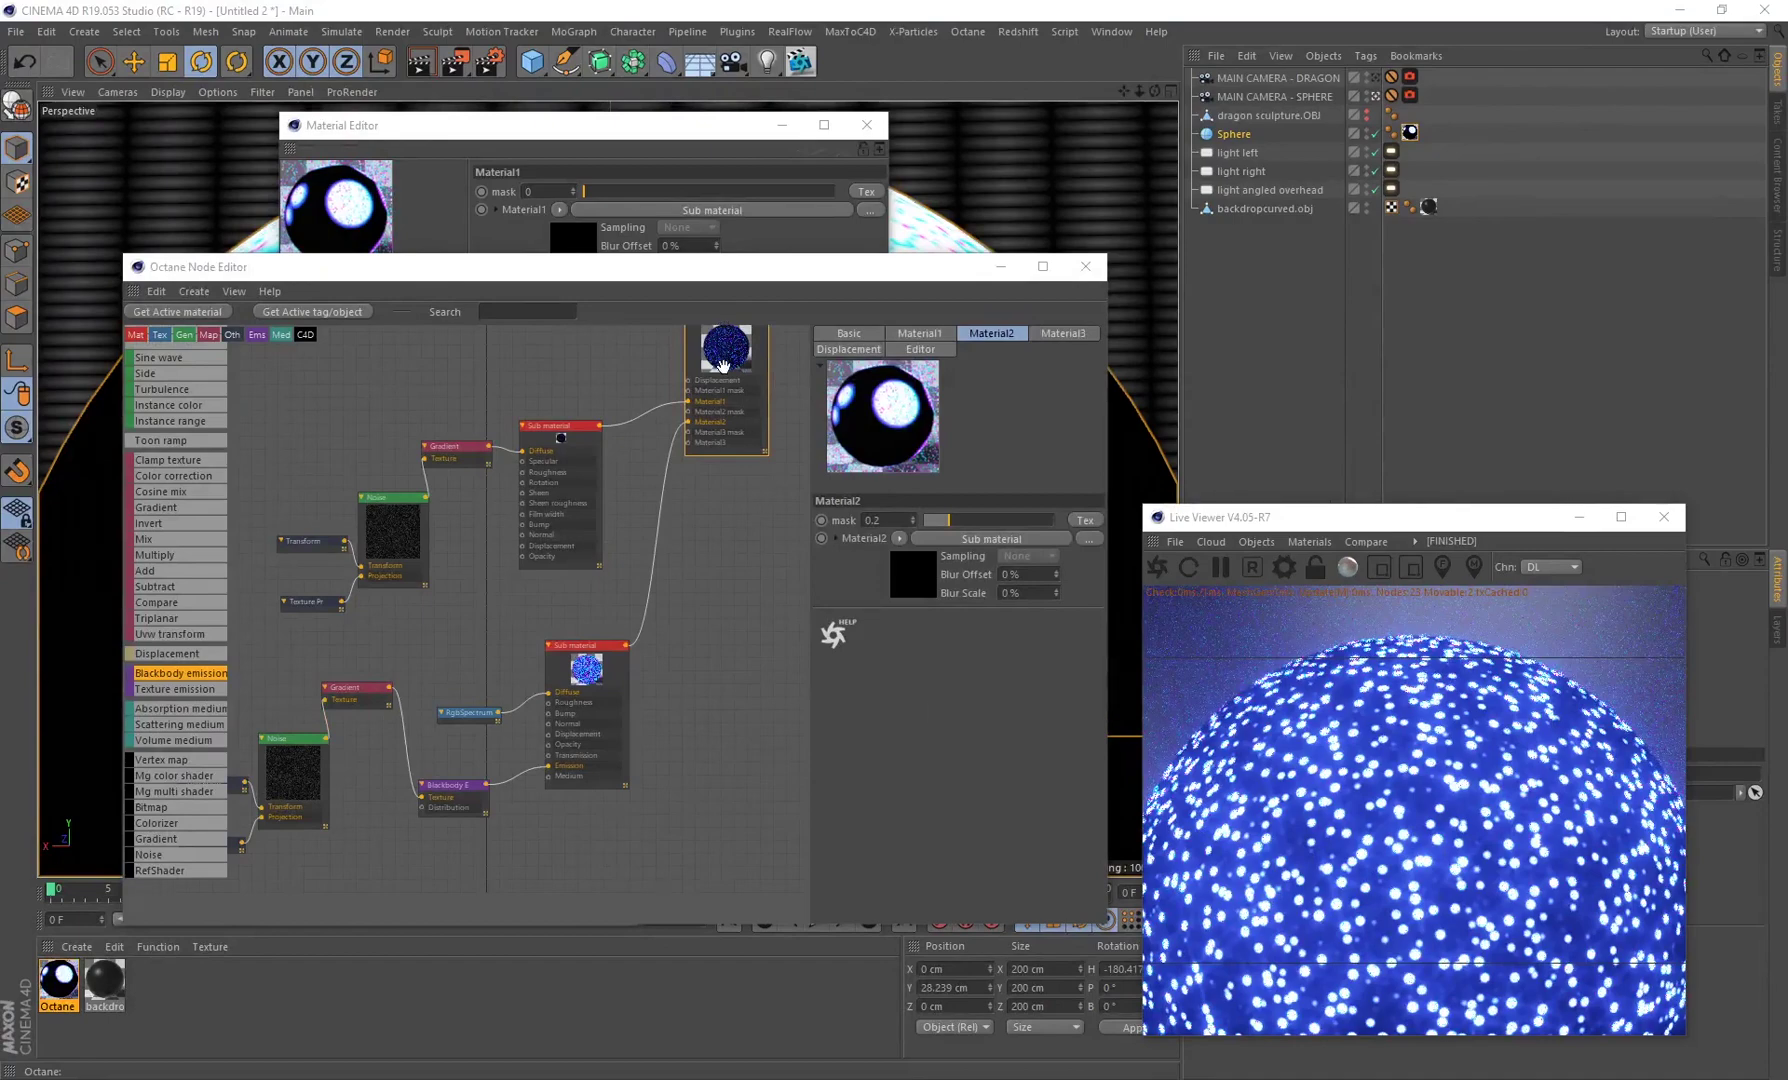
{"action": "middle_click_drag", "start_coordinate": [754, 562], "coordinate": [738, 525]}
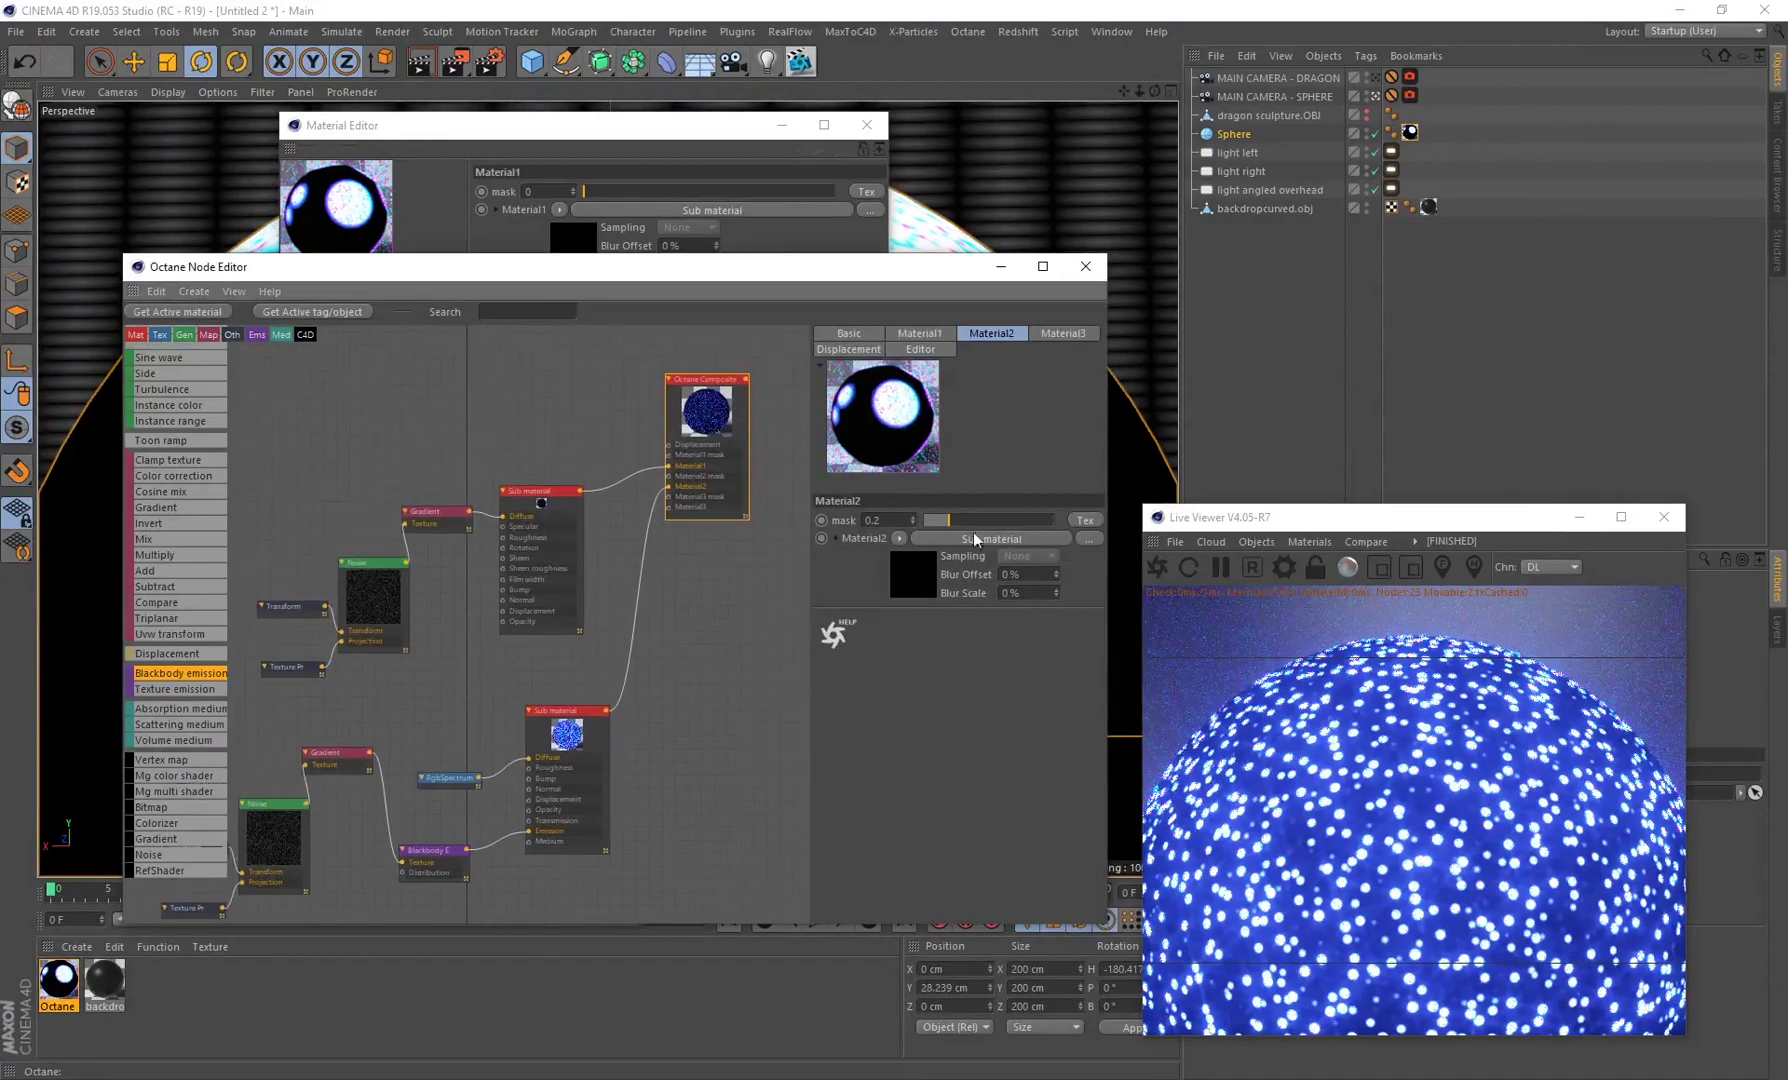
{"action": "left_click_drag", "start_coordinate": [960, 527], "coordinate": [931, 525]}
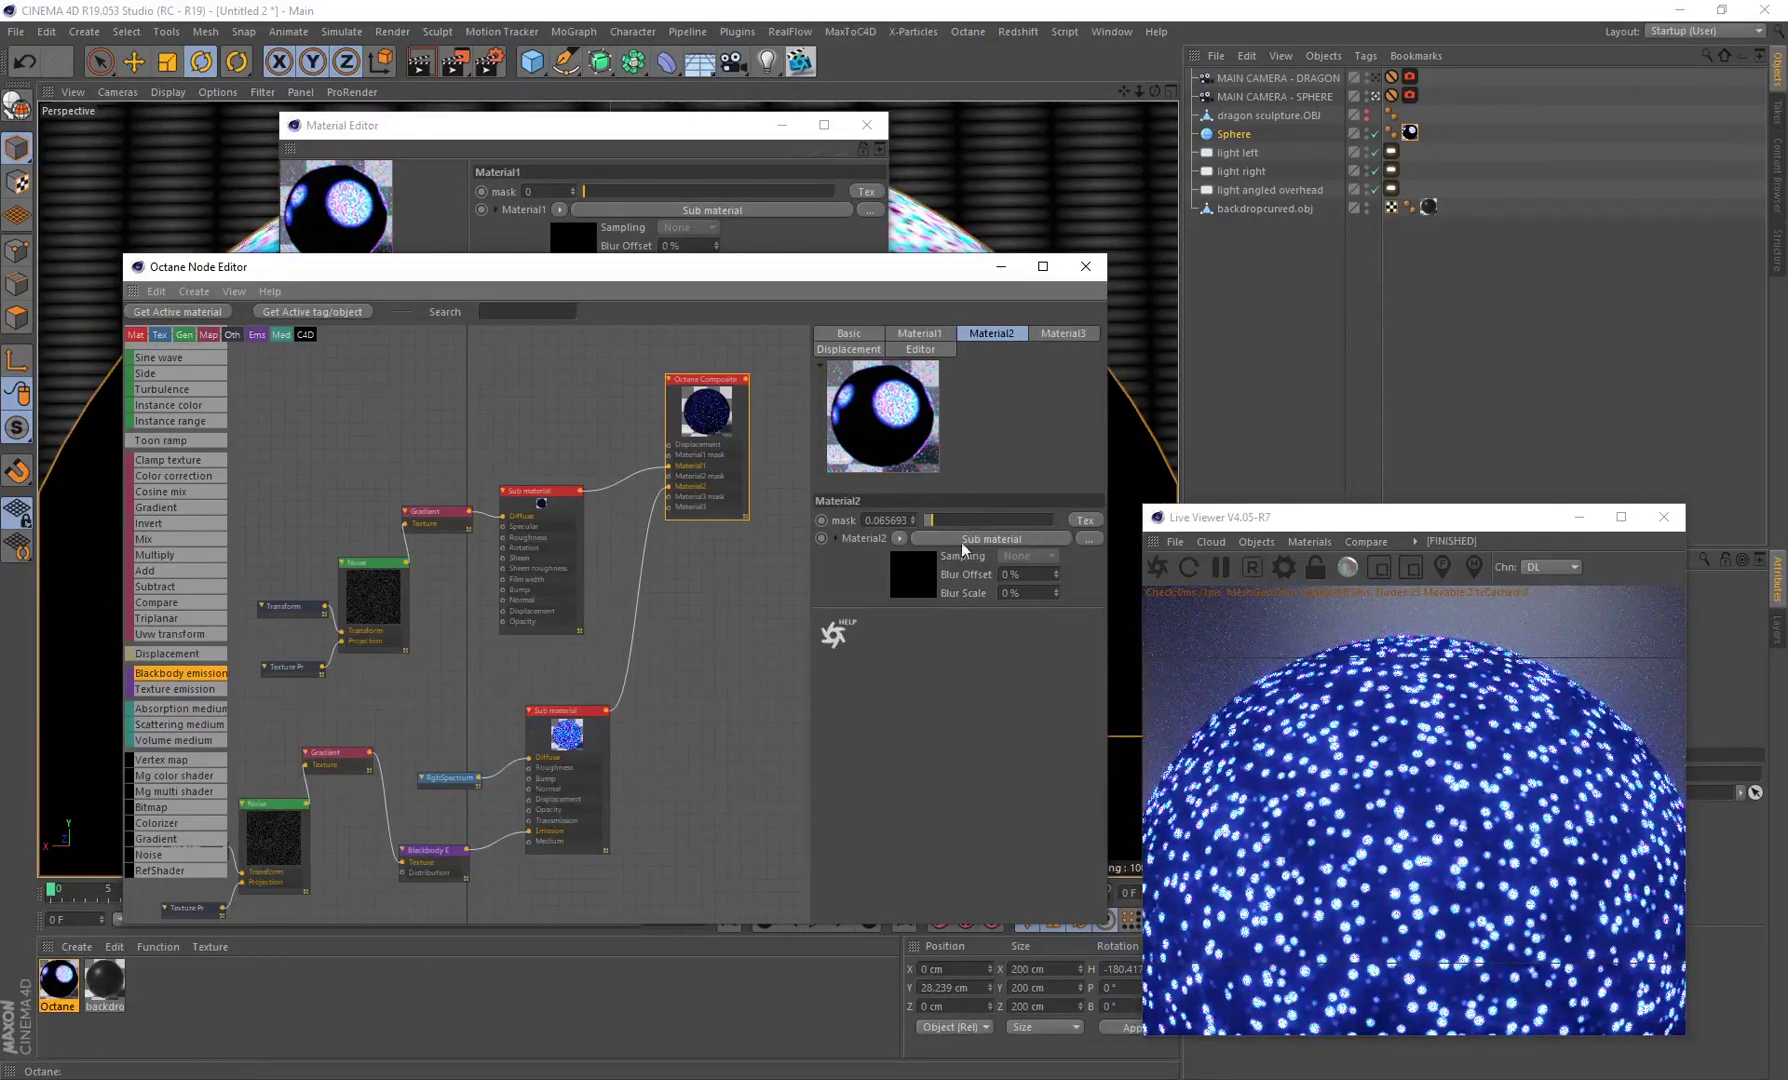
{"action": "left_click_drag", "start_coordinate": [932, 527], "coordinate": [936, 525]}
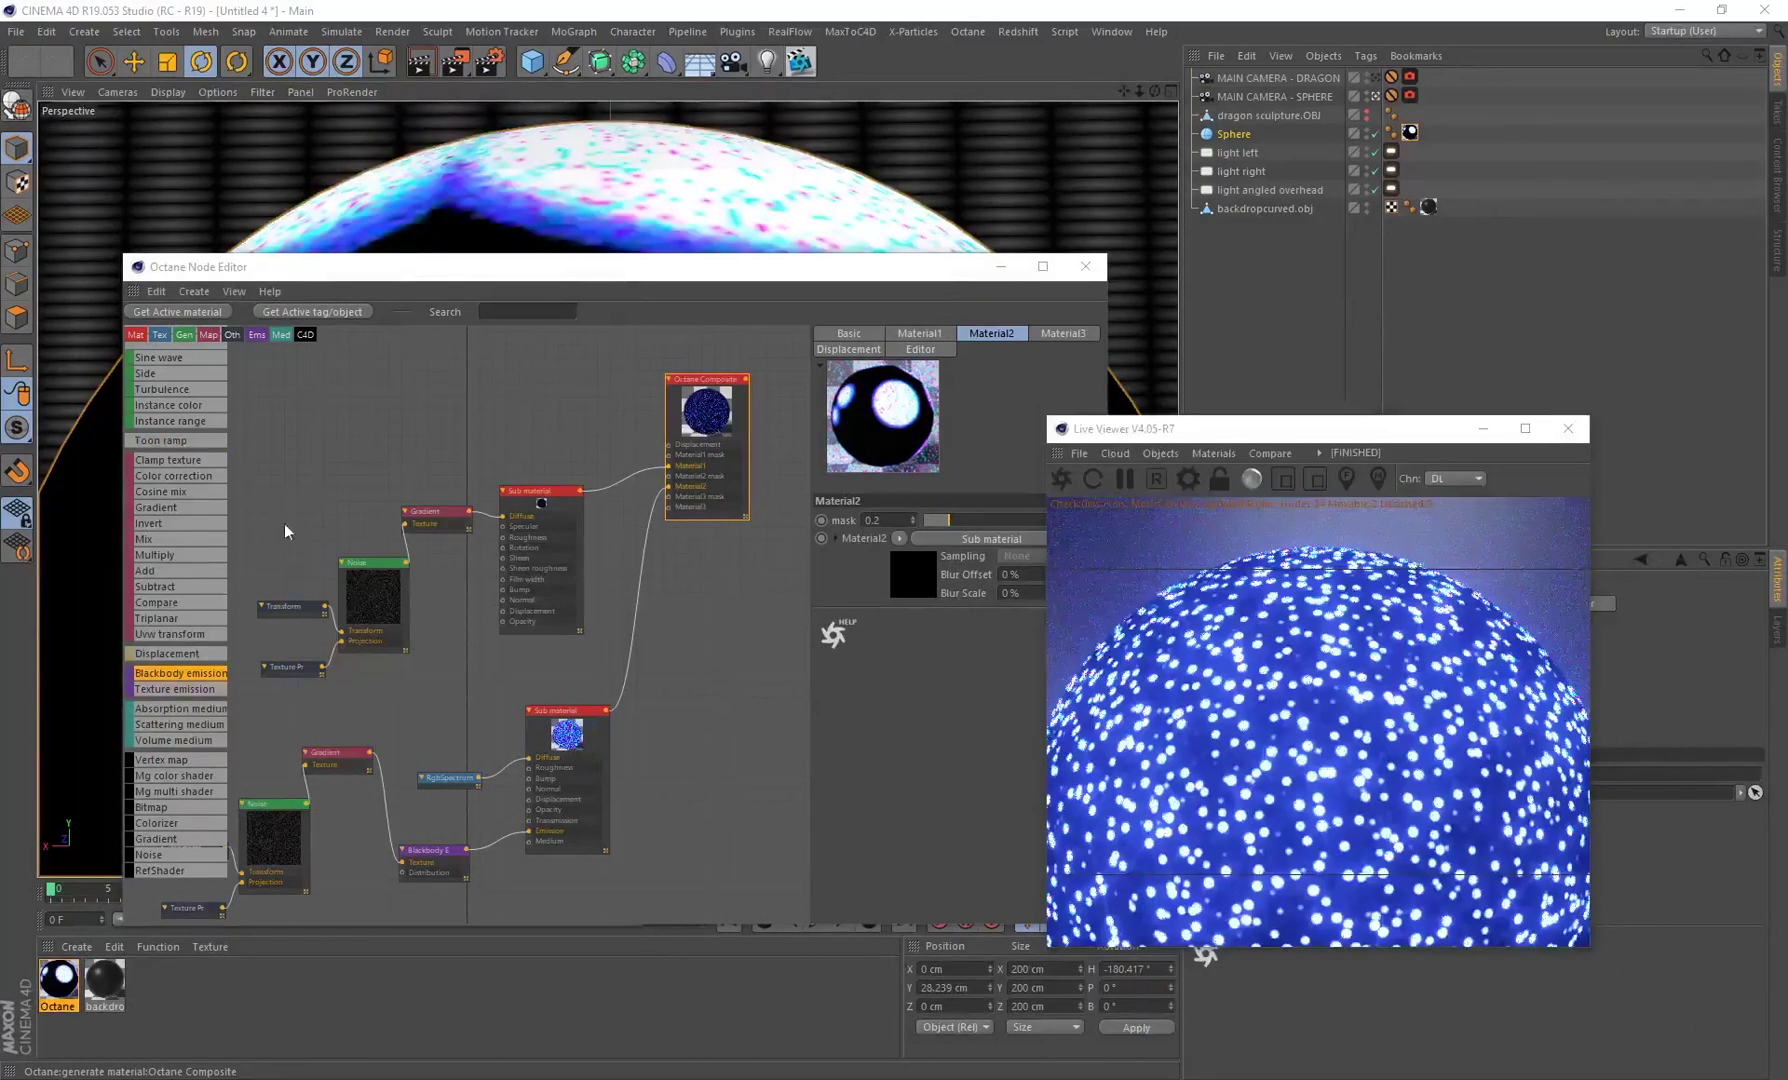
Step: Scale the first noise's Transform node to about 0.316 and the copied noise's Transform node to about 0.348
{"action": "left_click", "coordinate": [279, 610]}
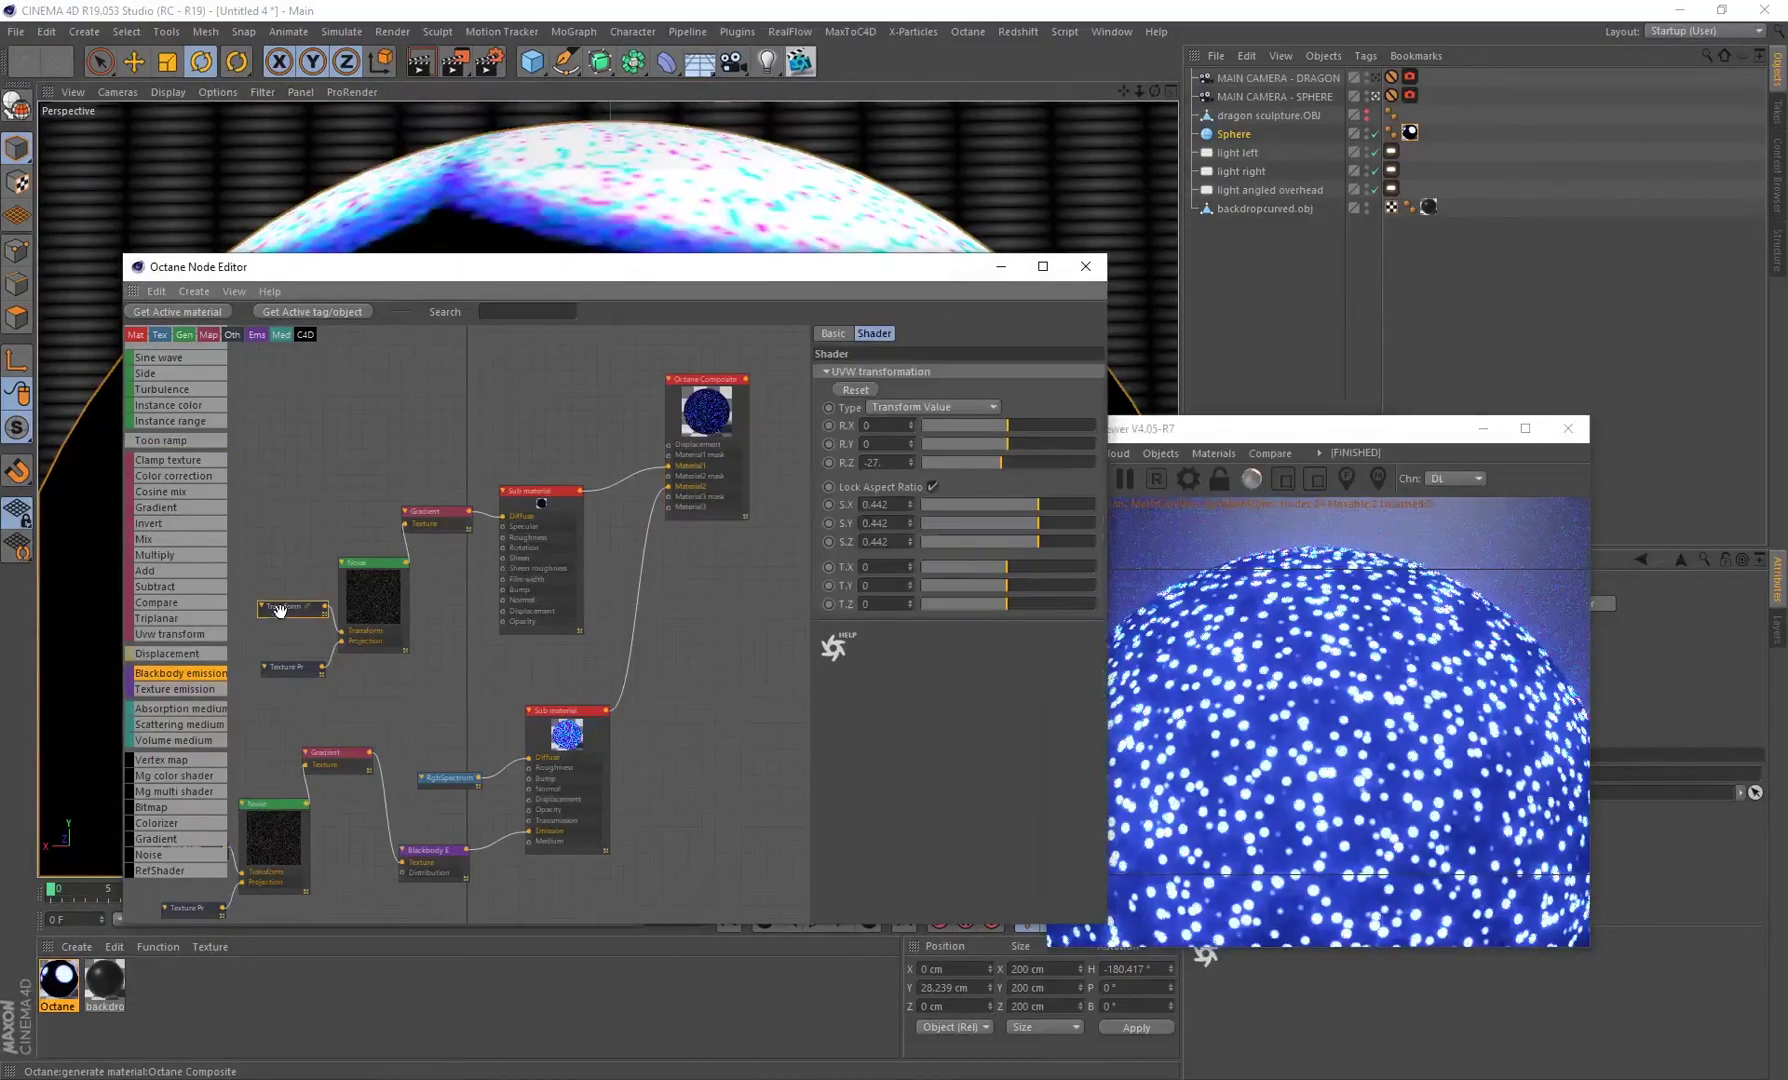
{"action": "left_click", "coordinate": [1034, 507]}
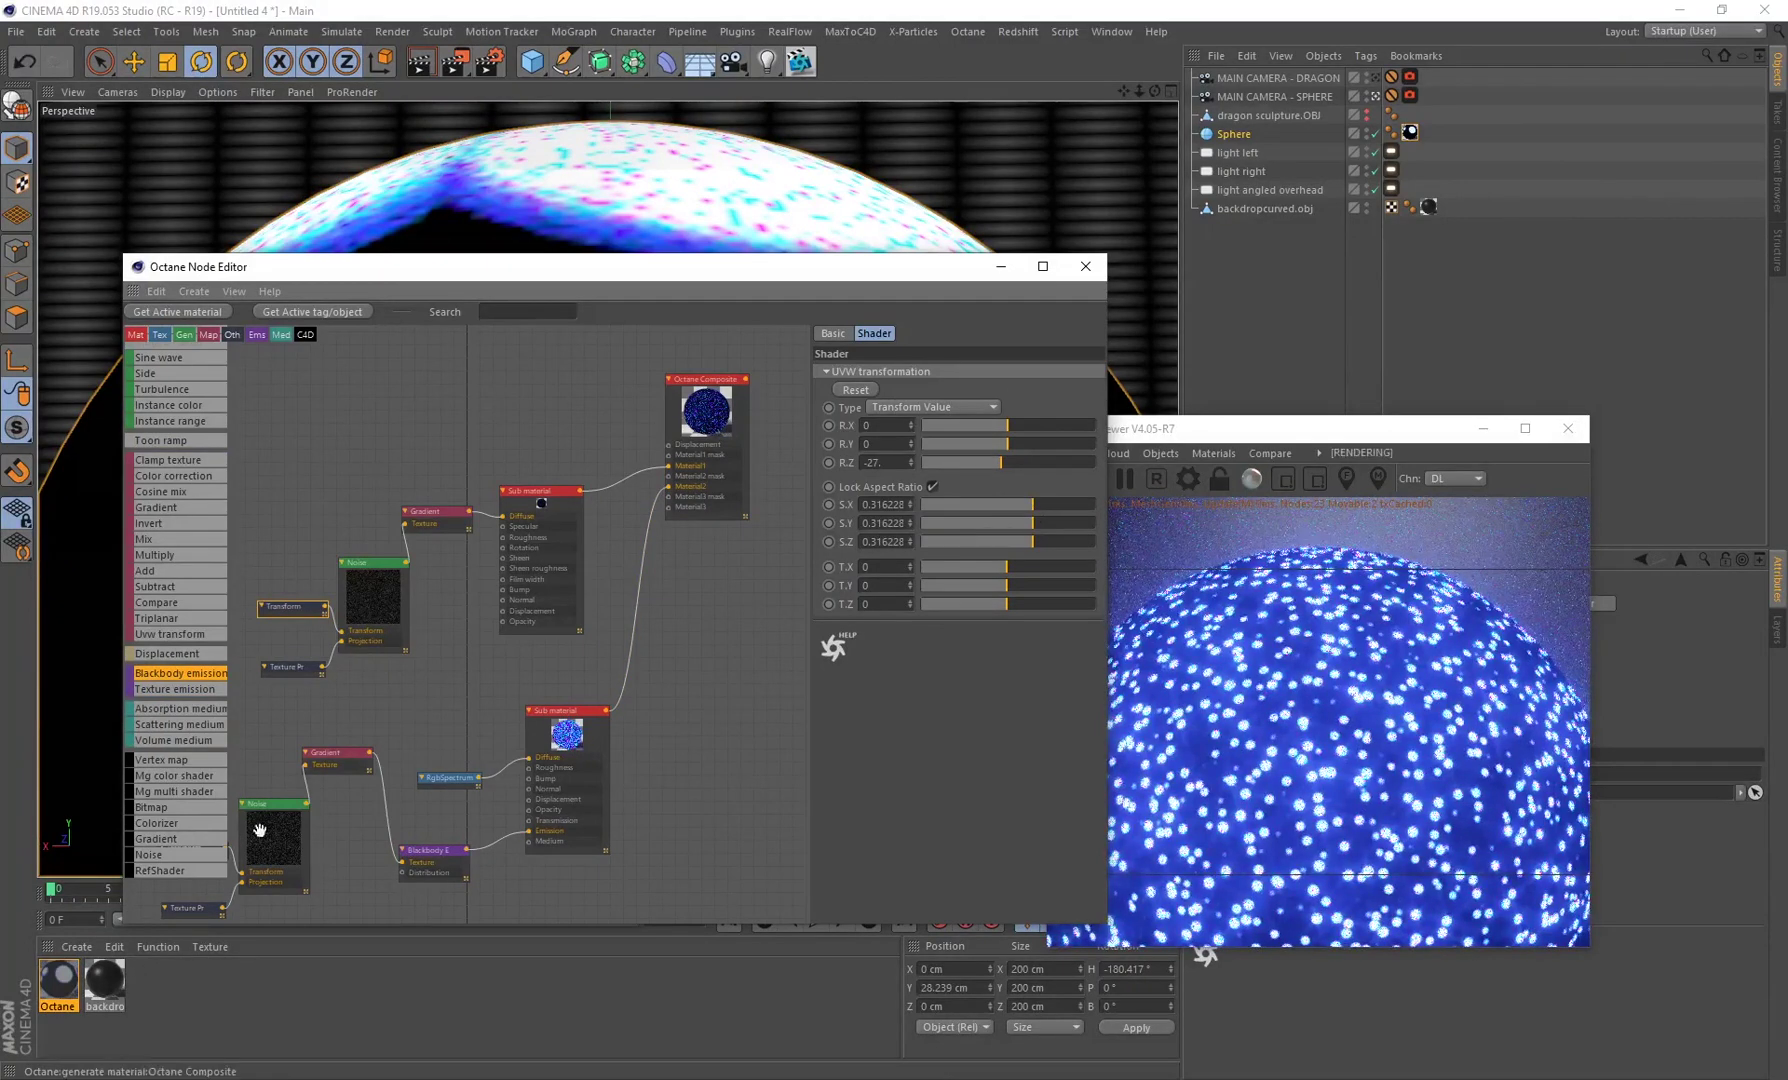
{"action": "middle_click_drag", "start_coordinate": [527, 666], "coordinate": [732, 626]}
{"action": "left_click", "coordinate": [400, 806]}
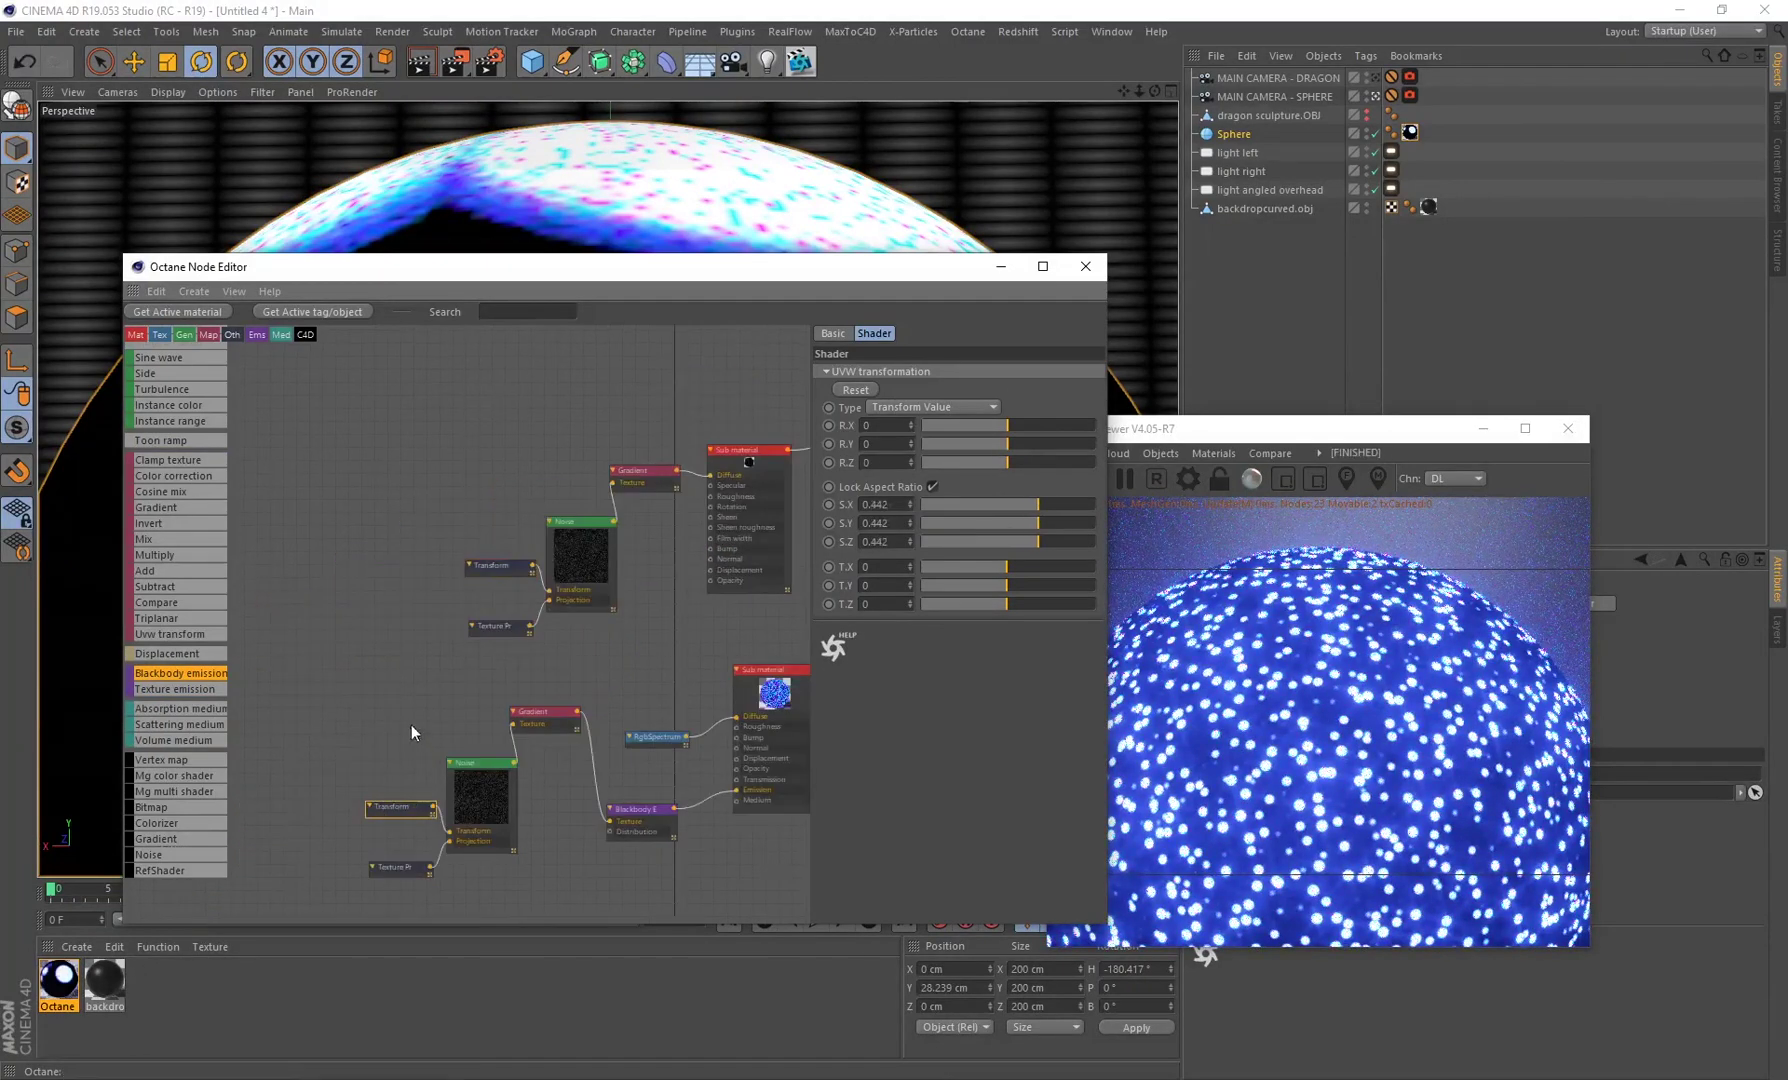
{"action": "middle_click_drag", "start_coordinate": [414, 733], "coordinate": [350, 711]}
{"action": "left_click", "coordinate": [1034, 503]}
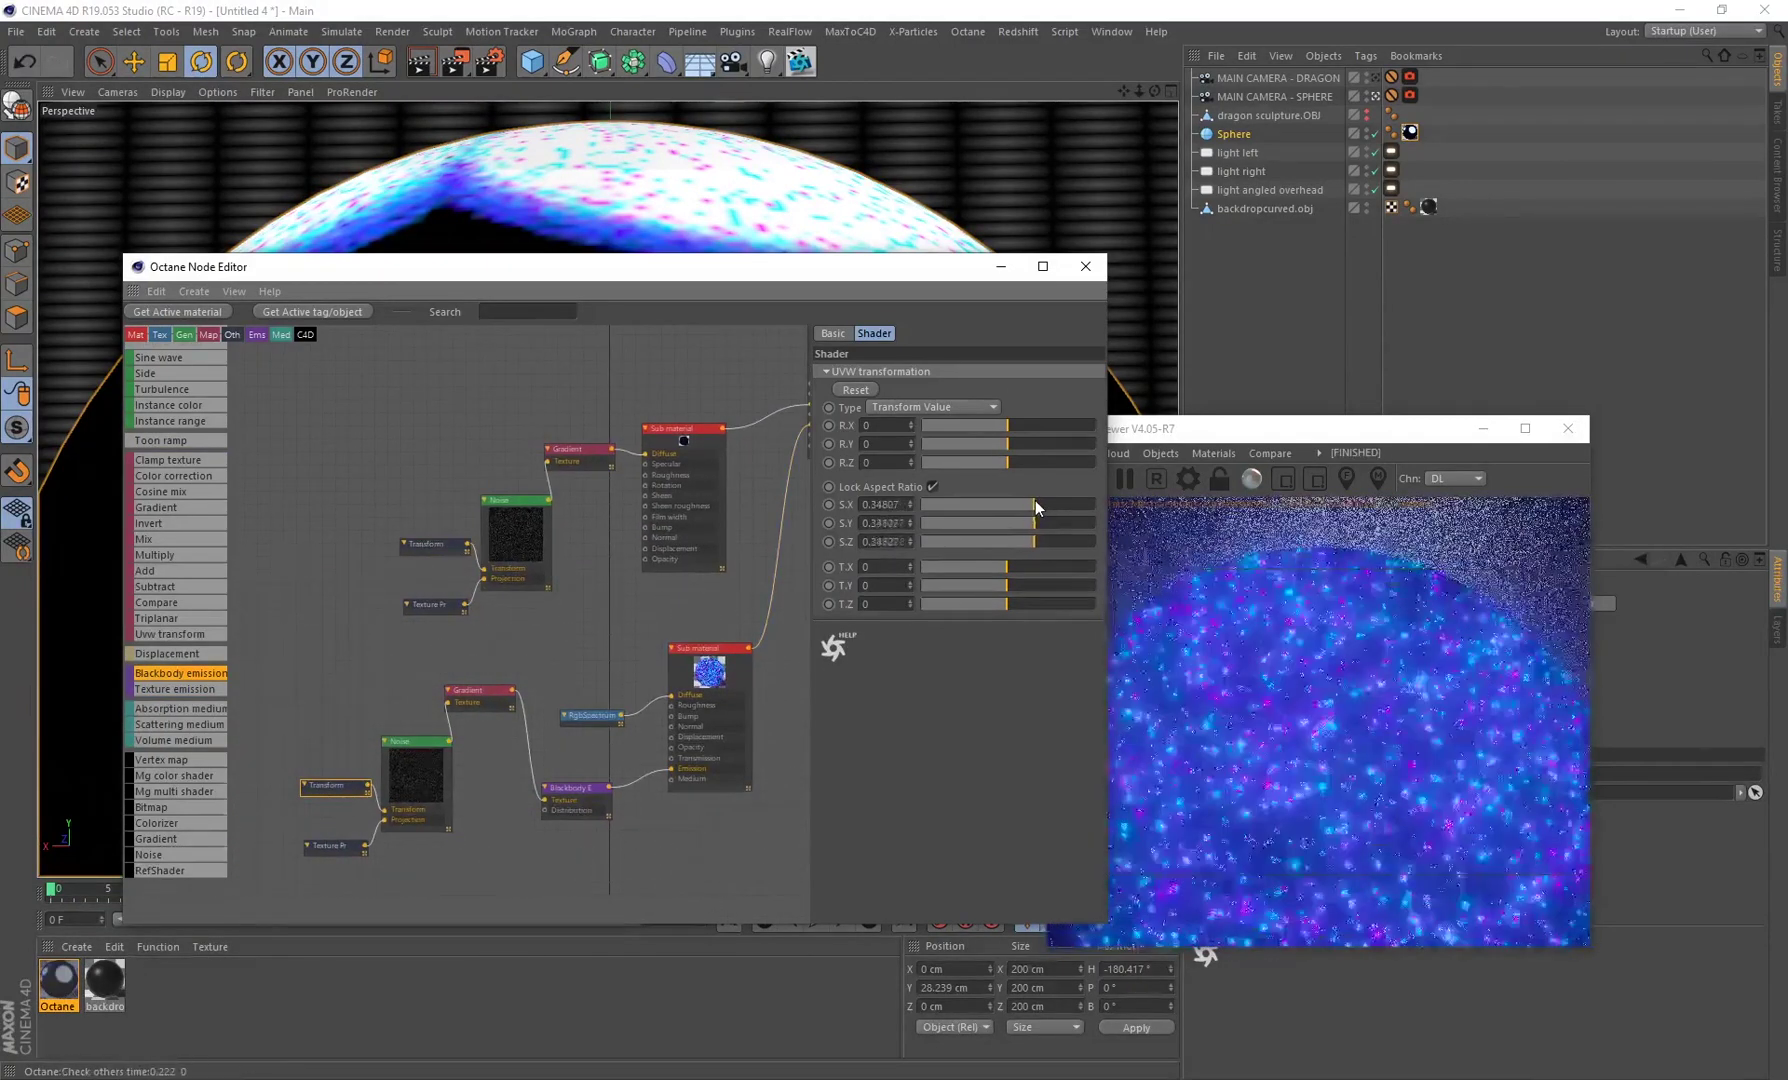
{"action": "left_click", "coordinate": [1034, 503]}
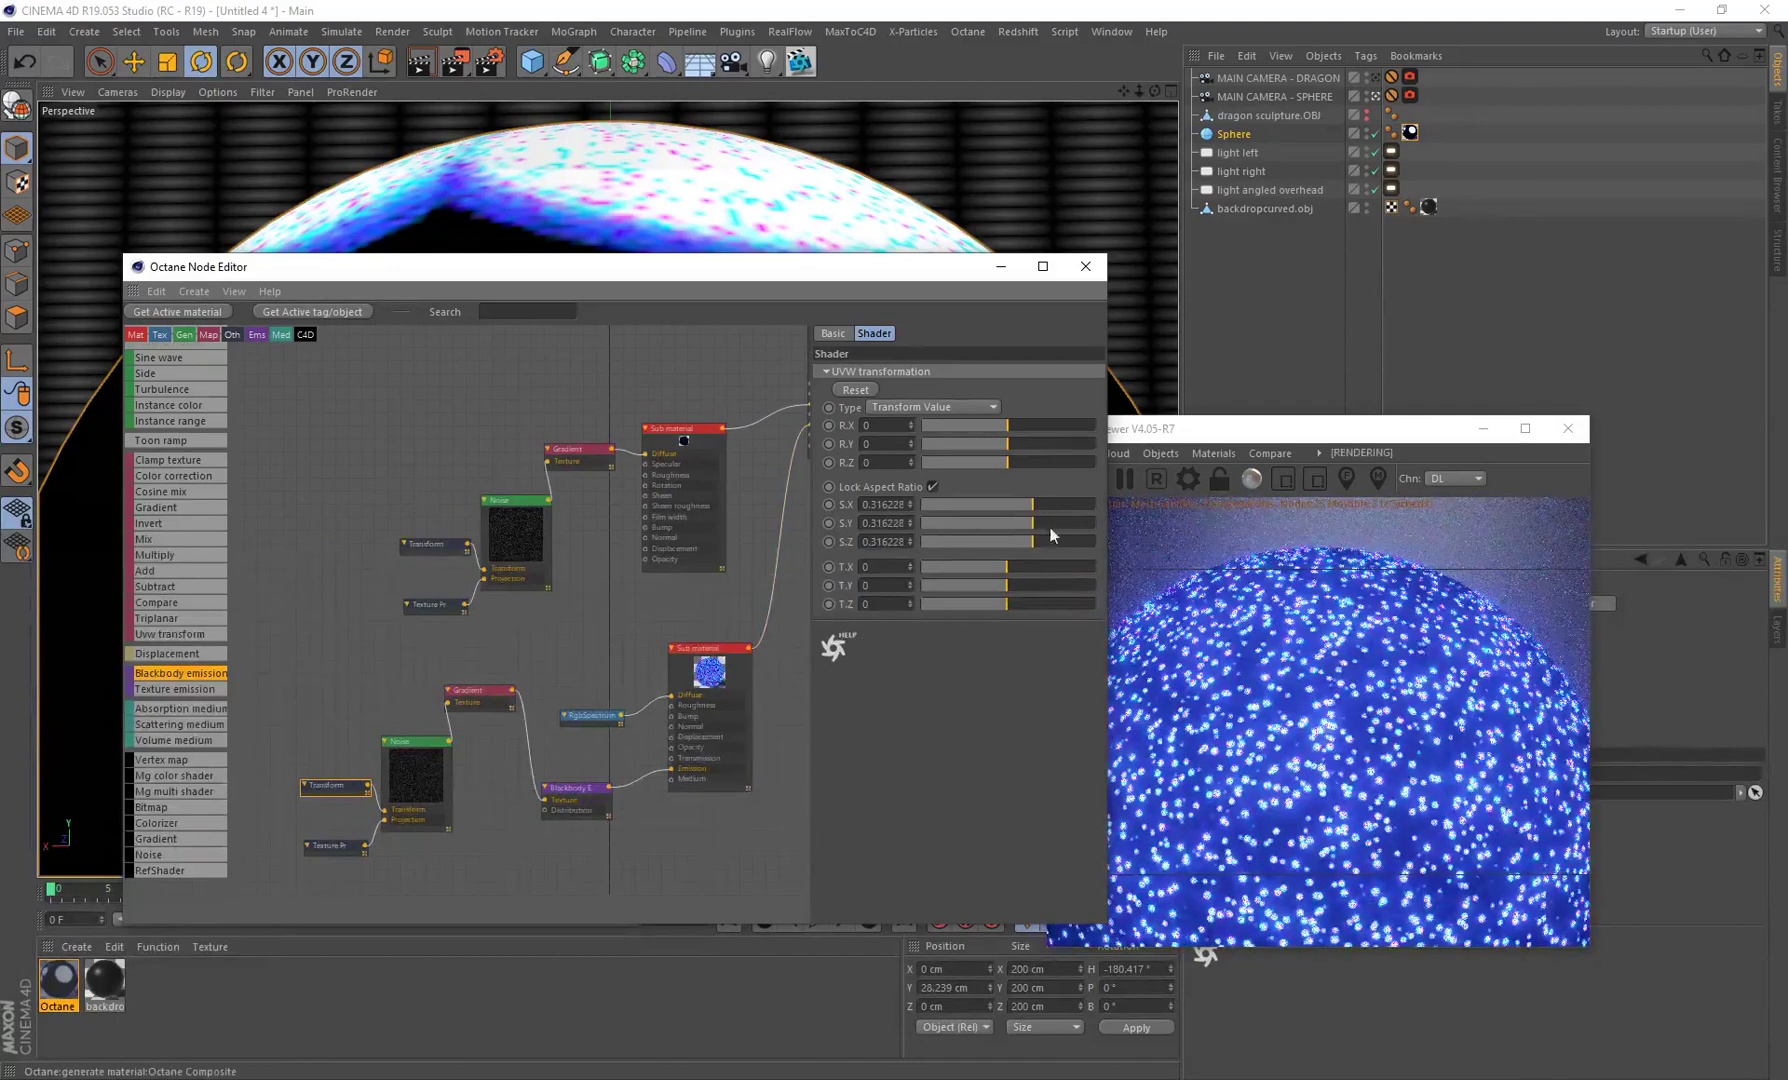
{"action": "left_click", "coordinate": [1035, 503]}
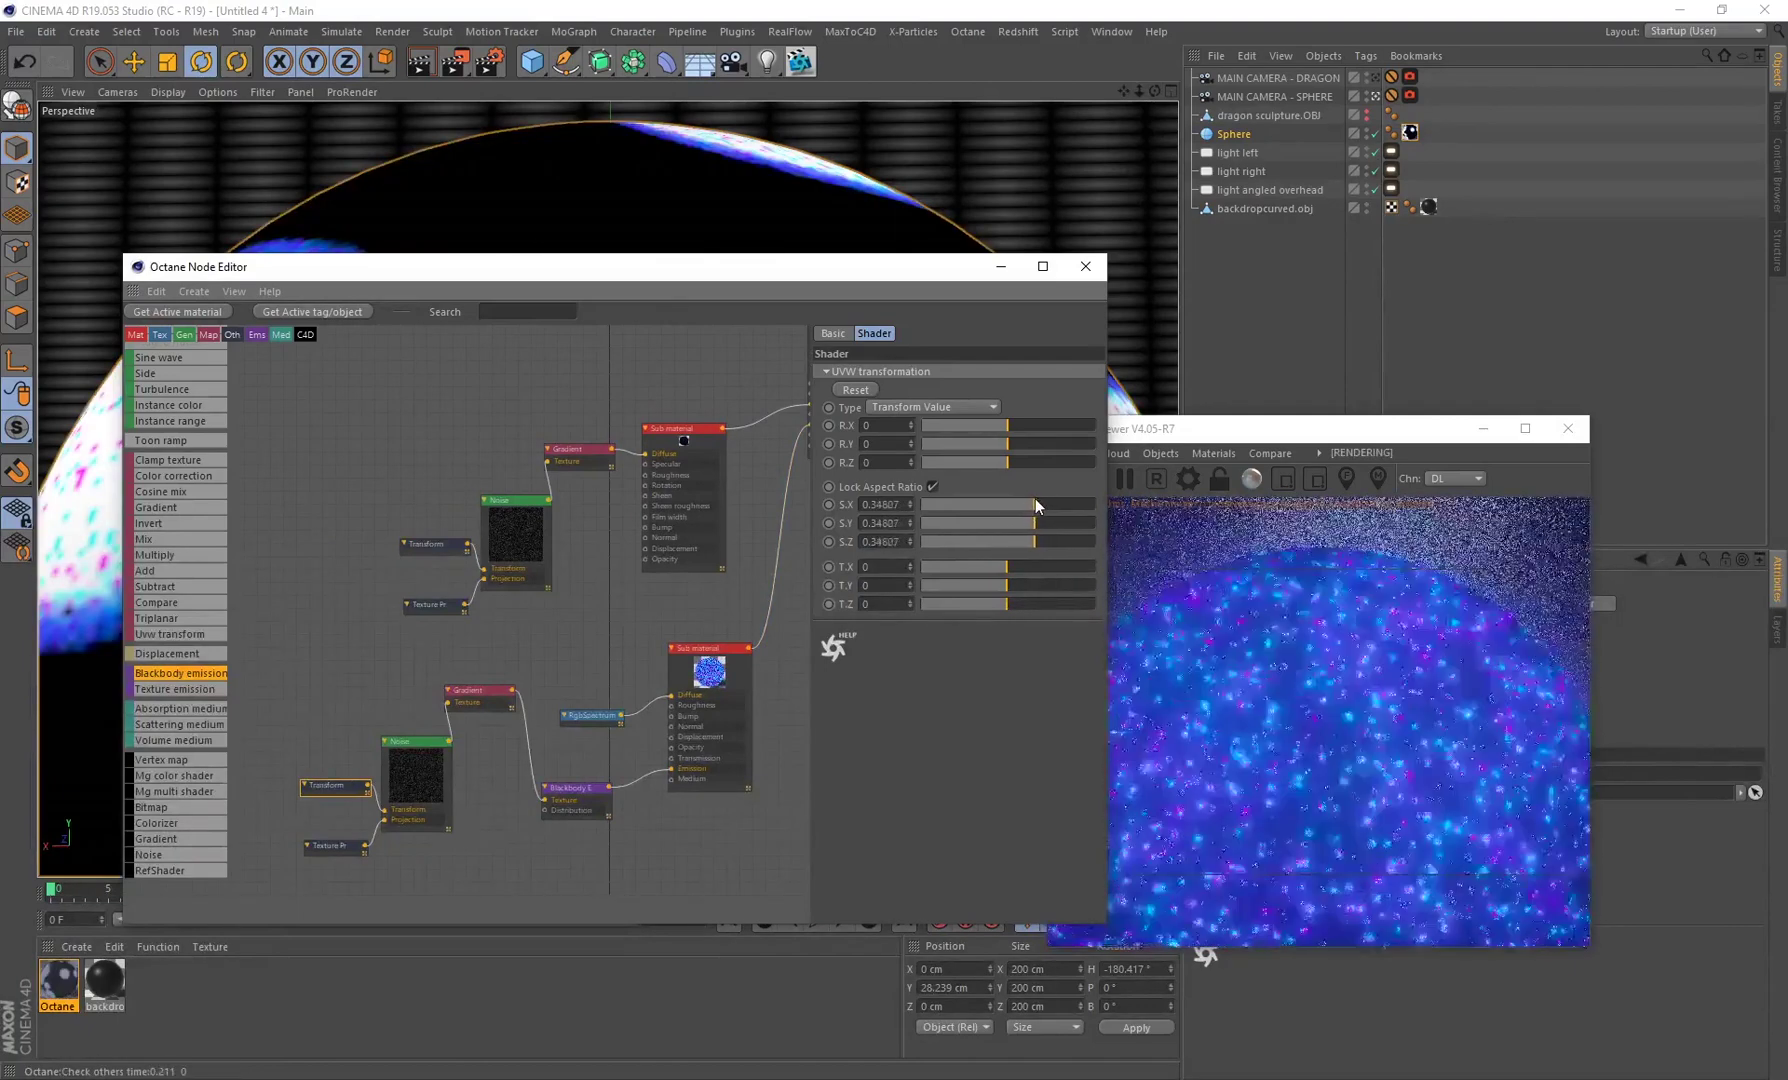
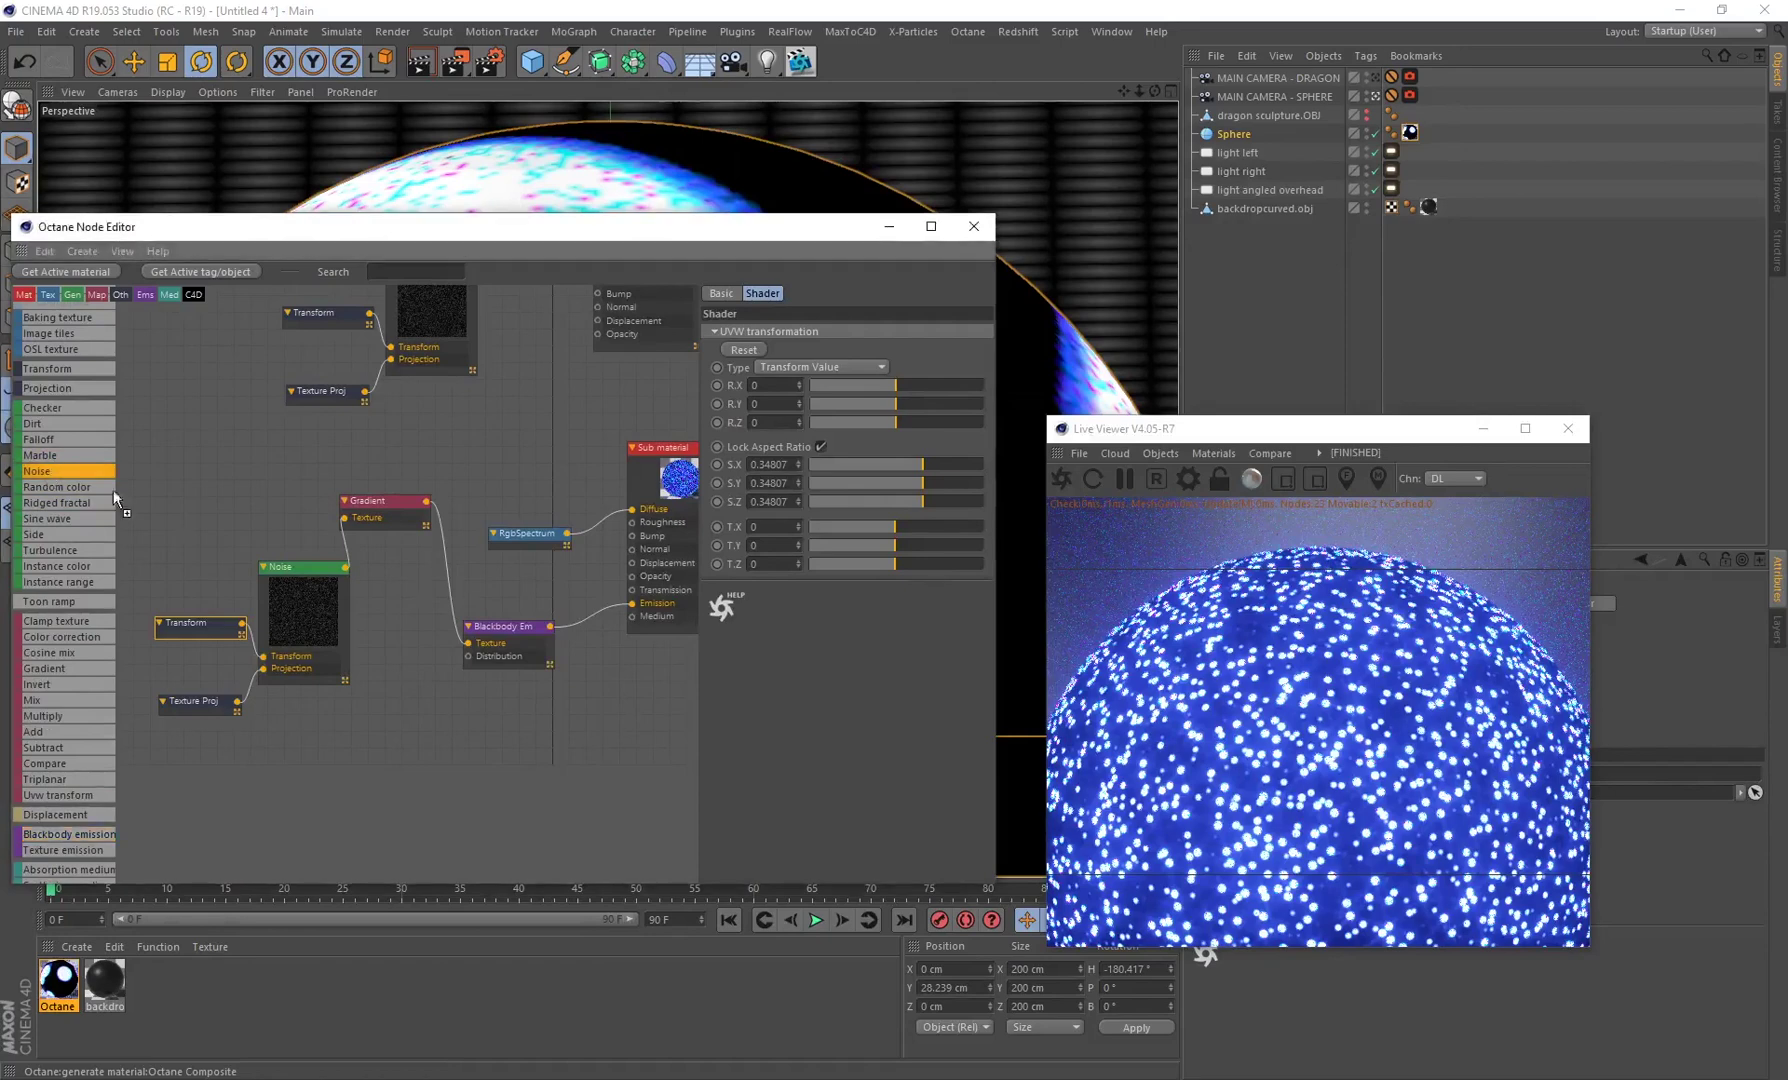
Step: Connect the new Noise node to the Blackbody emission's distribution, with its type set to Turbulence and its contrast to about 1.34
{"action": "left_click_drag", "start_coordinate": [277, 798], "coordinate": [468, 657]}
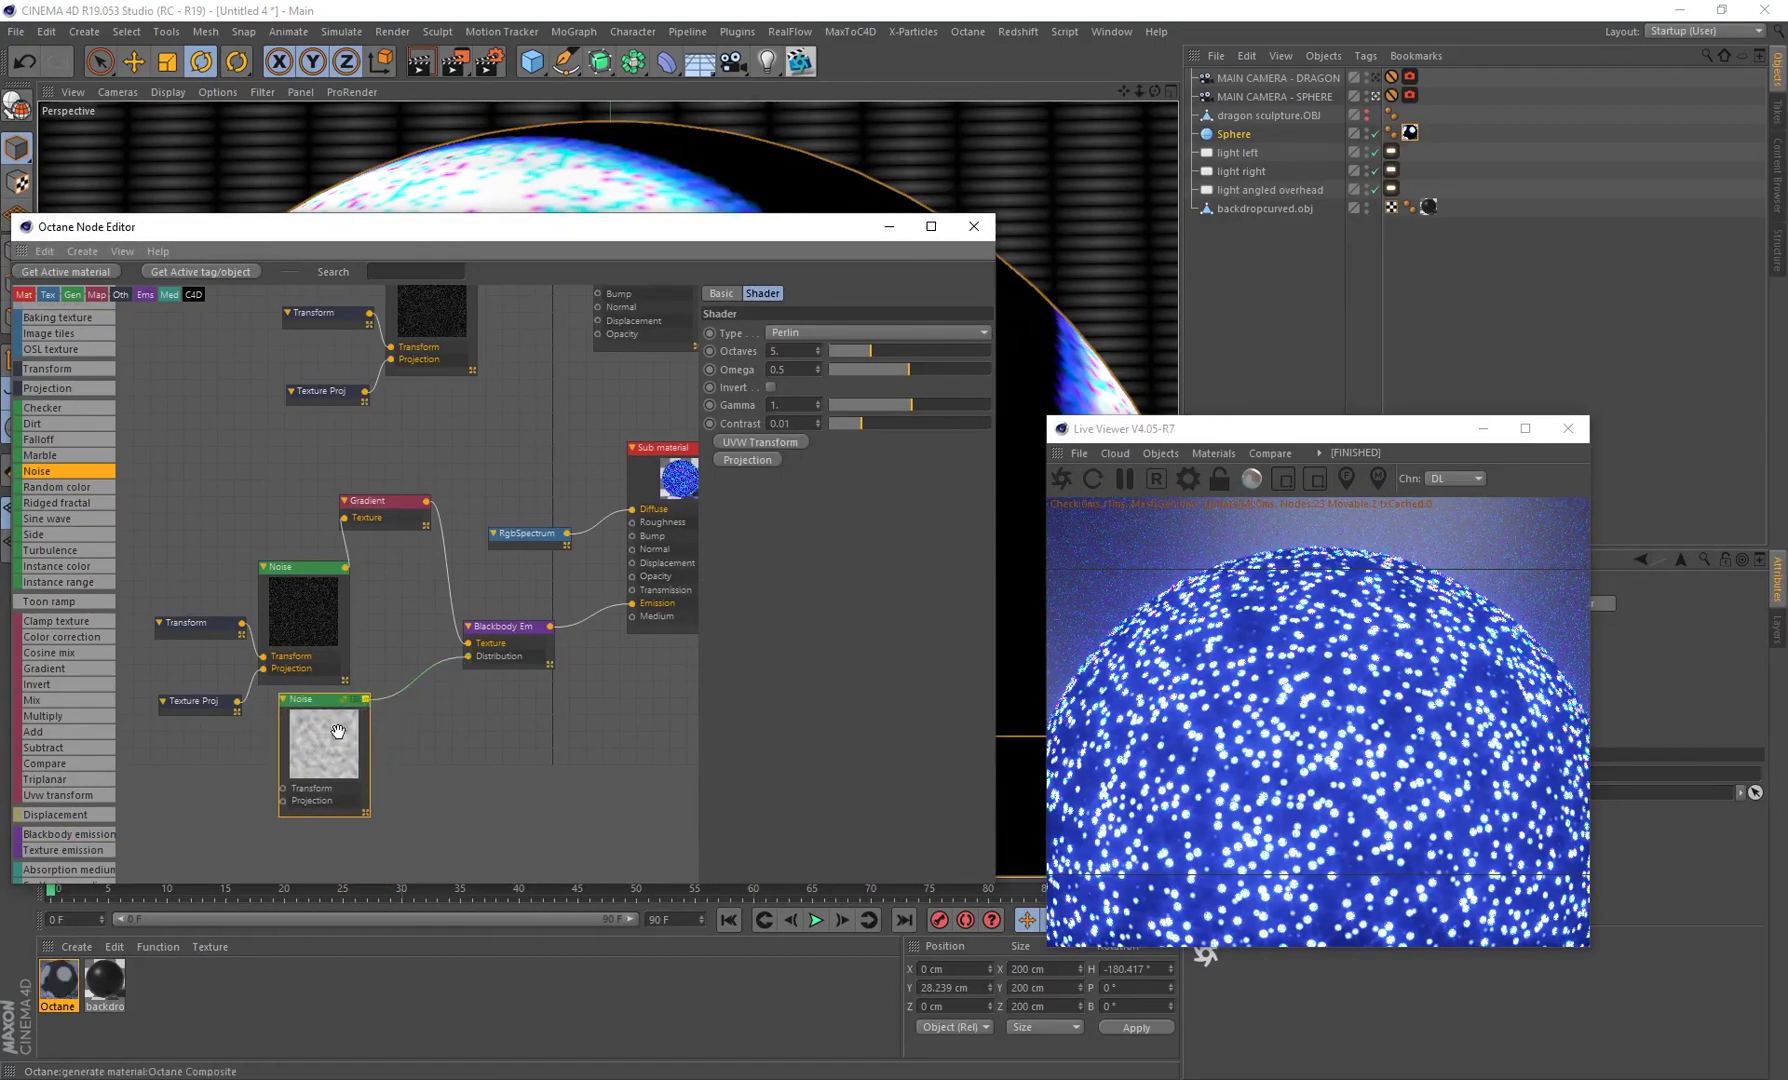
{"action": "left_click_drag", "start_coordinate": [334, 735], "coordinate": [340, 755]}
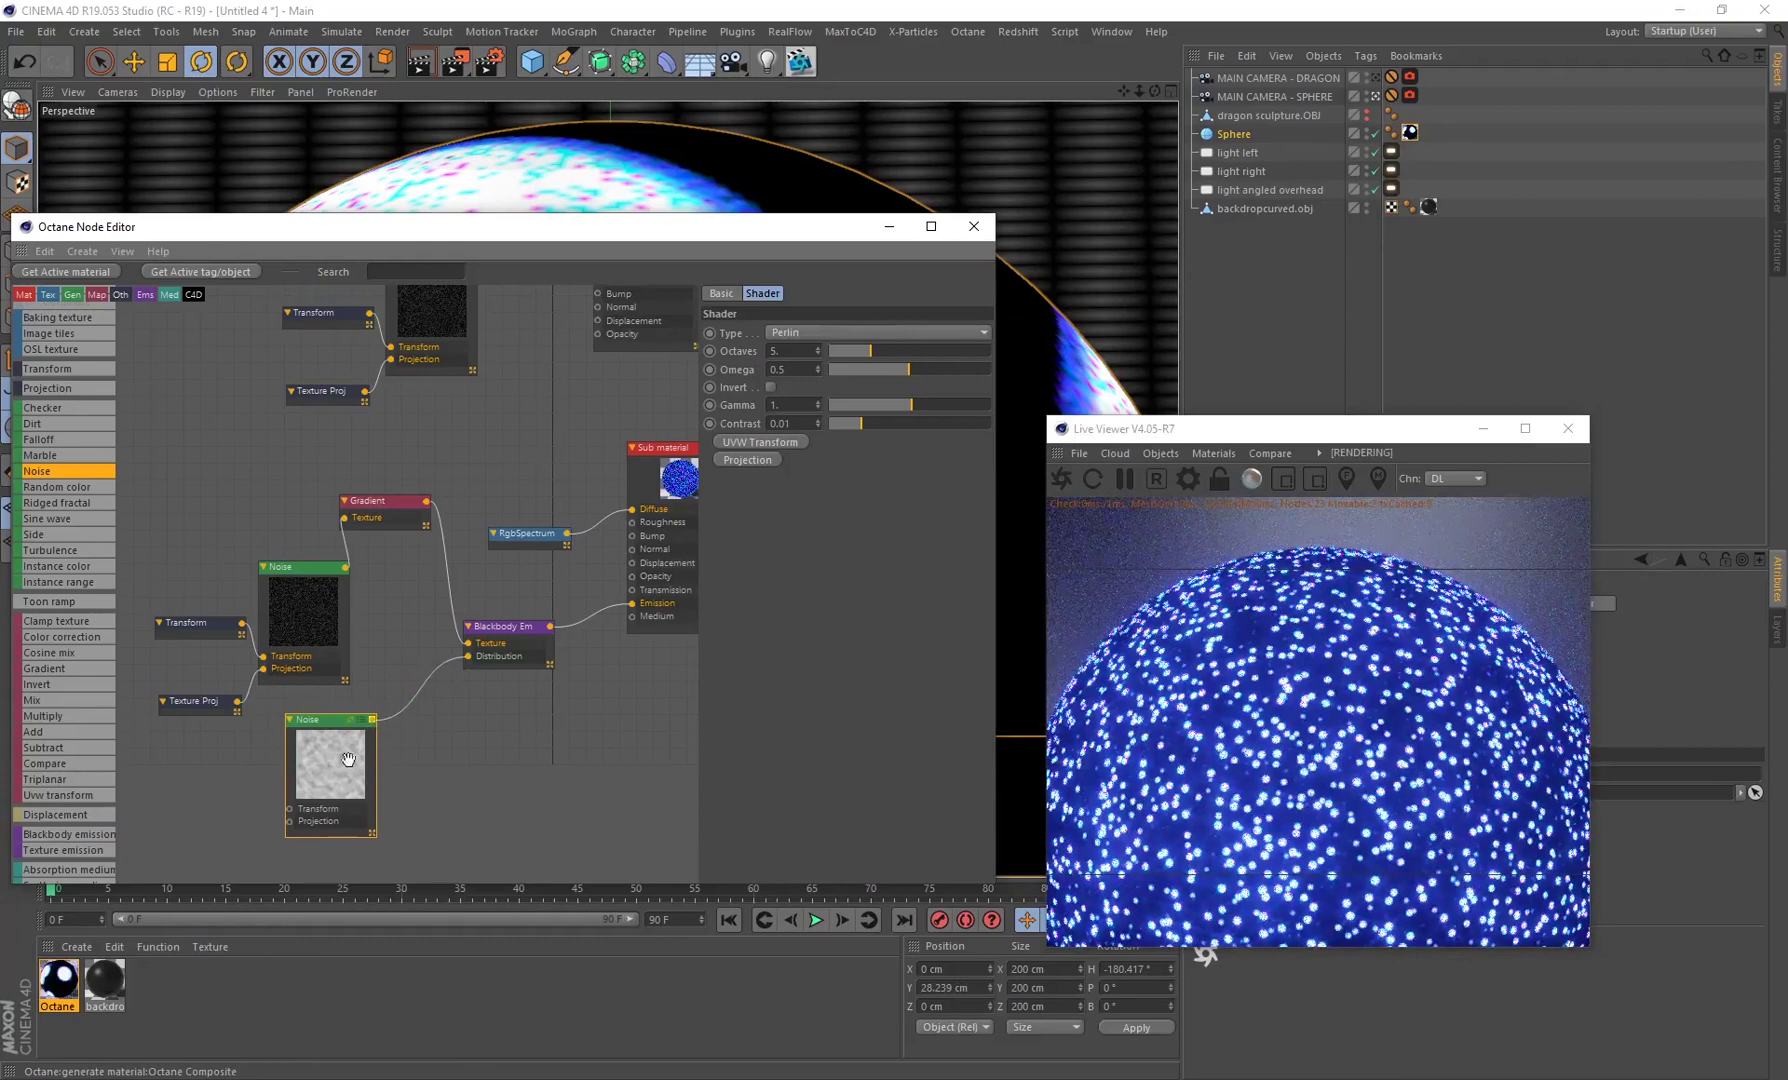
{"action": "left_click", "coordinate": [834, 337]}
{"action": "left_click", "coordinate": [819, 374]}
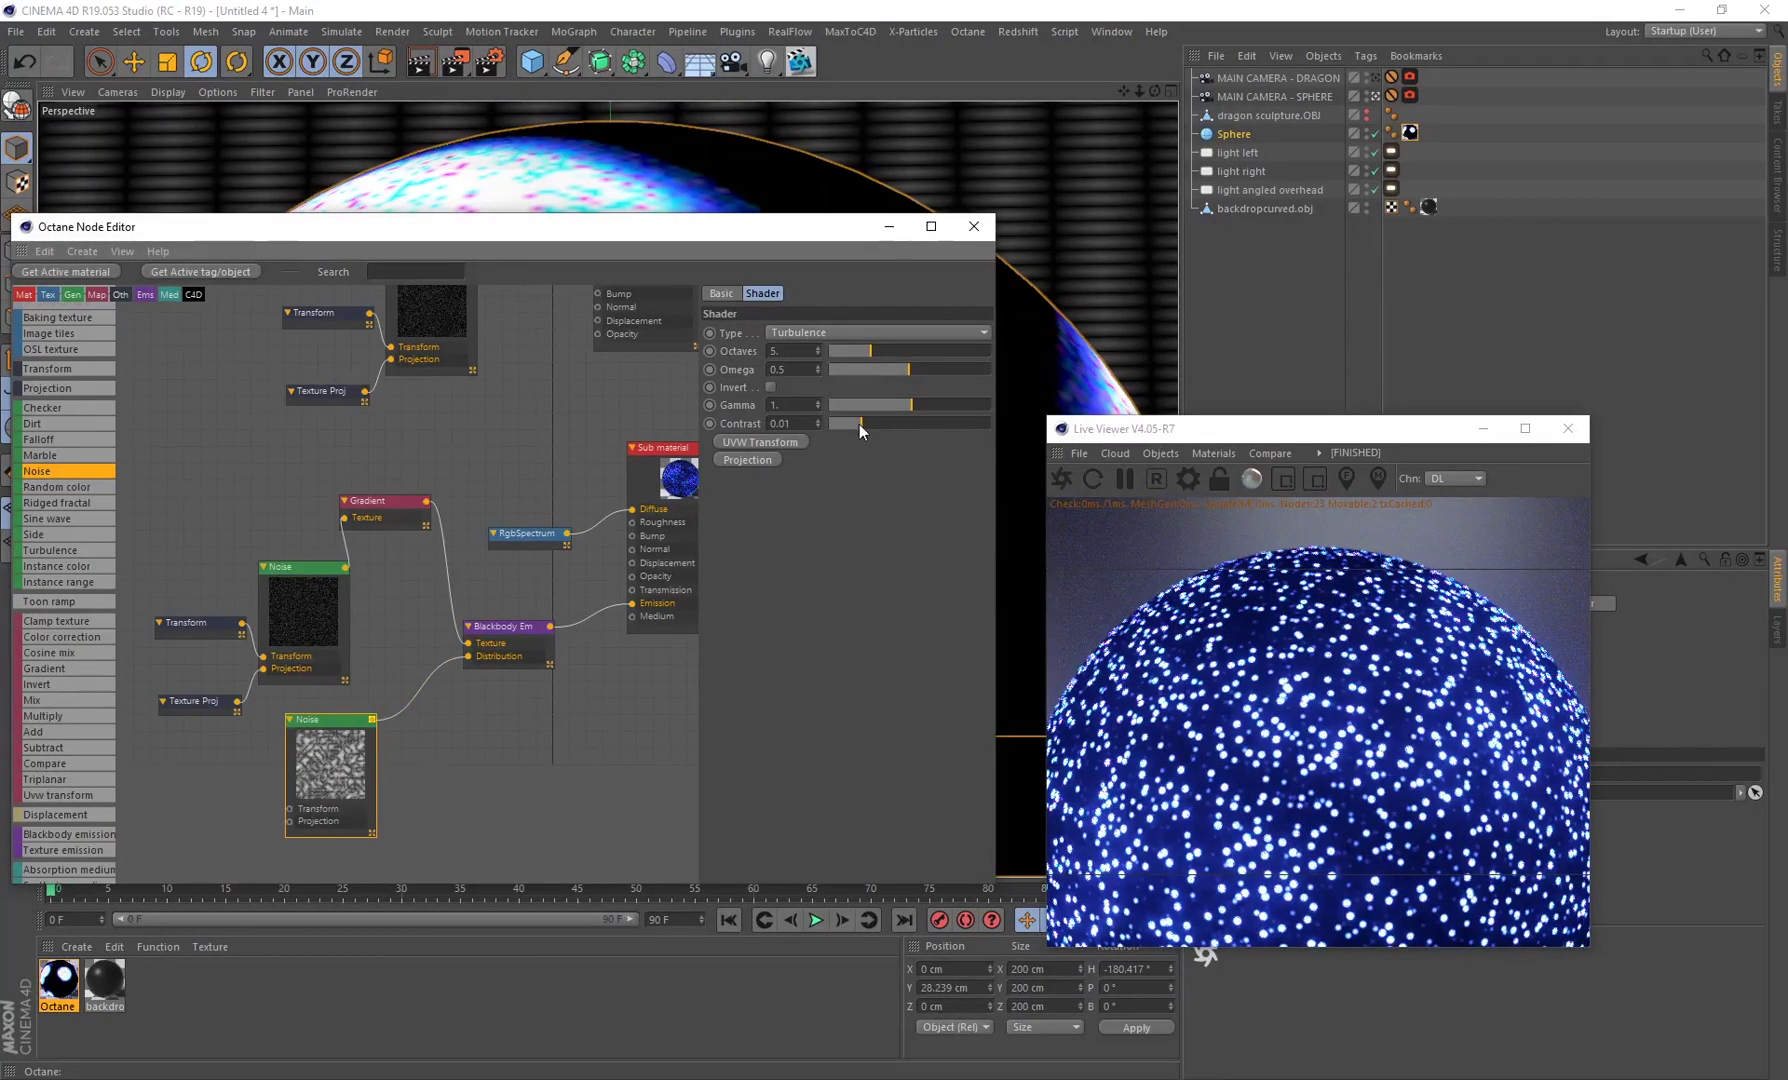
{"action": "left_click_drag", "start_coordinate": [863, 422], "coordinate": [933, 430]}
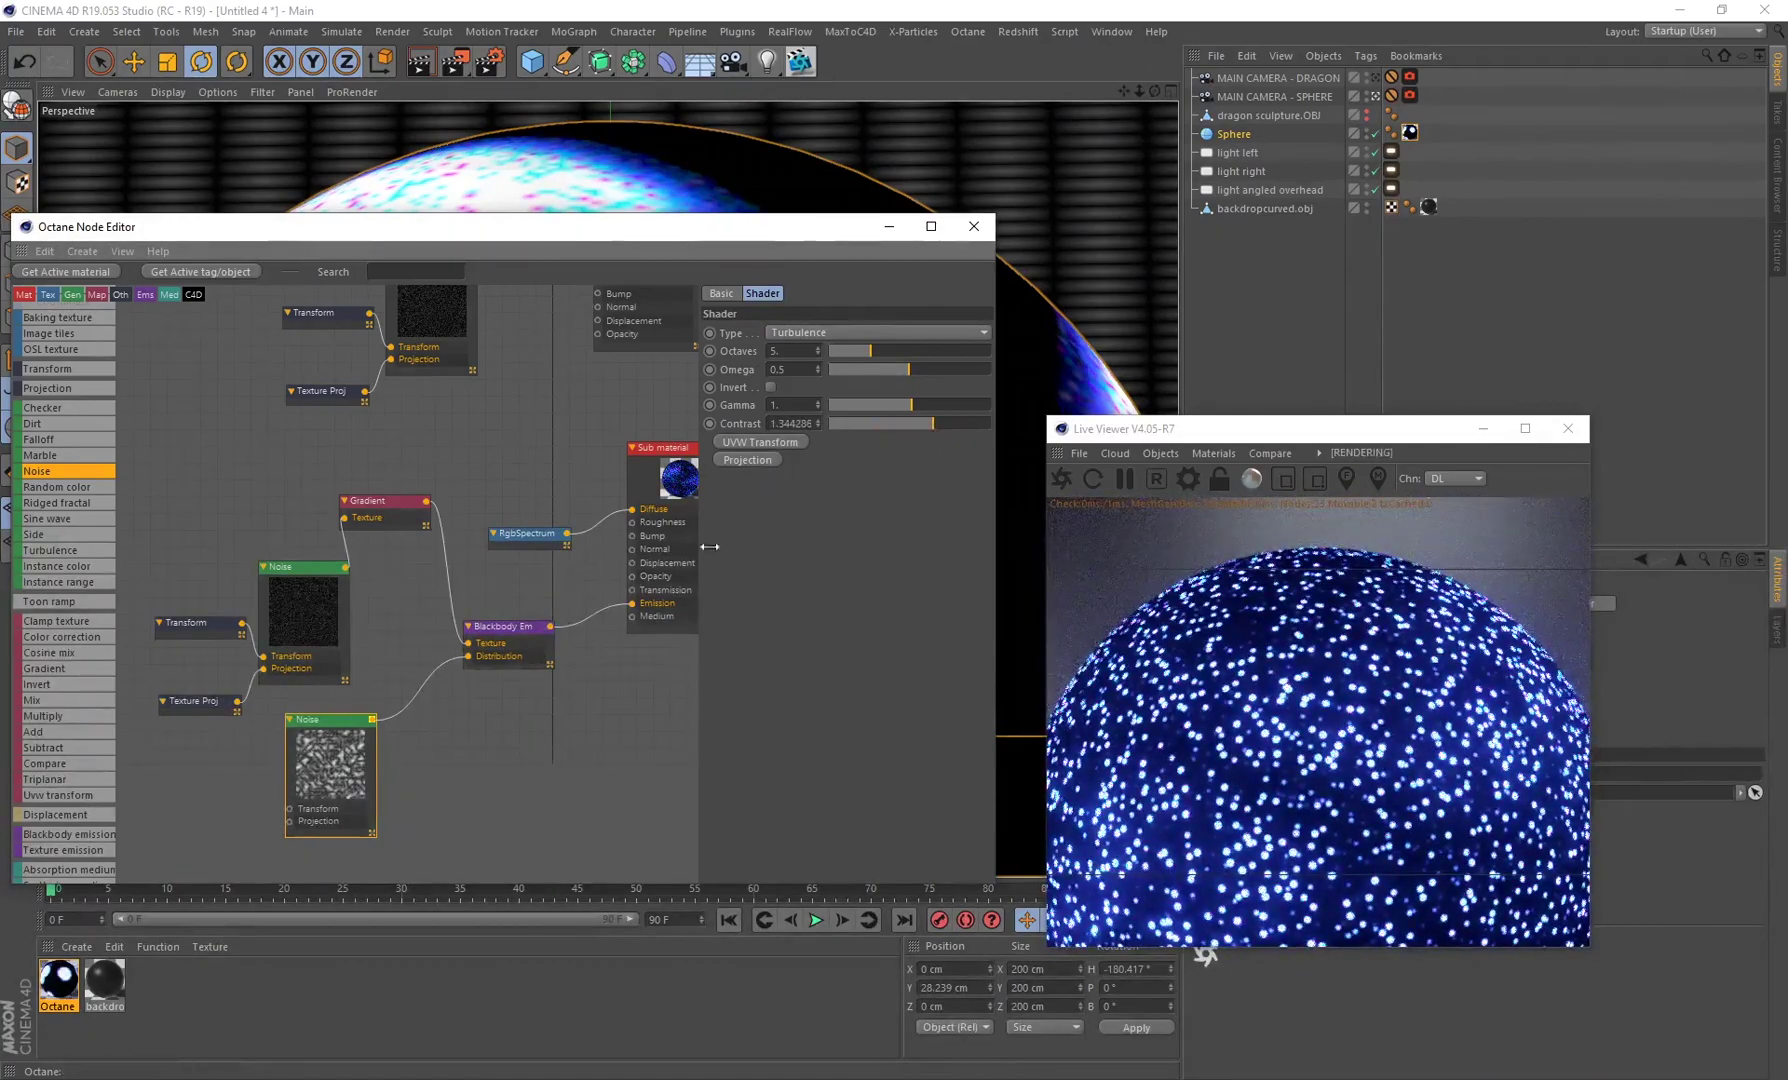
Step: Raise the Blackbody emission's power to about 429021 and set the distribution noise's contrast to 1.24
{"action": "left_click", "coordinate": [512, 647]}
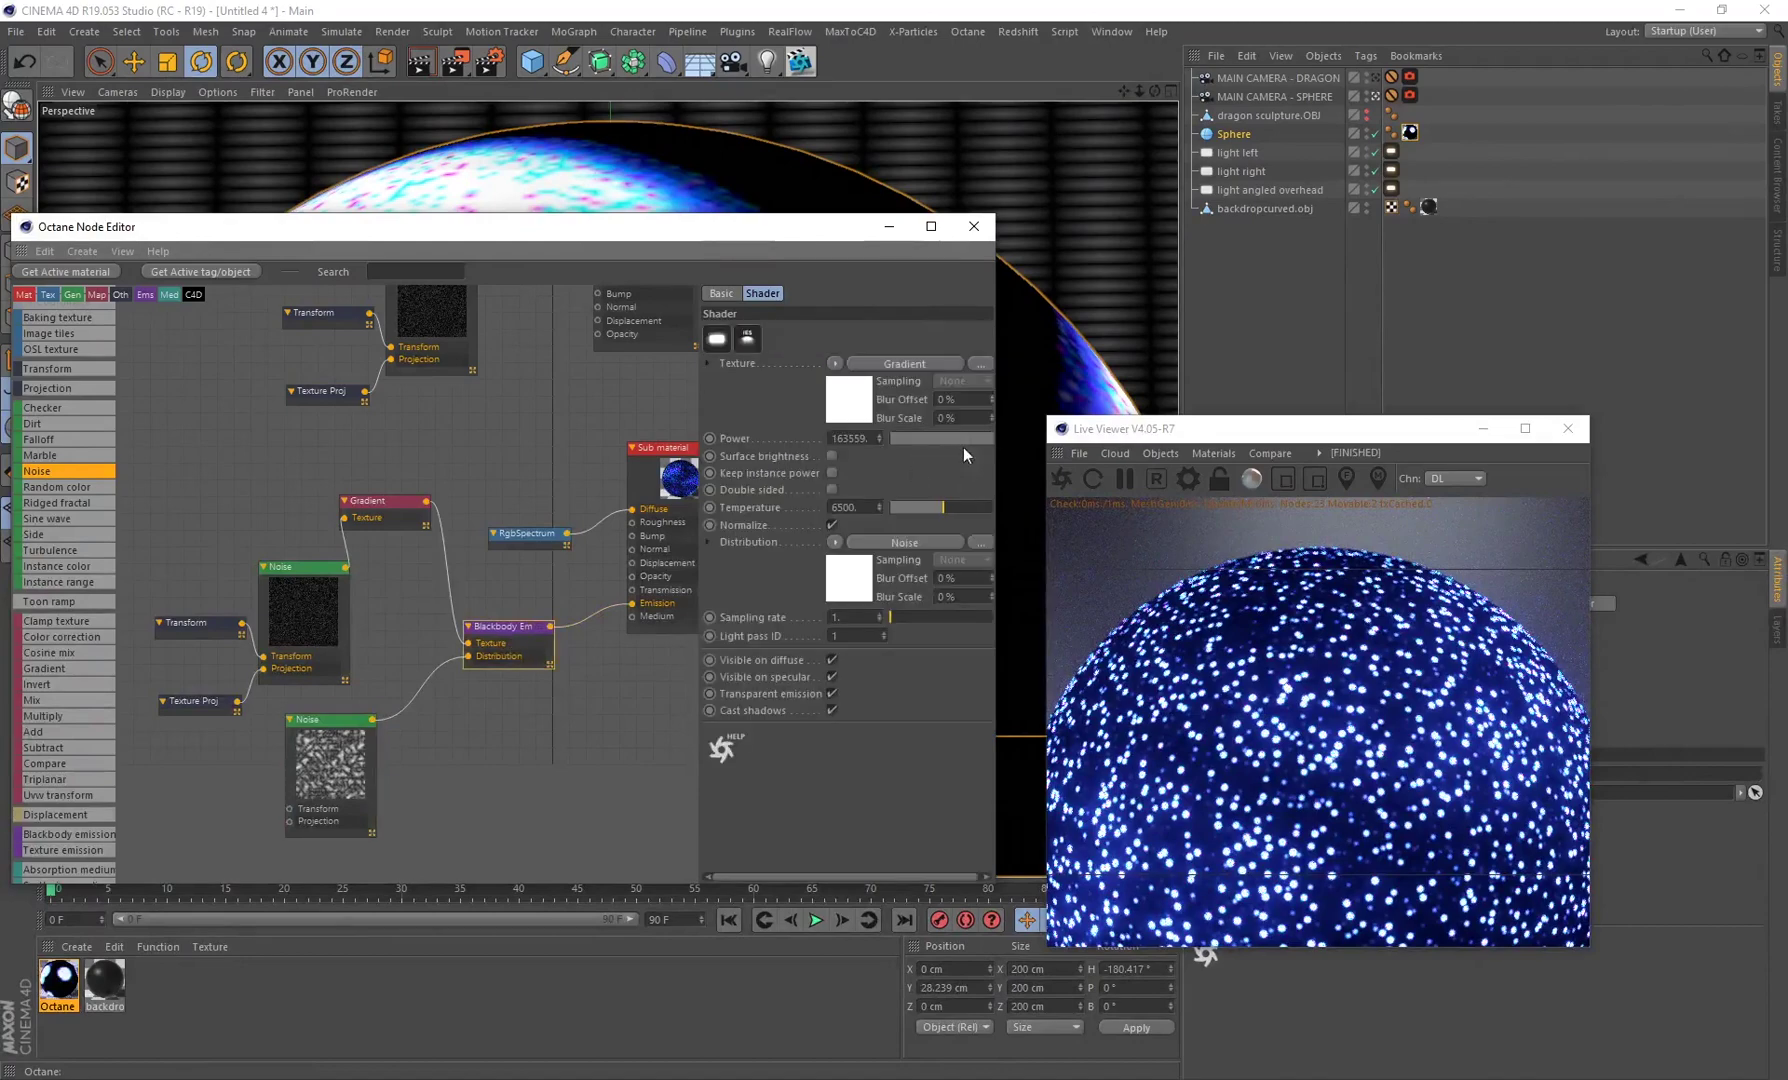
{"action": "left_click_drag", "start_coordinate": [987, 444], "coordinate": [1041, 440]}
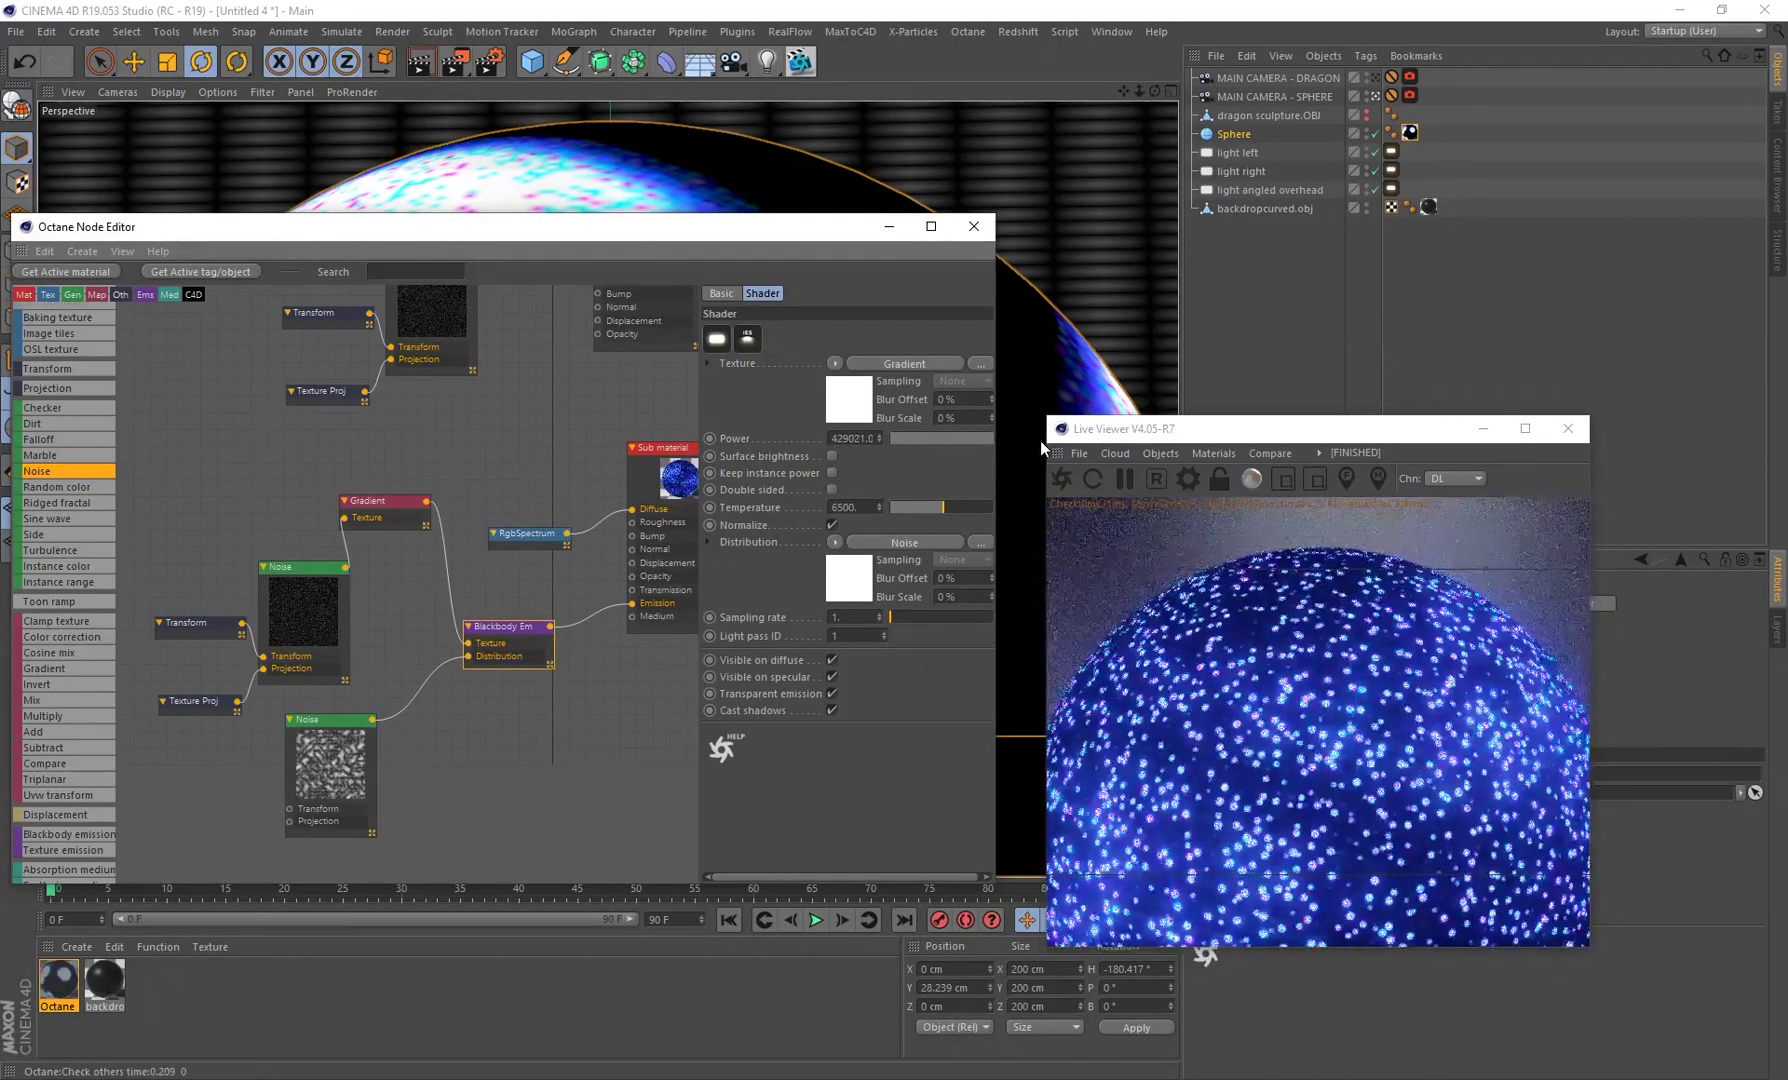
{"action": "left_click", "coordinate": [330, 757]}
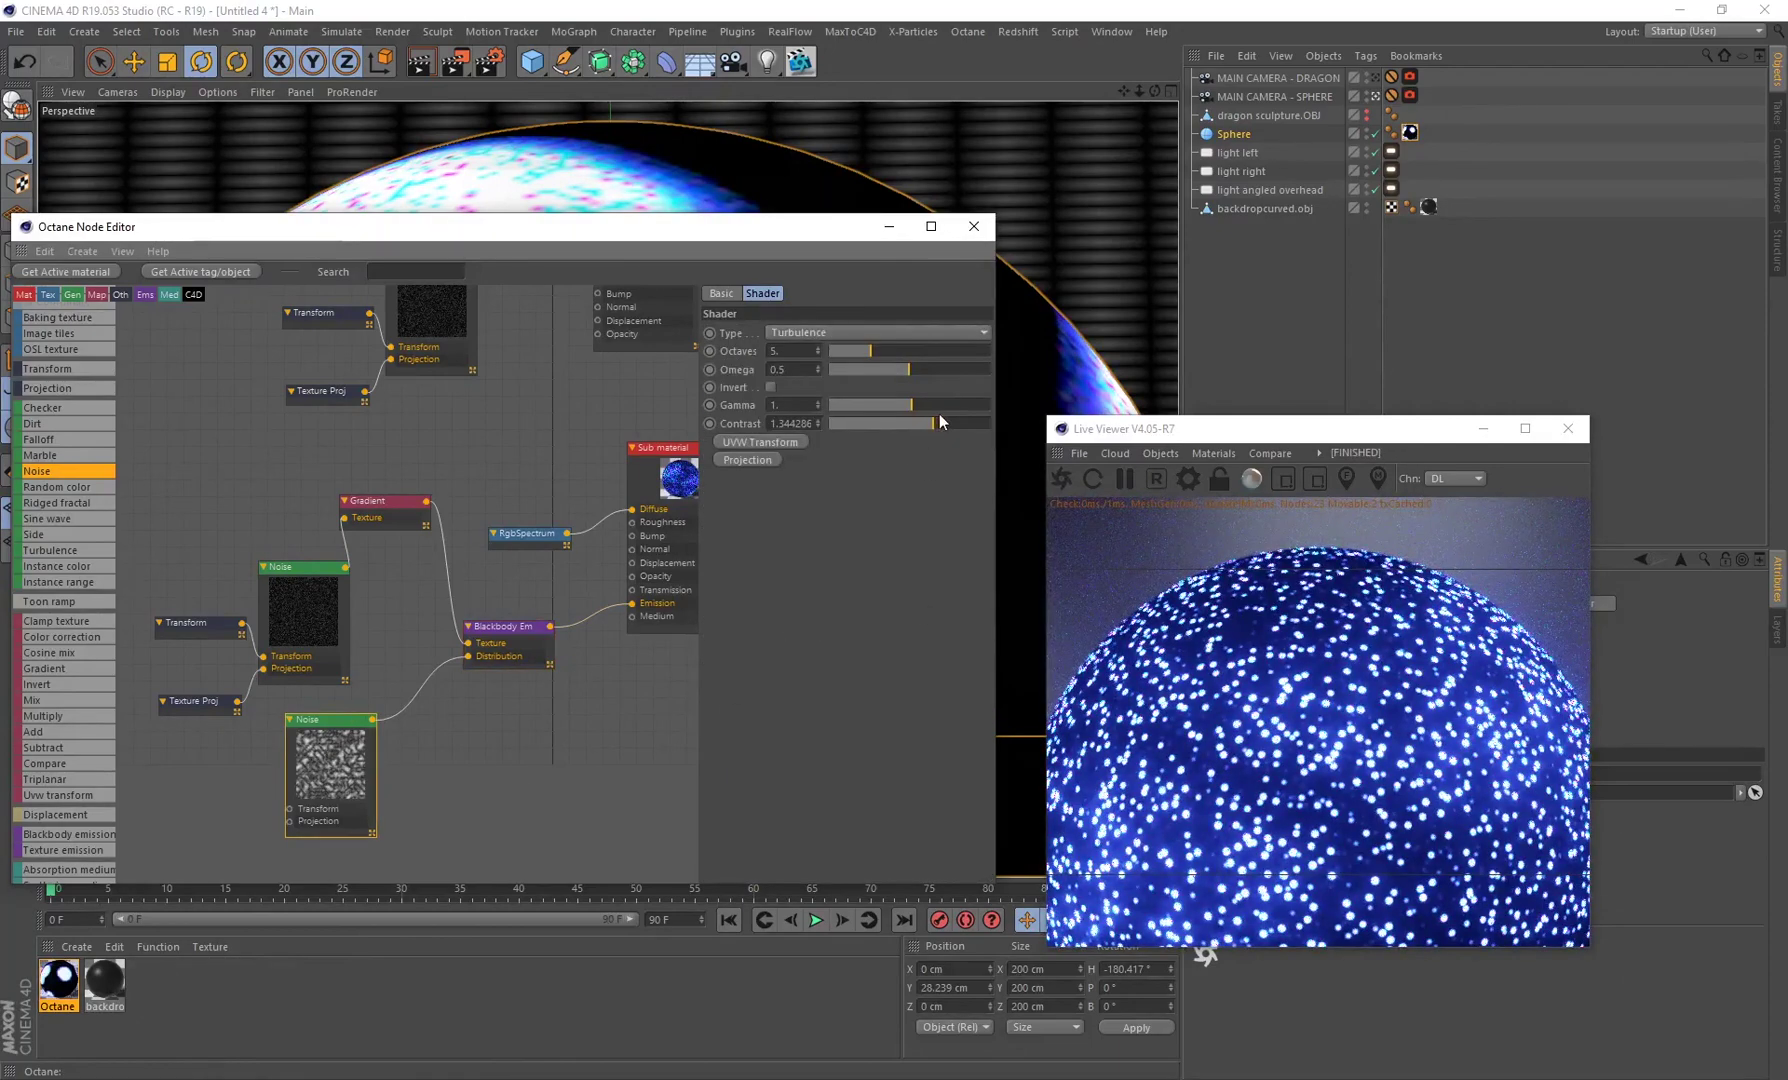
{"action": "left_click_drag", "start_coordinate": [937, 419], "coordinate": [957, 423]}
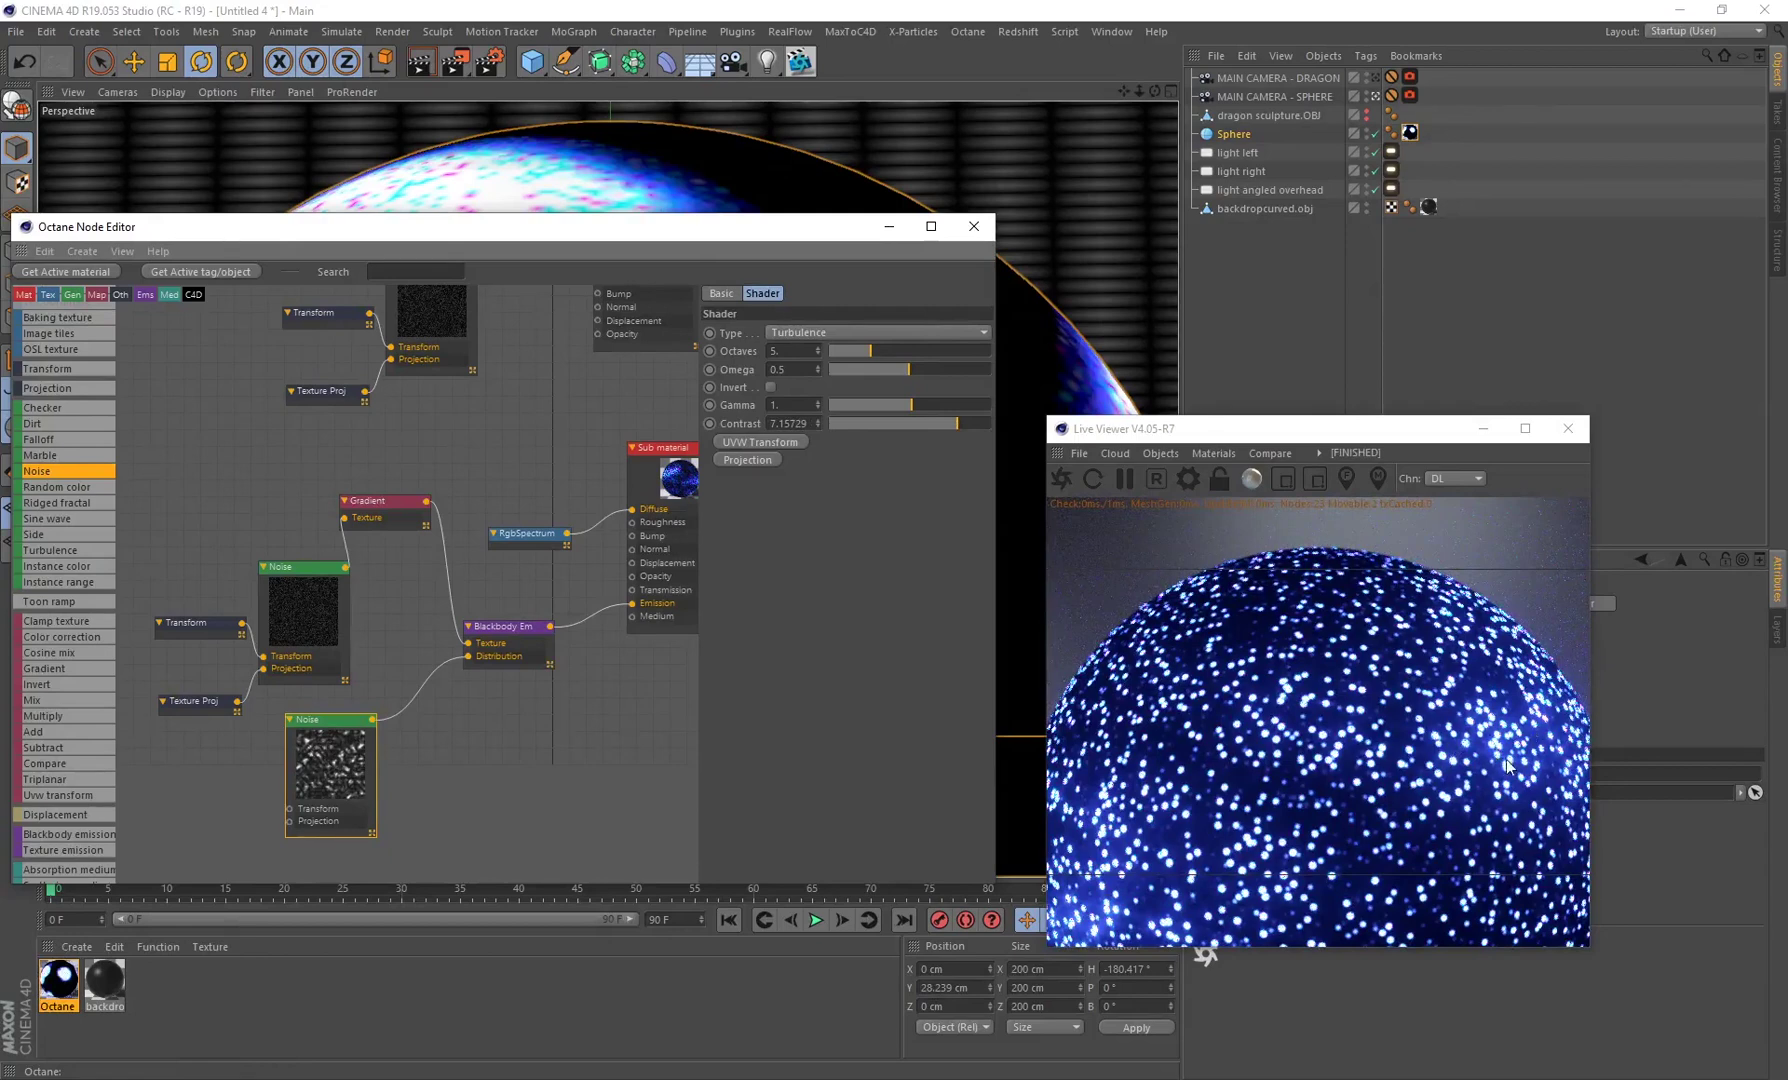
{"action": "mouse_move", "coordinate": [957, 423]}
{"action": "left_mouse_down"}
{"action": "mouse_move", "coordinate": [923, 426]}
{"action": "mouse_move", "coordinate": [943, 427]}
{"action": "left_mouse_up"}
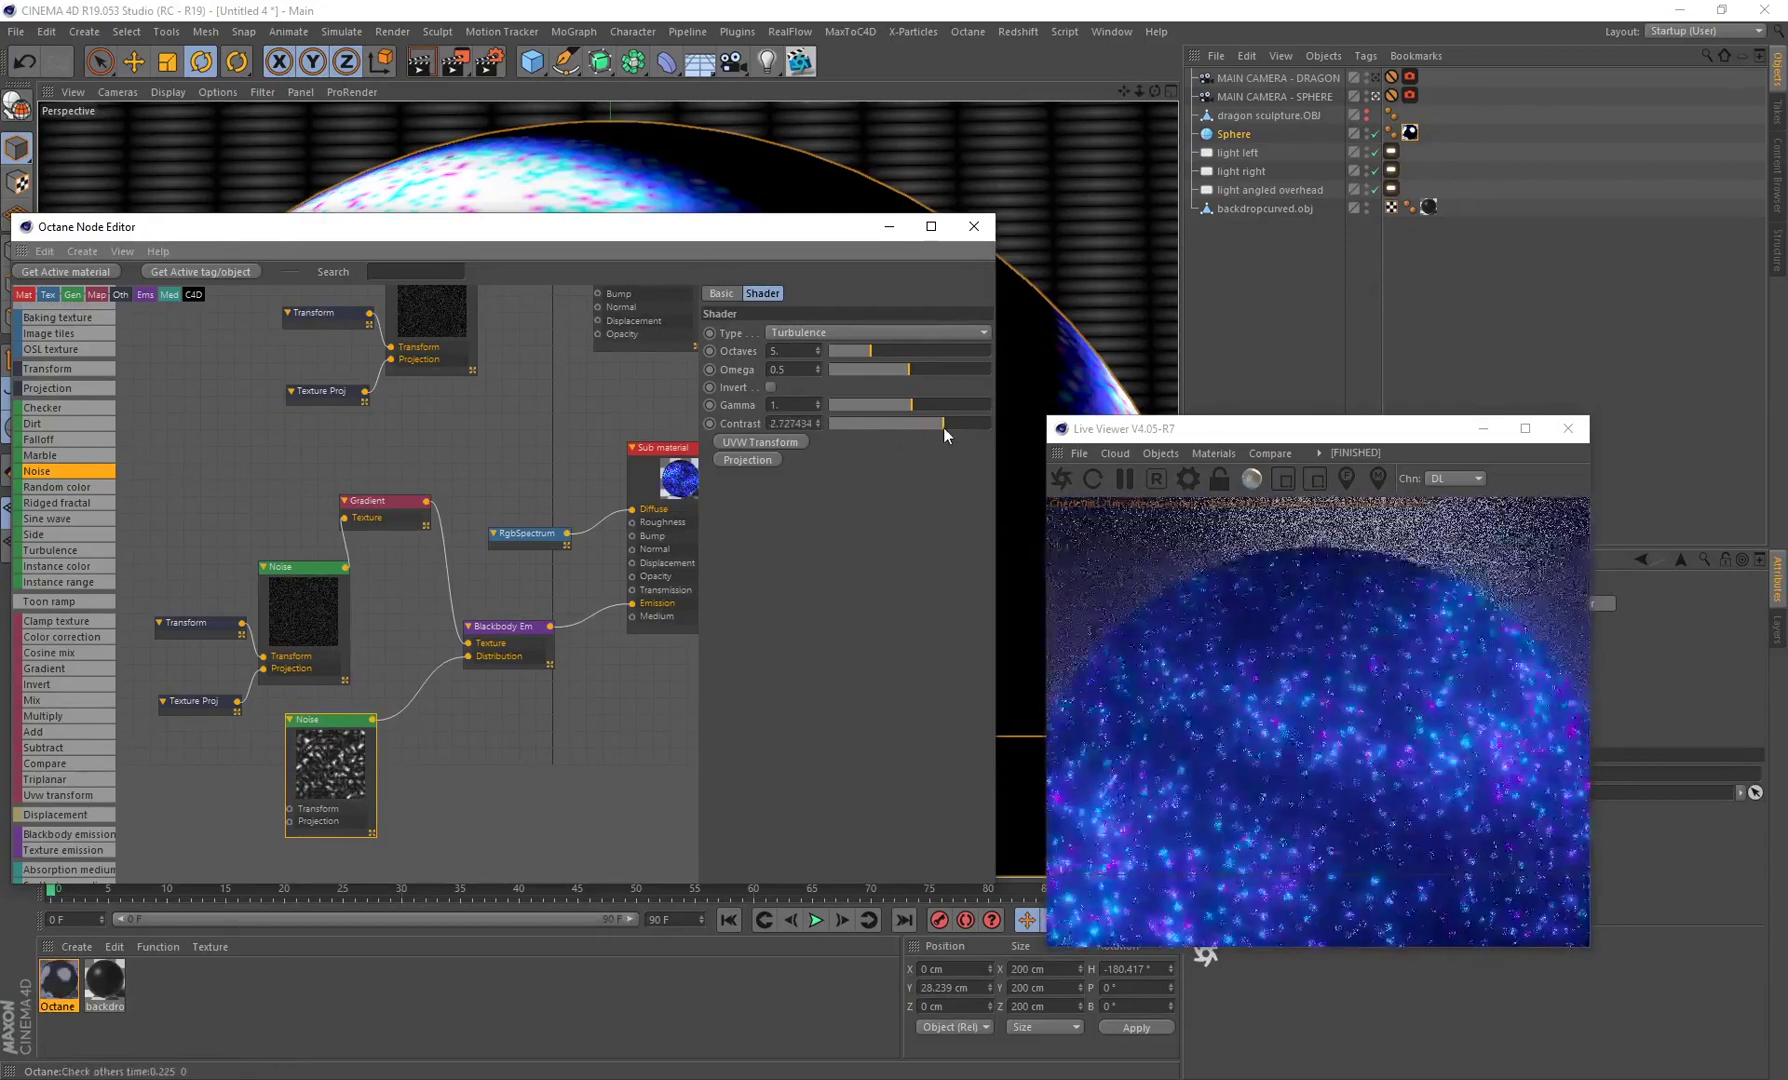
{"action": "left_click", "coordinate": [792, 423]}
{"action": "type", "text": "1"}
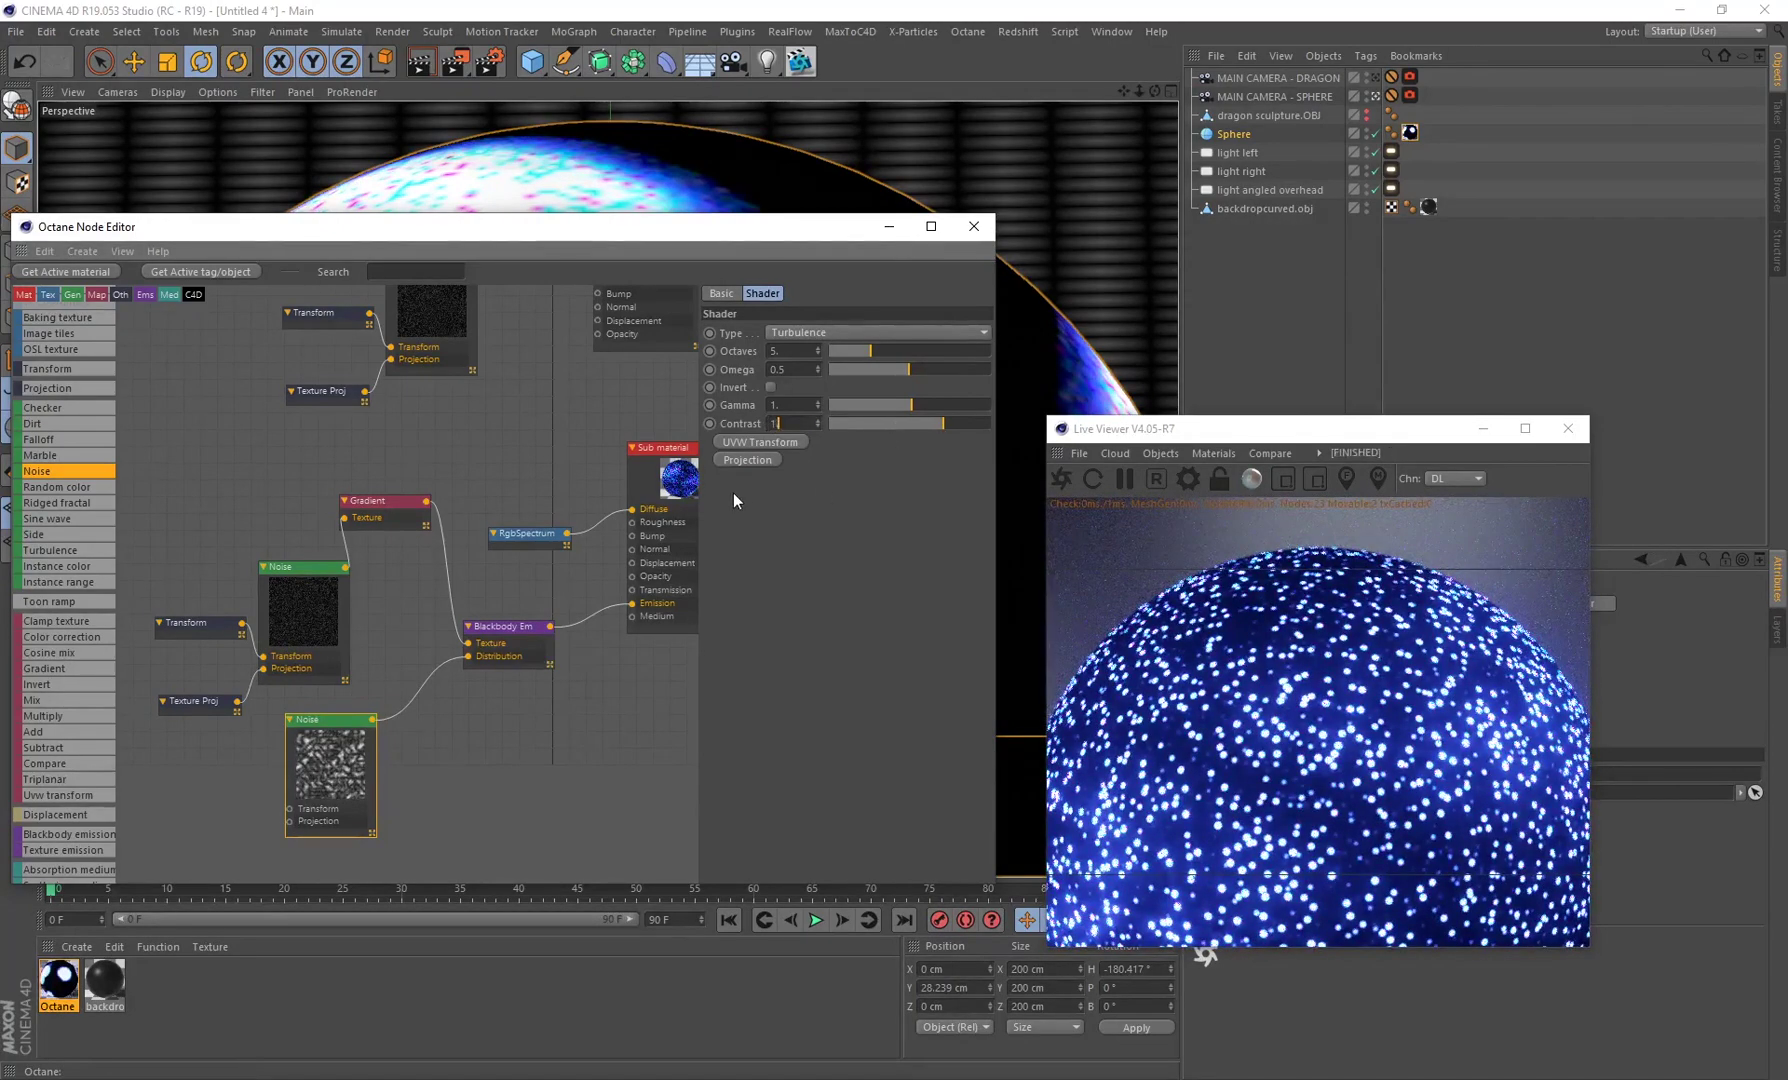
{"action": "type", "text": ".24"}
{"action": "key", "text": "Return"}
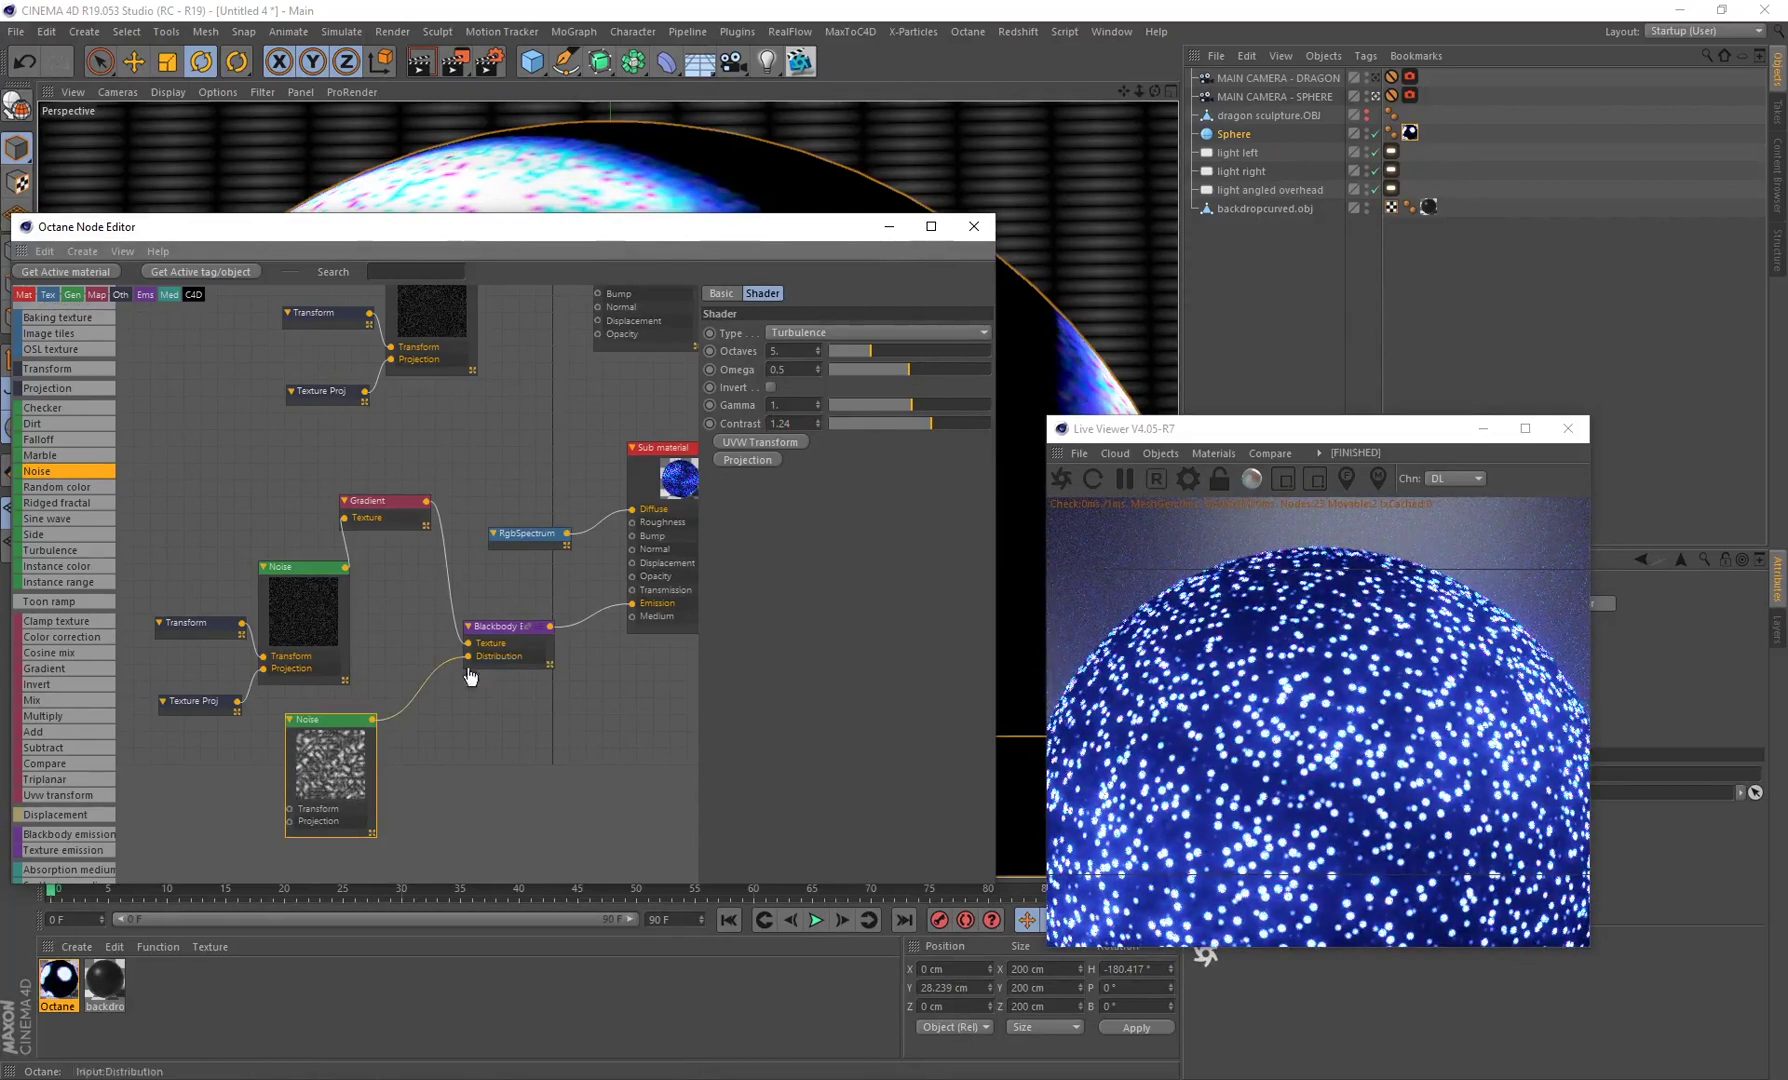
Step: Compare the sphere render with the Turbulence noise disconnected from the Blackbody emission's distribution and connected again
{"action": "left_click_drag", "start_coordinate": [469, 667], "coordinate": [427, 700]}
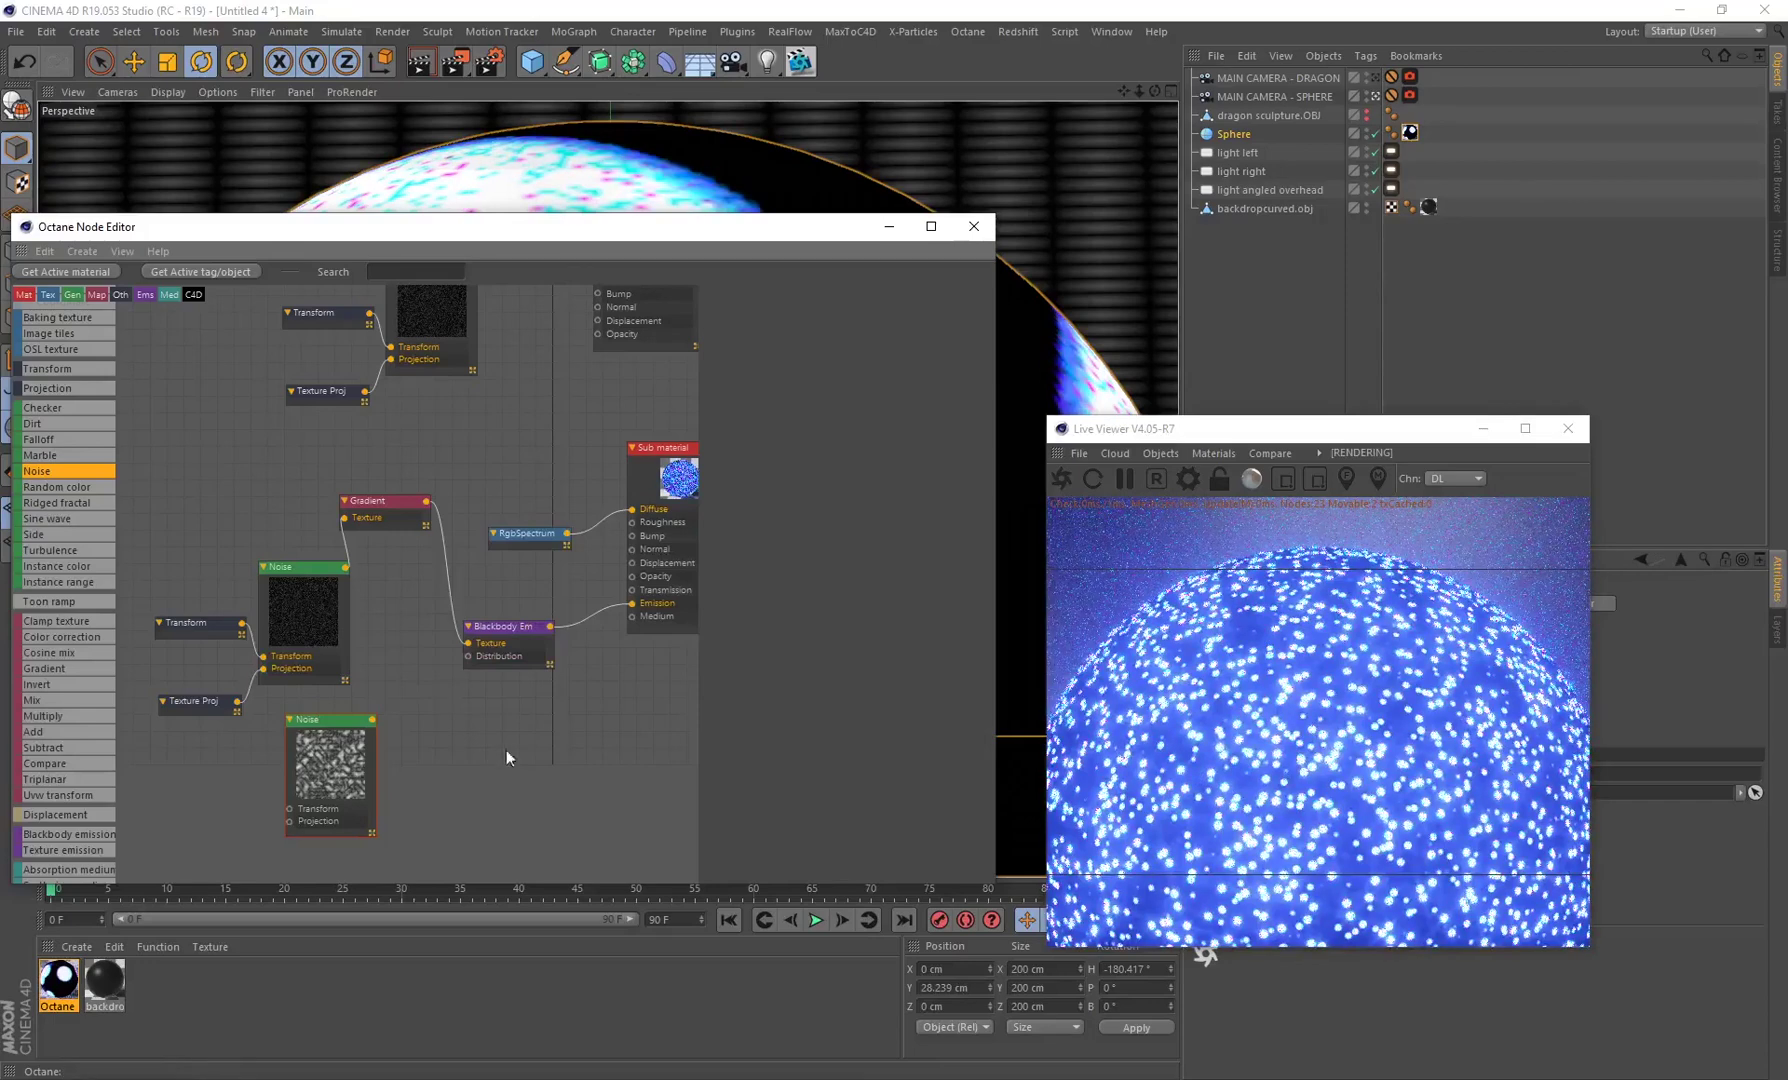
{"action": "left_click_drag", "start_coordinate": [403, 717], "coordinate": [468, 658]}
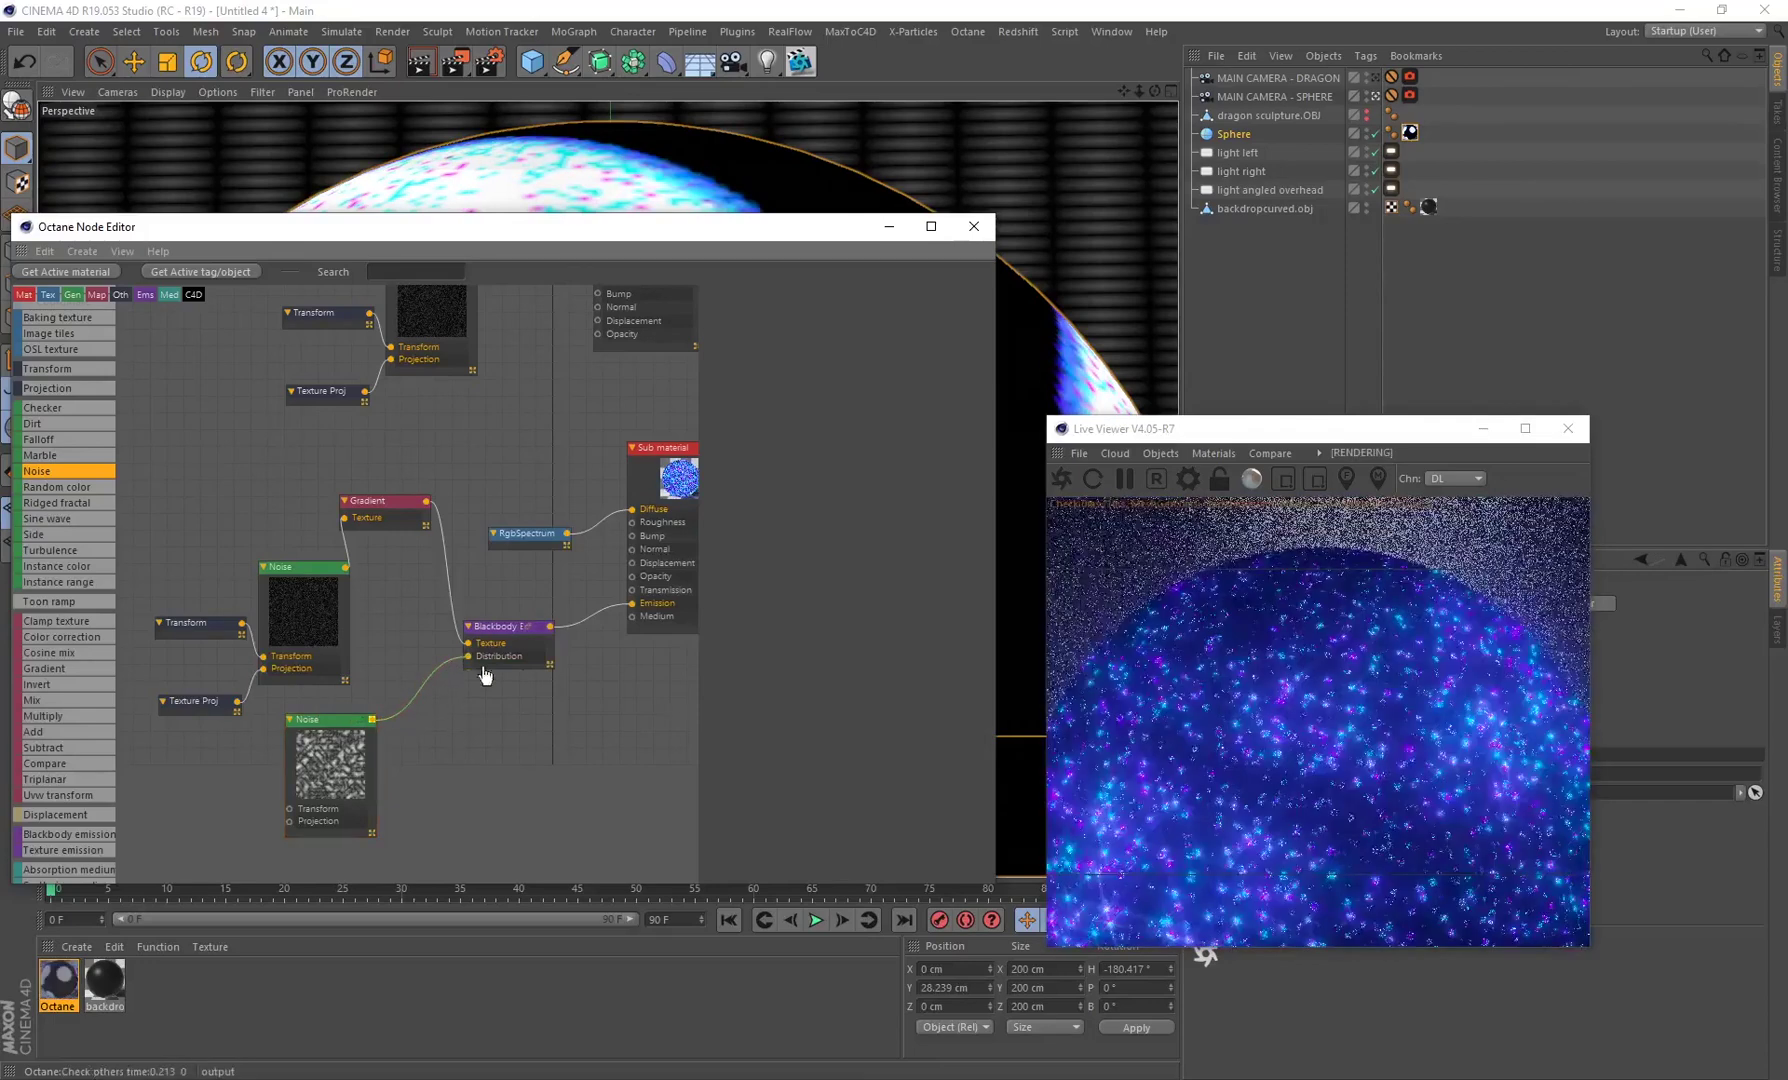
Step: Shift the distribution noise node slightly aside, test its contrast at 0.001, and set the contrast to about 0.37
{"action": "left_click", "coordinate": [330, 765]}
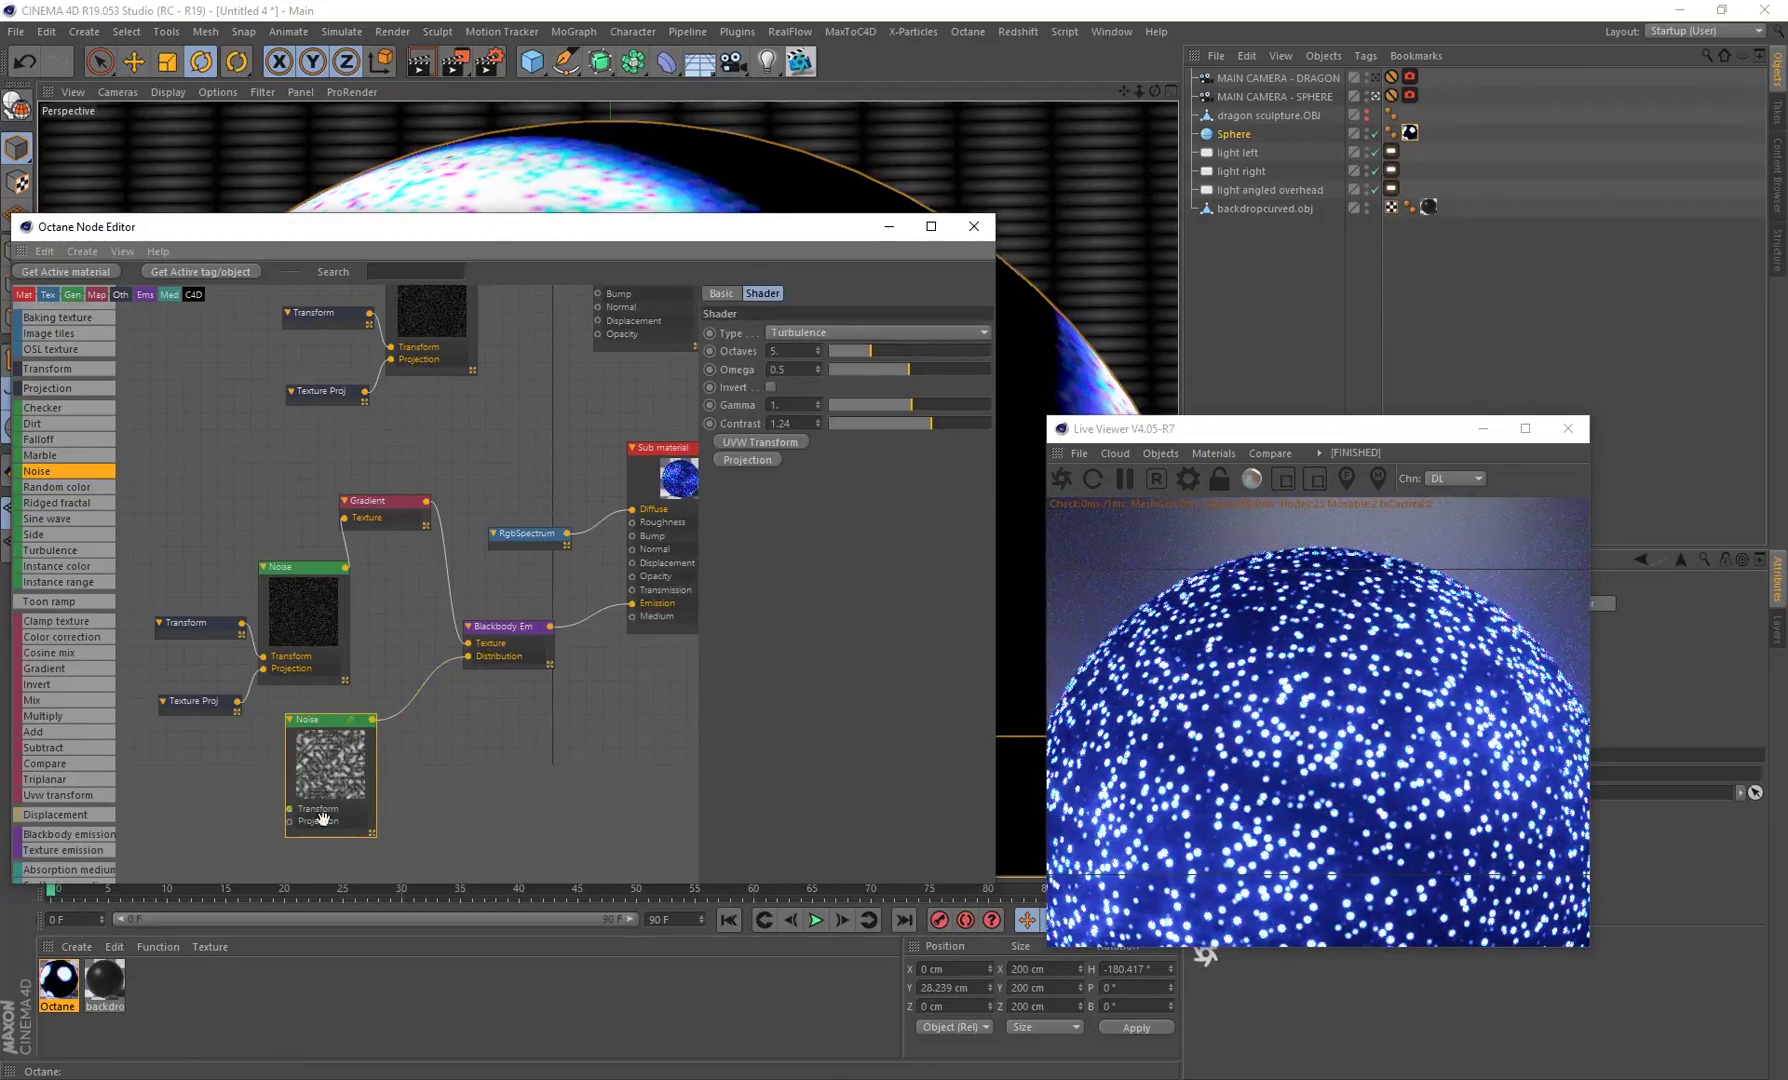
{"action": "left_click_drag", "start_coordinate": [342, 780], "coordinate": [375, 785]}
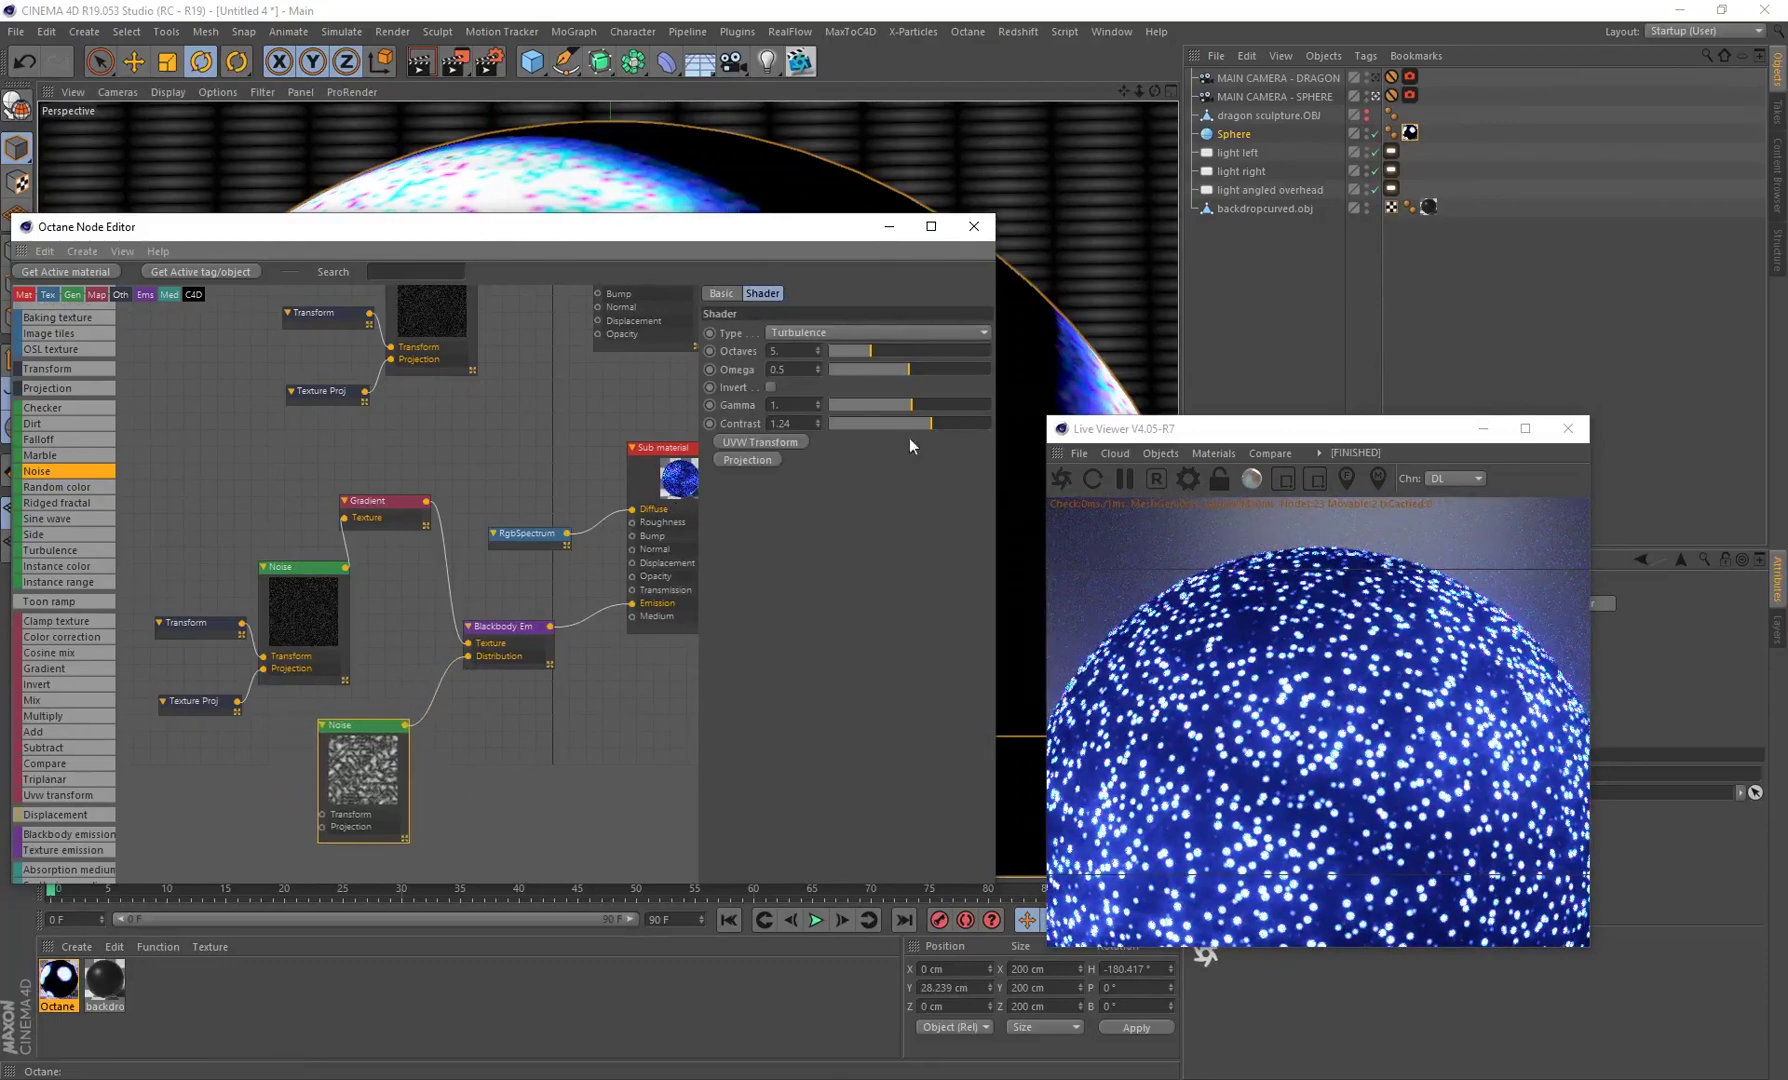
{"action": "left_click_drag", "start_coordinate": [921, 426], "coordinate": [830, 425]}
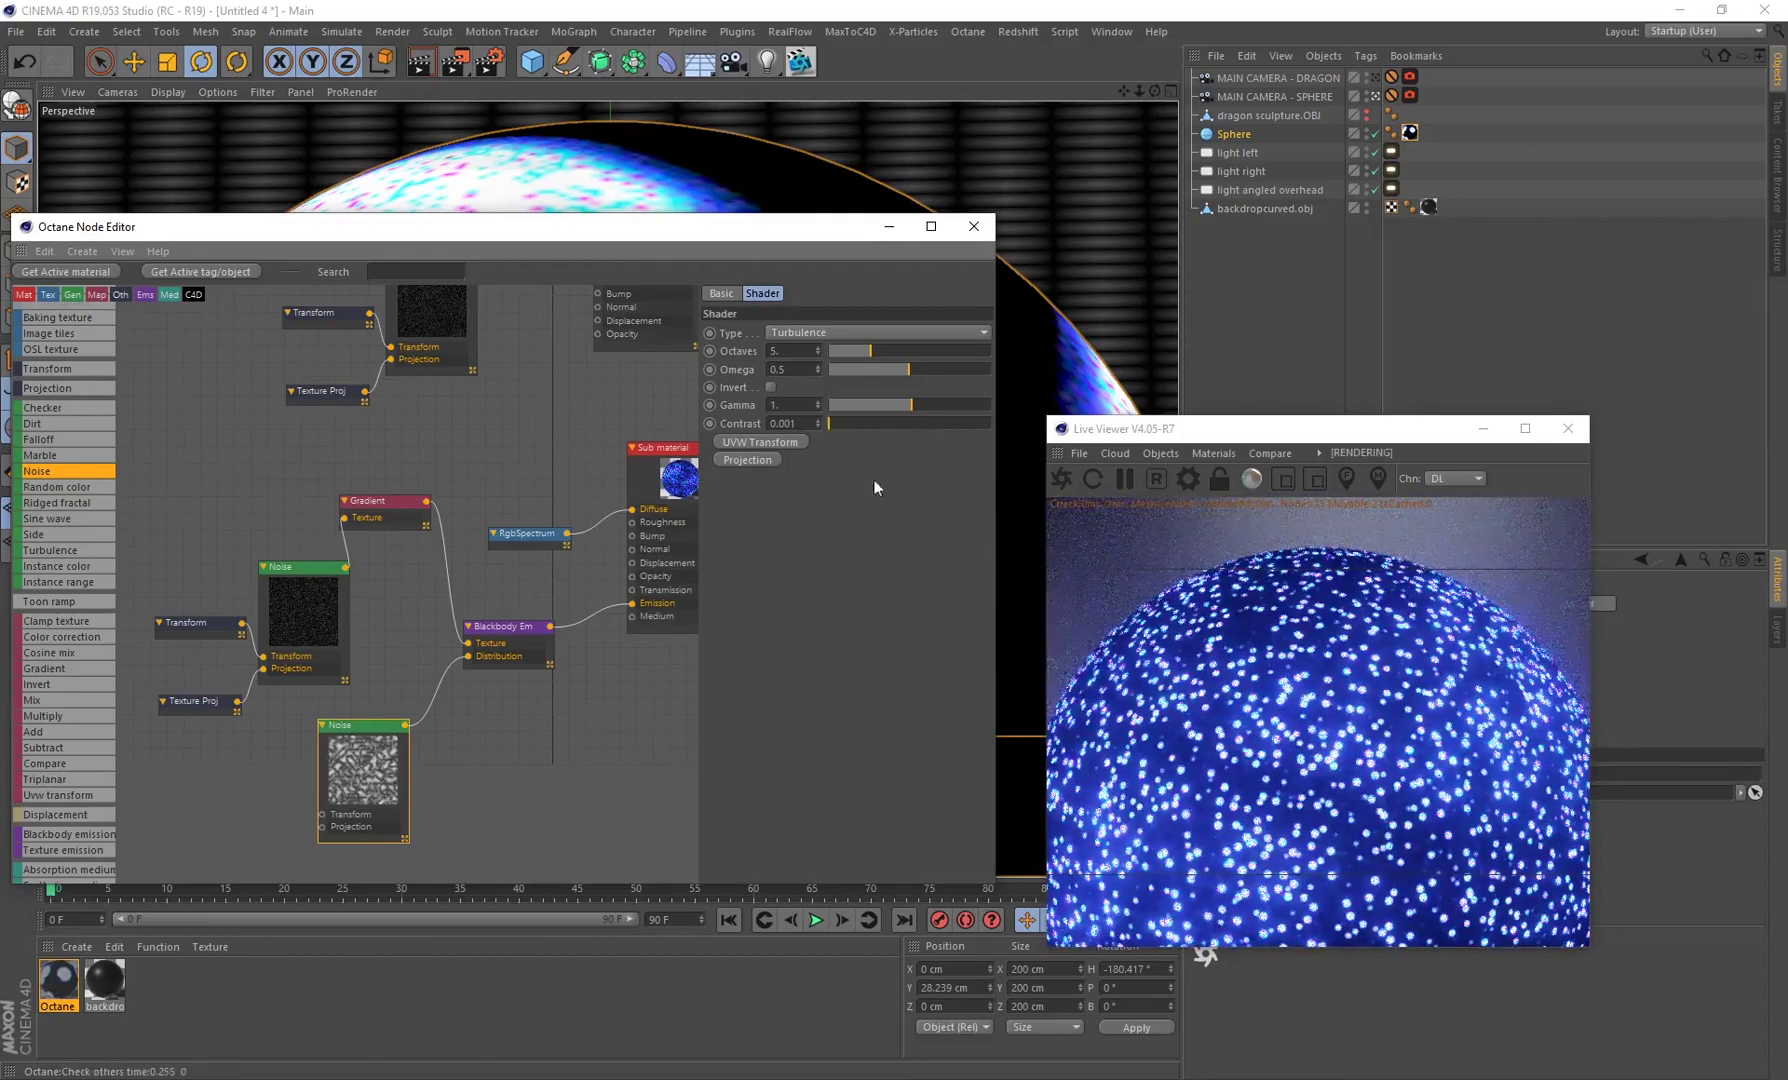
{"action": "left_click", "coordinate": [842, 426]}
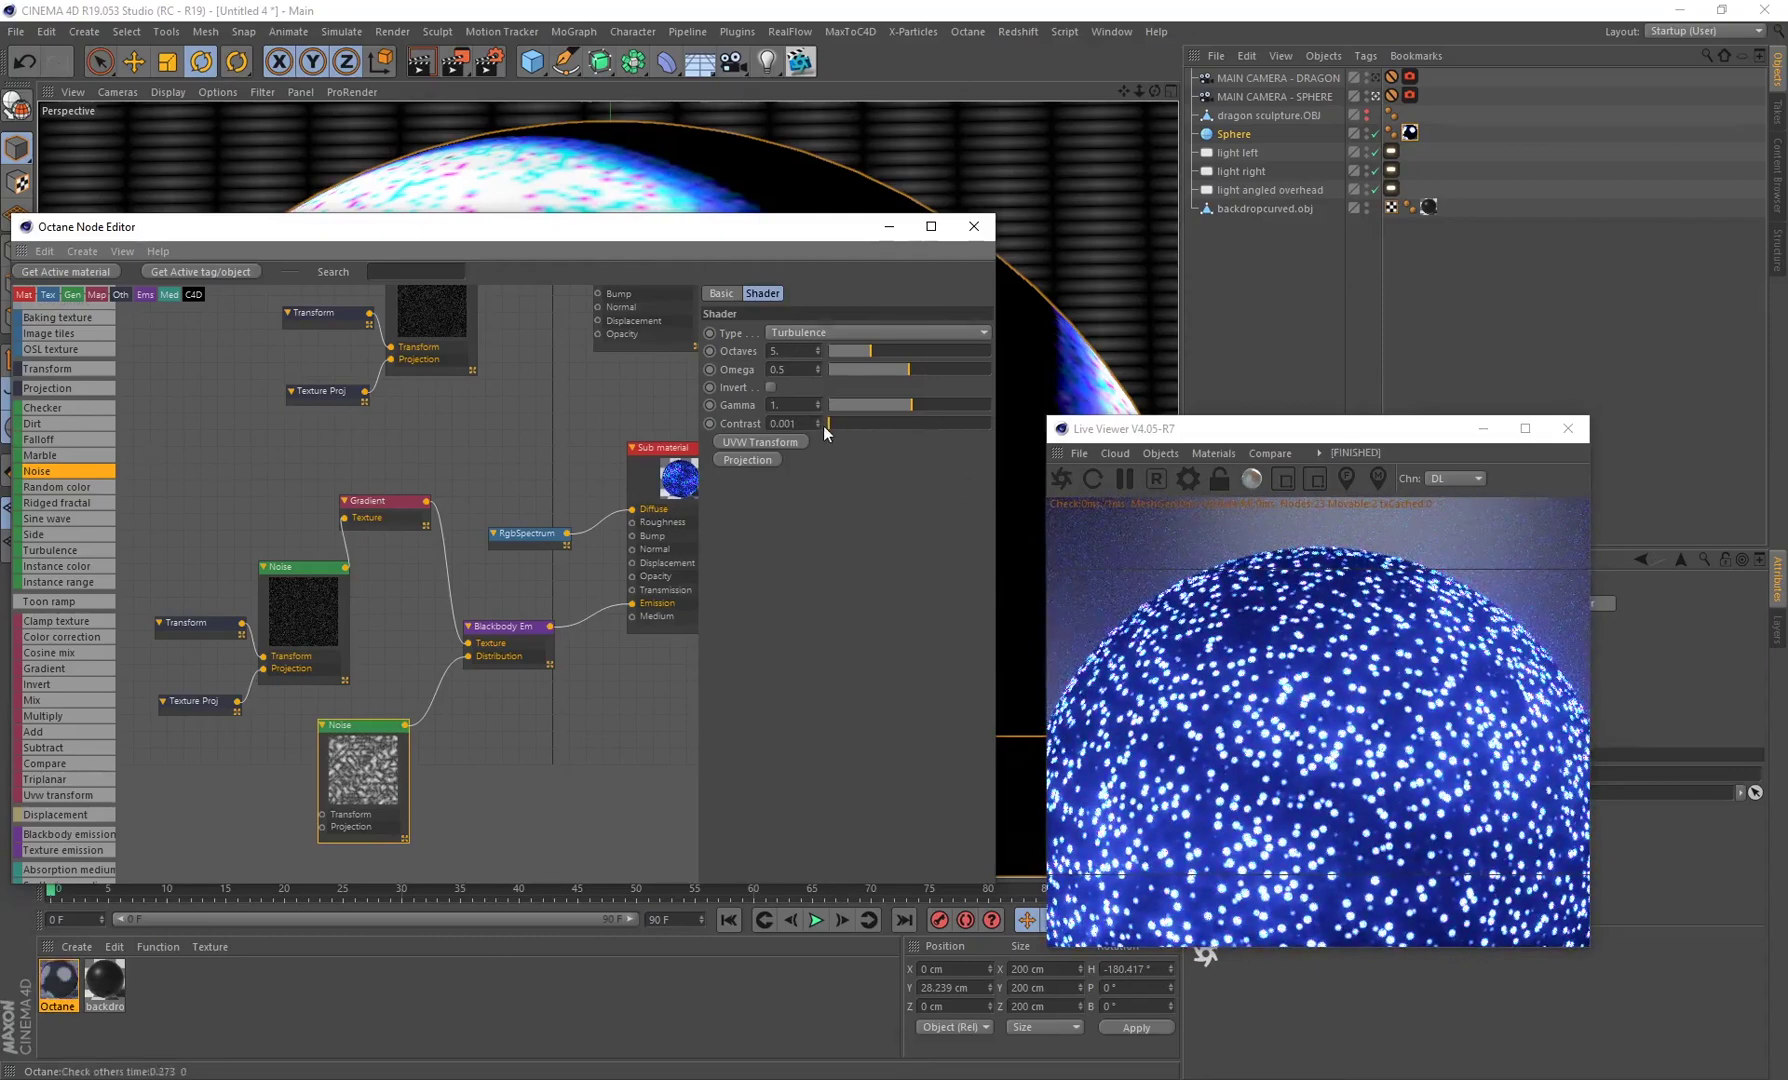
{"action": "left_click", "coordinate": [907, 434]}
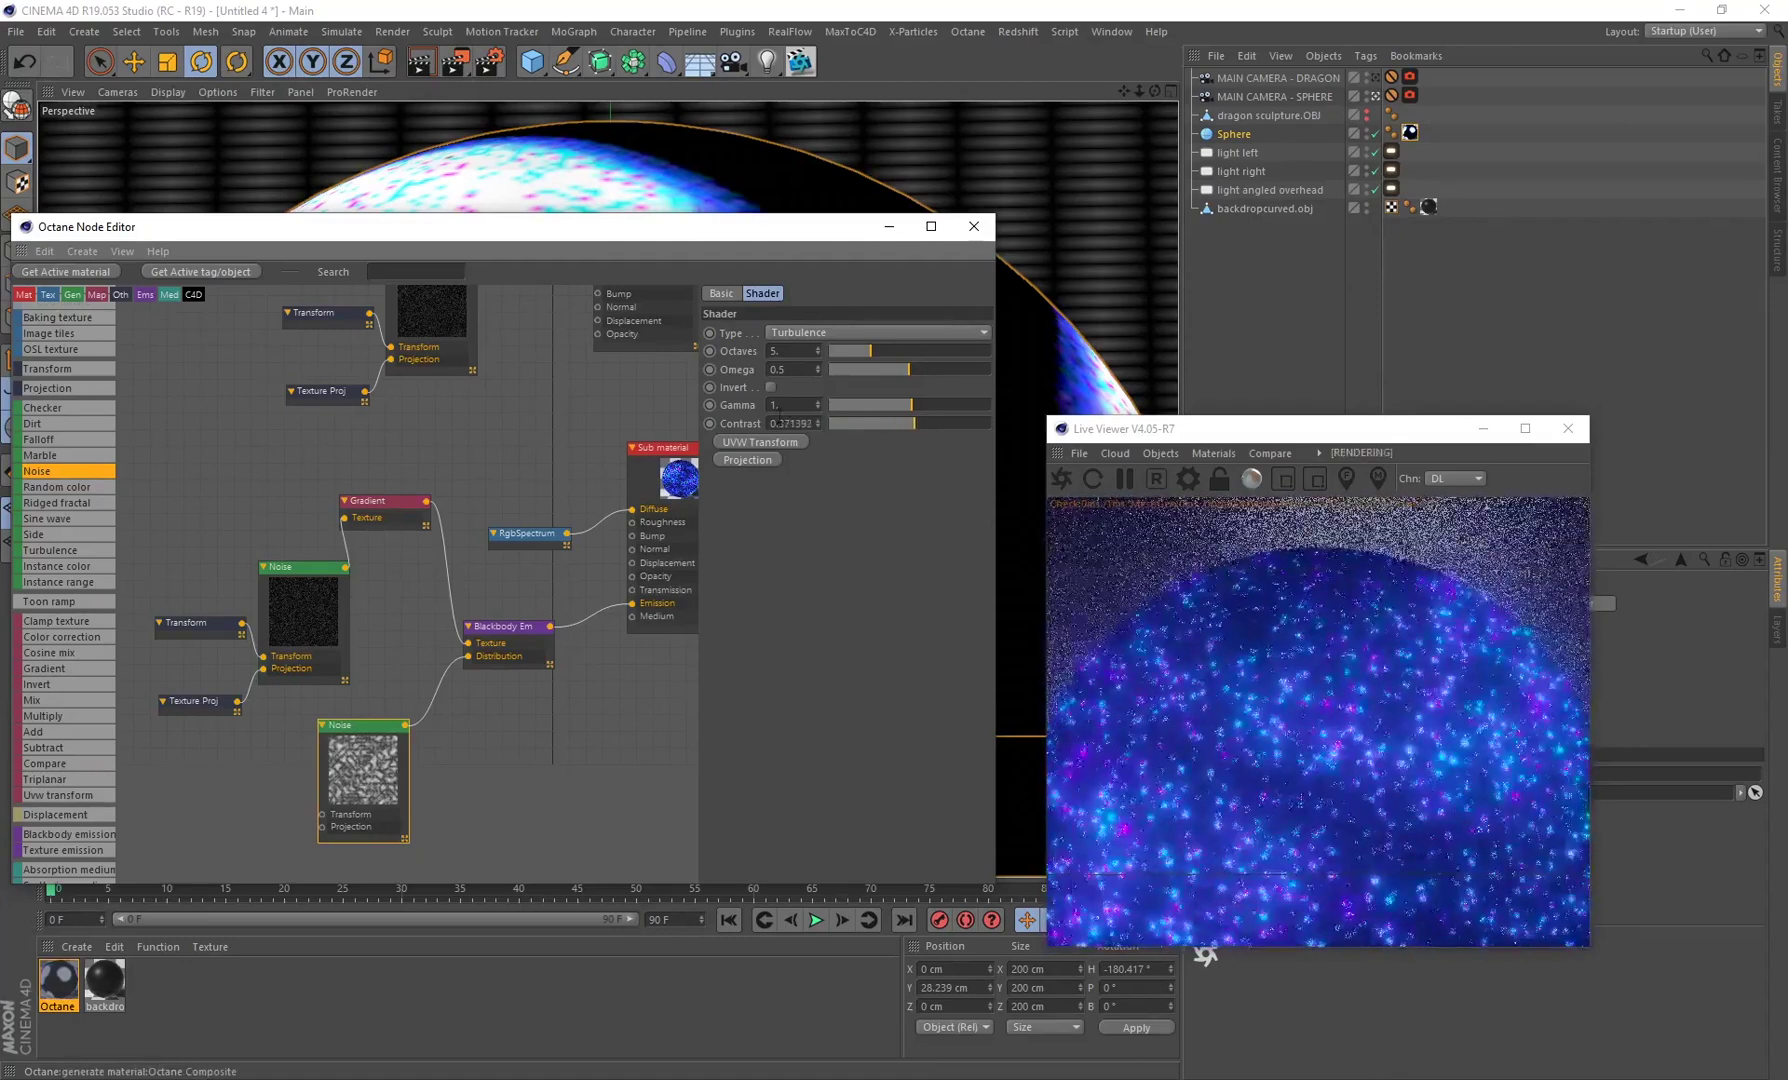
Step: Set the contrast of the Turbulence noise driving the Blackbody emission's distribution to 1.24
{"action": "left_click", "coordinate": [790, 423]}
{"action": "type", "text": "1.24"}
{"action": "key", "text": "Return"}
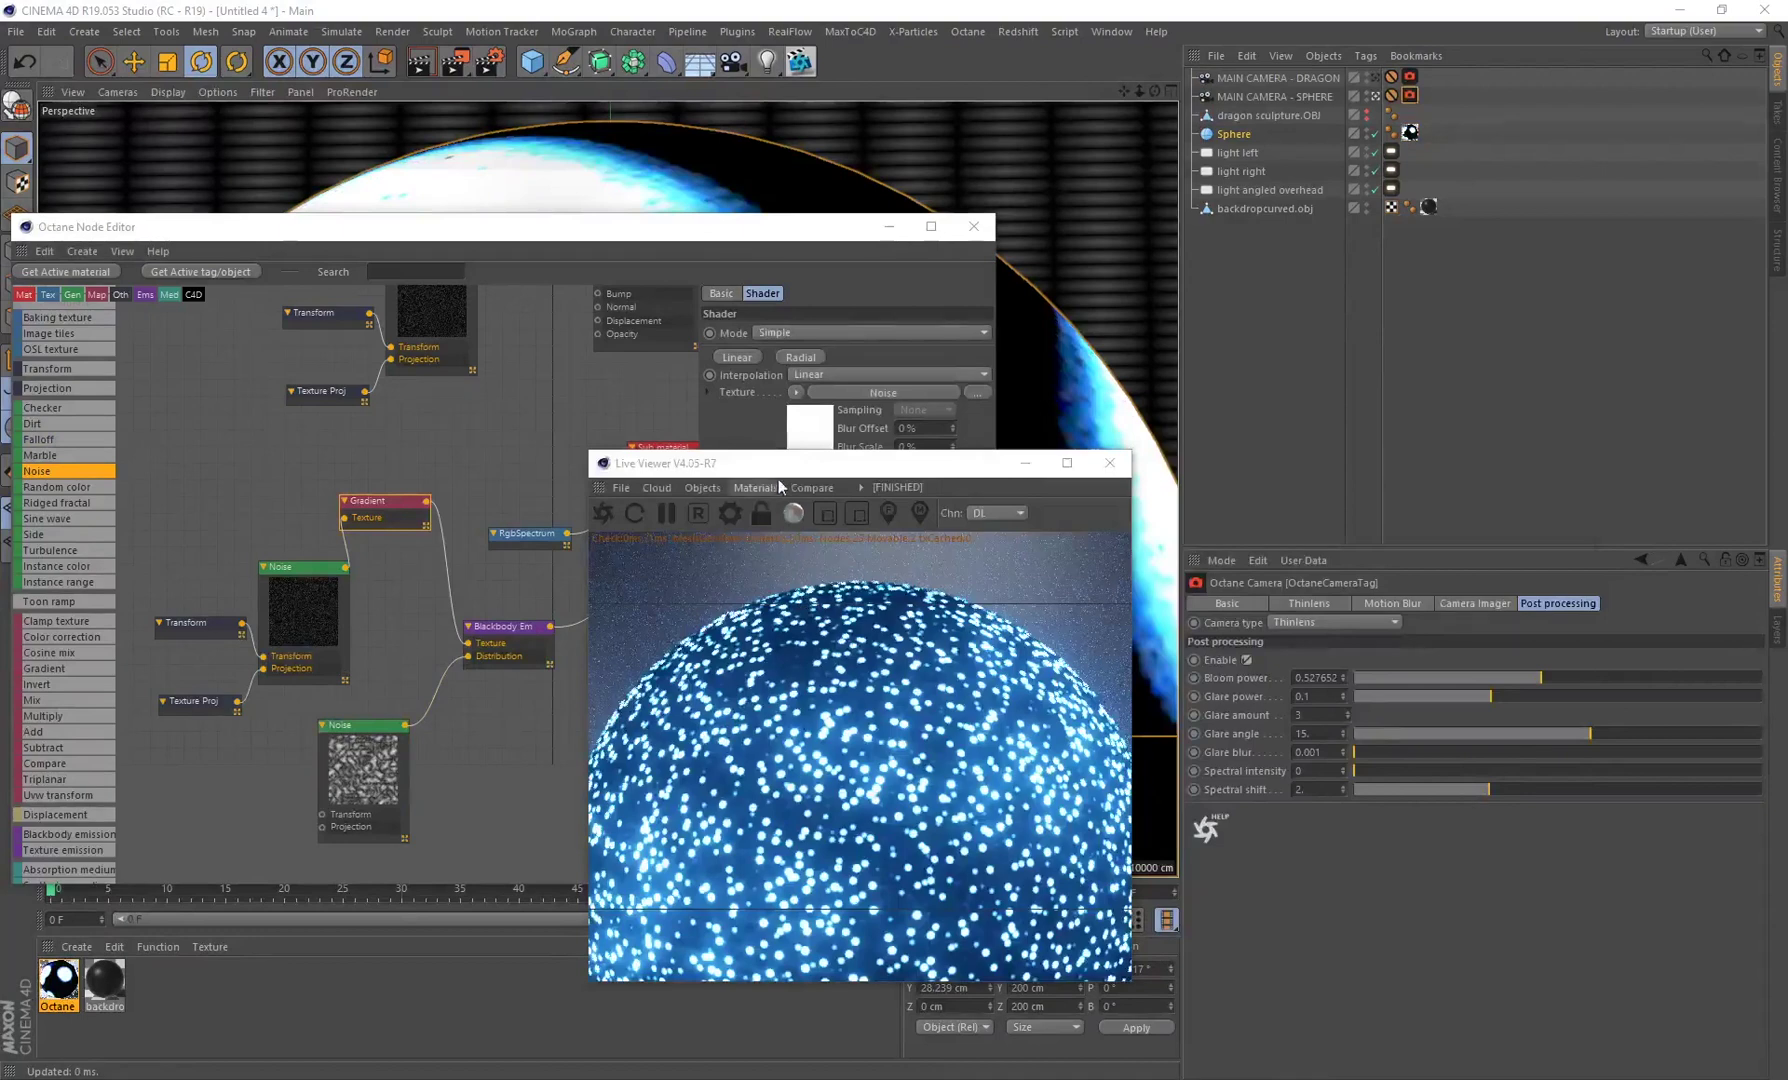
Step: Try bright green for the blue knot of the Gradient feeding the Blackbody emission's texture
{"action": "left_click_drag", "start_coordinate": [778, 463], "coordinate": [940, 464]}
{"action": "left_click", "coordinate": [376, 514]}
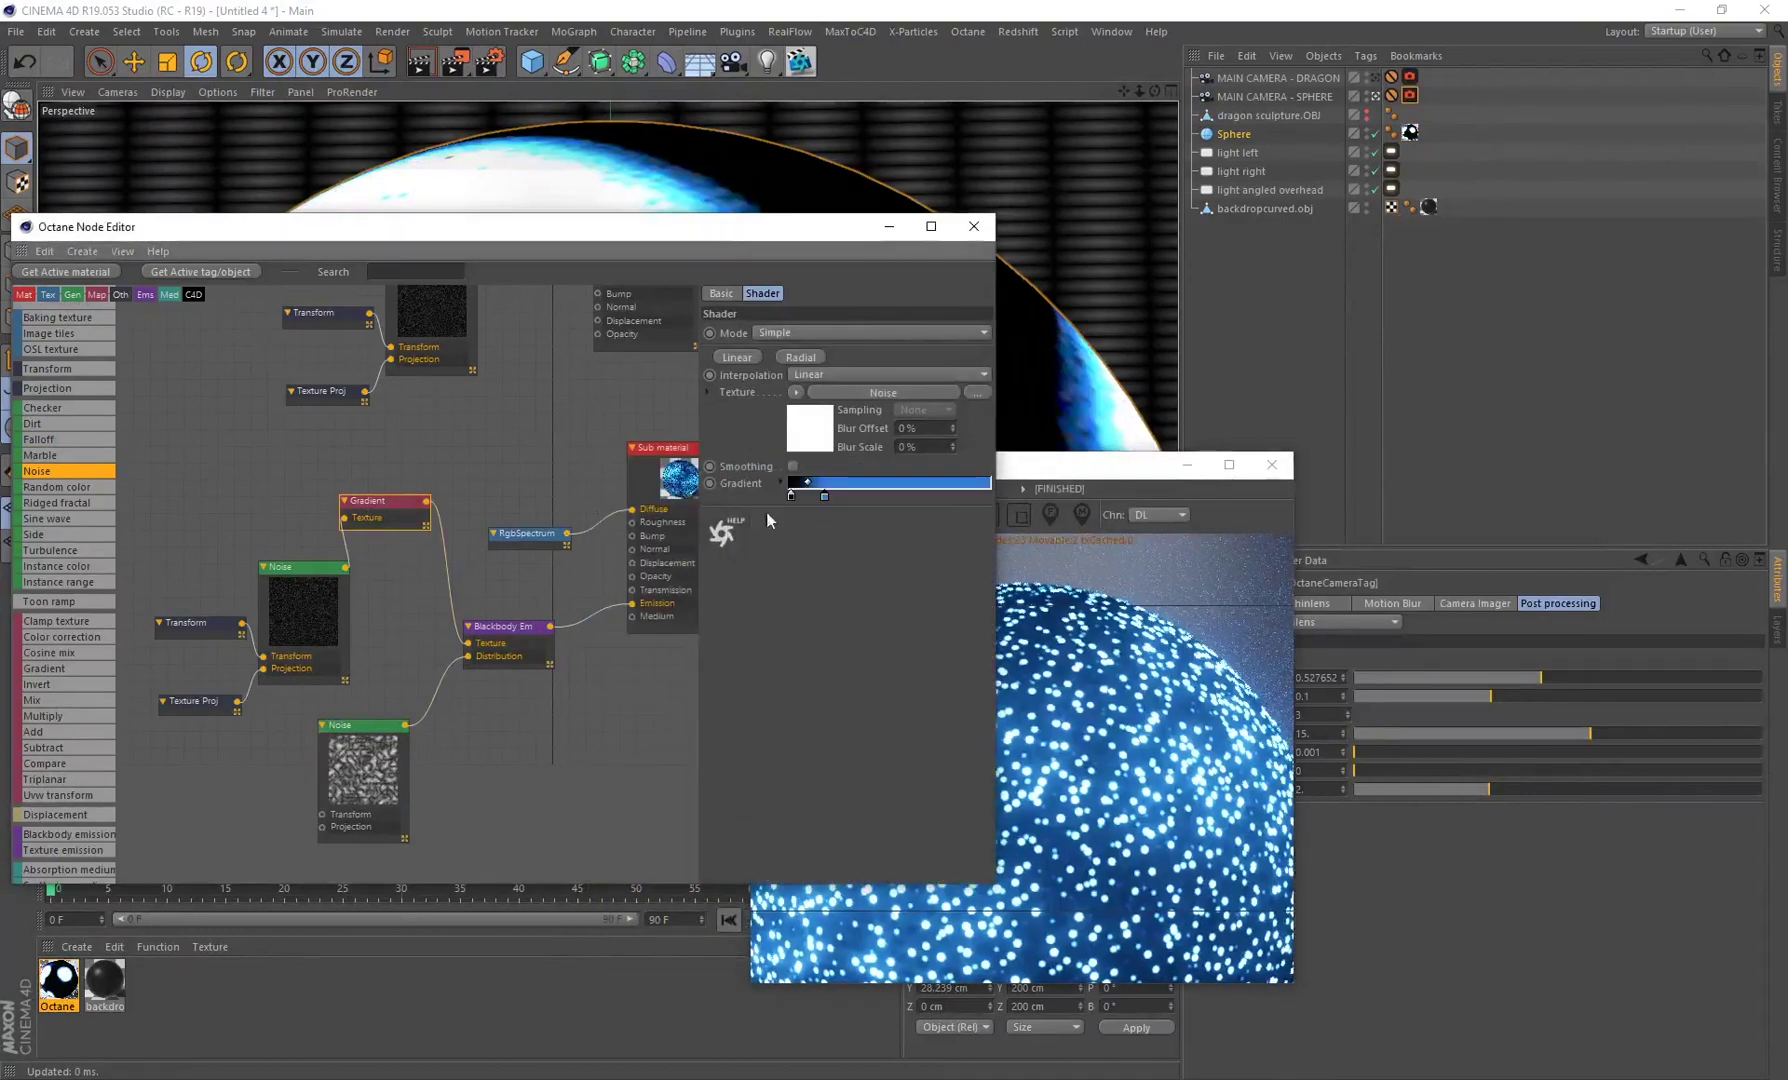
{"action": "double_click", "coordinate": [823, 495]}
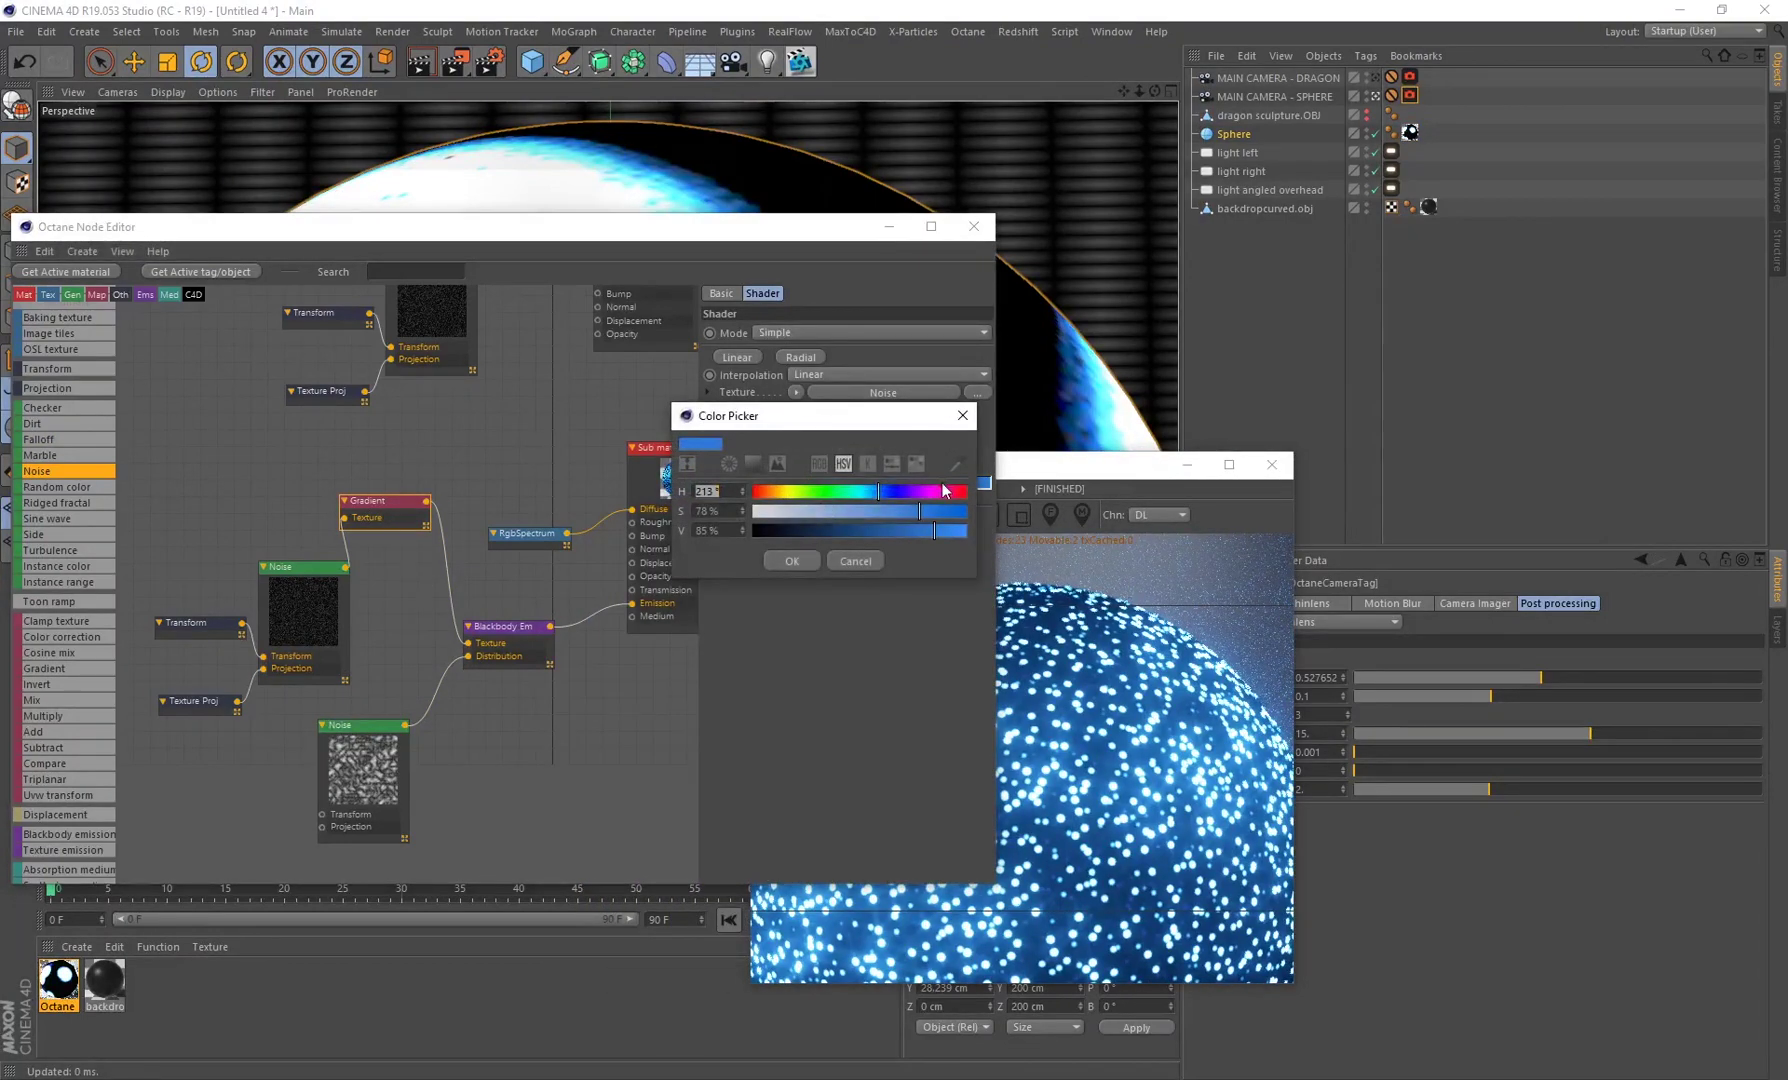
{"action": "left_click", "coordinate": [791, 560]}
{"action": "left_click_drag", "start_coordinate": [1085, 464], "coordinate": [1338, 470]}
{"action": "double_click", "coordinate": [824, 494]}
{"action": "left_click", "coordinate": [812, 494]}
{"action": "left_click", "coordinate": [790, 562]}
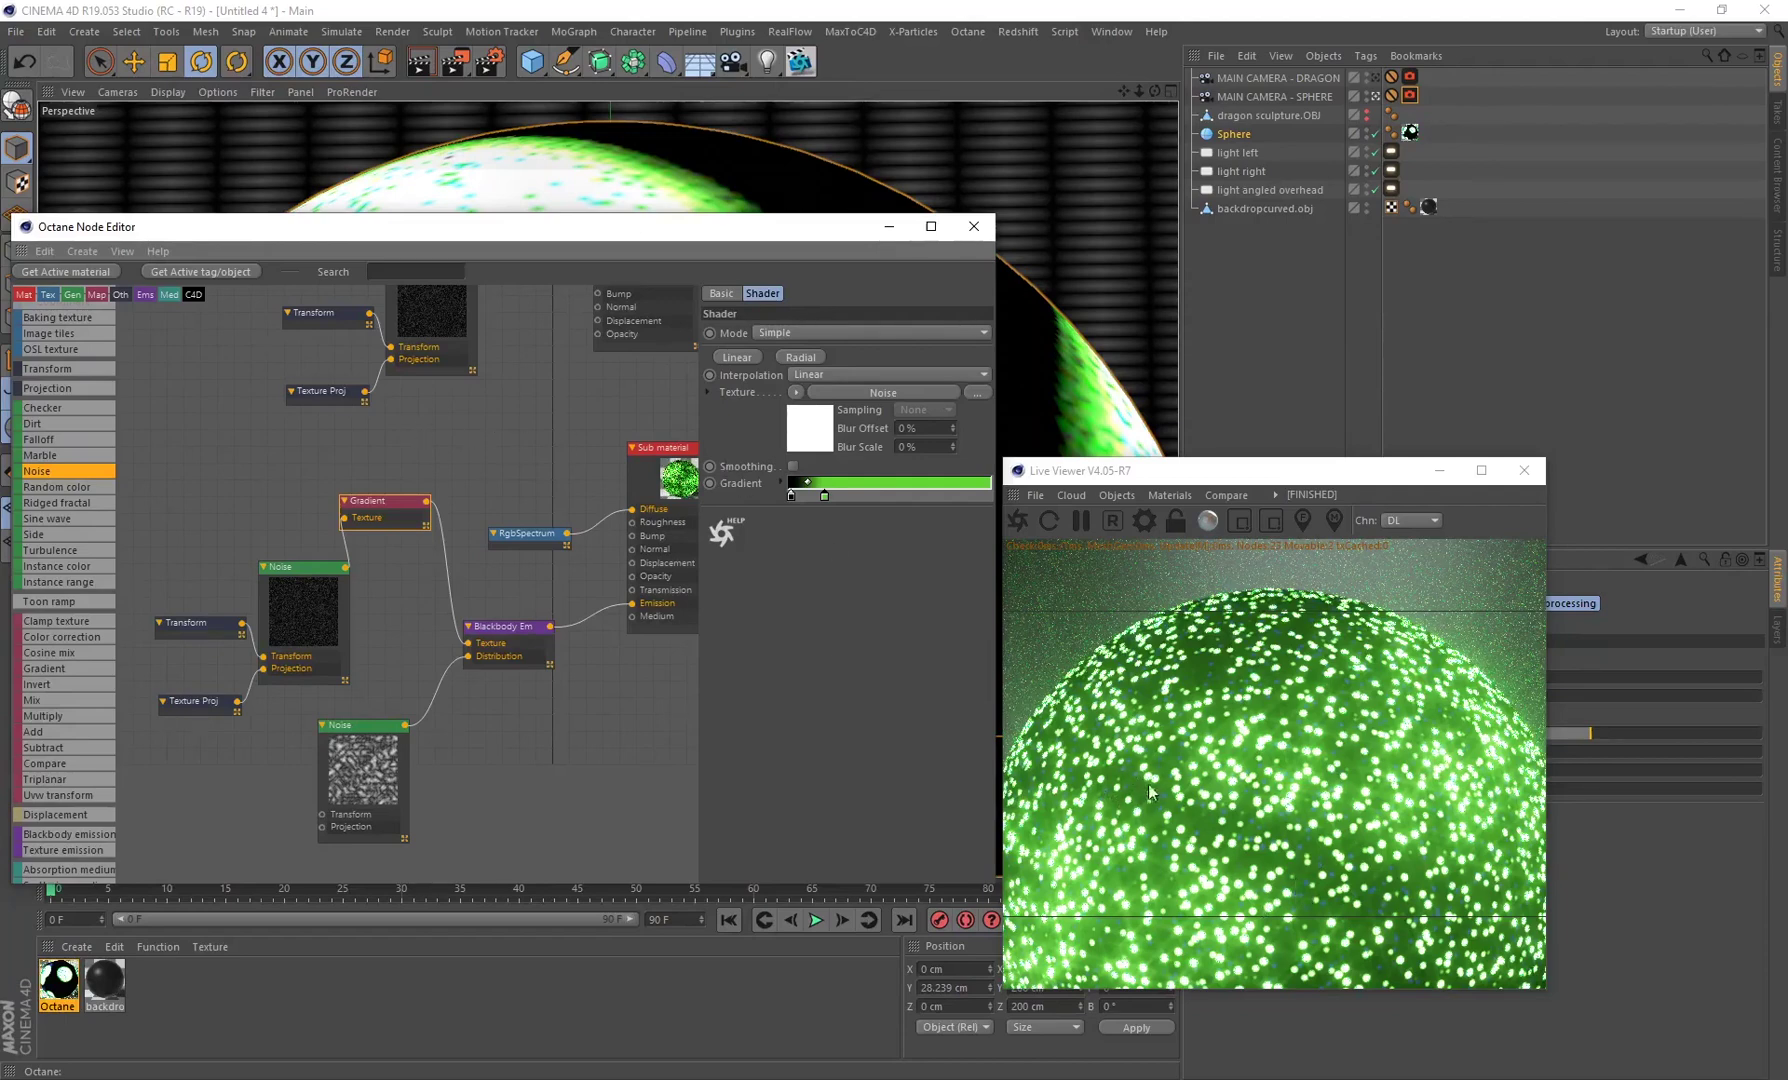
Step: Recolor the emission gradient's green knot to blue with a hue of about 208°
{"action": "double_click", "coordinate": [823, 496]}
{"action": "left_click", "coordinate": [874, 494]}
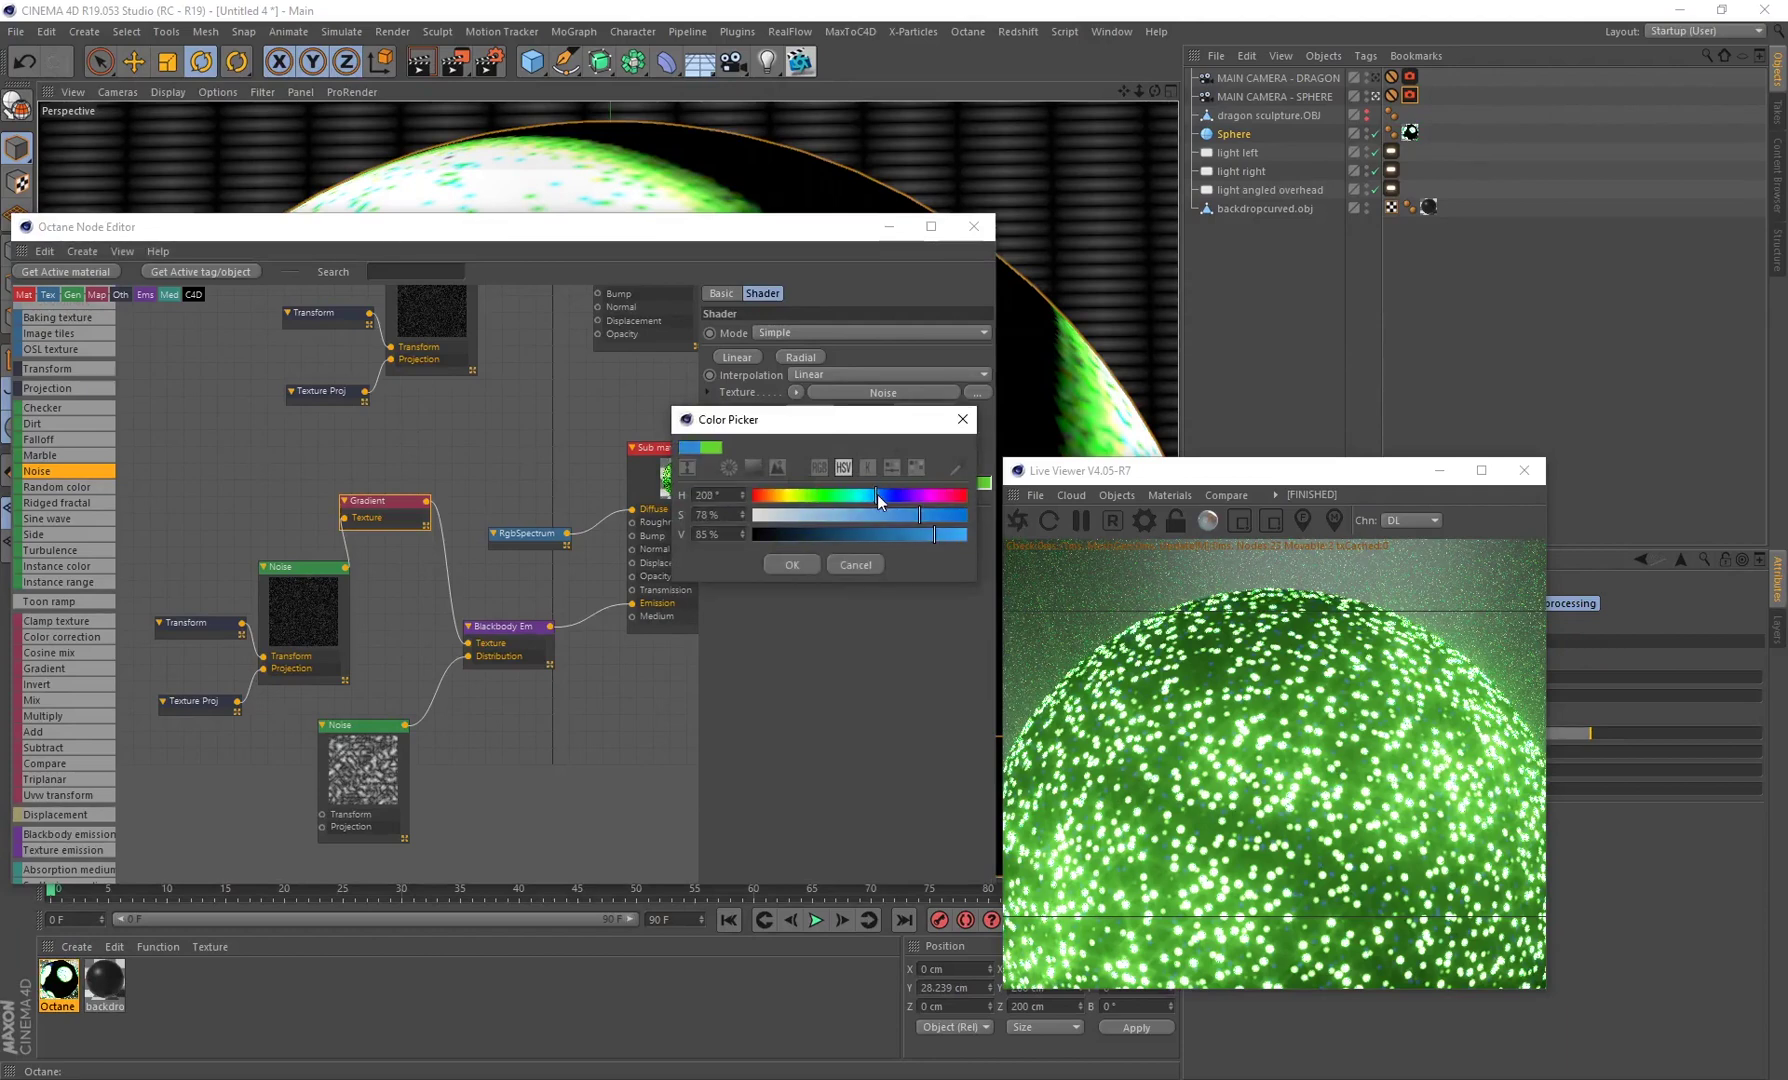
{"action": "left_click", "coordinate": [791, 564]}
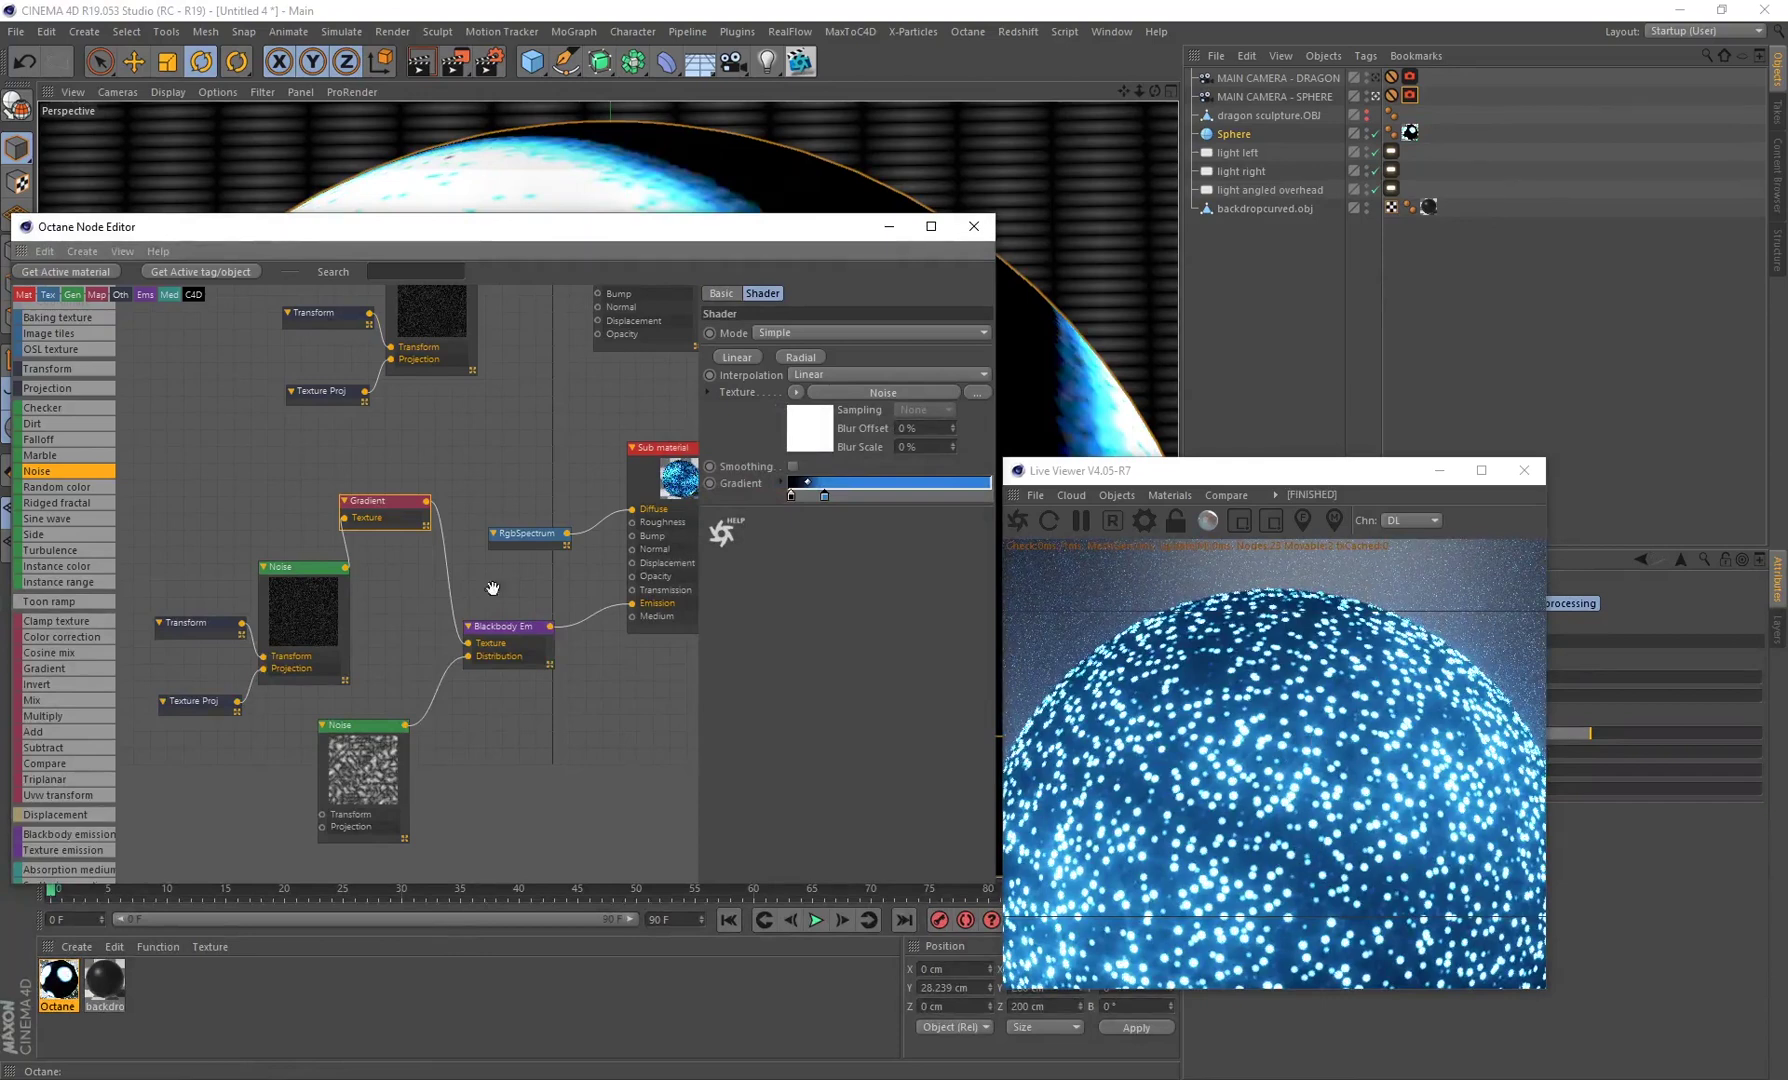
Step: Compare the sphere render with post processing disabled and enabled on the MAIN CAMERA - SPHERE Octane camera tag
{"action": "left_click_drag", "start_coordinate": [1265, 470], "coordinate": [875, 463]}
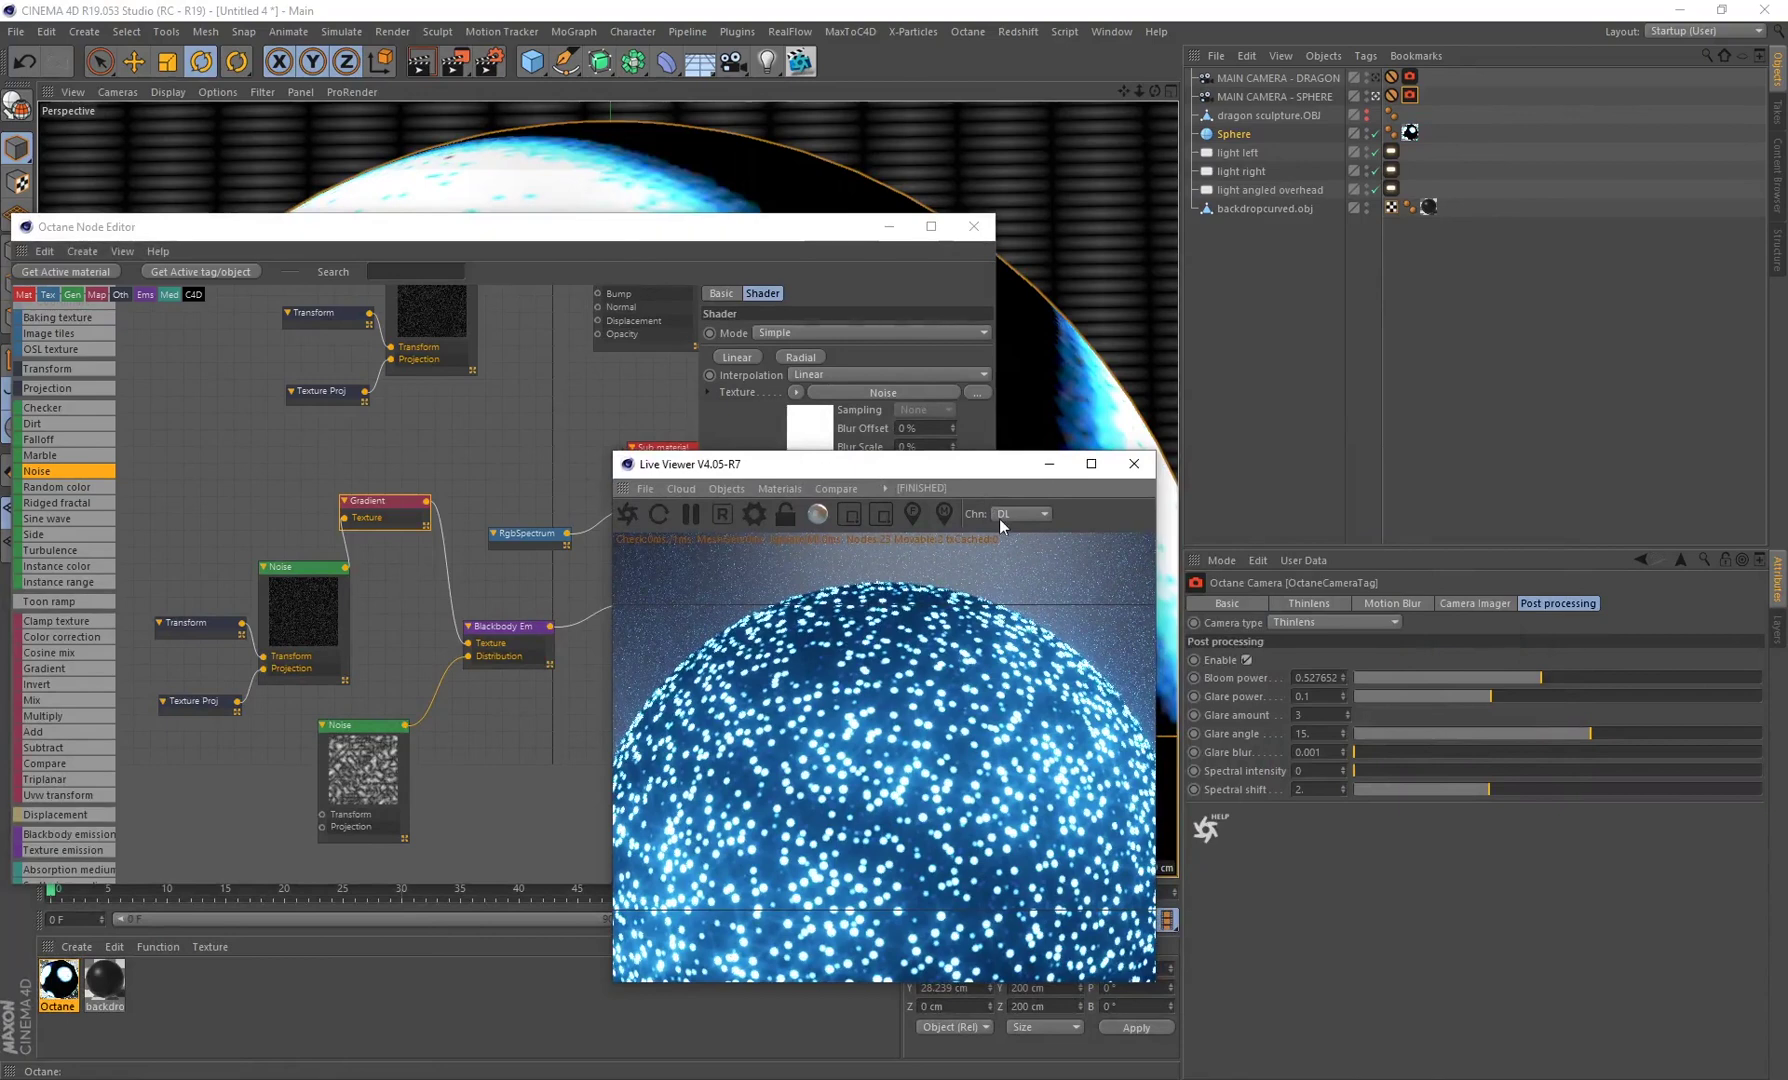
{"action": "left_click", "coordinate": [1410, 97]}
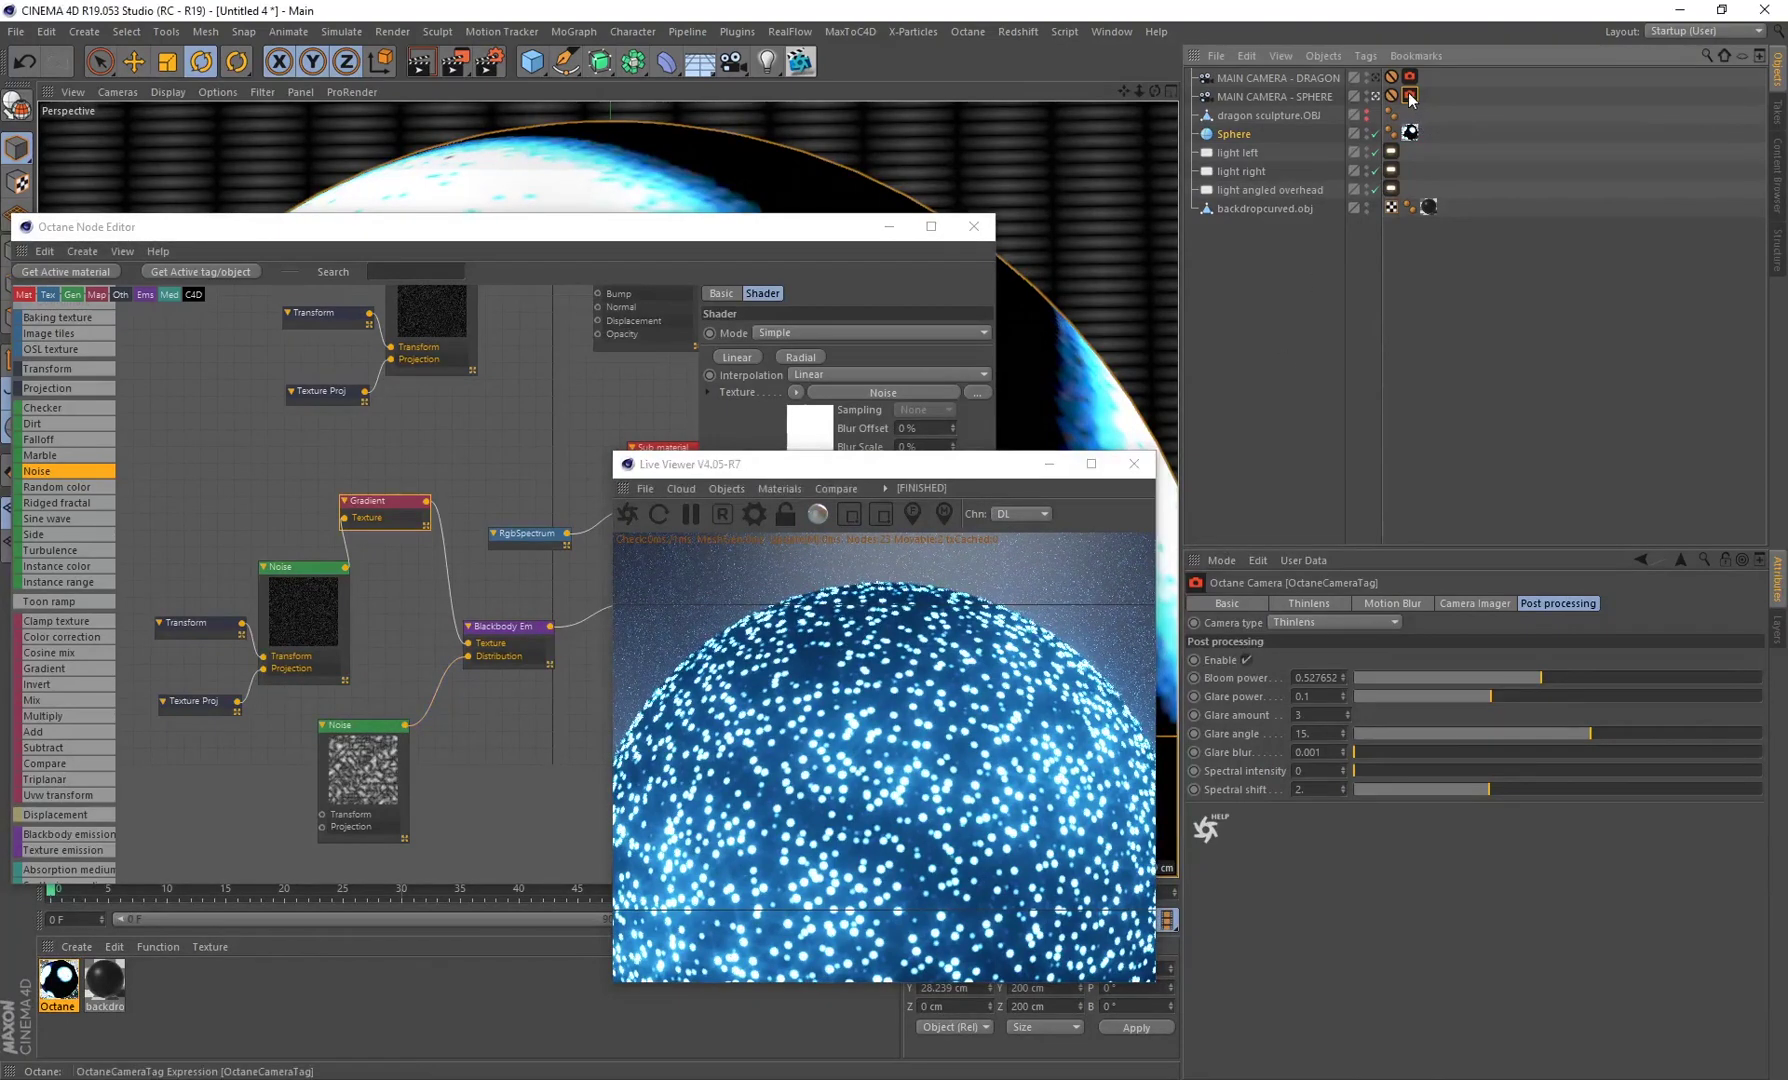
{"action": "left_click", "coordinate": [1247, 661]}
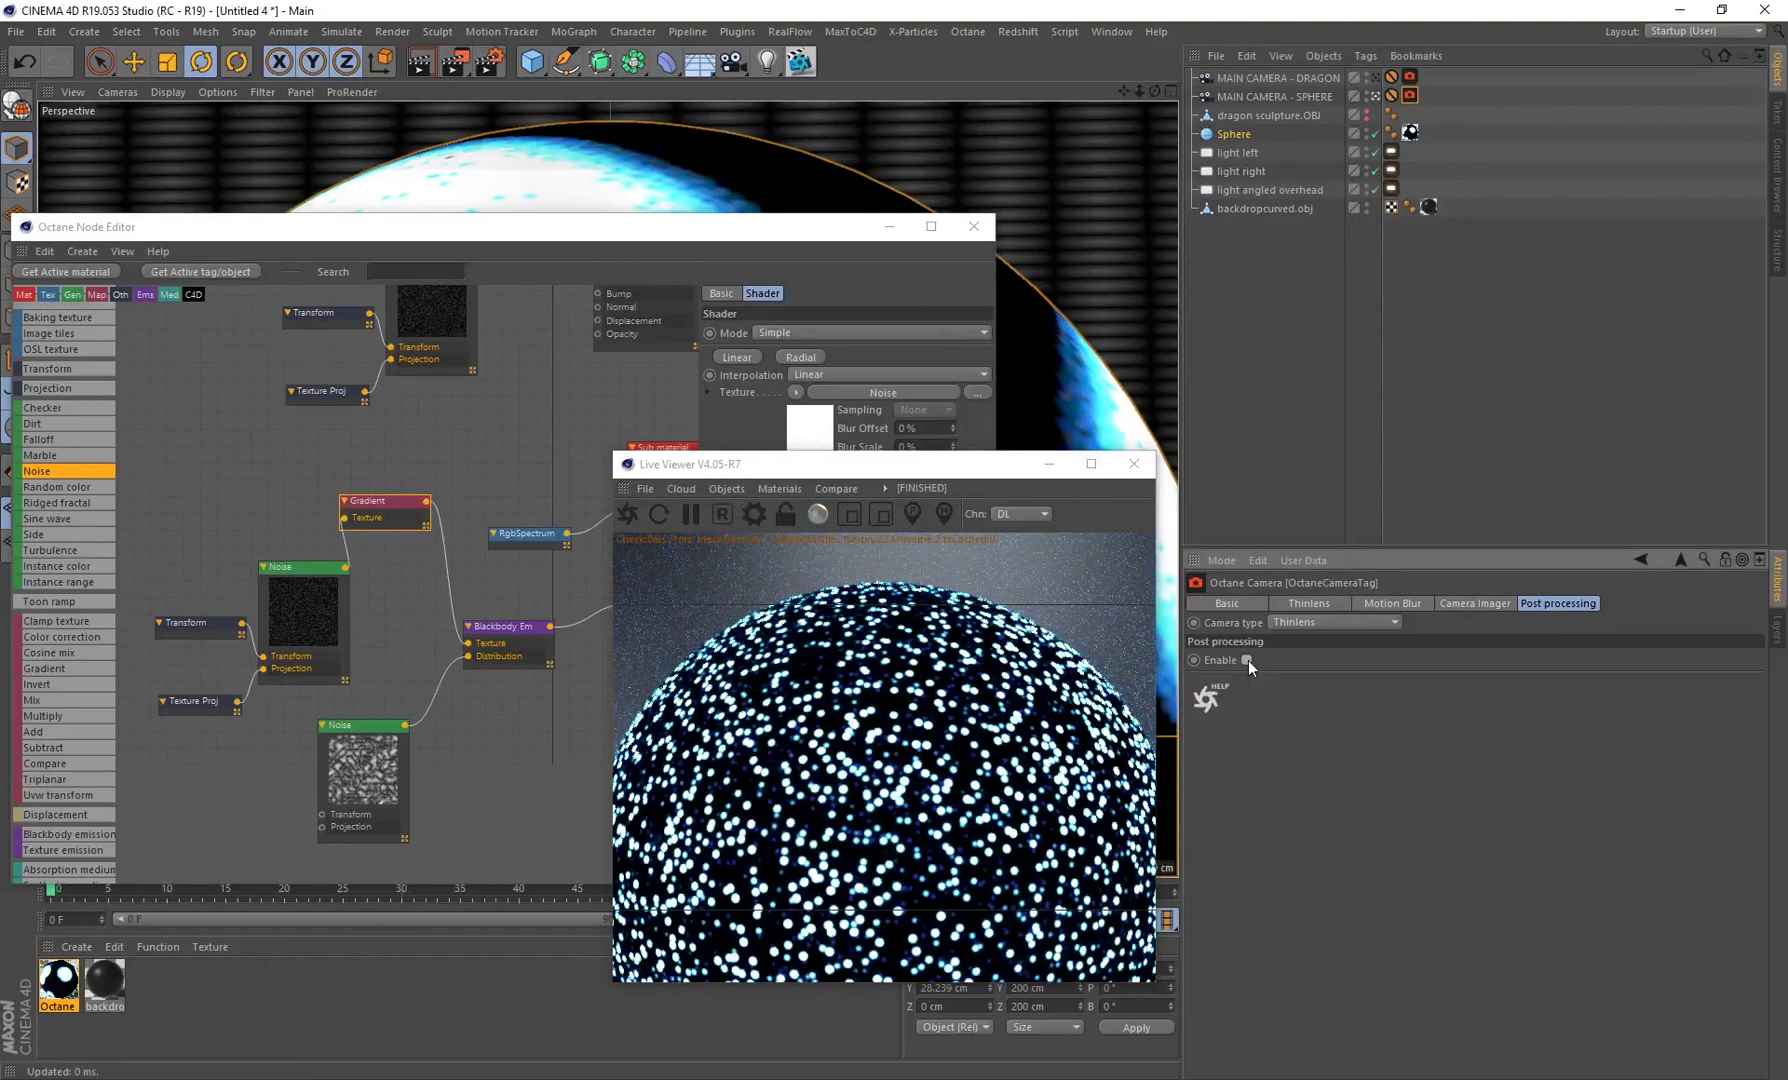
{"action": "left_click", "coordinate": [1247, 660]}
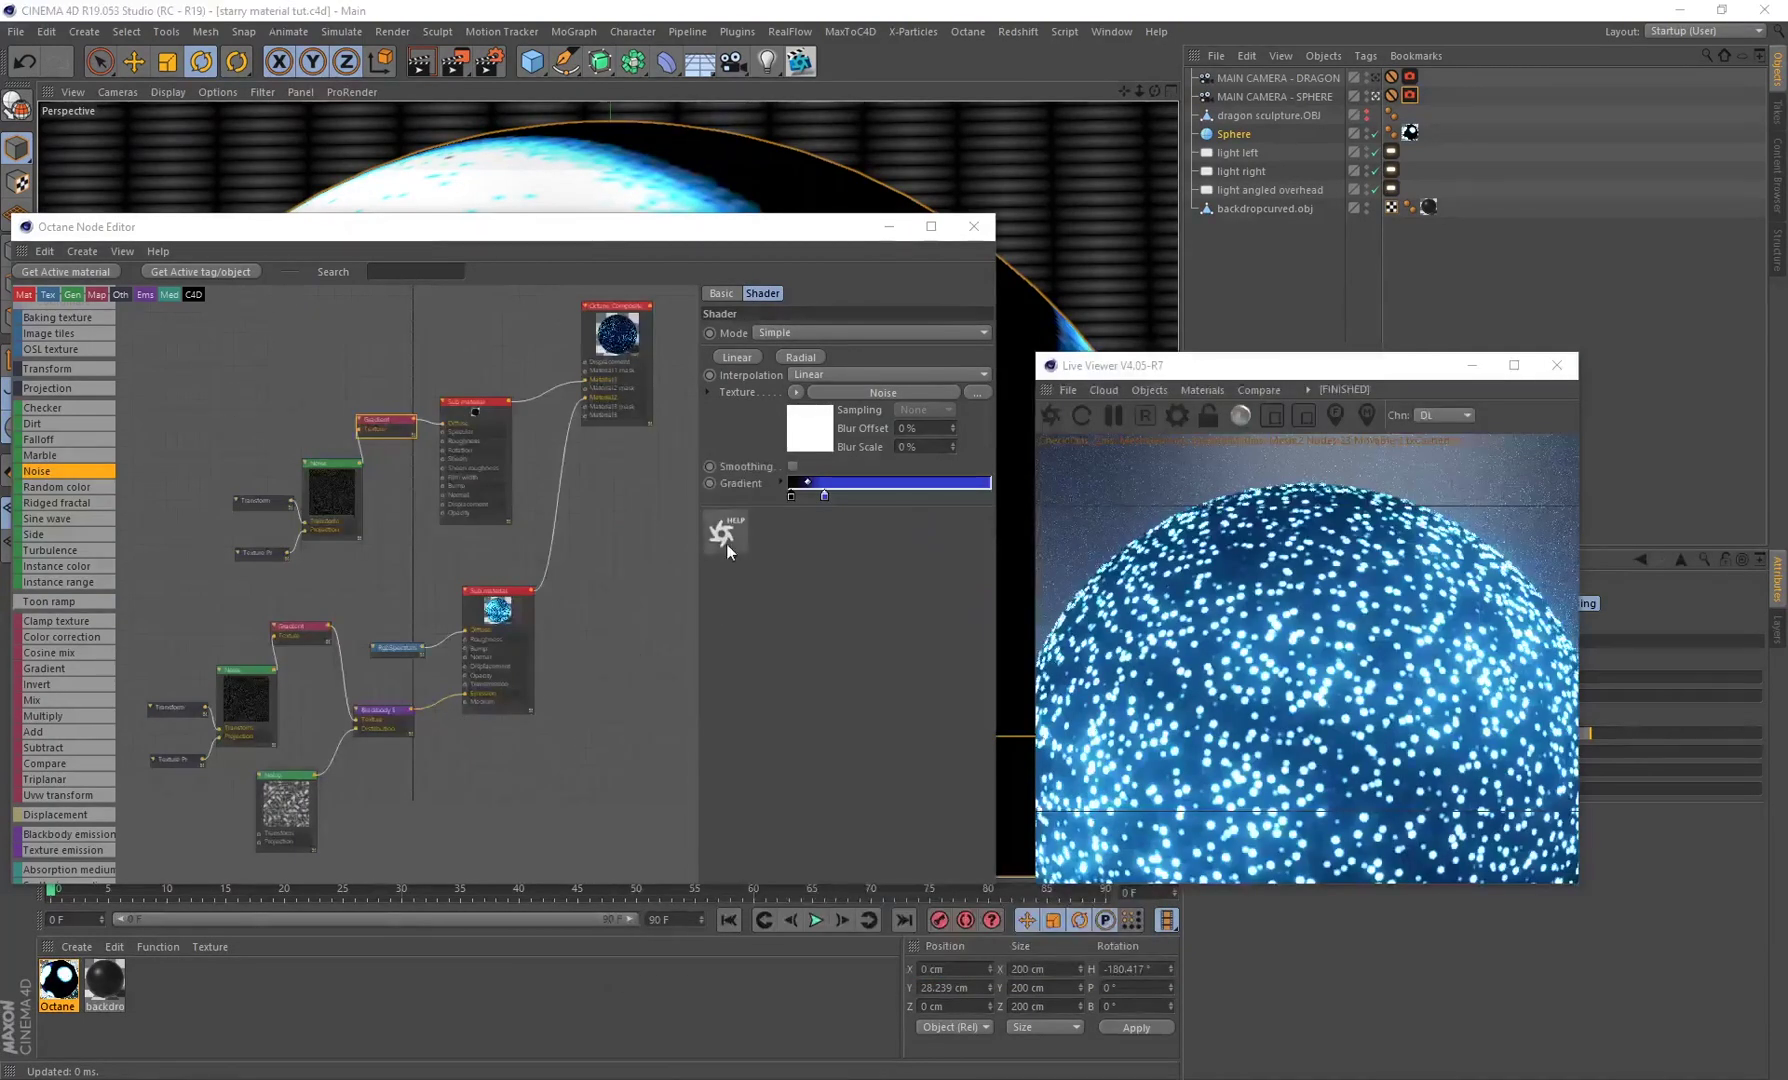
Step: Try teal green for the black knot of the first sub material's diffuse Gradient and return the knot to black
{"action": "left_click", "coordinate": [349, 498]}
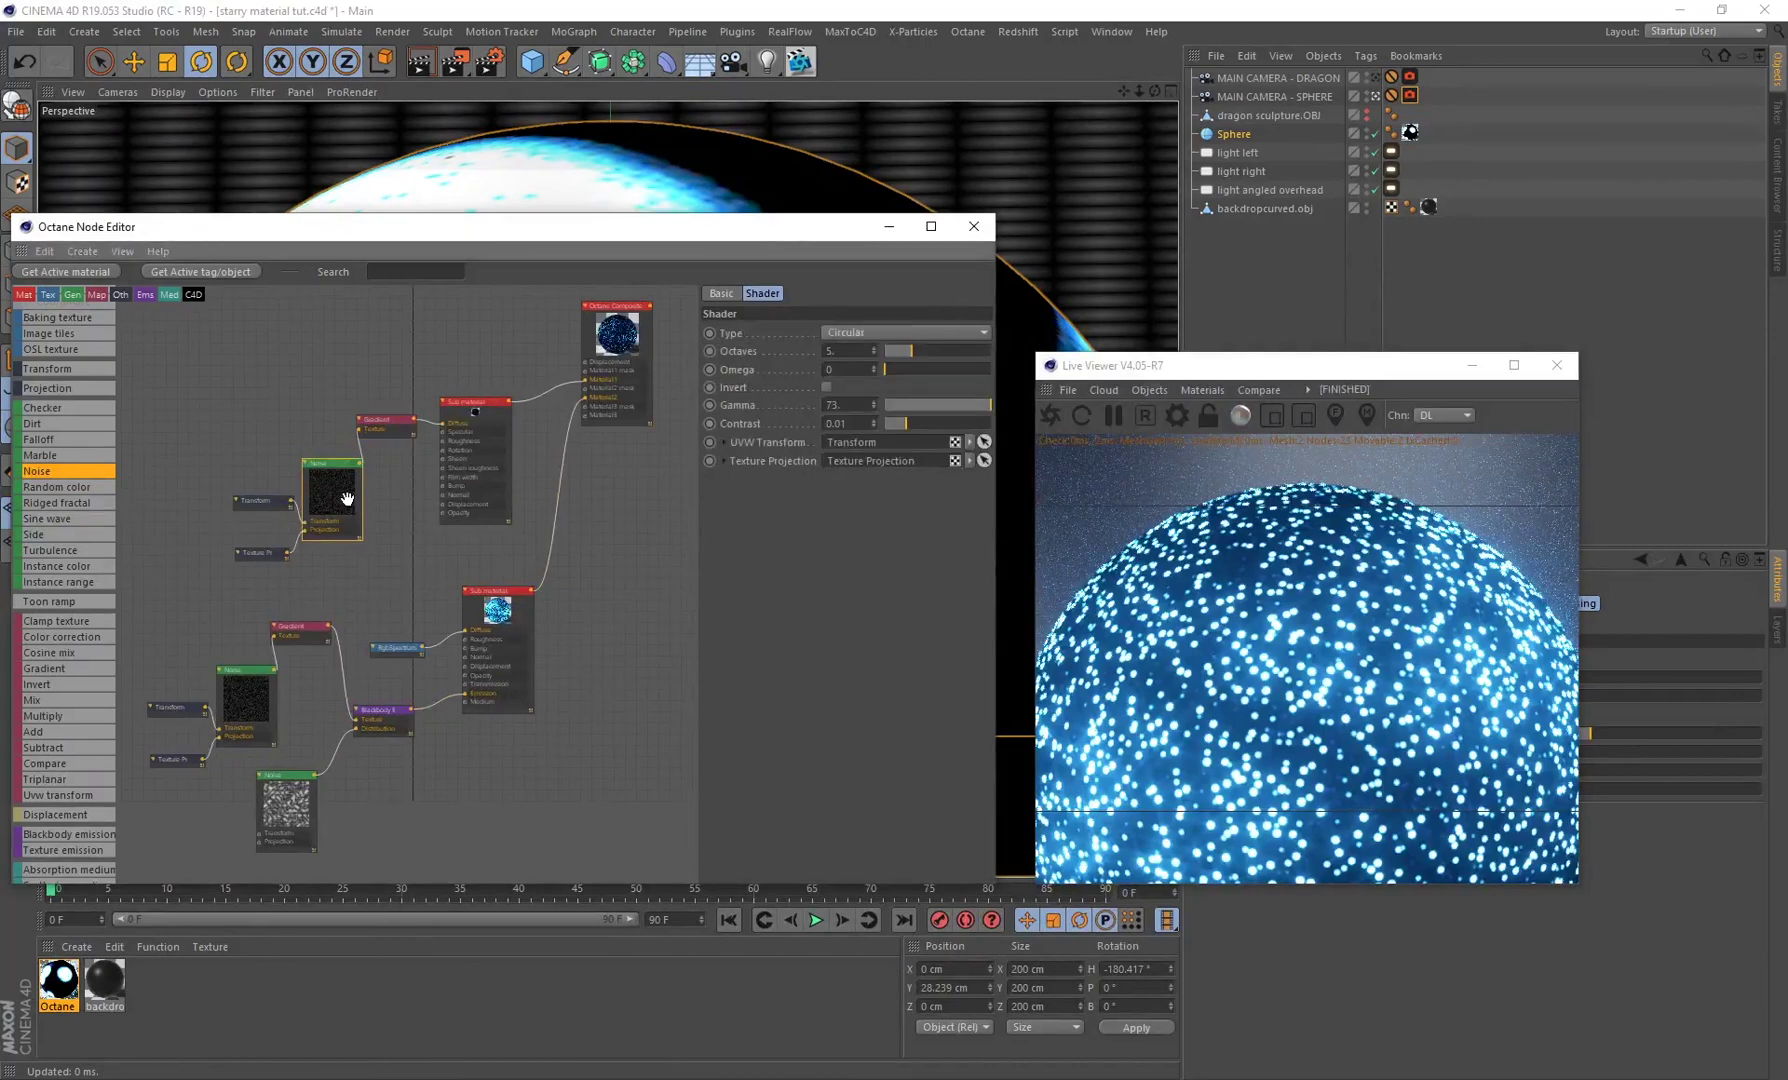
{"action": "left_click", "coordinate": [379, 431]}
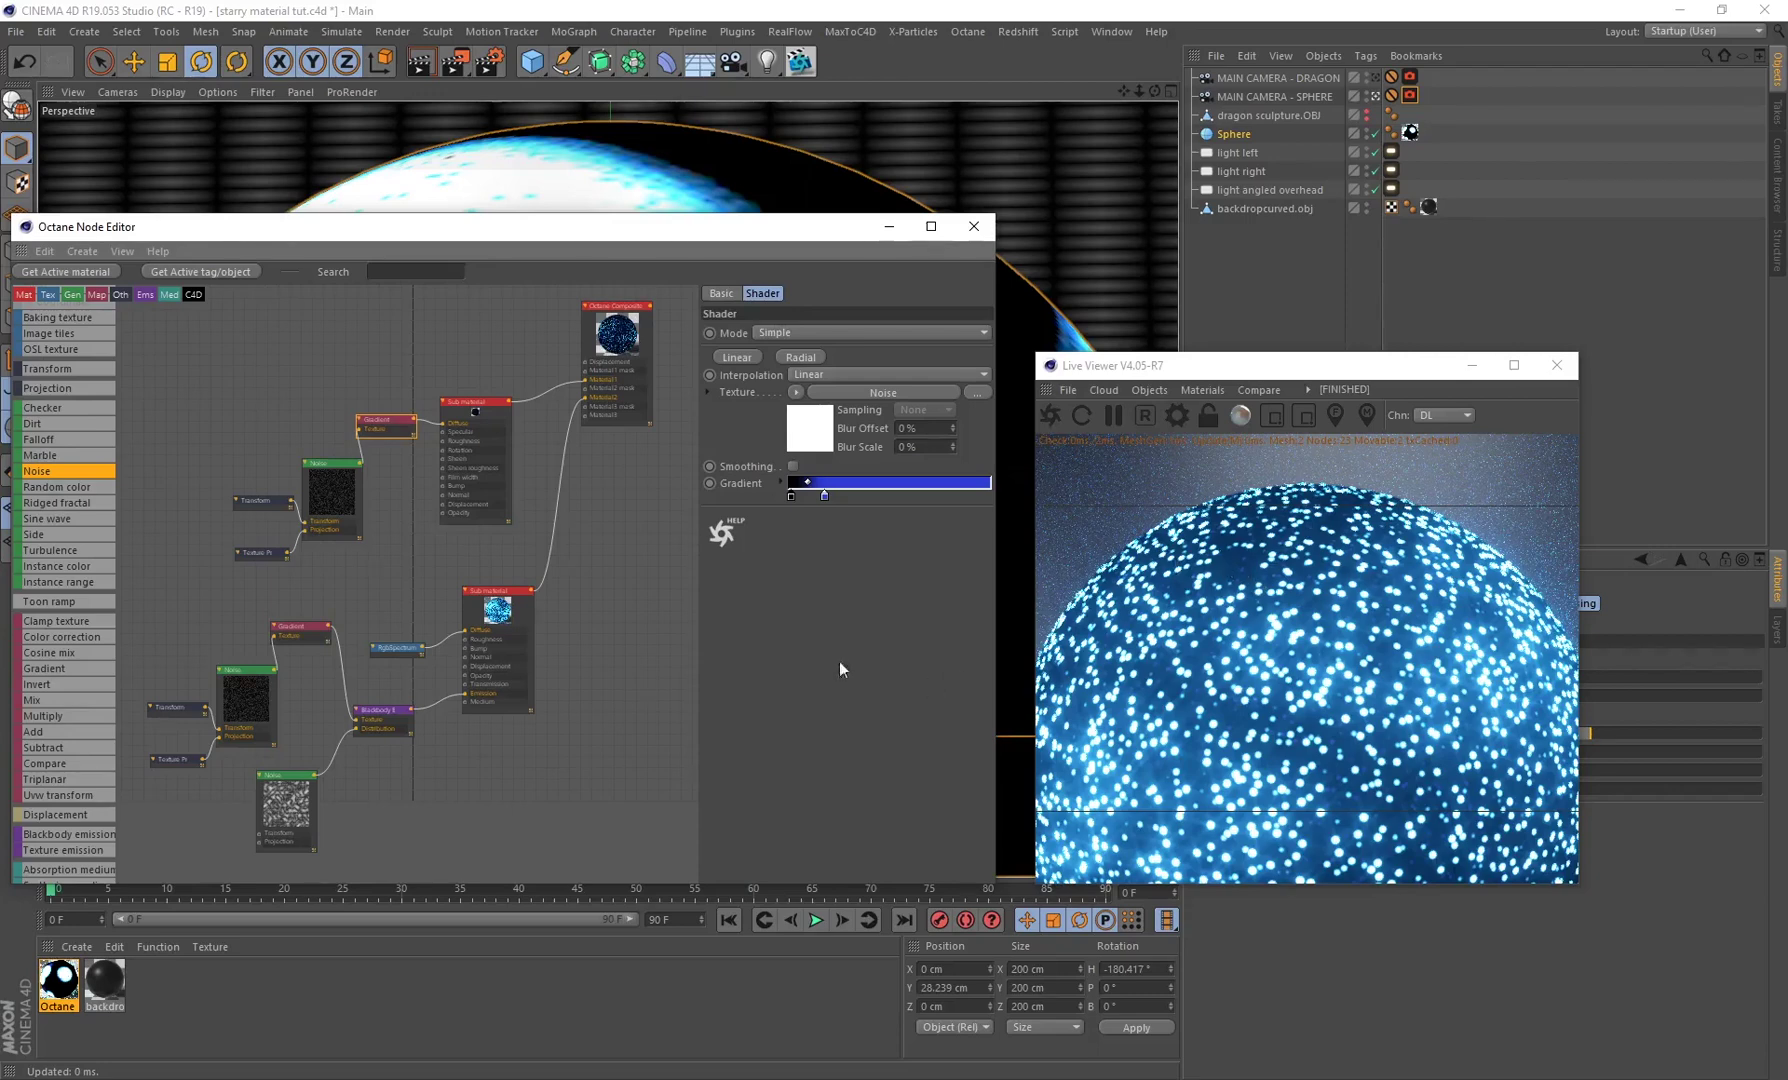
{"action": "double_click", "coordinate": [791, 493]}
{"action": "left_click_drag", "start_coordinate": [888, 524], "coordinate": [855, 534]}
{"action": "key", "text": "Return"}
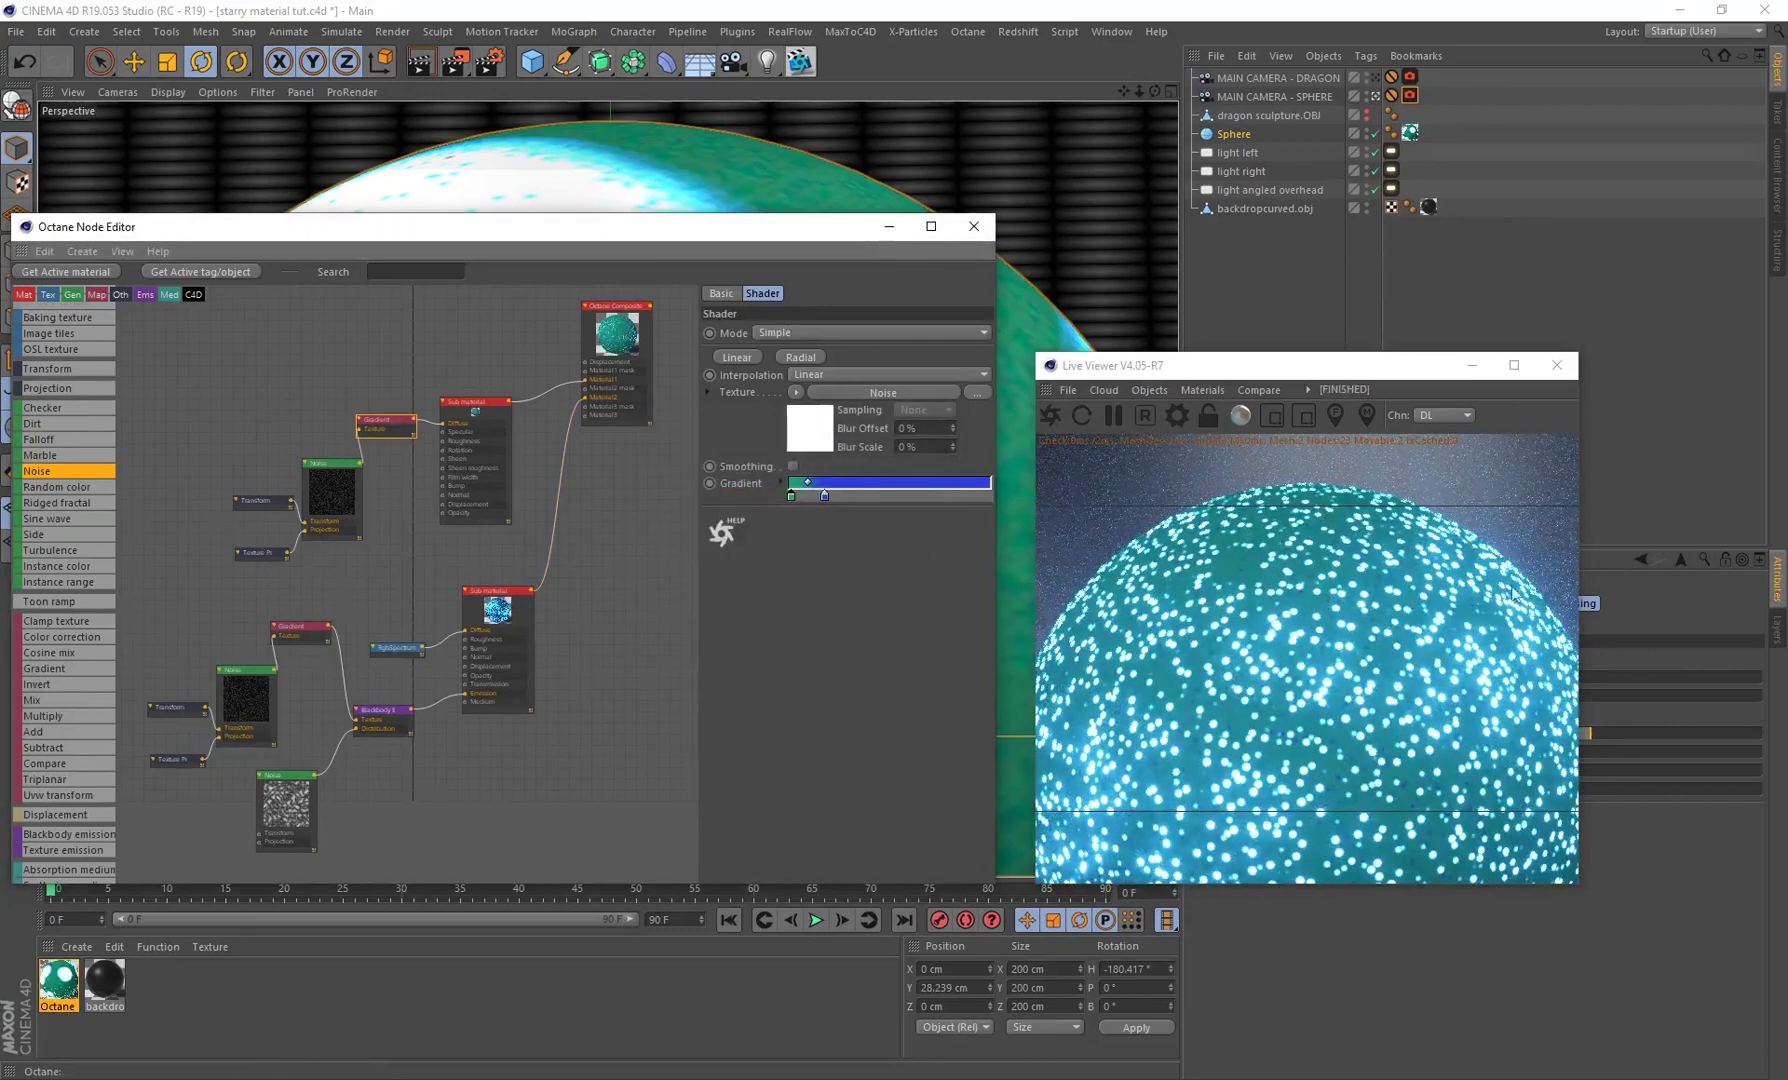
{"action": "double_click", "coordinate": [792, 495]}
{"action": "left_click_drag", "start_coordinate": [710, 532], "coordinate": [713, 540]}
{"action": "left_click", "coordinate": [759, 563]}
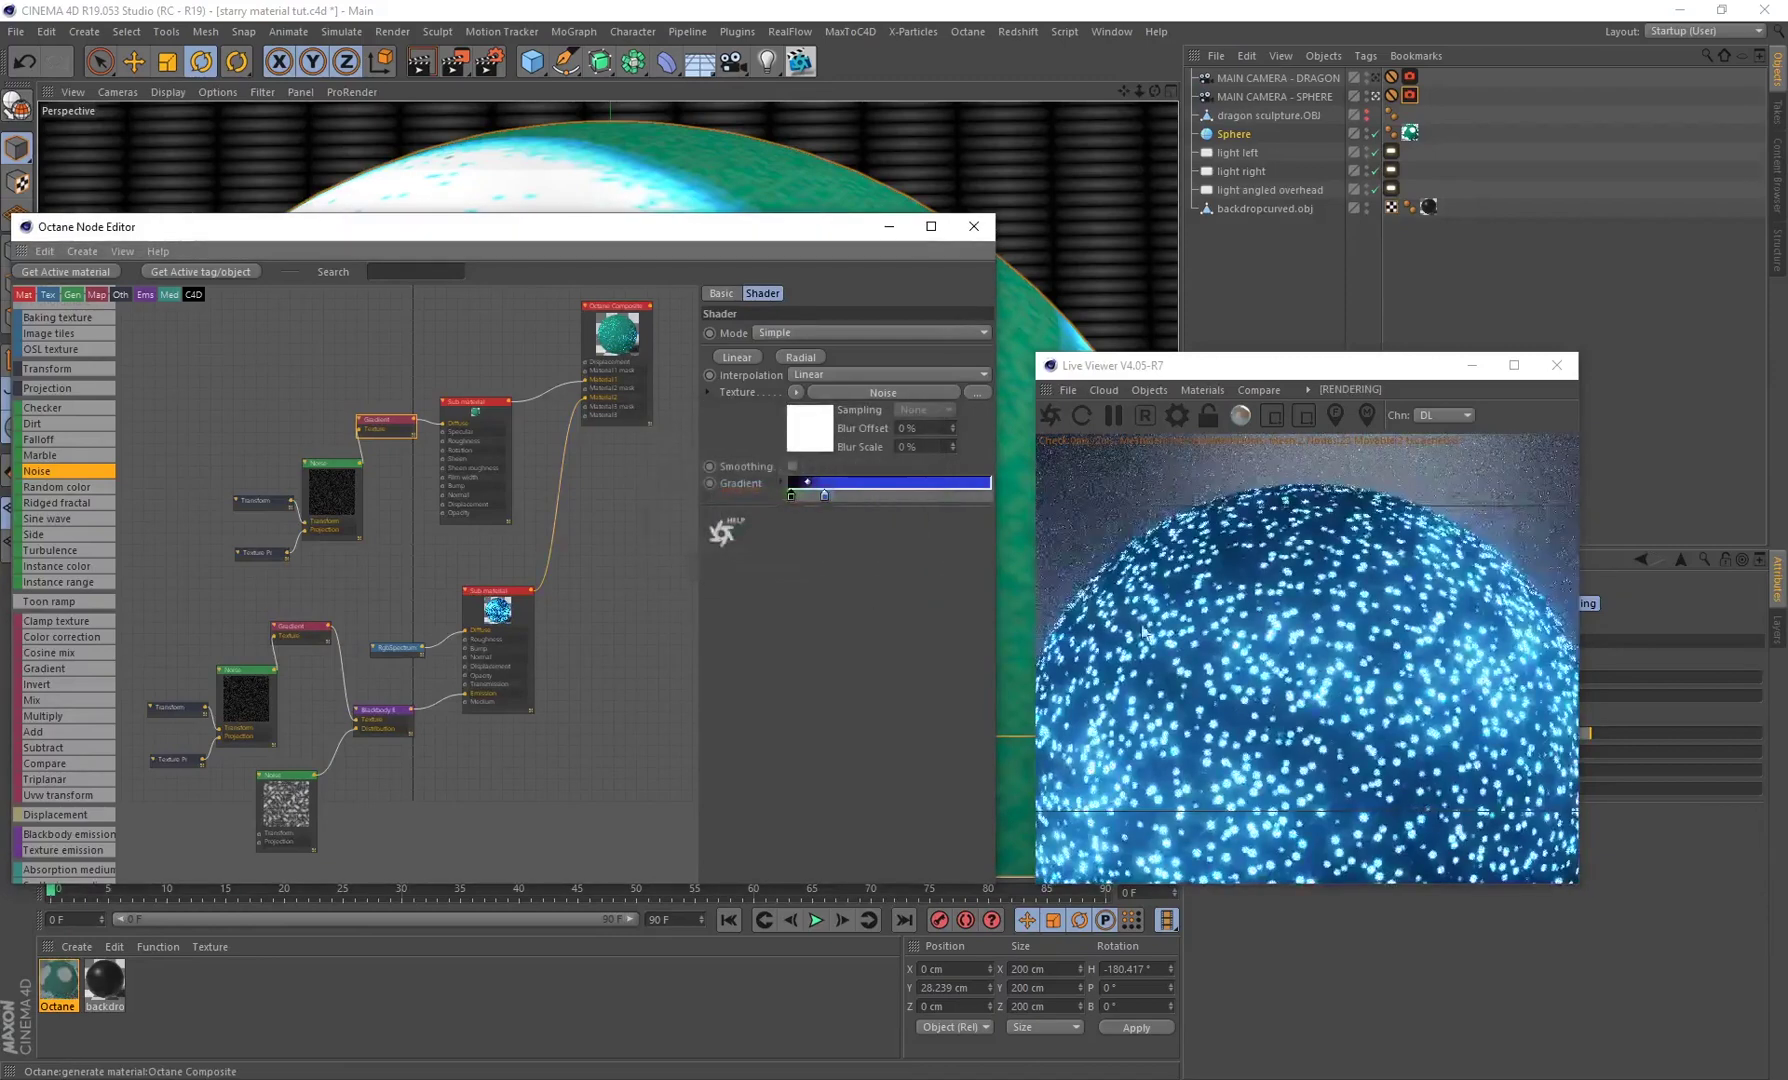
Step: Test the Blackbody texture's Circular noise at a contrast of about 38 and set the contrast to about 11.9
{"action": "left_click", "coordinate": [240, 700]}
{"action": "left_click_drag", "start_coordinate": [915, 419], "coordinate": [985, 415]}
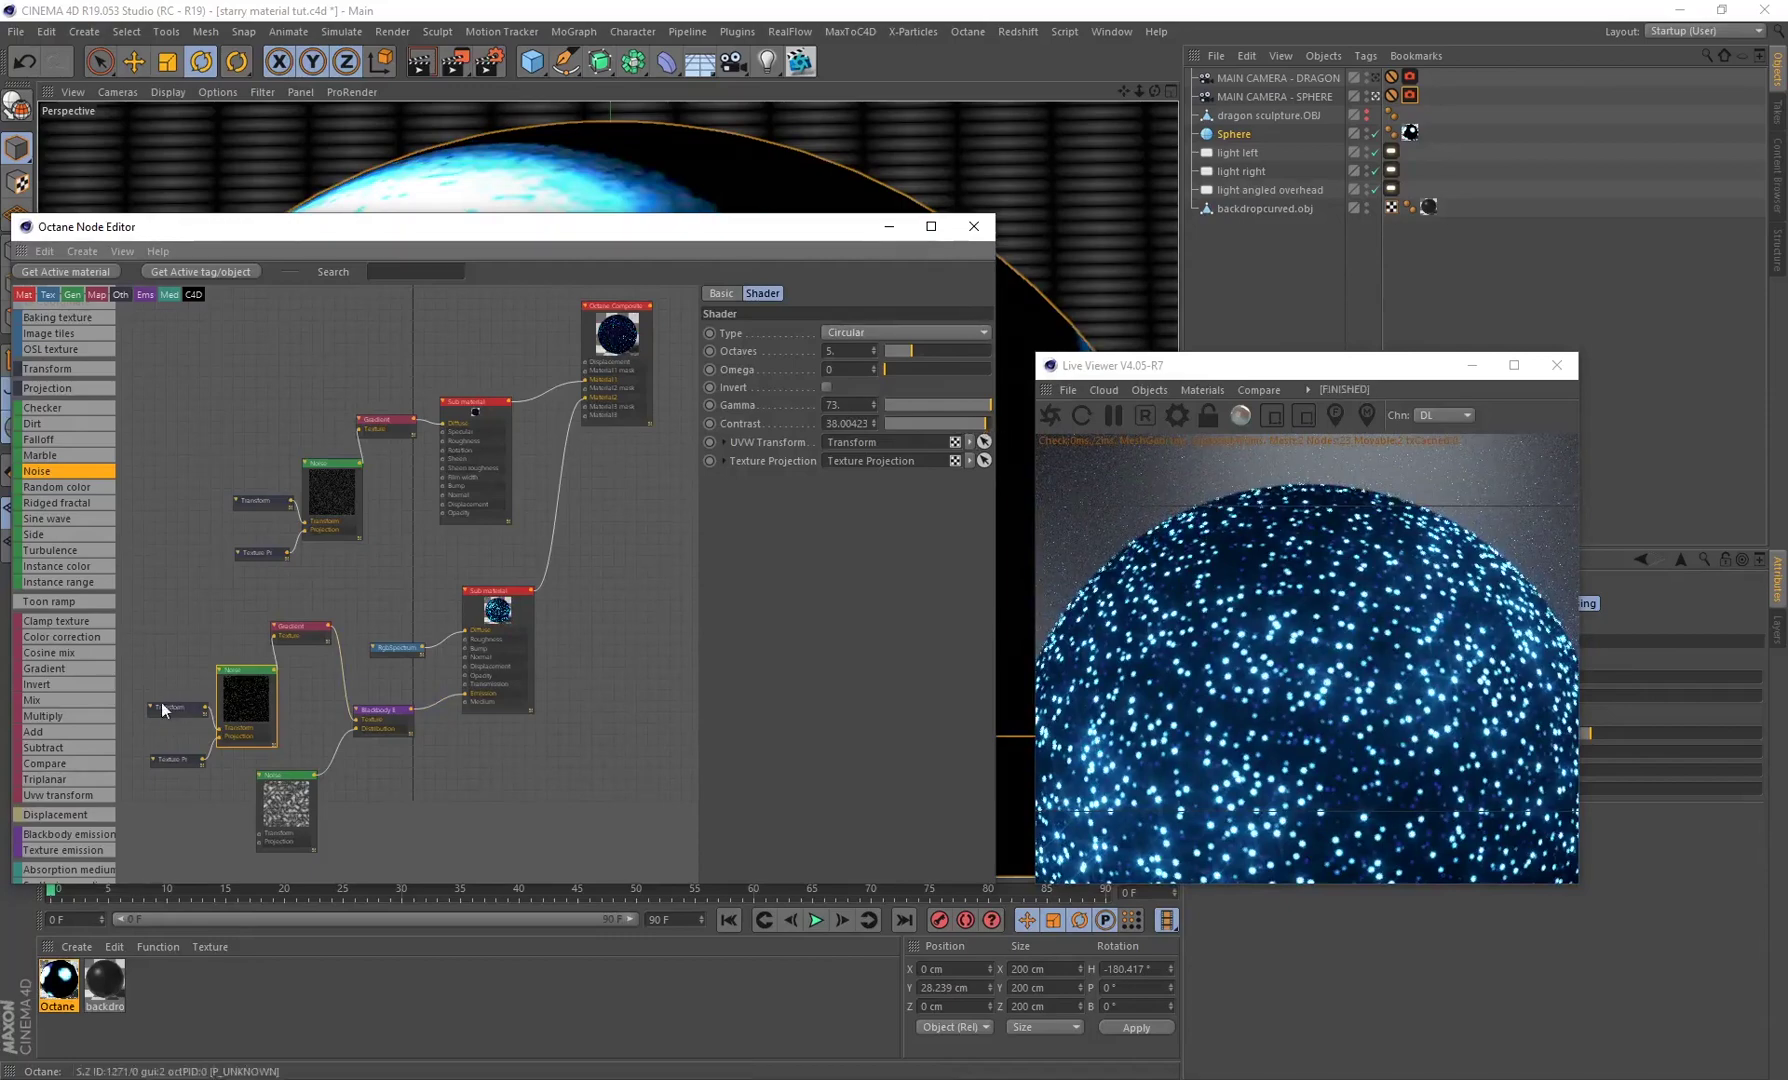
{"action": "mouse_move", "coordinate": [983, 425]}
{"action": "left_mouse_down"}
{"action": "mouse_move", "coordinate": [1000, 420]}
{"action": "mouse_move", "coordinate": [985, 422]}
{"action": "left_mouse_up"}
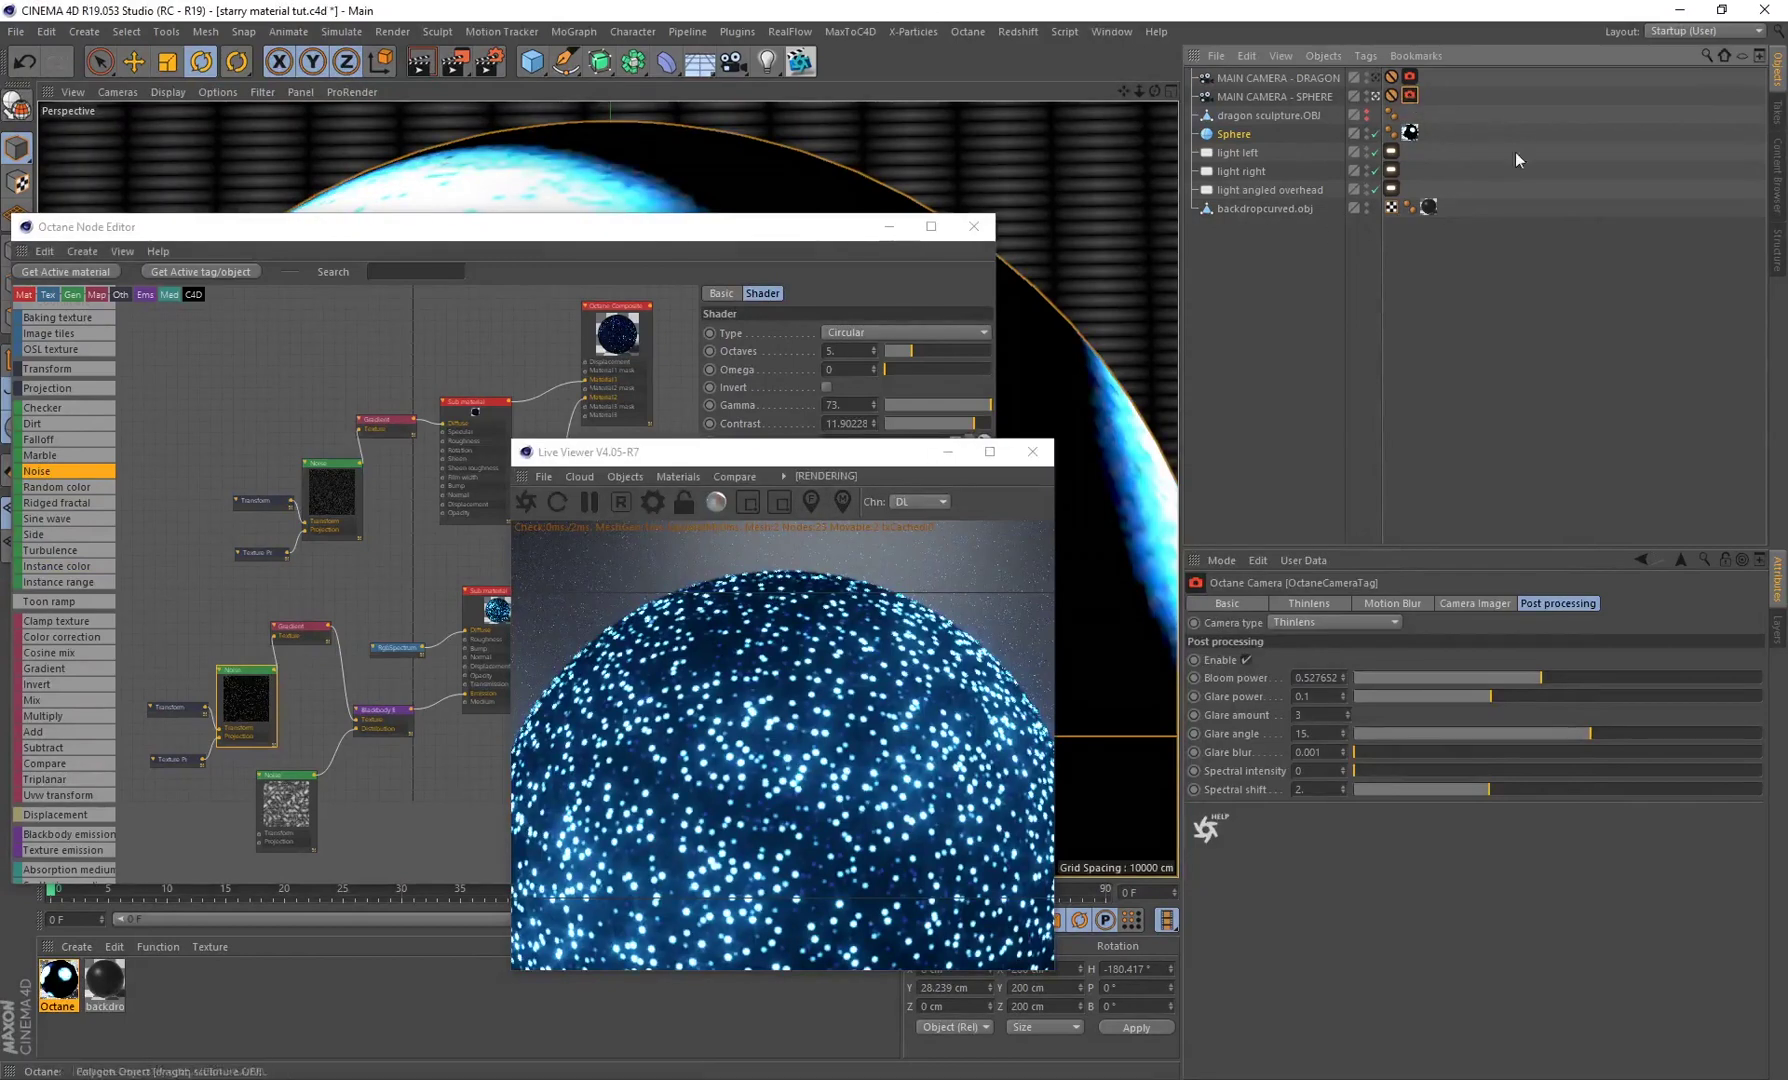
Step: Try a glare power of about 0.98 in the sphere camera's post processing and undo the change
{"action": "left_click", "coordinate": [1557, 697]}
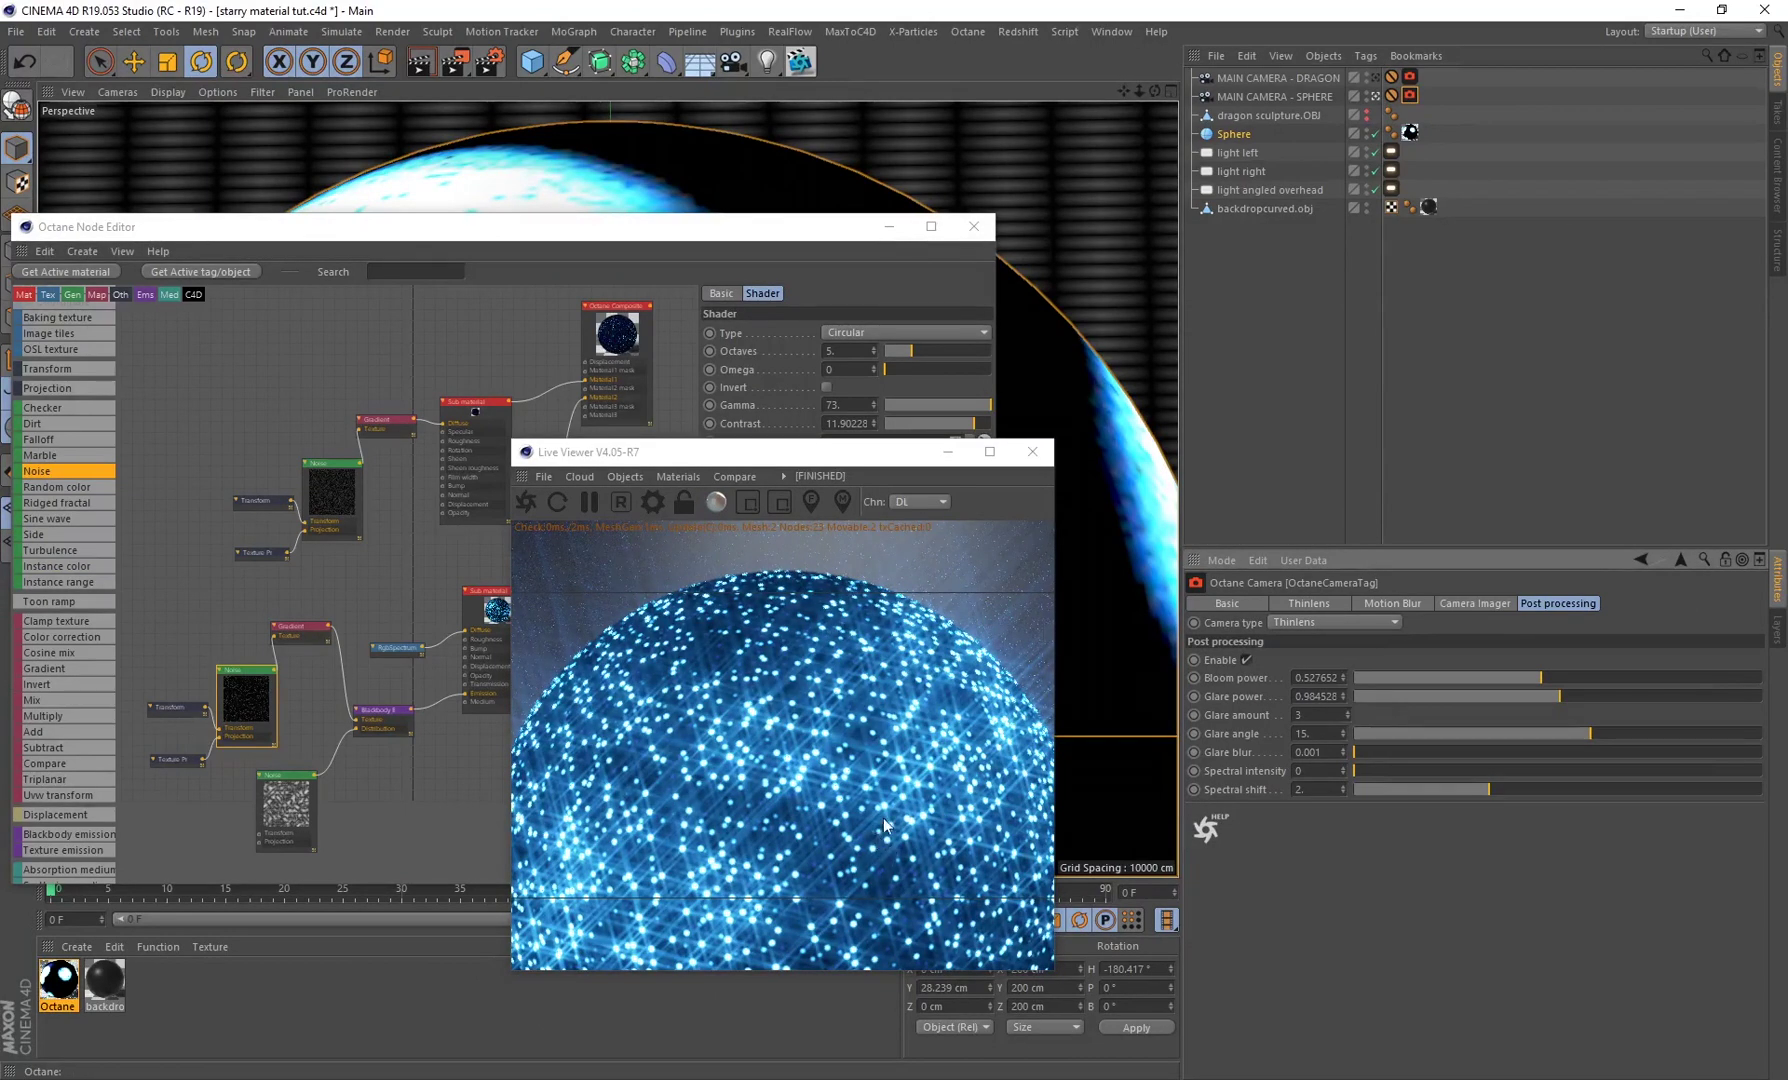
{"action": "left_click", "coordinate": [32, 65]}
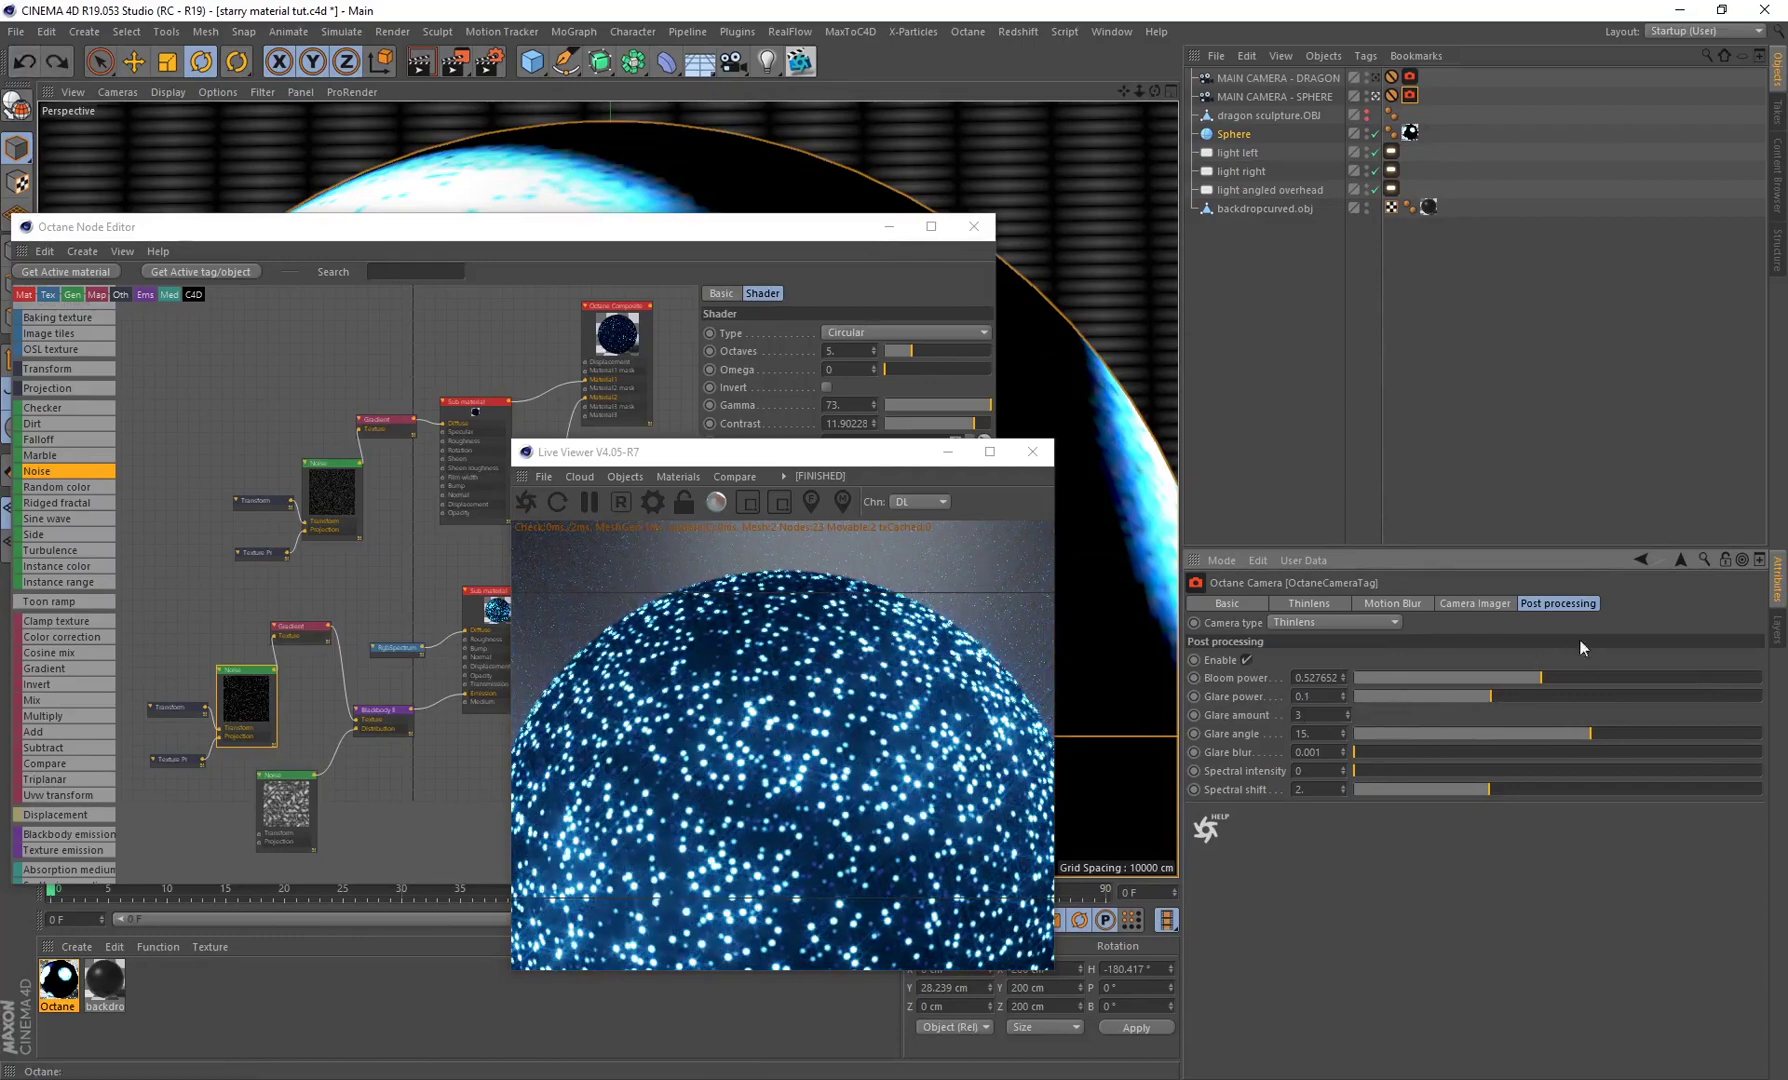
{"action": "left_click", "coordinate": [1410, 96]}
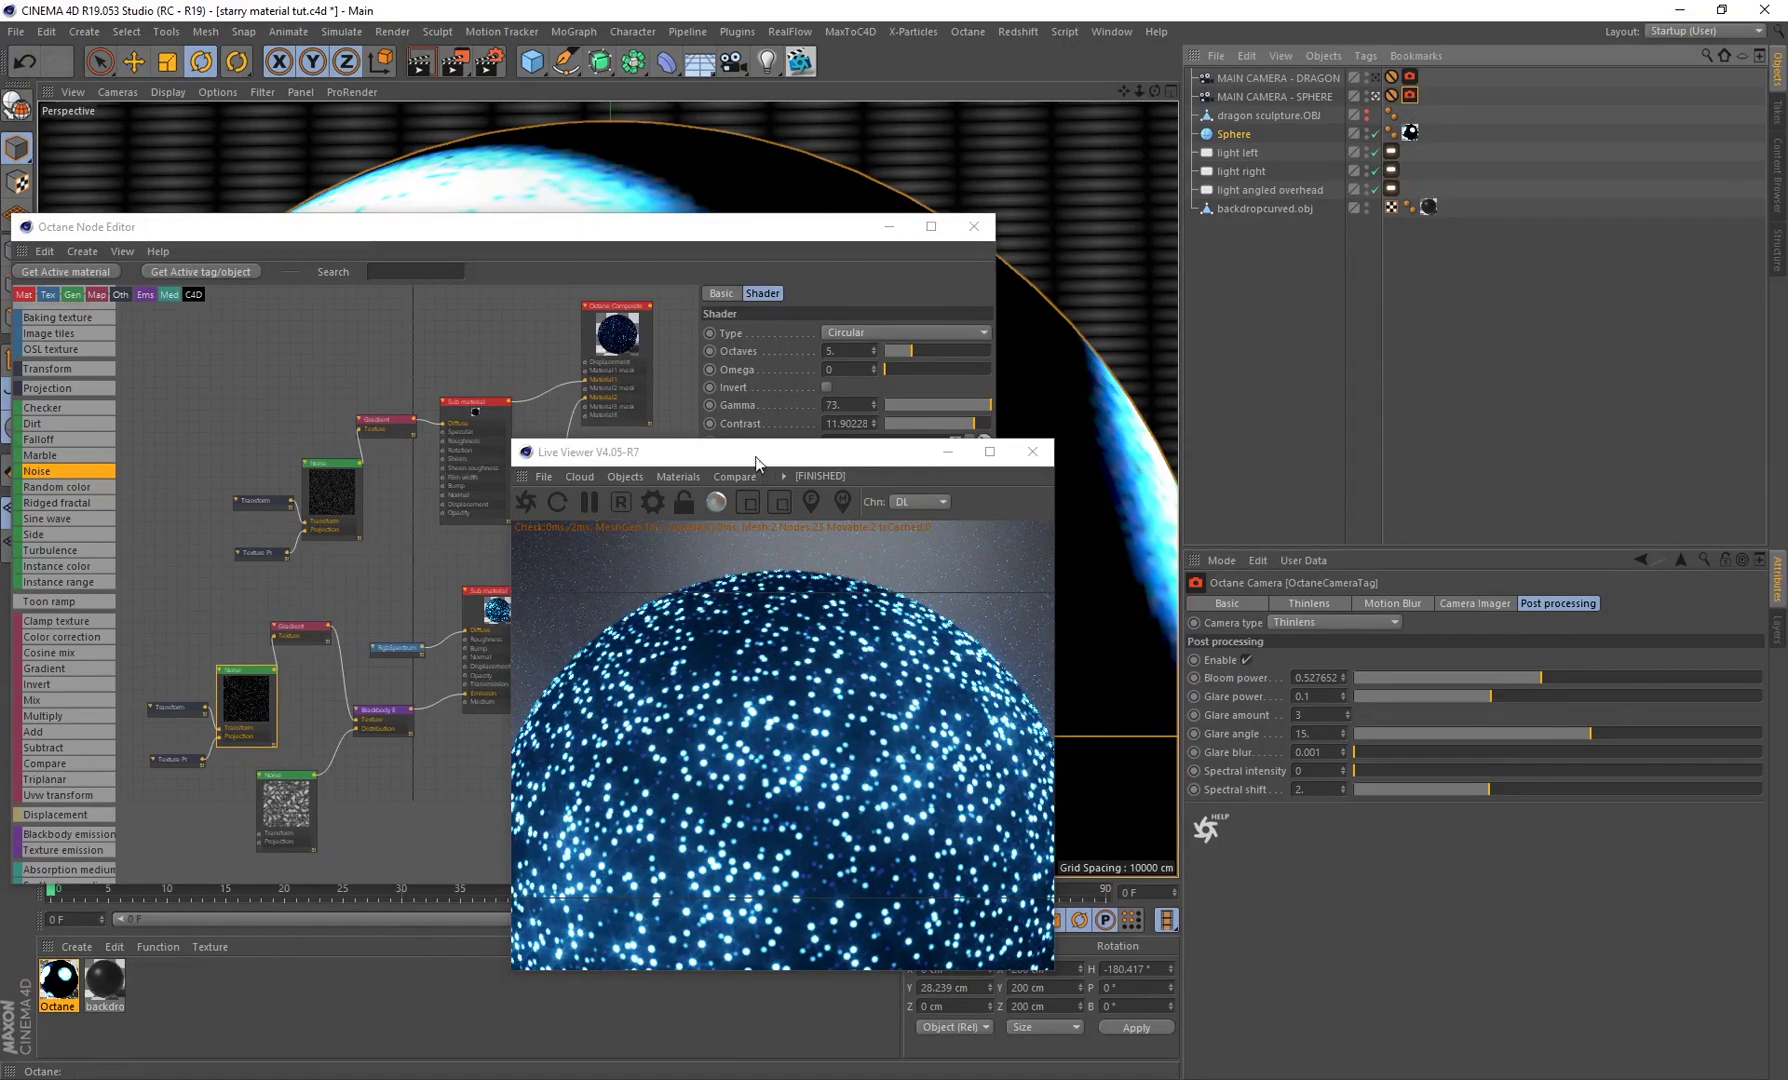
{"action": "left_click_drag", "start_coordinate": [757, 463], "coordinate": [968, 309]}
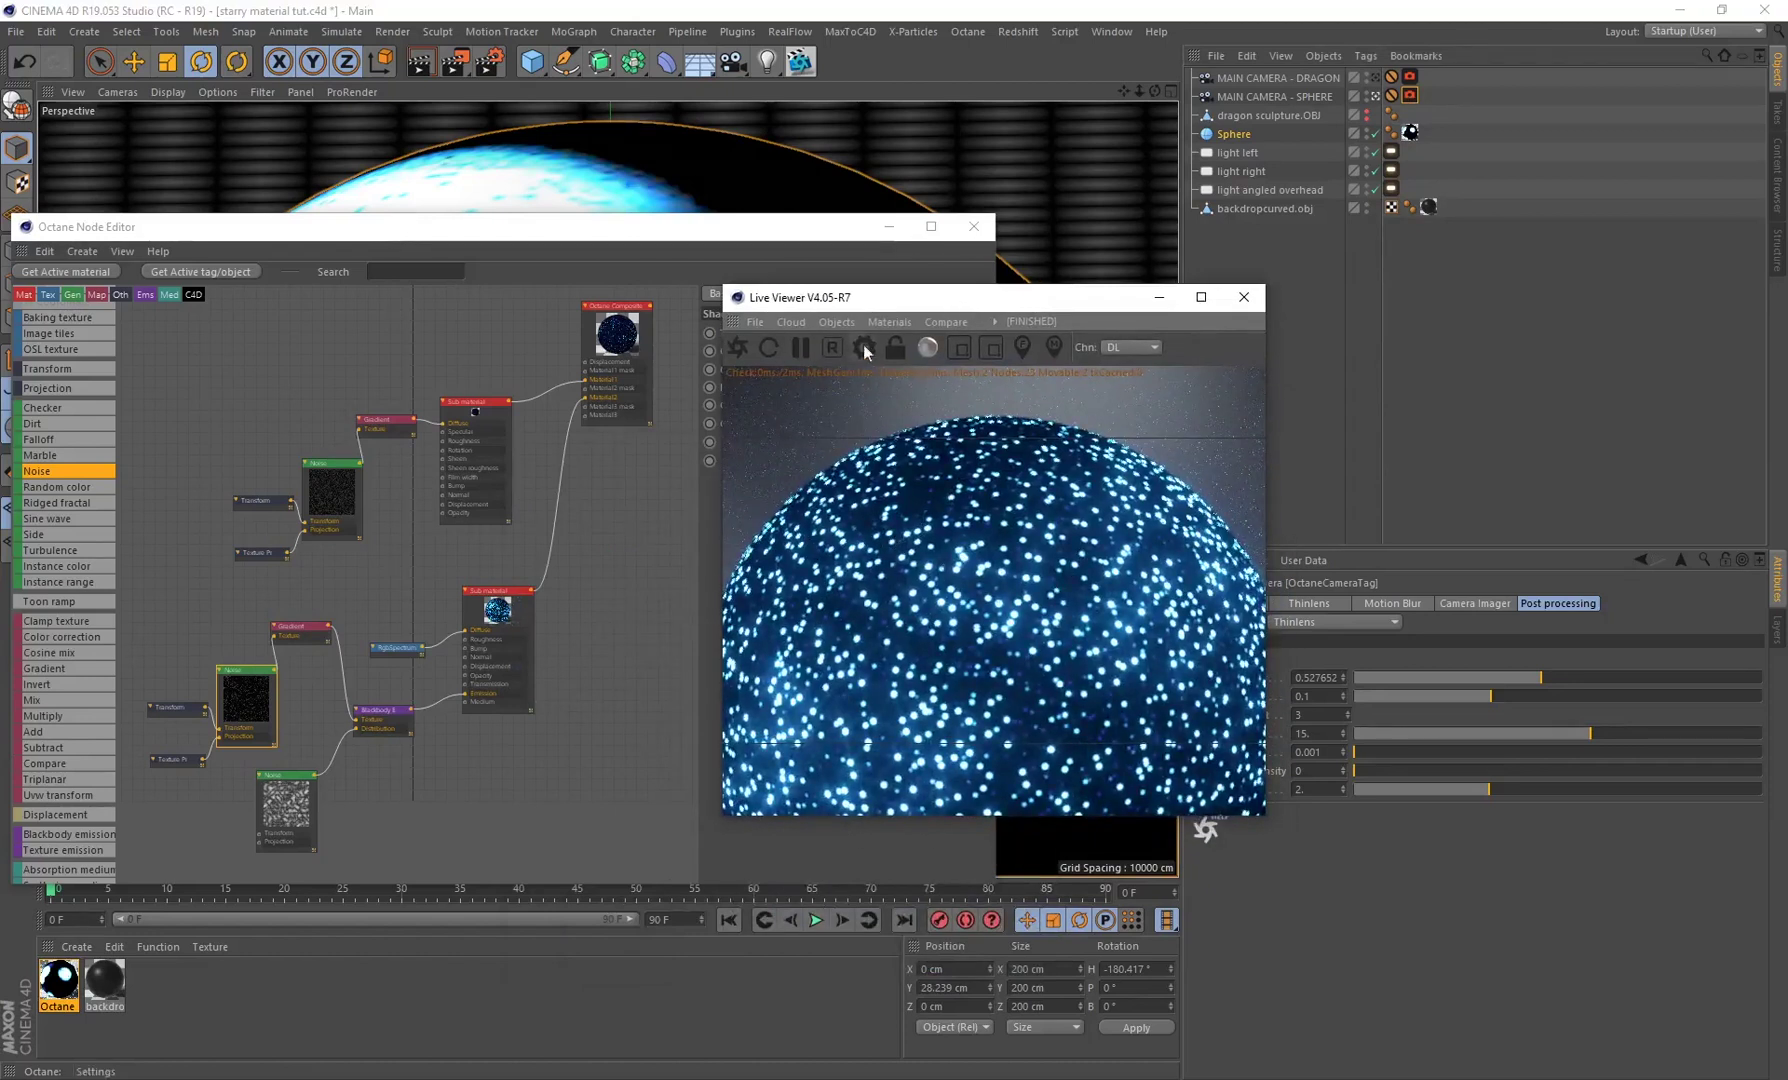
{"action": "left_click_drag", "start_coordinate": [905, 298], "coordinate": [1142, 327]}
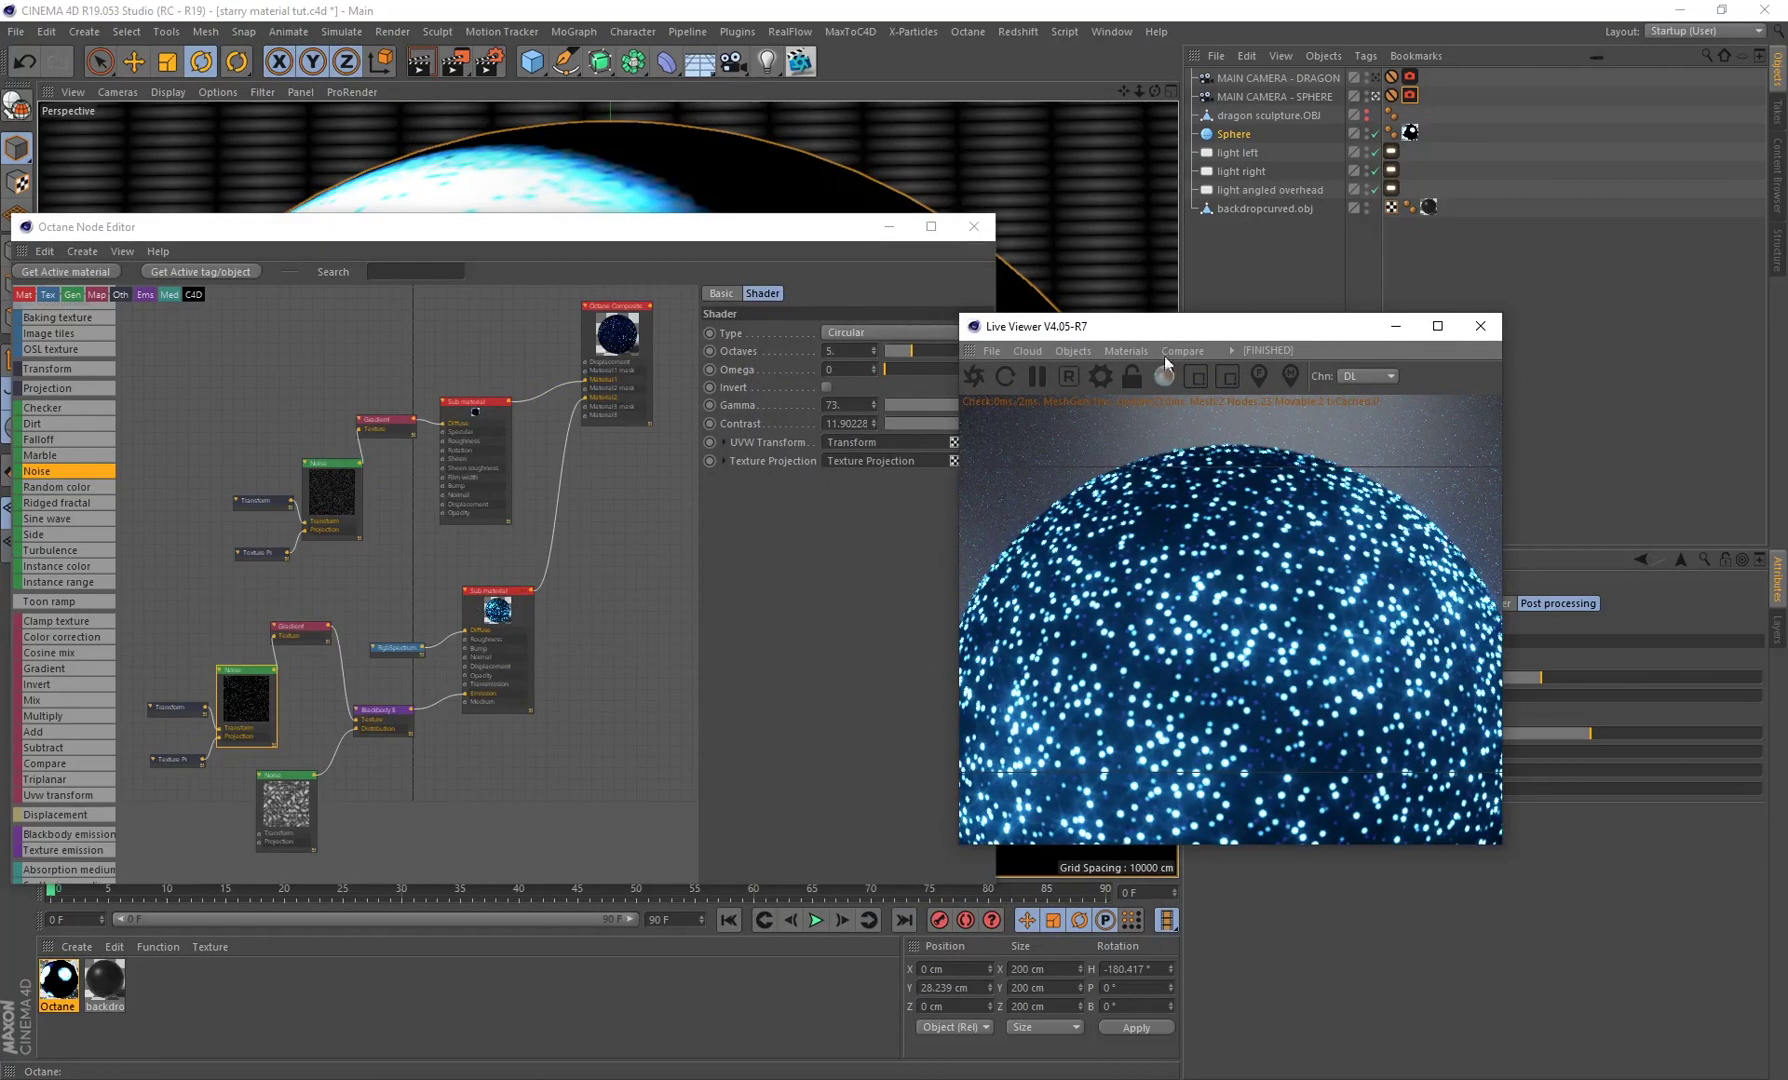
{"action": "left_click_drag", "start_coordinate": [1127, 335], "coordinate": [866, 321]}
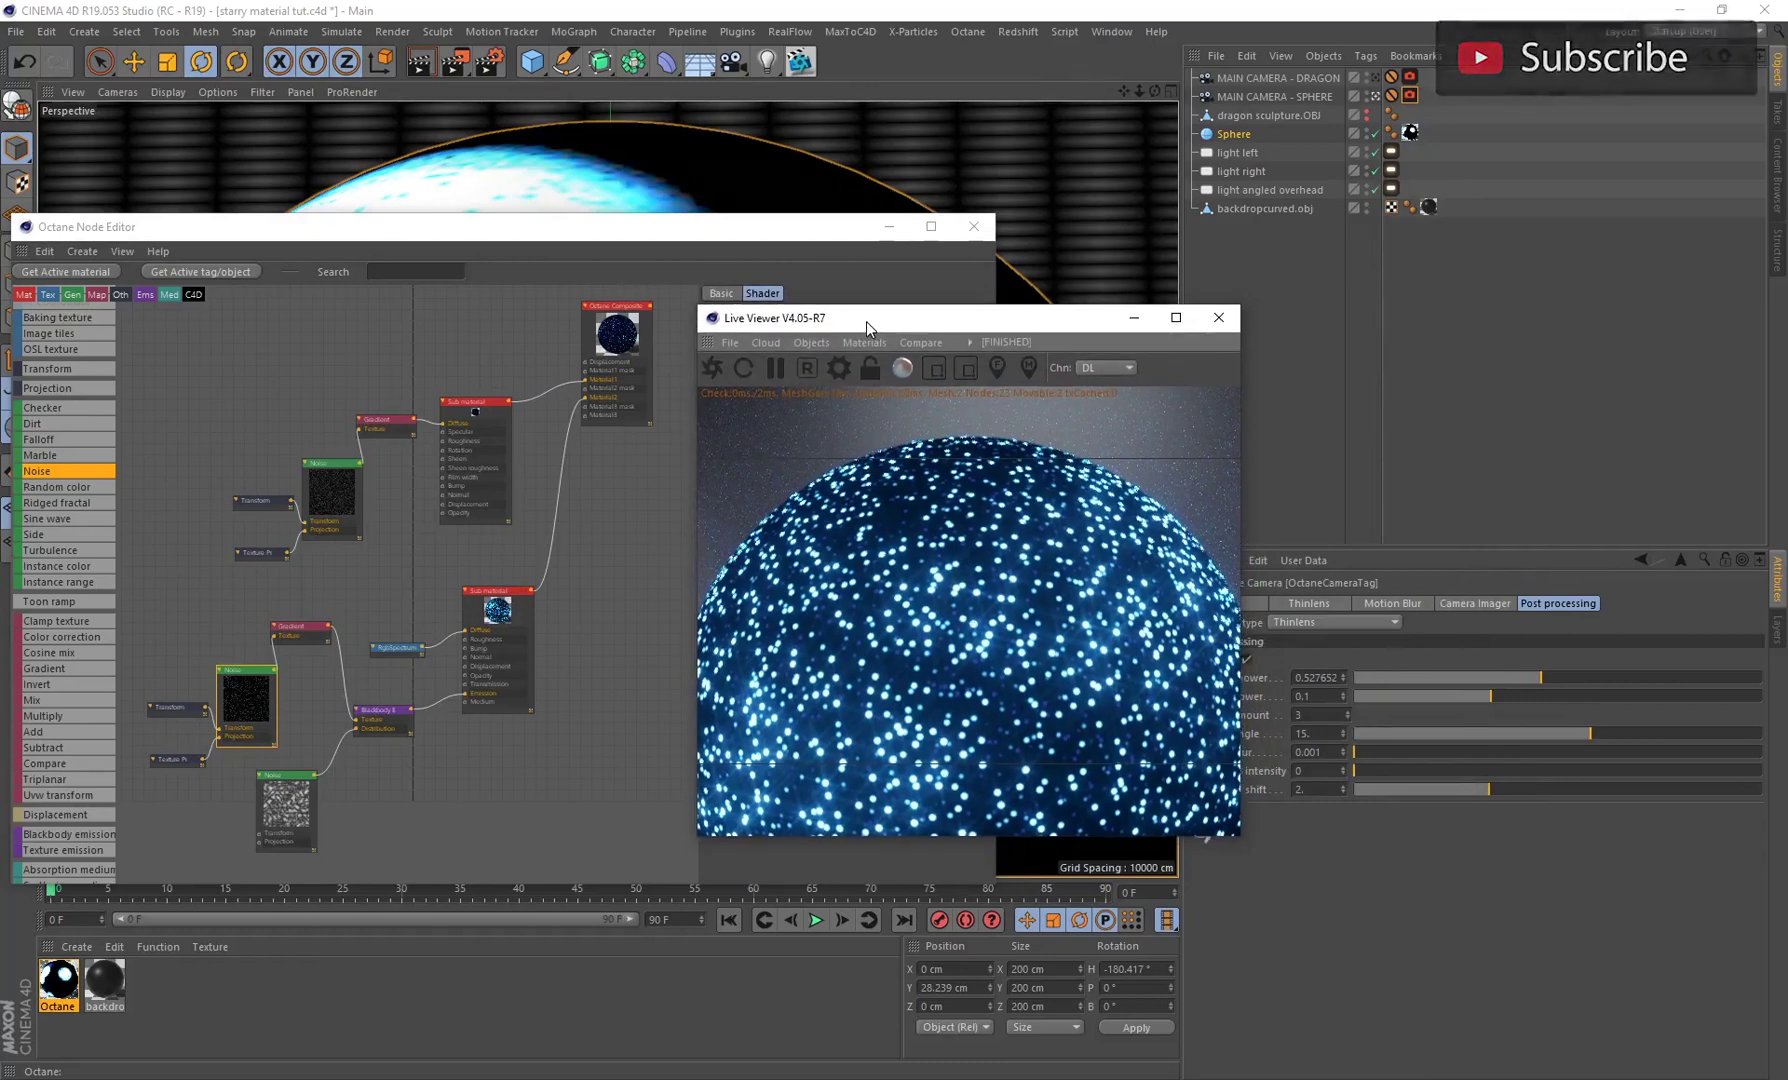